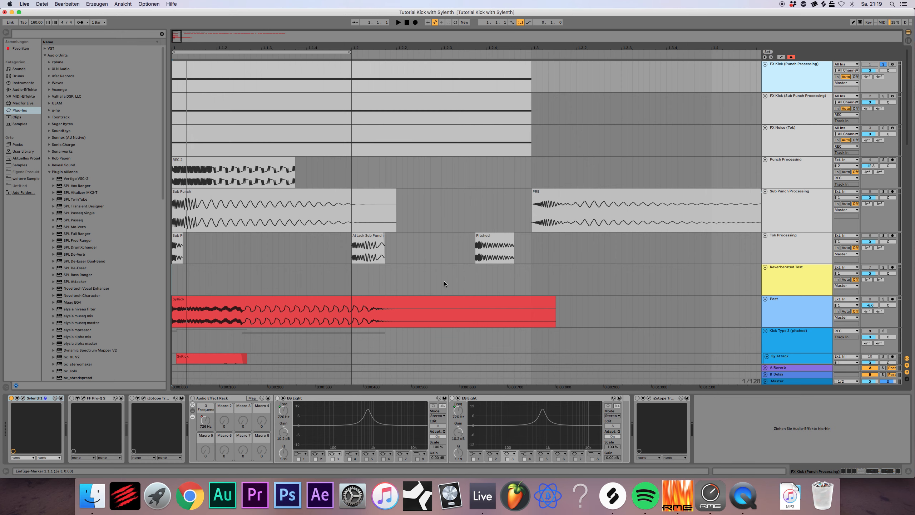
# Step: Open the Sylenth1 instrument on the FX Kick (Punch Processing) track and move its window clear of the first clips
pyautogui.moveTo(182, 32); pyautogui.dragTo(183, 21)
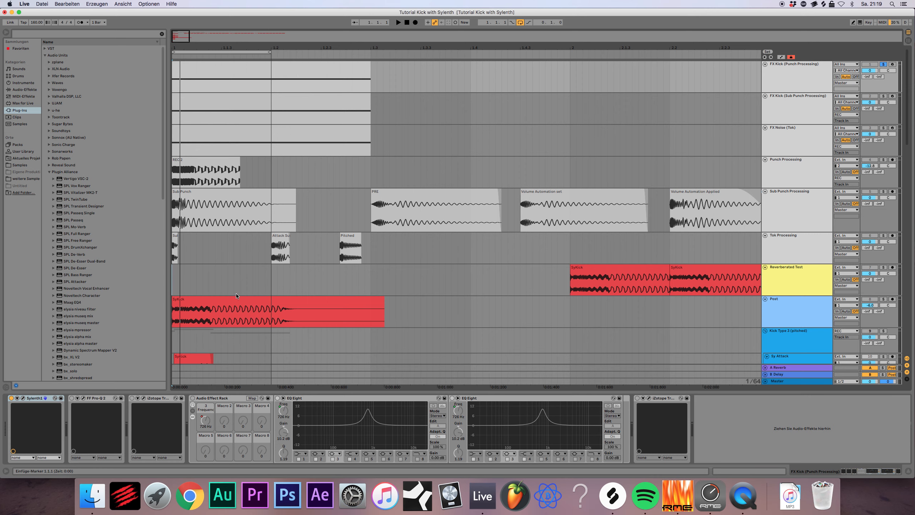
pyautogui.click(788, 78)
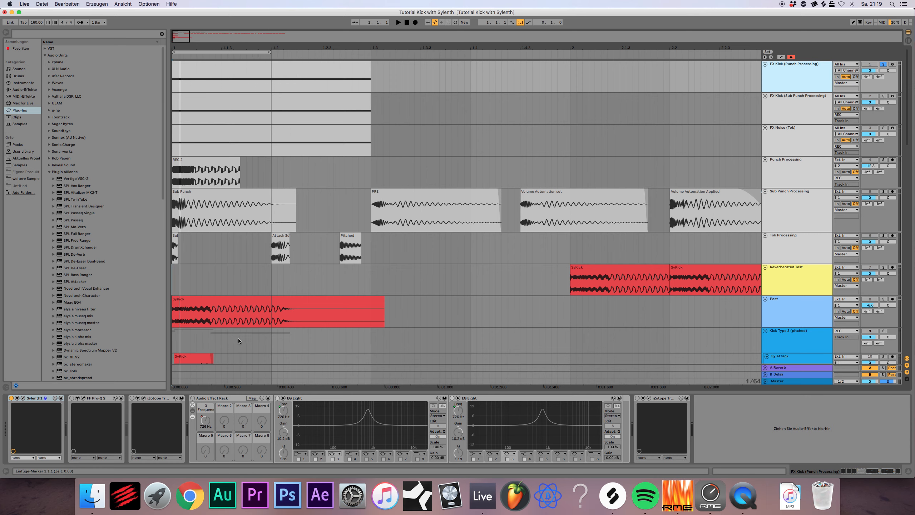
pyautogui.click(54, 398)
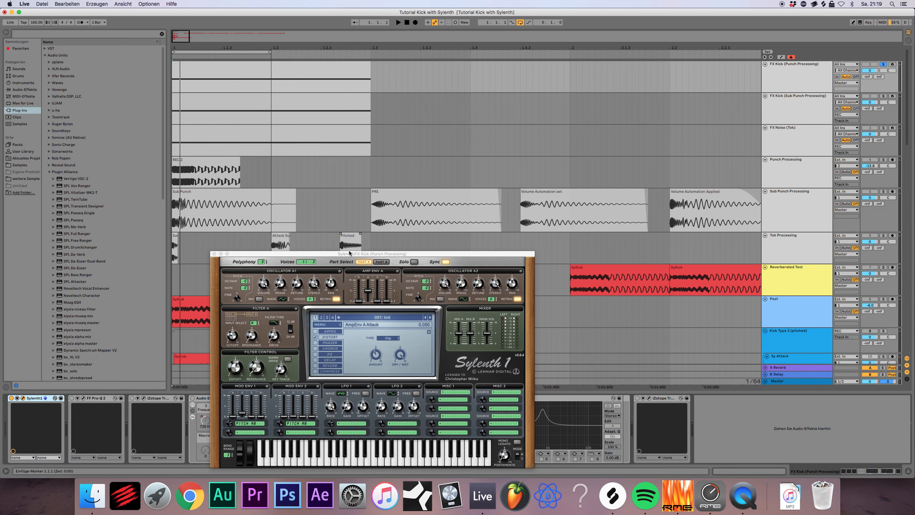
pyautogui.moveTo(350, 253); pyautogui.dragTo(616, 108)
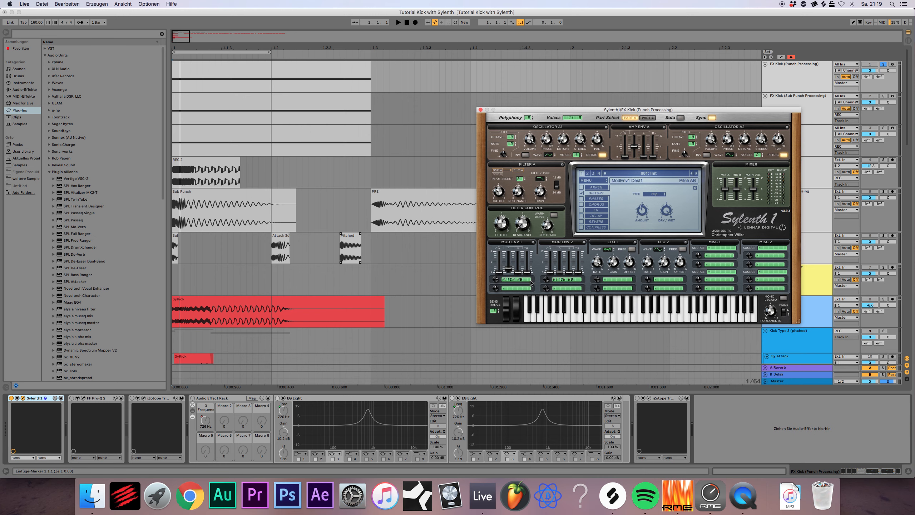
# Step: Extend the loop region's end to beat 1.3 so it spans the kick, and play it
pyautogui.moveTo(270, 52); pyautogui.dragTo(377, 61)
pyautogui.moveTo(595, 110)
pyautogui.mouseDown()
pyautogui.moveTo(612, 107)
pyautogui.moveTo(605, 104)
pyautogui.mouseUp()
pyautogui.press('space')
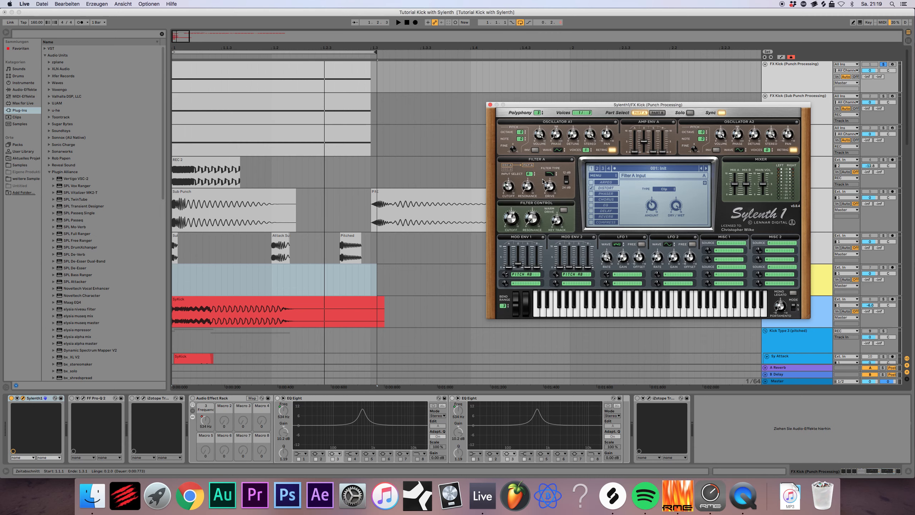
# Step: Clear the Pitch A and B destination of Mod Env 2 in Sylenth1 and play the kick
pyautogui.moveTo(546, 177)
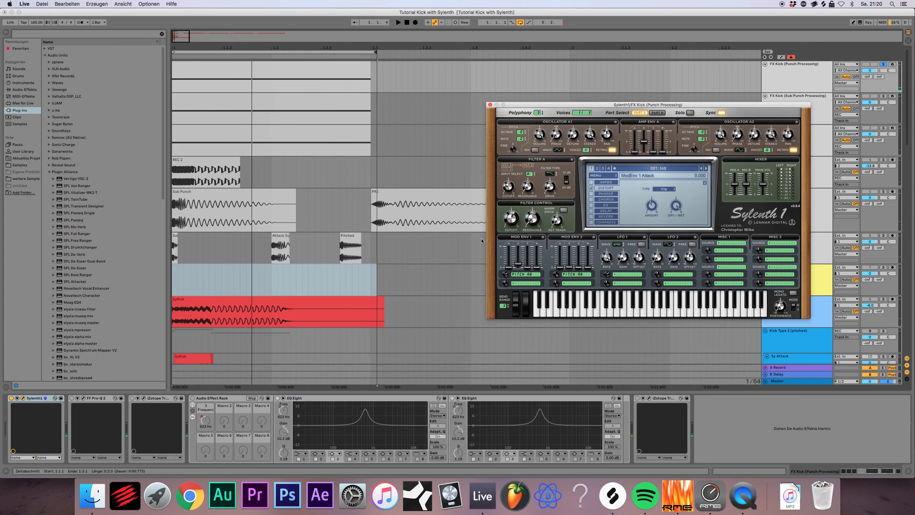
pyautogui.click(570, 278)
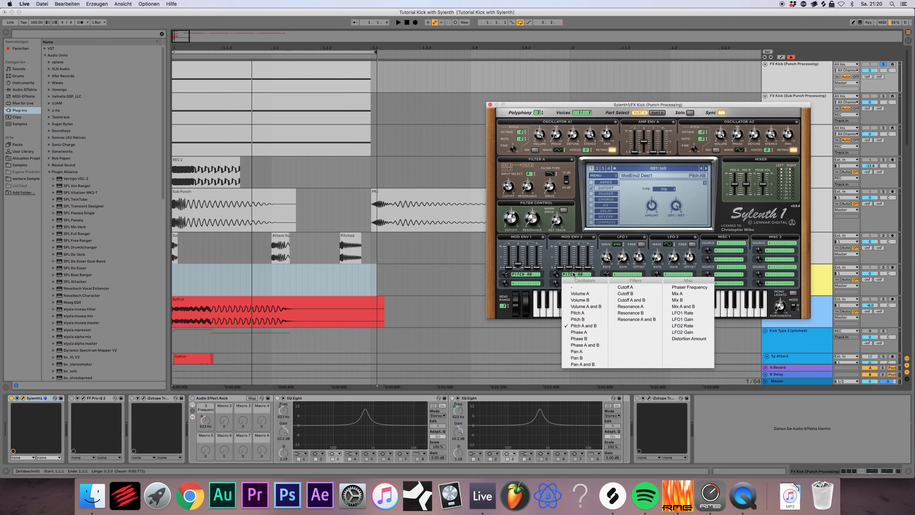
pyautogui.click(576, 289)
pyautogui.press('space')
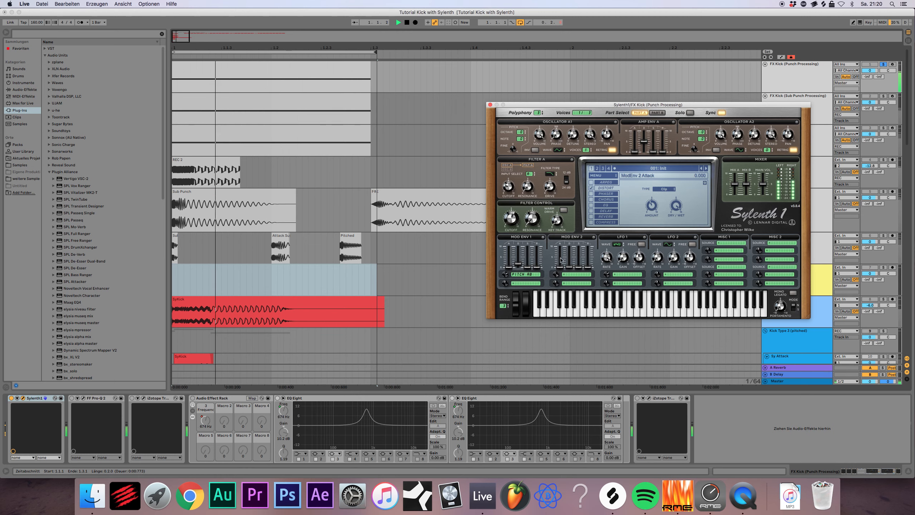
# Step: Set the first destination of Mod Env 2 to Volume A and B, and close the Sylenth1 window
pyautogui.click(577, 275)
pyautogui.click(585, 306)
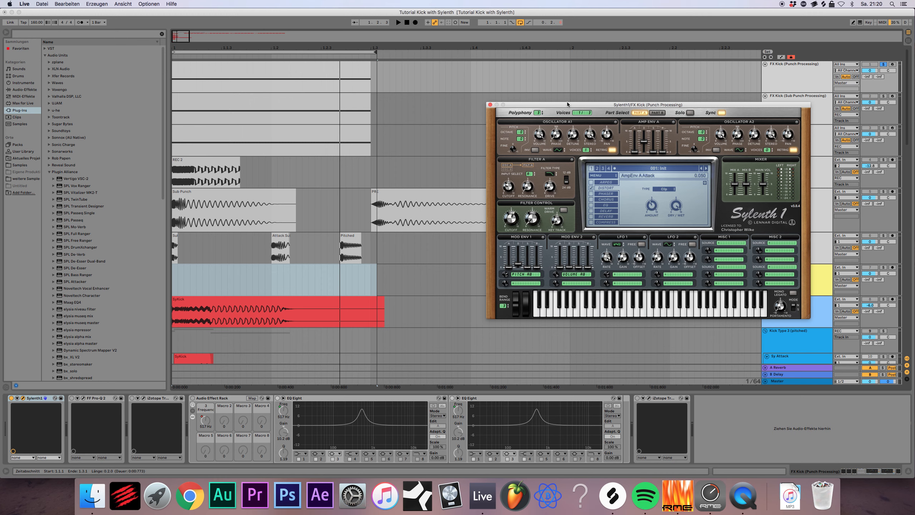
pyautogui.click(490, 104)
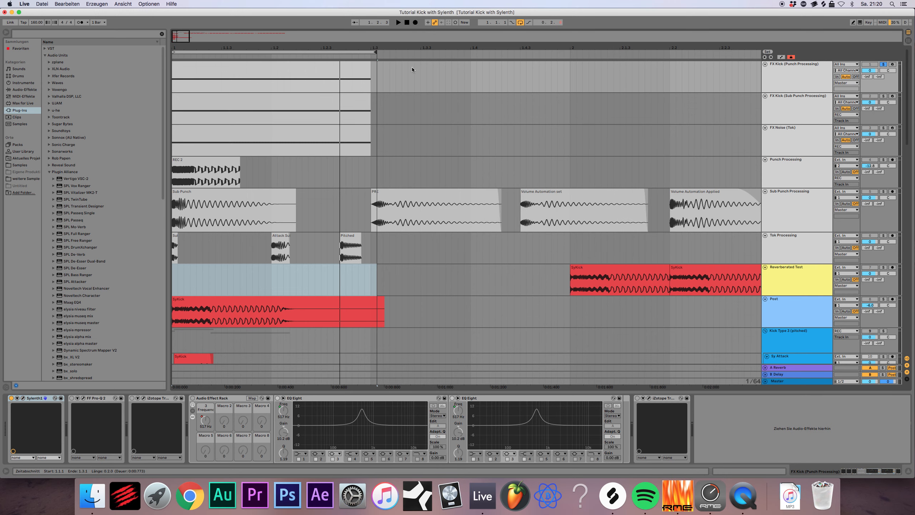
# Step: Solo the Reverberated Test track, loop its first SyKick clip at bar 2 and listen to it
pyautogui.click(406, 23)
pyautogui.moveTo(178, 44); pyautogui.dragTo(178, 33)
pyautogui.click(792, 272)
pyautogui.click(884, 267)
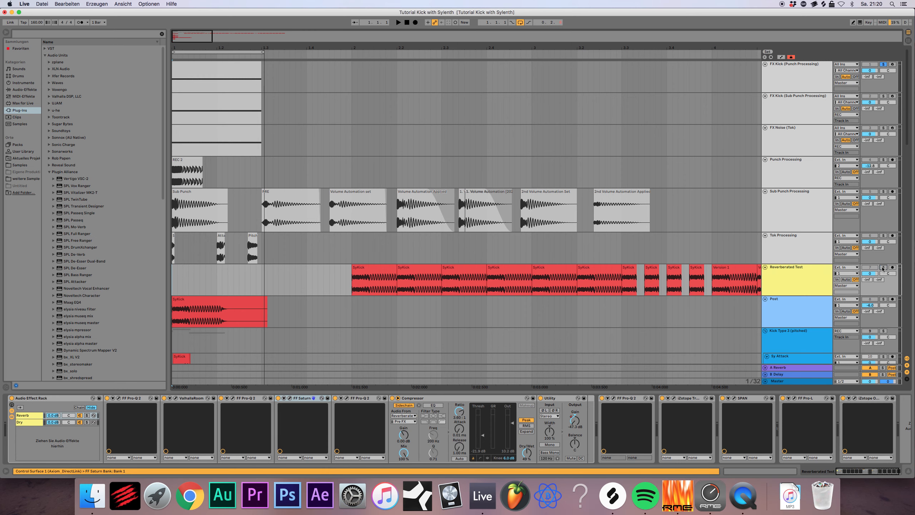
pyautogui.click(380, 268)
pyautogui.press('super+l')
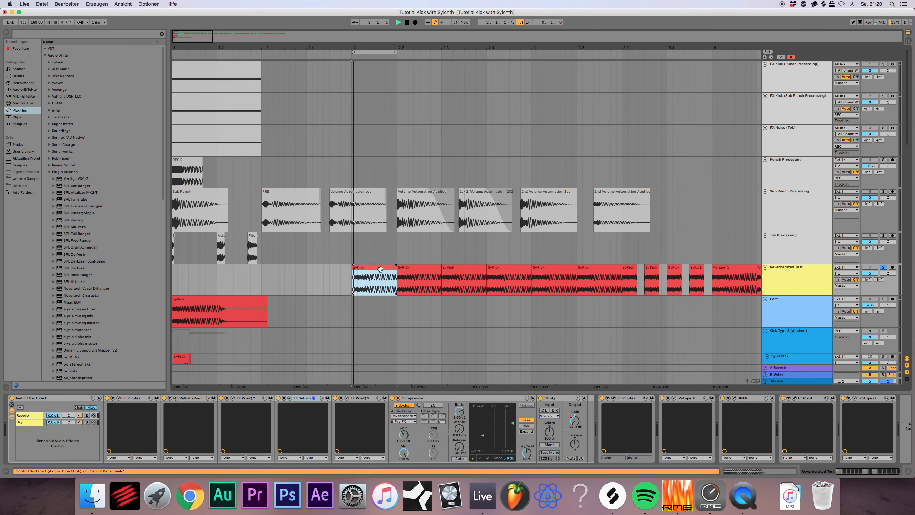
pyautogui.press('space')
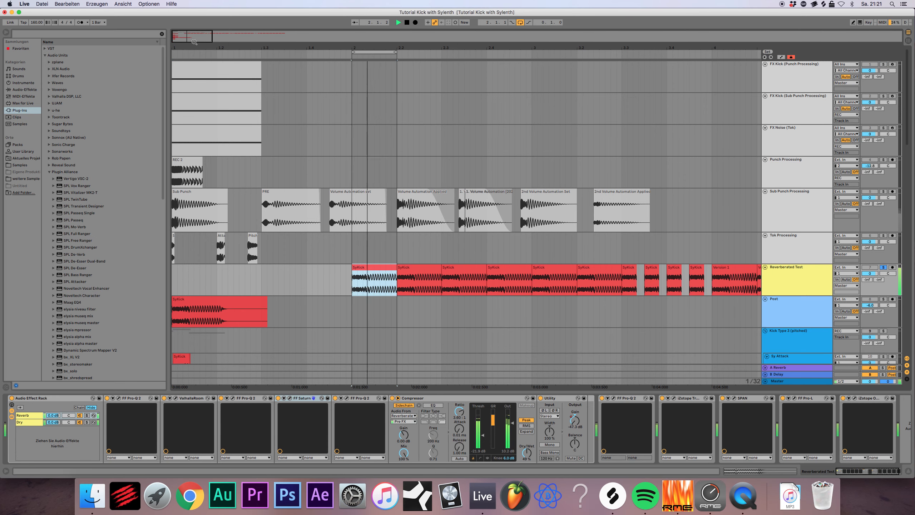
pyautogui.moveTo(202, 40); pyautogui.dragTo(201, 29)
pyautogui.press('space')
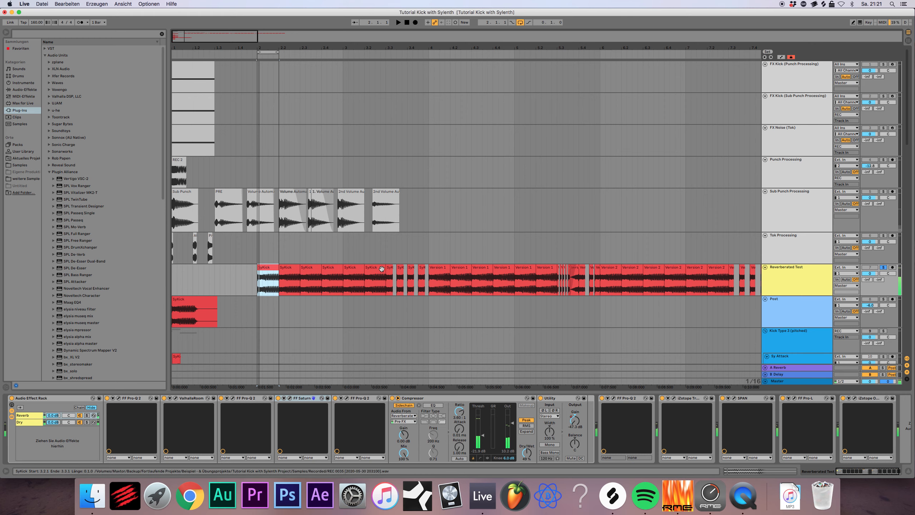
# Step: Loop the Version 3 (Pitched) clip at bar 8 of the Reverberated Test track and play it
pyautogui.press('-')
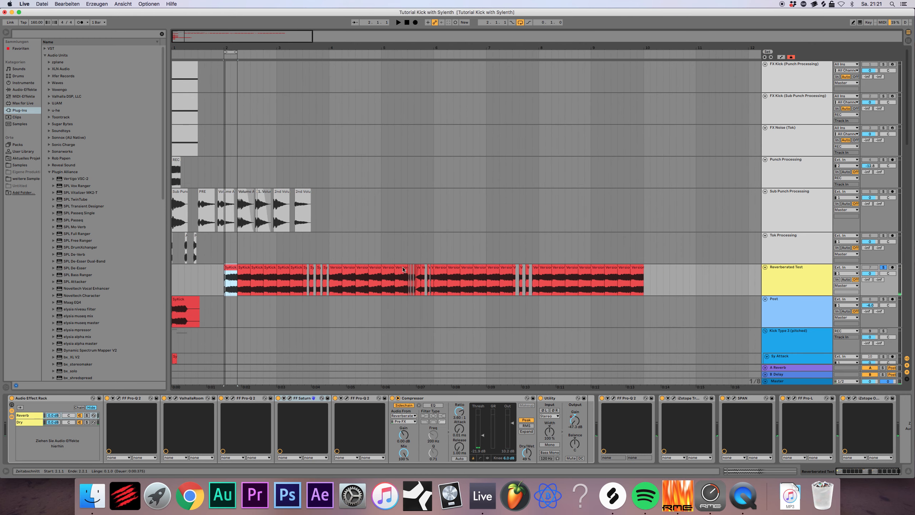
pyautogui.click(337, 270)
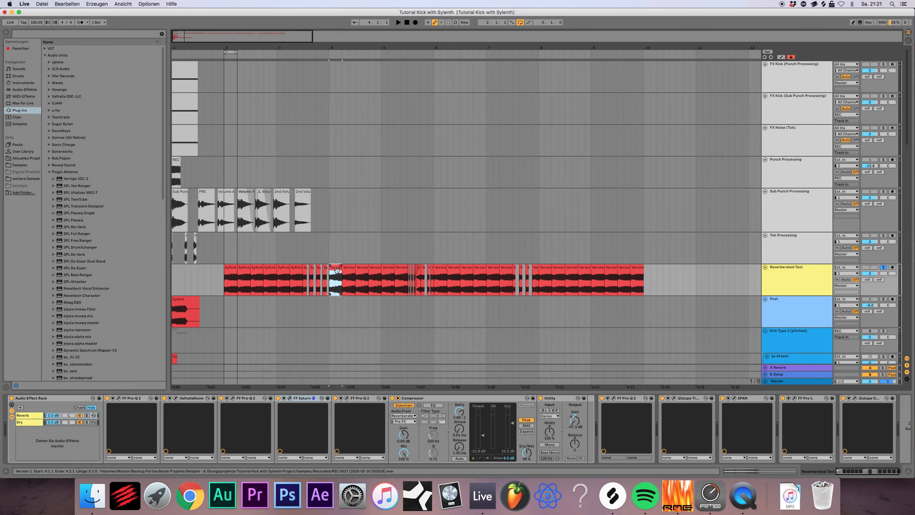
pyautogui.click(546, 270)
pyautogui.press('super+l')
pyautogui.press('space')
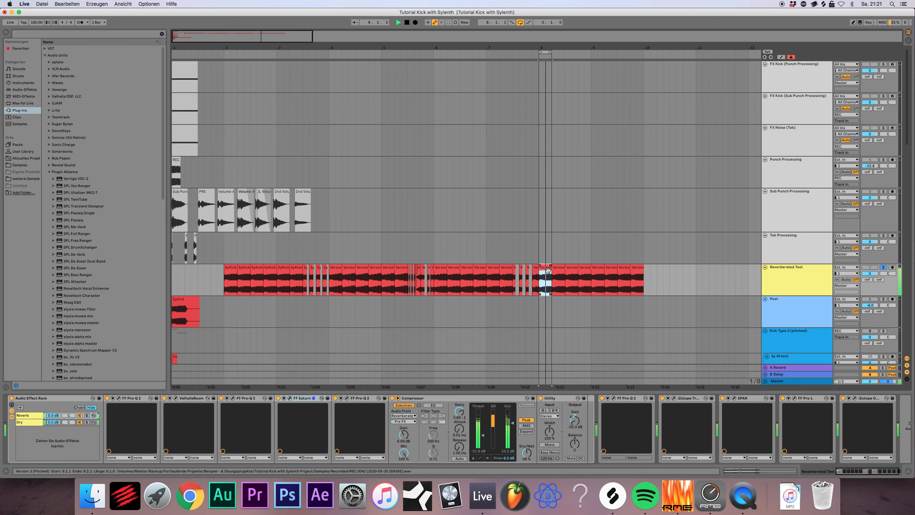
# Step: Stop playback and switch off both the Reverberated Test track's solo and the loop
pyautogui.click(779, 282)
pyautogui.press('space')
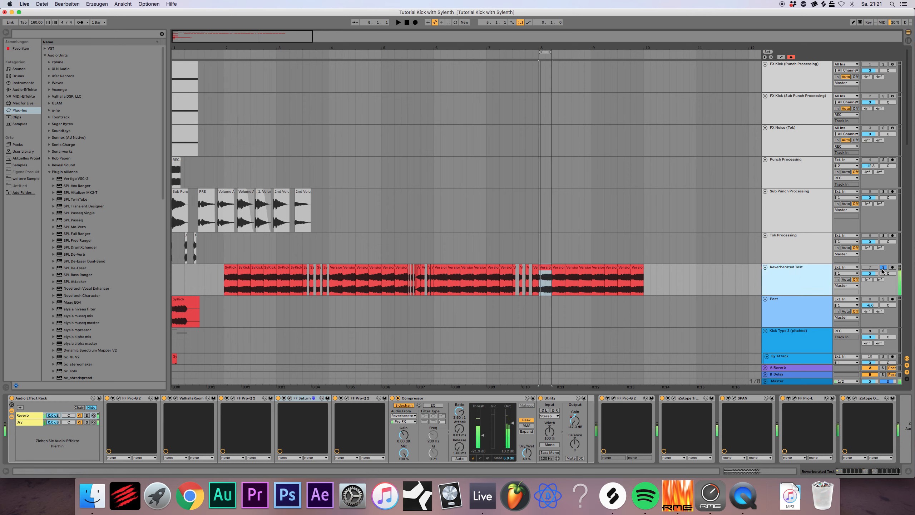
pyautogui.click(883, 268)
pyautogui.click(520, 22)
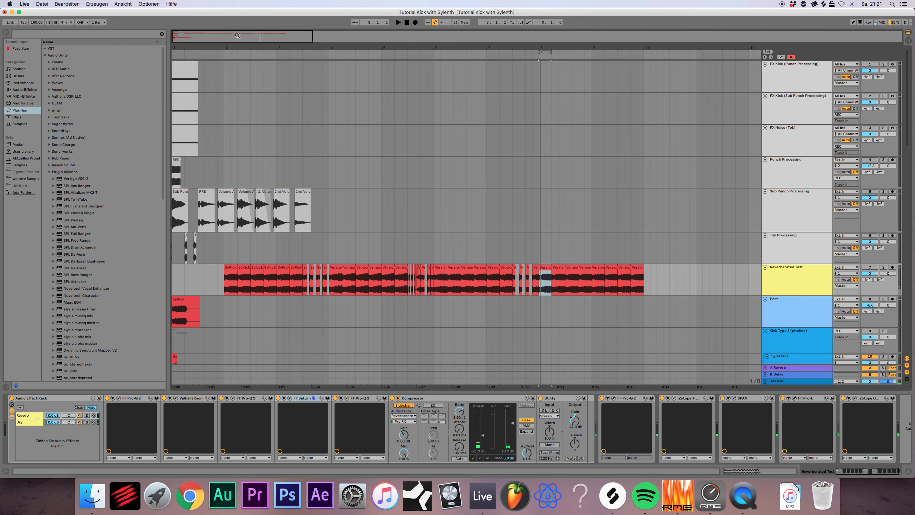
# Step: Open the FF Pro-Q 2 equalizer on the FX Kick (Punch Processing) track
pyautogui.moveTo(238, 36); pyautogui.dragTo(236, 69)
pyautogui.click(803, 78)
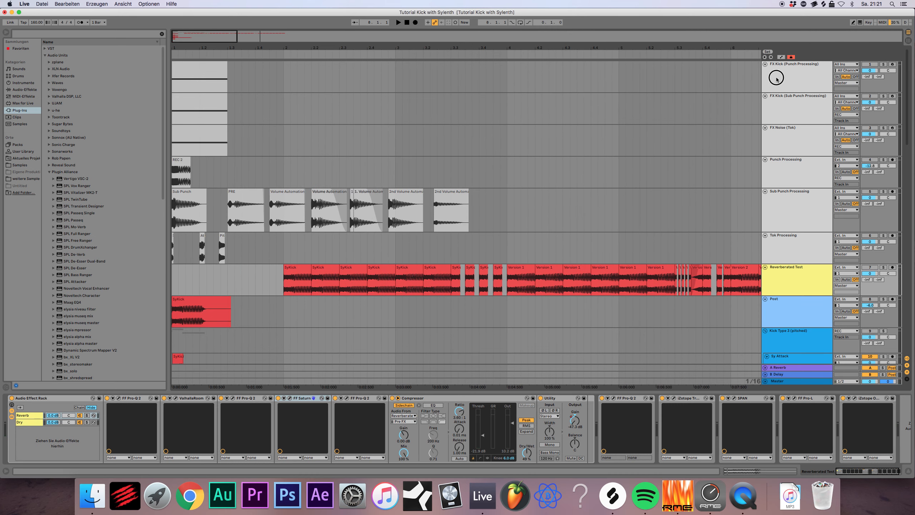
pyautogui.click(95, 397)
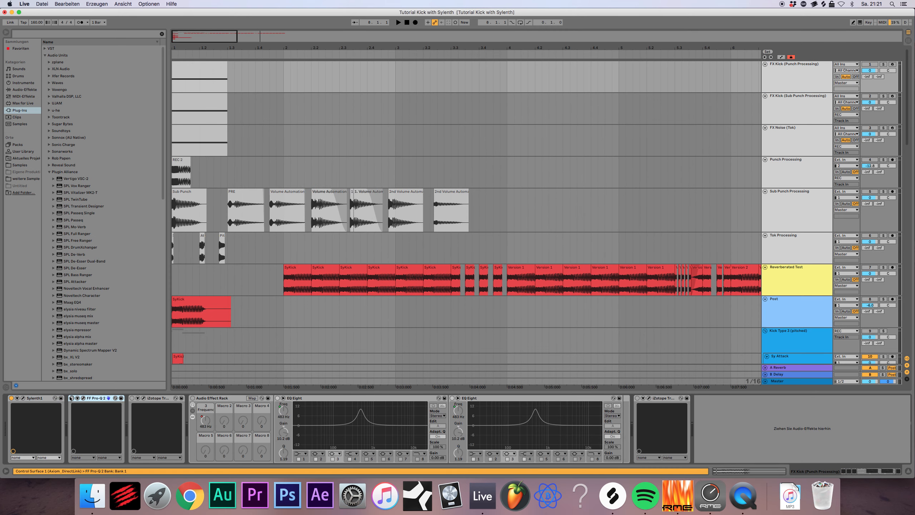
pyautogui.click(83, 398)
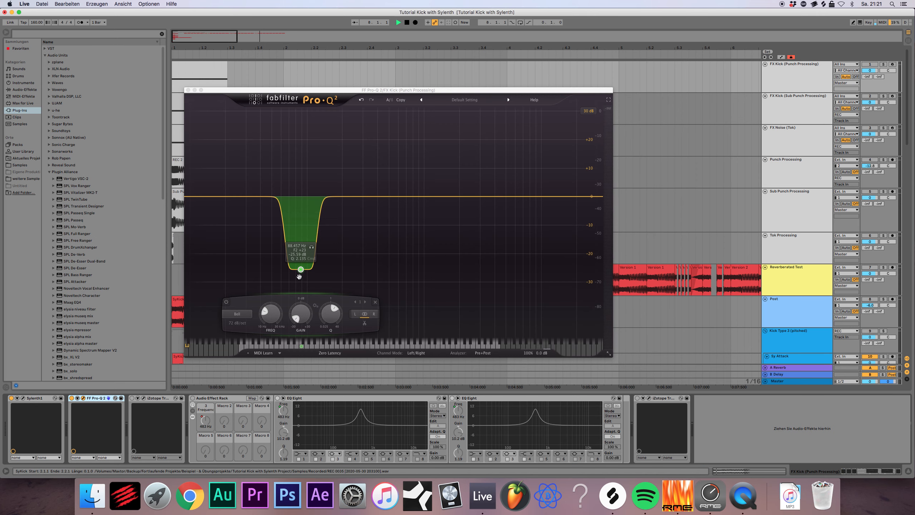
# Step: Loop the FX Kick (Punch Processing) clip, solo its track and listen to it through the FF Pro-Q 2 cut
pyautogui.click(195, 82)
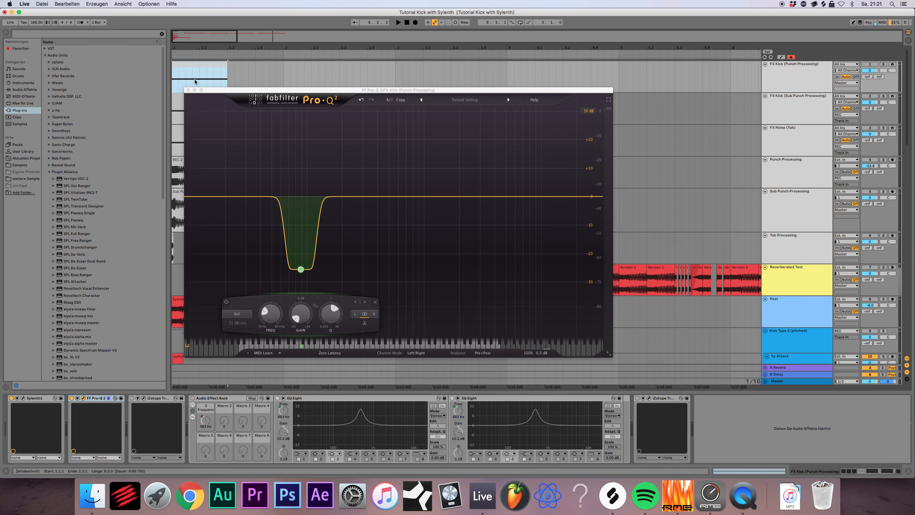
pyautogui.moveTo(199, 85); pyautogui.dragTo(104, 77)
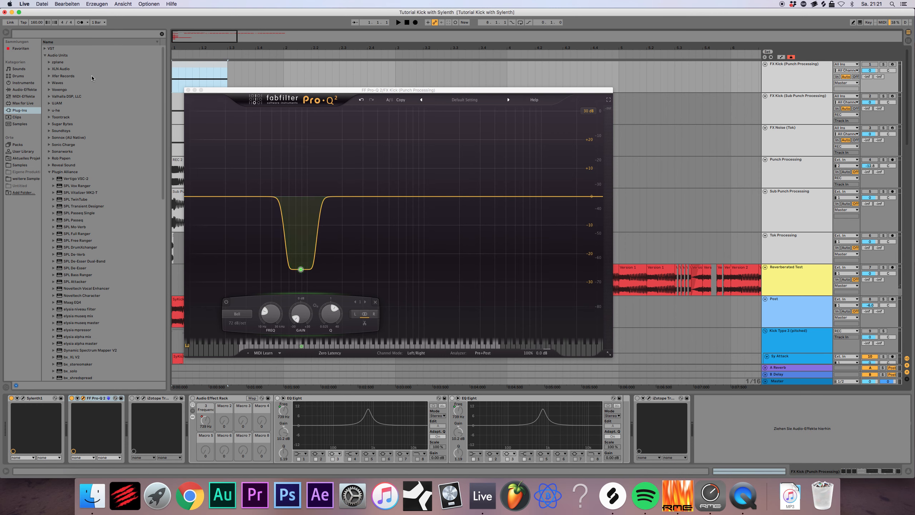
pyautogui.press('super+l')
pyautogui.press('space')
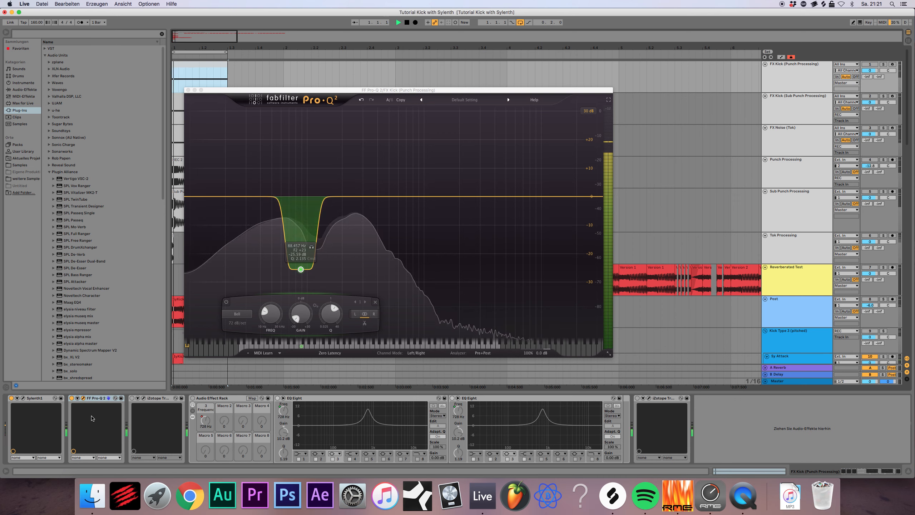
pyautogui.press('s')
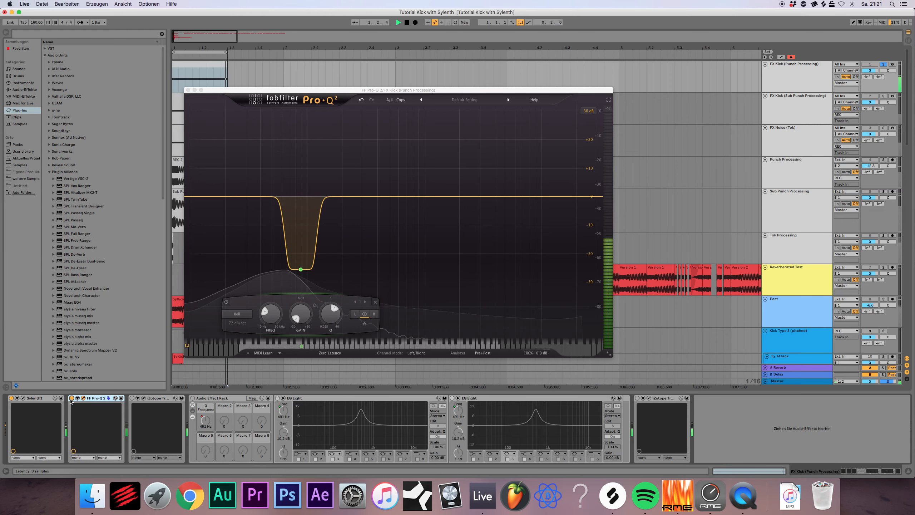
pyautogui.press('space')
# Step: Open the iZotope Trash 2 following the equalizer, play the looped kick through it, and close both plug-in windows
pyautogui.click(151, 399)
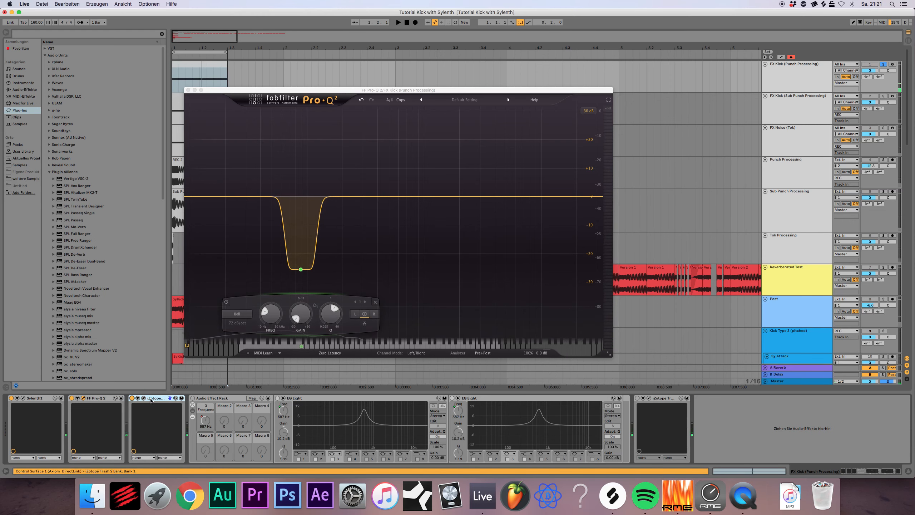
pyautogui.press('space')
pyautogui.click(143, 398)
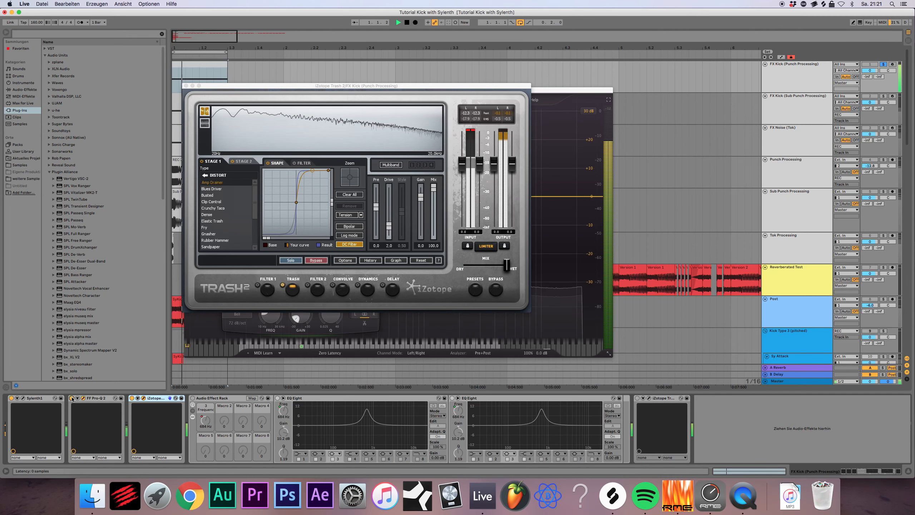
pyautogui.press('space')
pyautogui.click(186, 86)
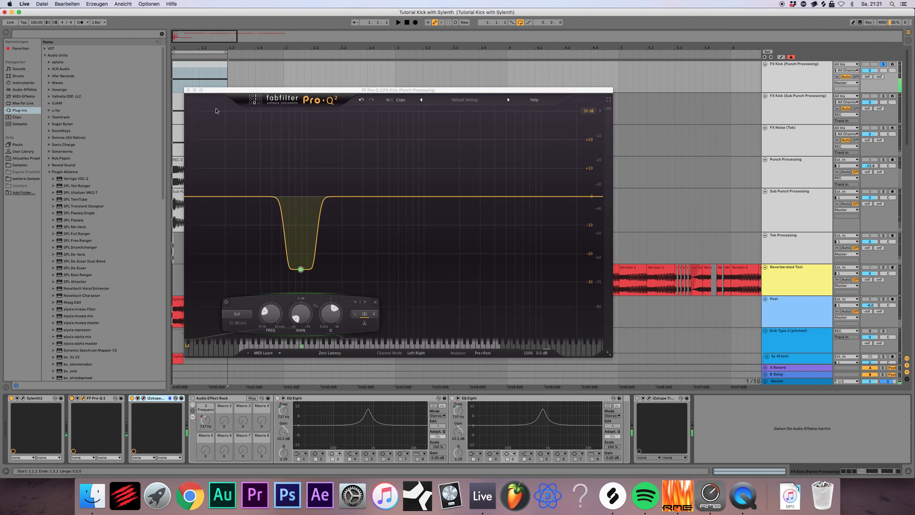
pyautogui.click(188, 89)
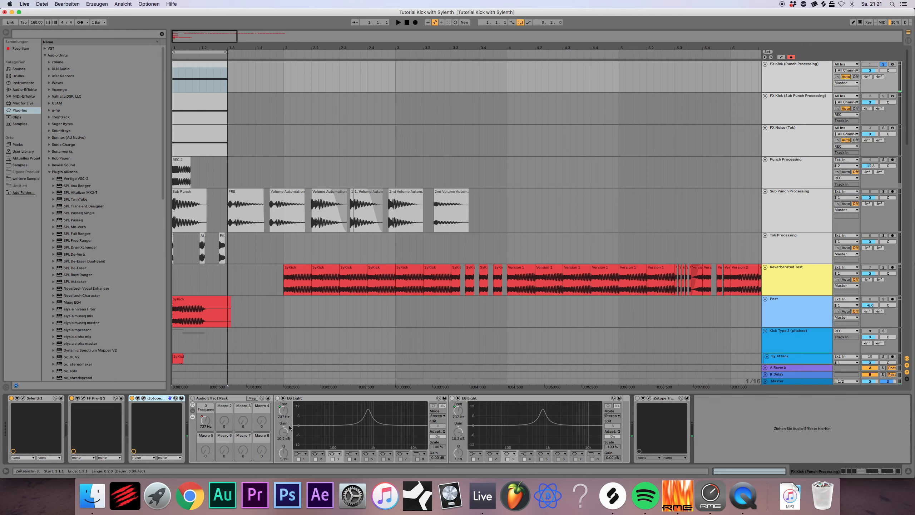
# Step: Reopen the iZotope Trash 2 before the Audio Effect Rack and play the looped kick to examine its Stage 1 distortion
pyautogui.click(227, 399)
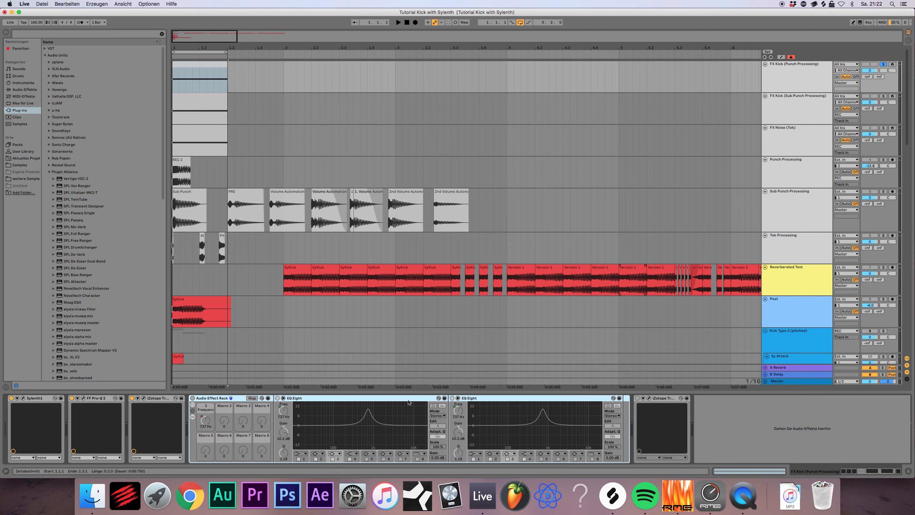
pyautogui.click(153, 400)
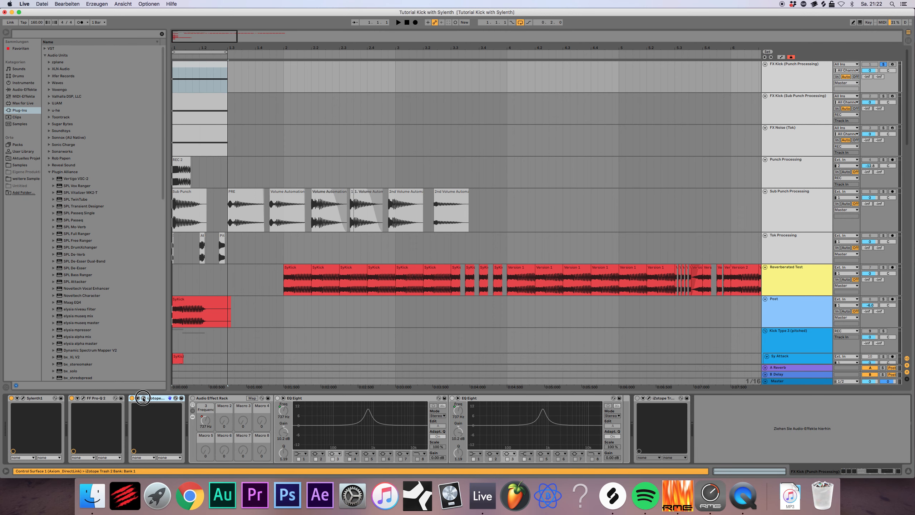
pyautogui.click(144, 398)
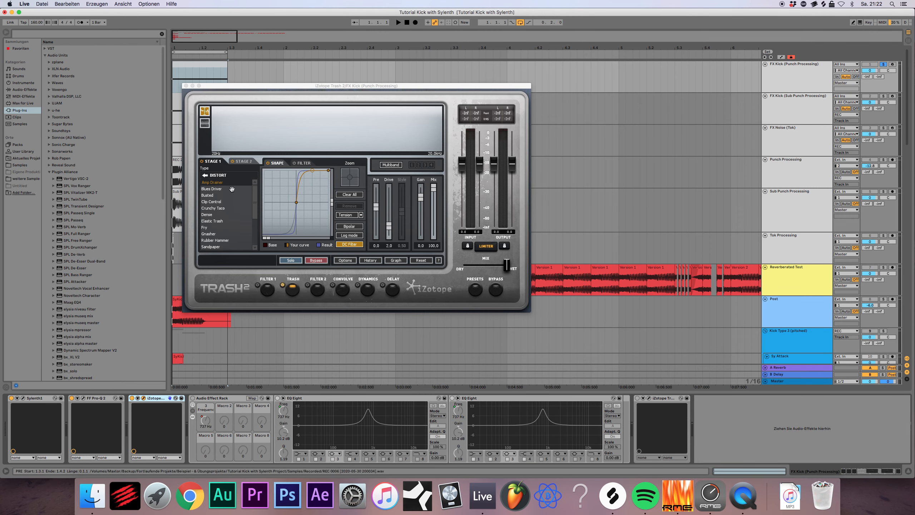
pyautogui.moveTo(313, 171); pyautogui.dragTo(313, 163)
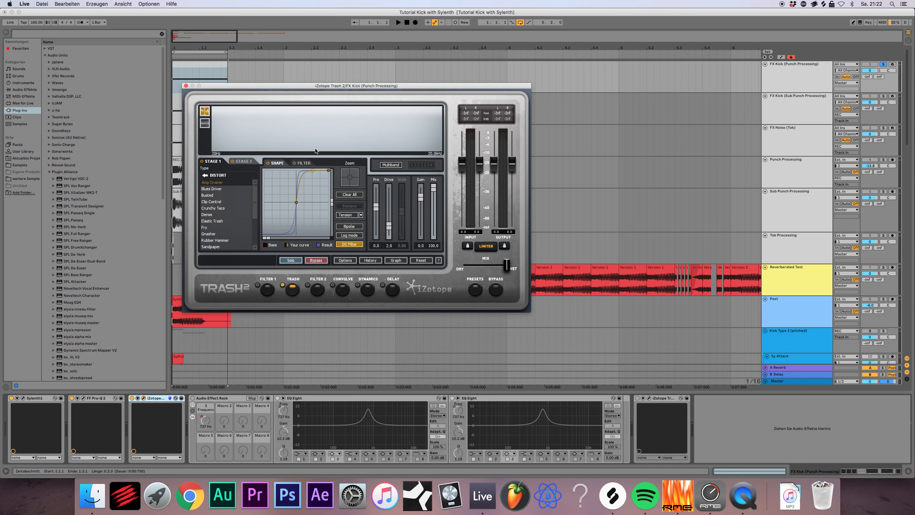
pyautogui.press('space')
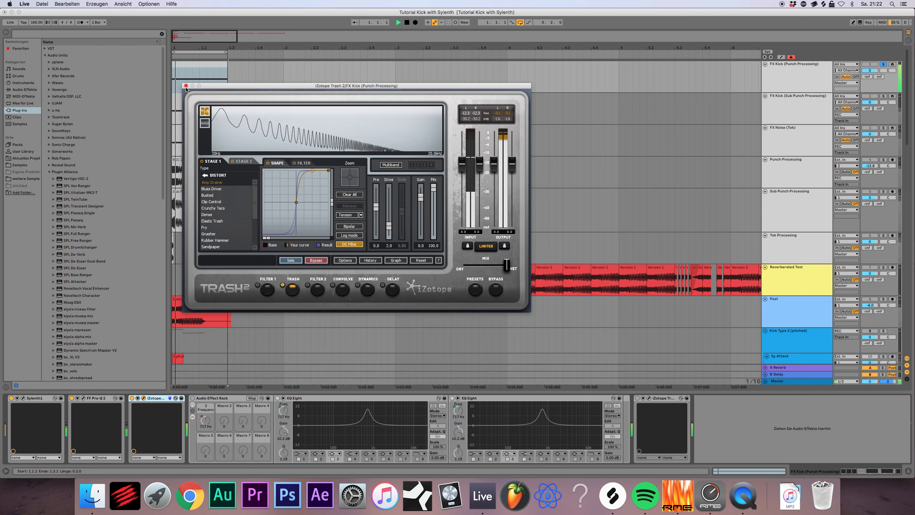
# Step: Close the Trash 2 window, enable the Audio Effect Rack after it and point out the rack's two EQ Eight devices
pyautogui.click(186, 85)
pyautogui.click(205, 407)
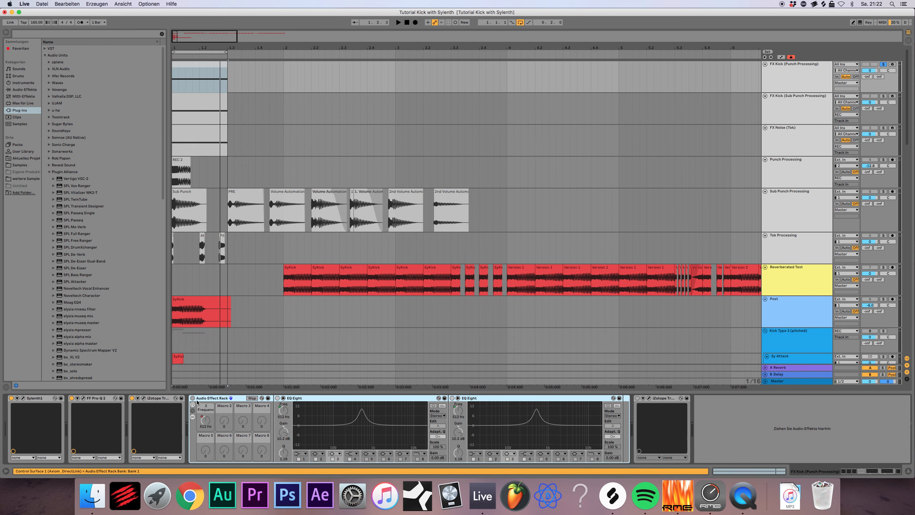
pyautogui.click(193, 398)
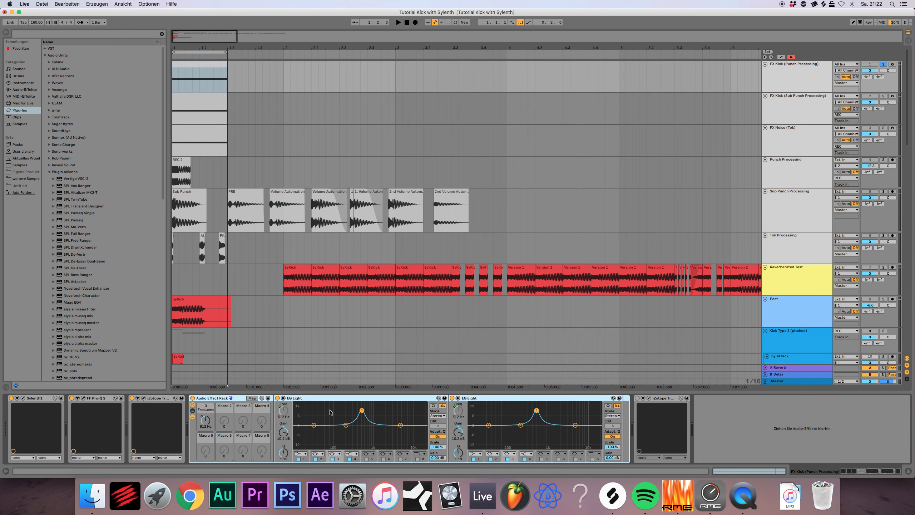
pyautogui.click(336, 398)
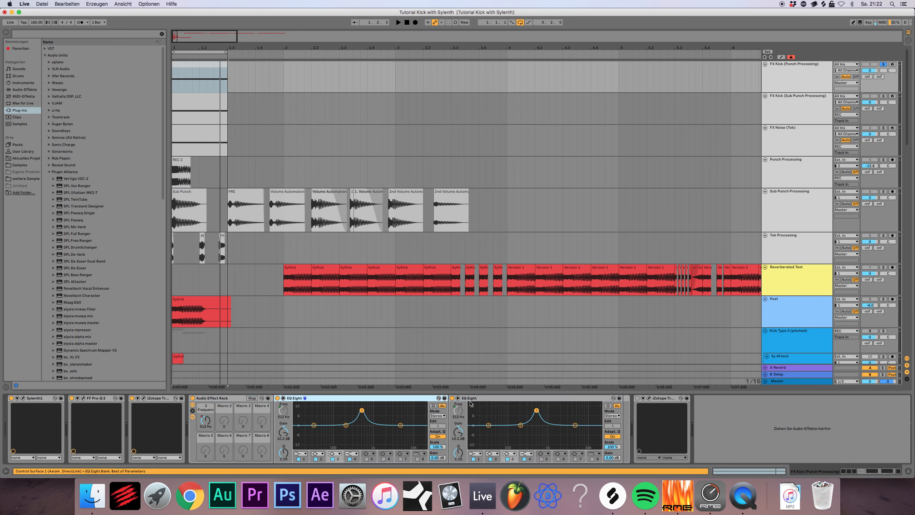
pyautogui.click(471, 400)
pyautogui.click(368, 400)
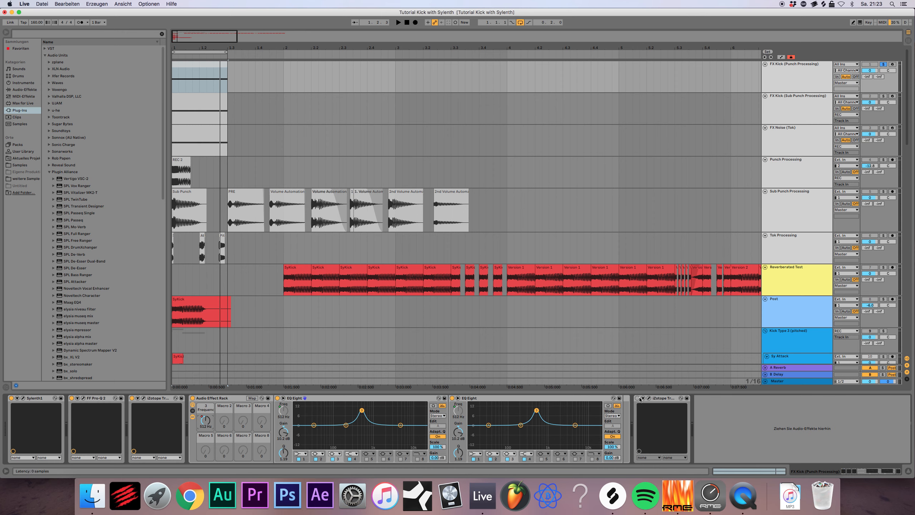
# Step: Enable the last iZotope Trash 2 on FX Kick (Punch Processing), open it, play the loop through it and close its window
pyautogui.click(653, 398)
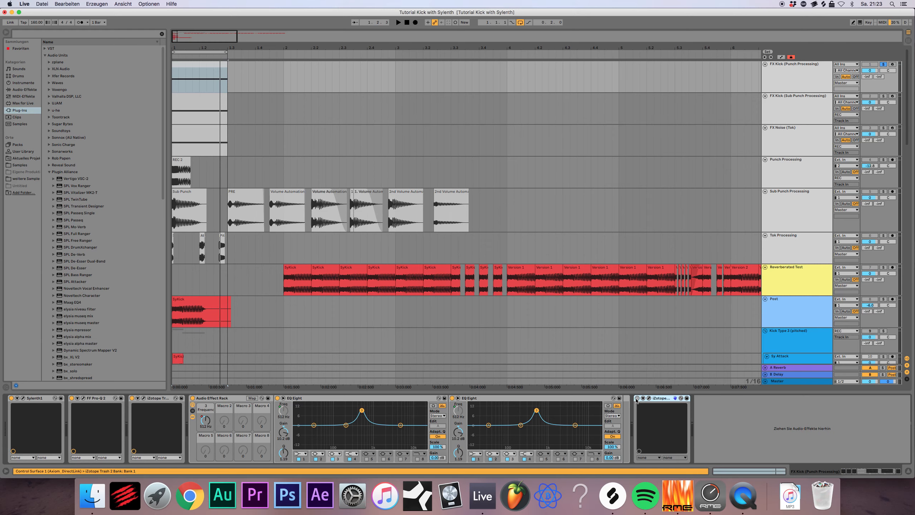
pyautogui.click(649, 398)
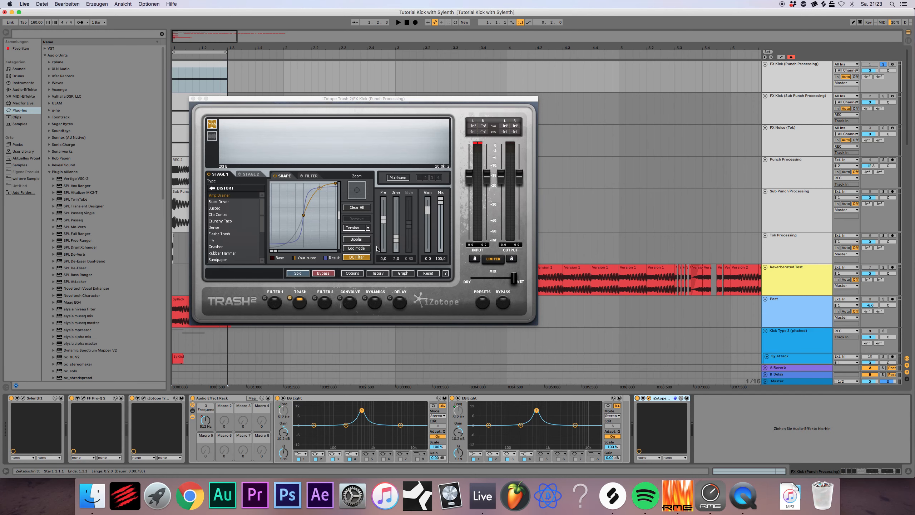
pyautogui.press('space')
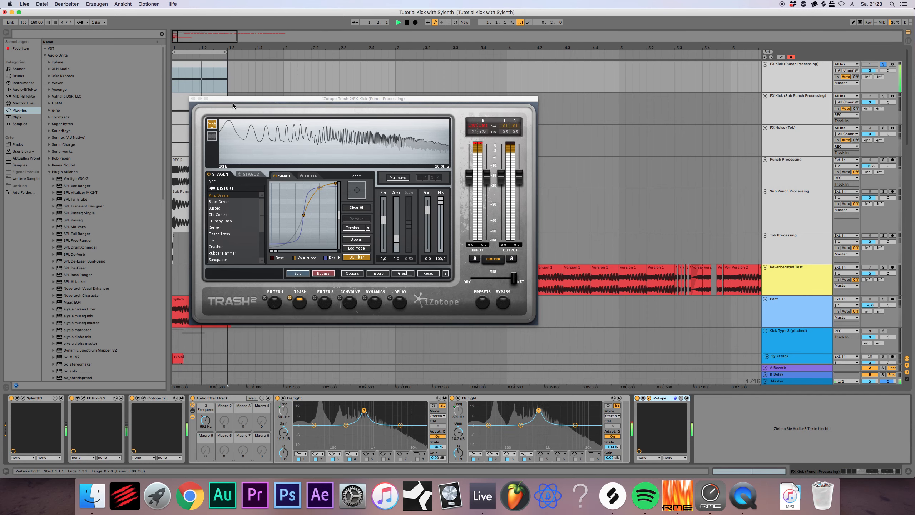
pyautogui.press('space')
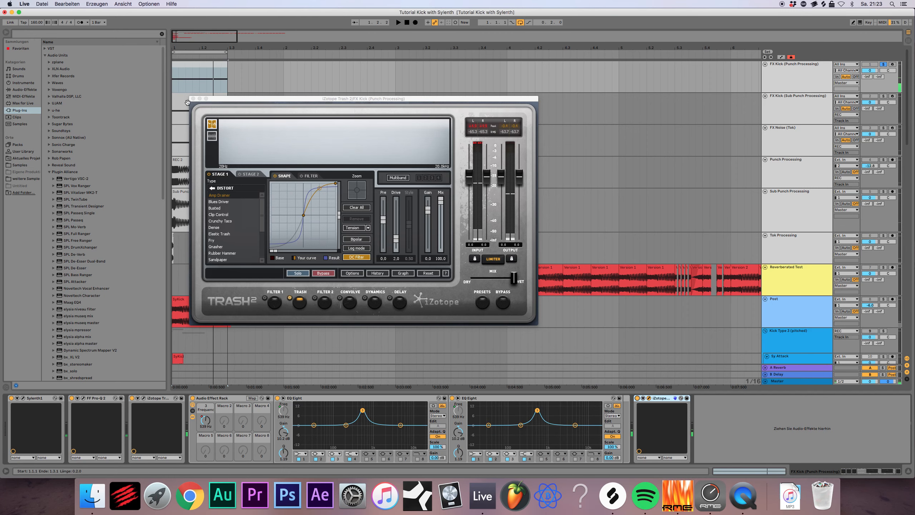
pyautogui.press('space')
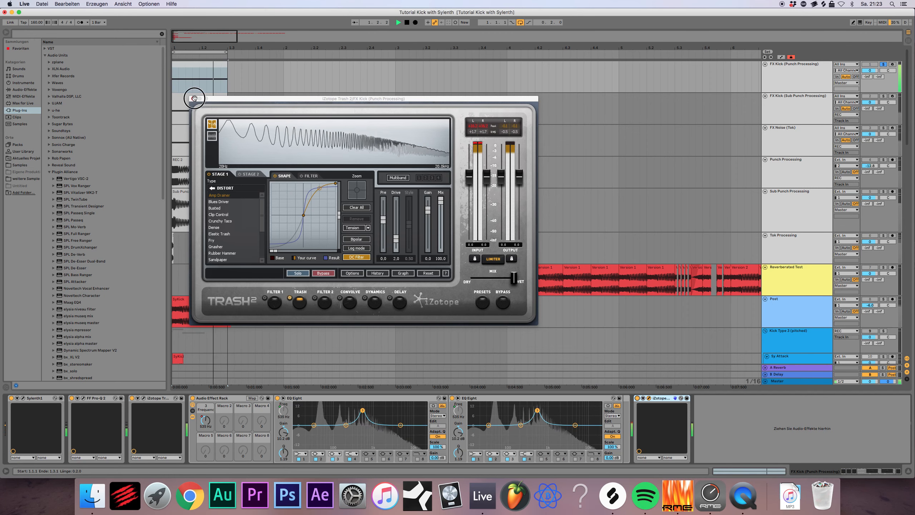
pyautogui.click(194, 99)
pyautogui.press('space')
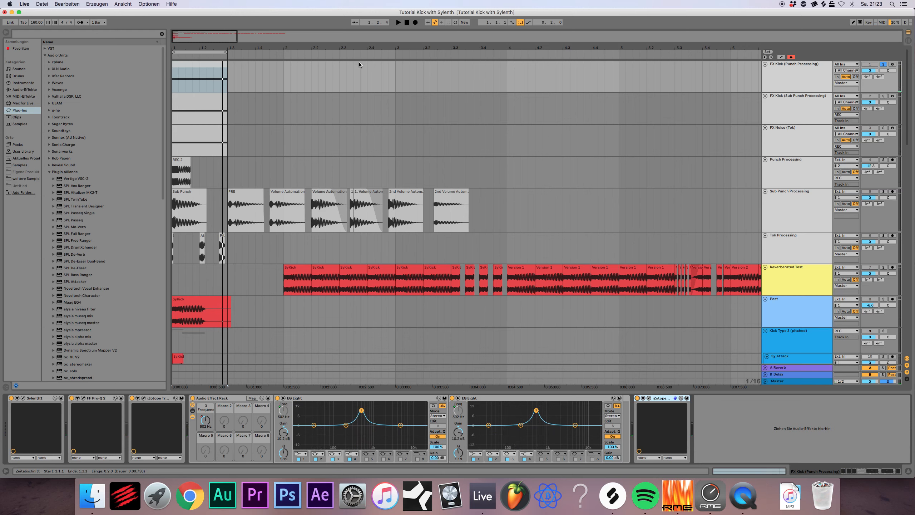
# Step: Select the Punch Processing track and solo it in place of FX Kick (Punch Processing)
pyautogui.click(788, 81)
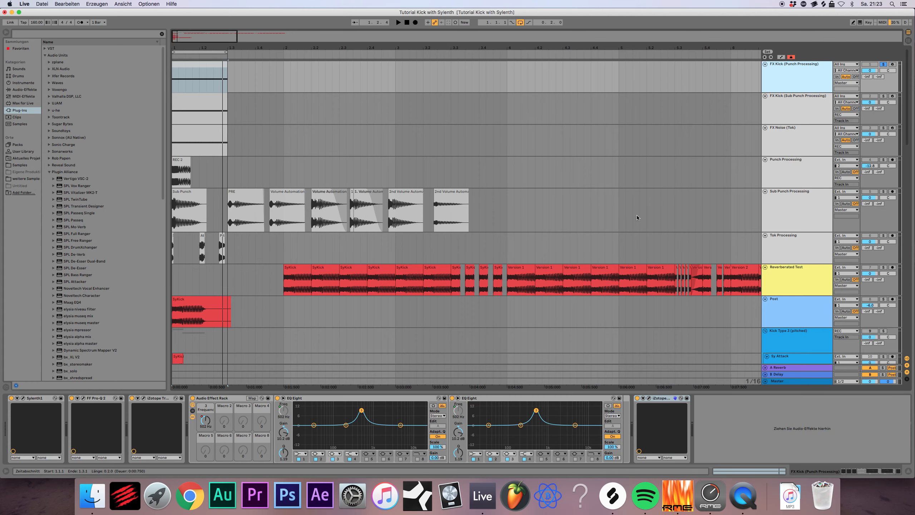
pyautogui.click(865, 167)
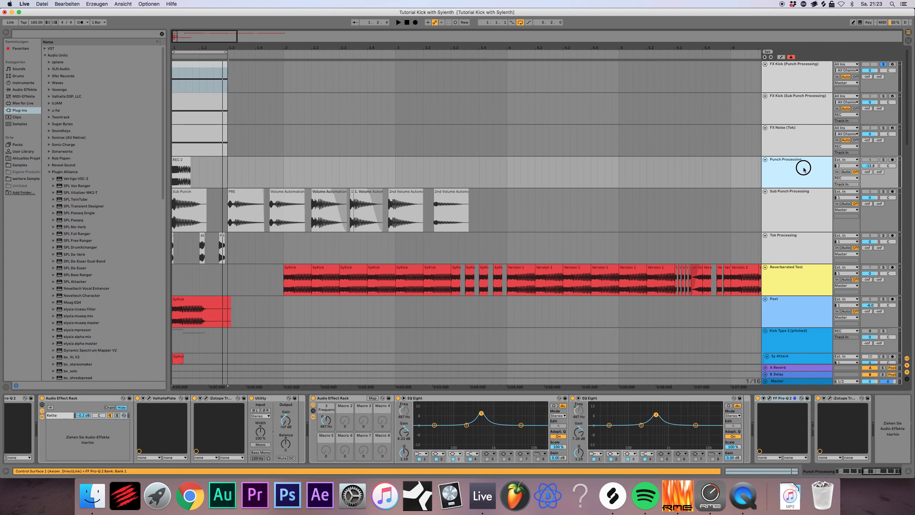
pyautogui.click(883, 159)
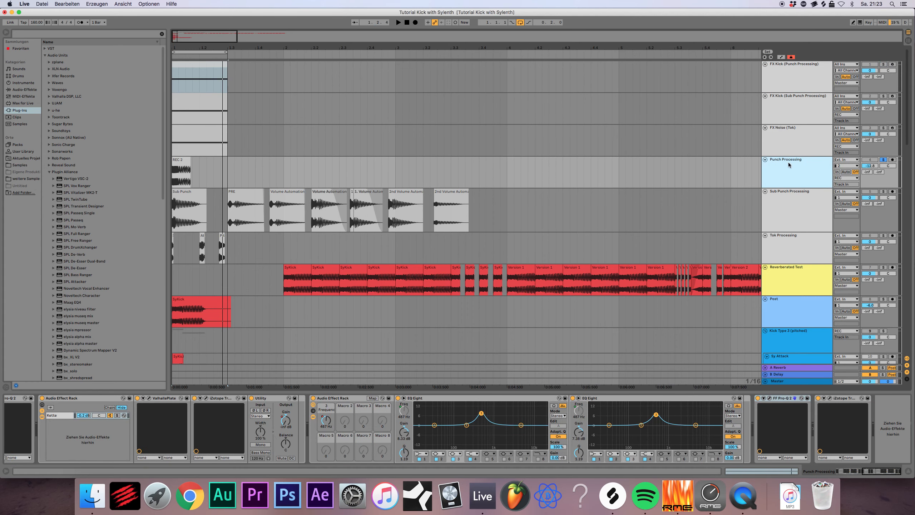
pyautogui.moveTo(186, 38); pyautogui.dragTo(188, 68)
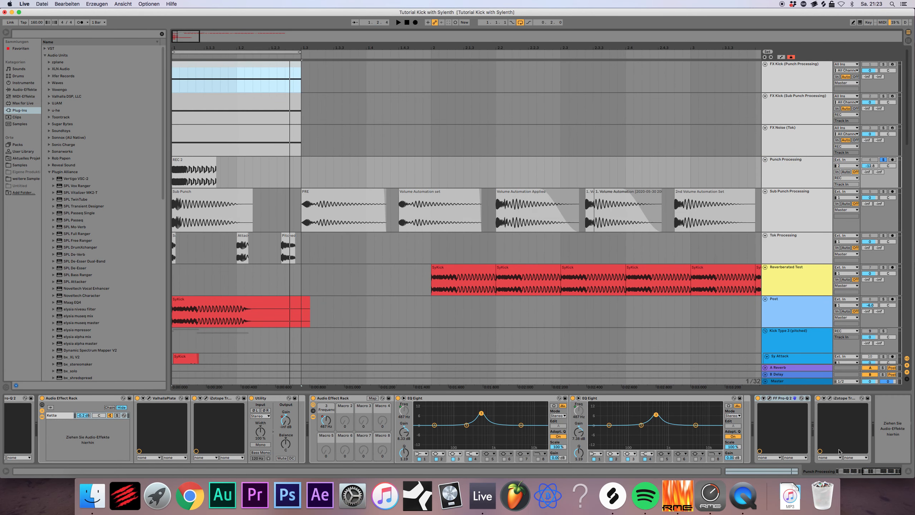
# Step: Bypass all the effects in the Punch Processing device chain, from the first iZotope Trash 2 to the last one
pyautogui.click(819, 400)
pyautogui.press('super+a')
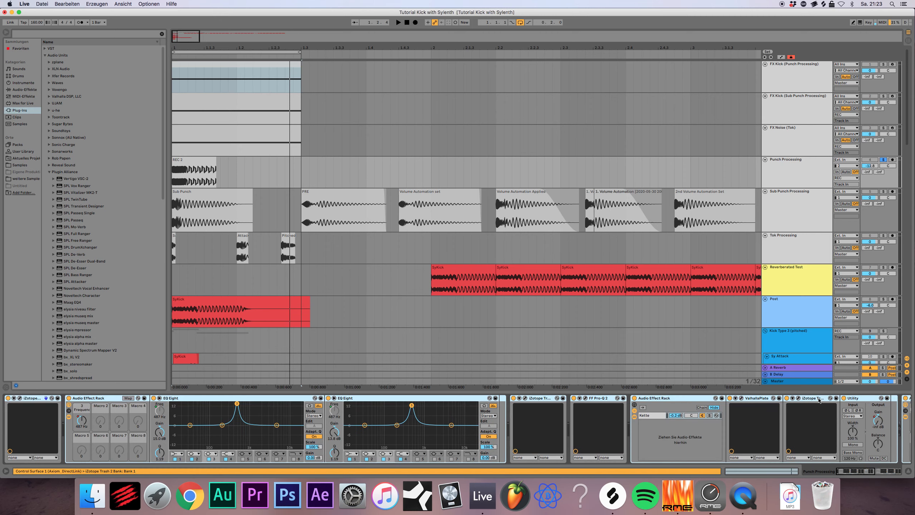
pyautogui.click(513, 398)
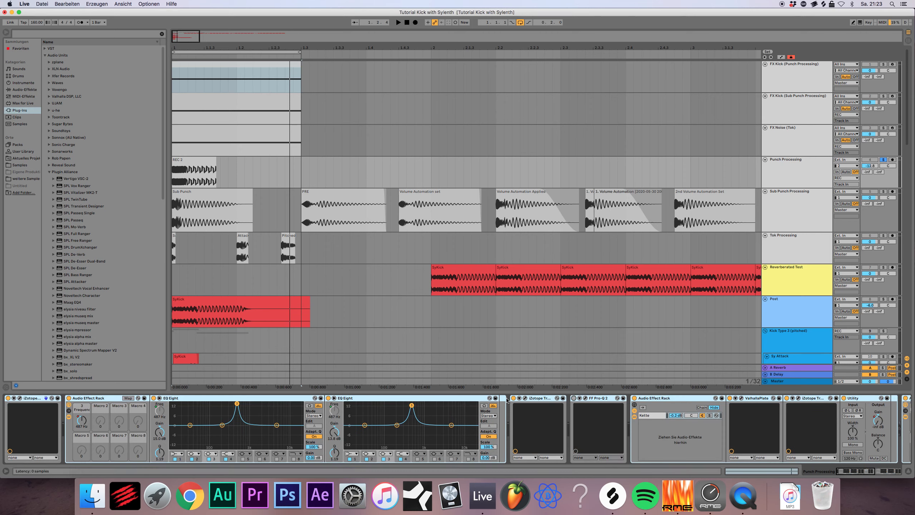
pyautogui.click(634, 398)
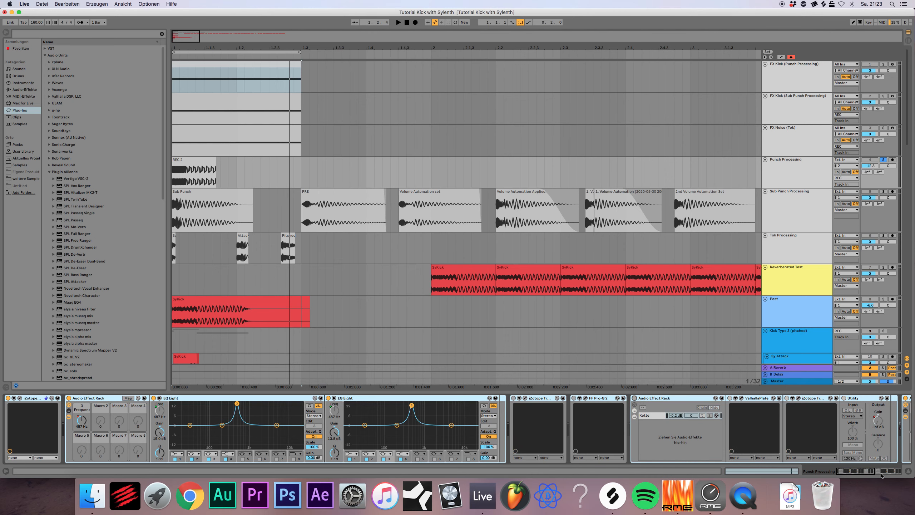
pyautogui.hscroll(10, 636, 409)
pyautogui.click(604, 398)
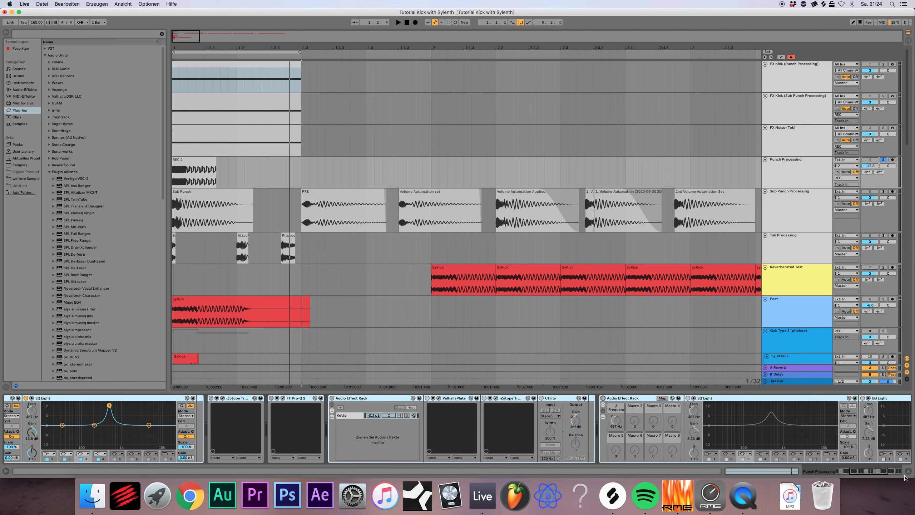
pyautogui.hscroll(10, 800, 425)
pyautogui.click(758, 398)
pyautogui.click(818, 398)
pyautogui.moveTo(883, 471); pyautogui.dragTo(801, 473)
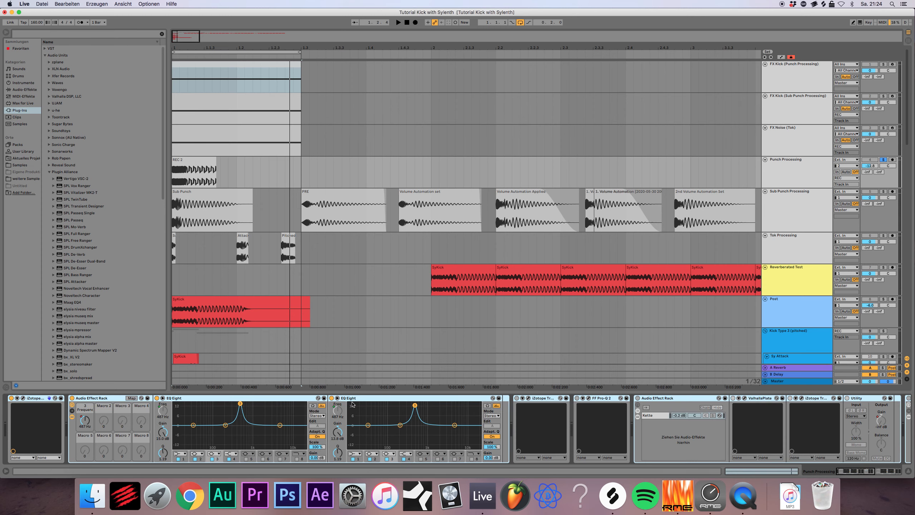
pyautogui.click(72, 398)
pyautogui.click(11, 398)
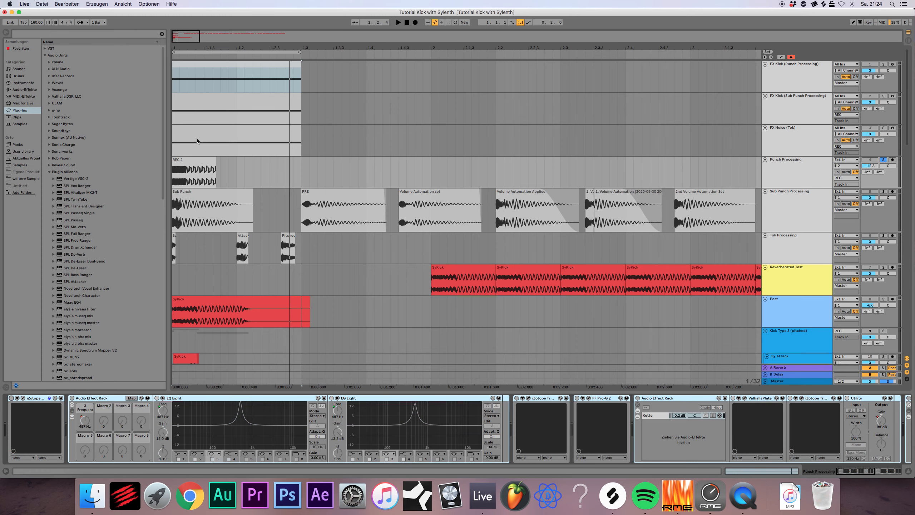
# Step: Select the REC 2 clip on the Punch Processing track and start loop playback with its effects bypassed
pyautogui.click(201, 160)
pyautogui.moveTo(365, 47); pyautogui.dragTo(629, 74)
pyautogui.press('space')
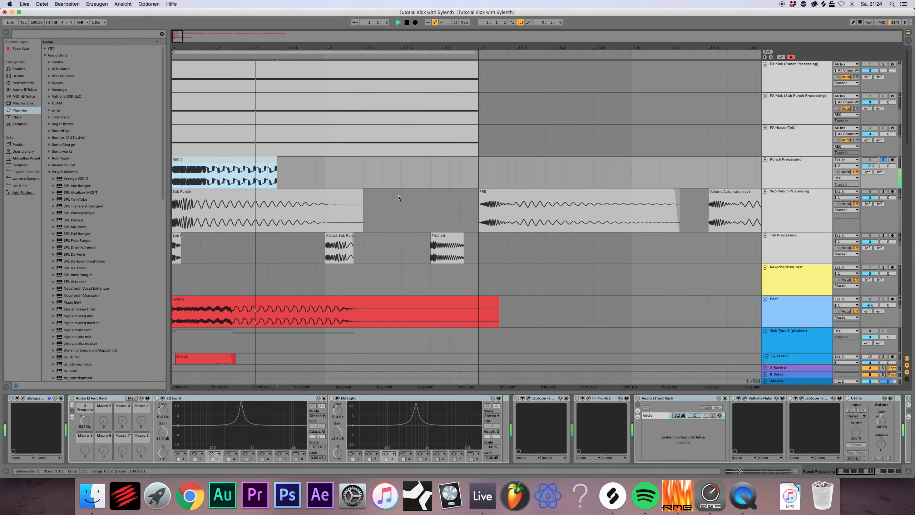
# Step: Route the Punch Processing track's output to Master and listen to the unprocessed REC 2 clip
pyautogui.click(777, 159)
pyautogui.click(841, 177)
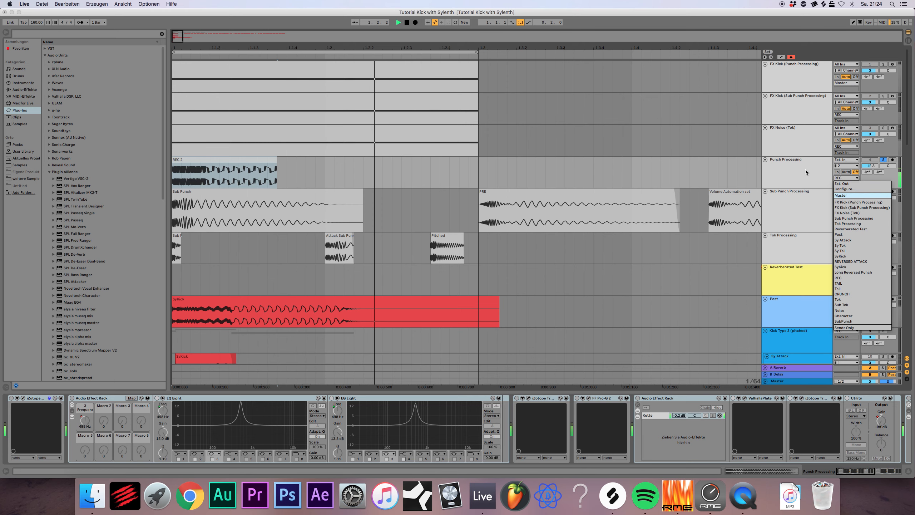
pyautogui.press('Return')
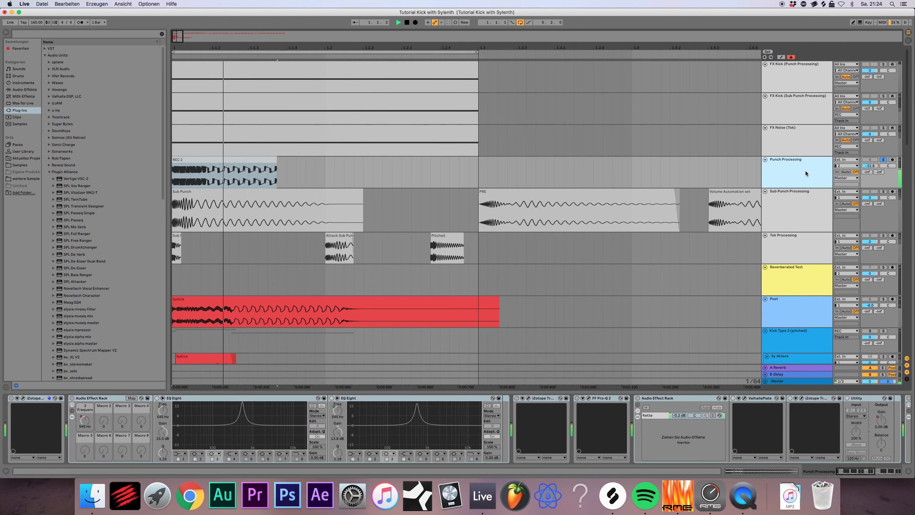
pyautogui.click(189, 185)
pyautogui.press('space')
# Step: Enable the first iZotope Trash 2 on Punch Processing, open it, play the loop through its distortion curve and close it
pyautogui.click(22, 398)
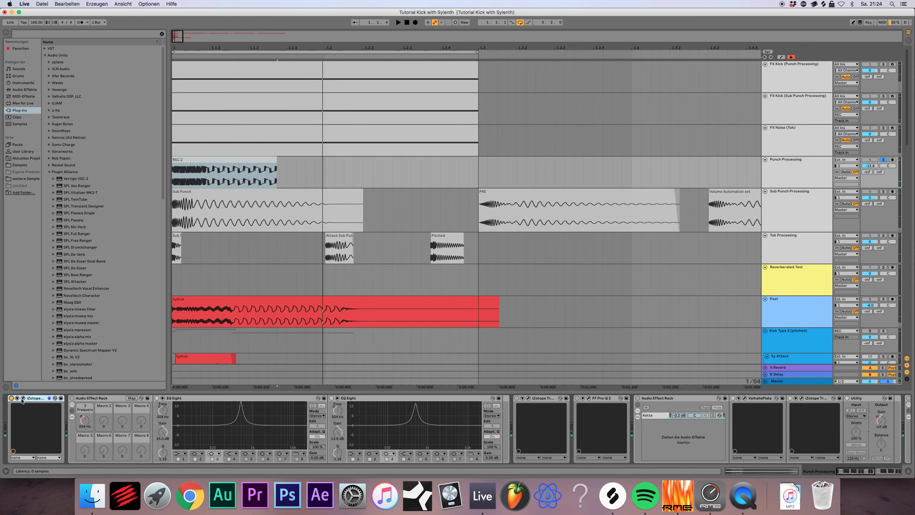
pyautogui.click(23, 398)
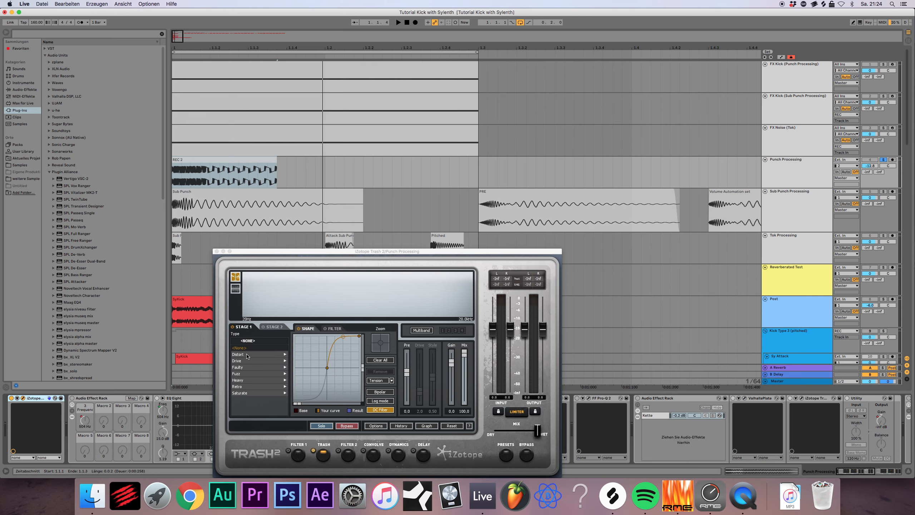
pyautogui.press('space')
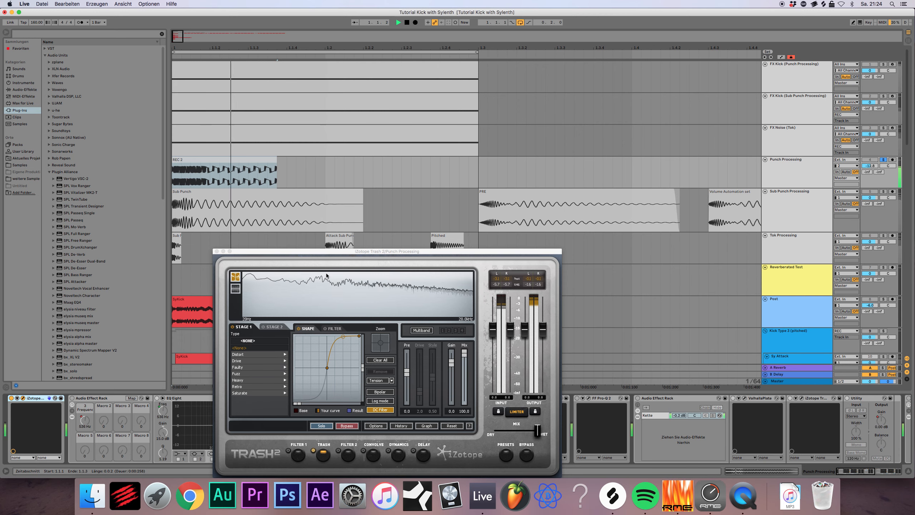
pyautogui.click(217, 251)
pyautogui.press('space')
# Step: Enable the Audio Effect Rack, display its frequency macro automation, play the loop and enlarge the Punch Processing track's height
pyautogui.click(100, 398)
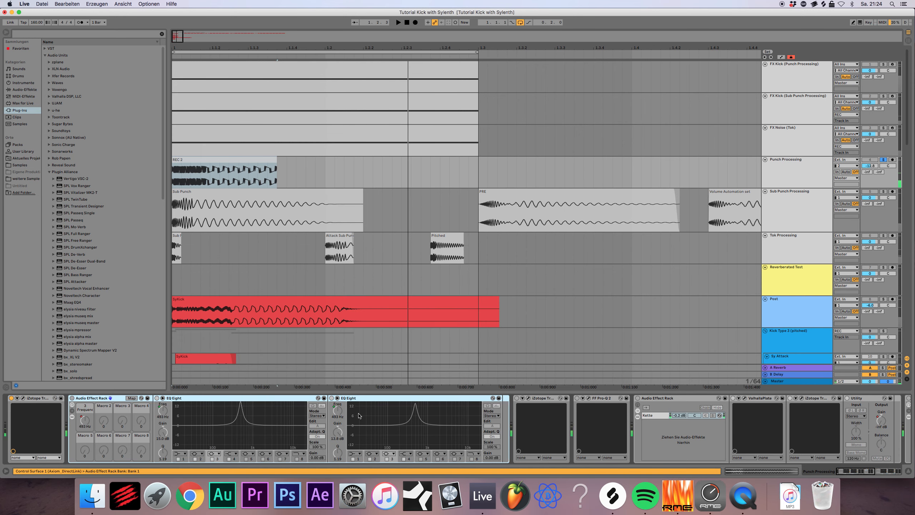
pyautogui.click(72, 398)
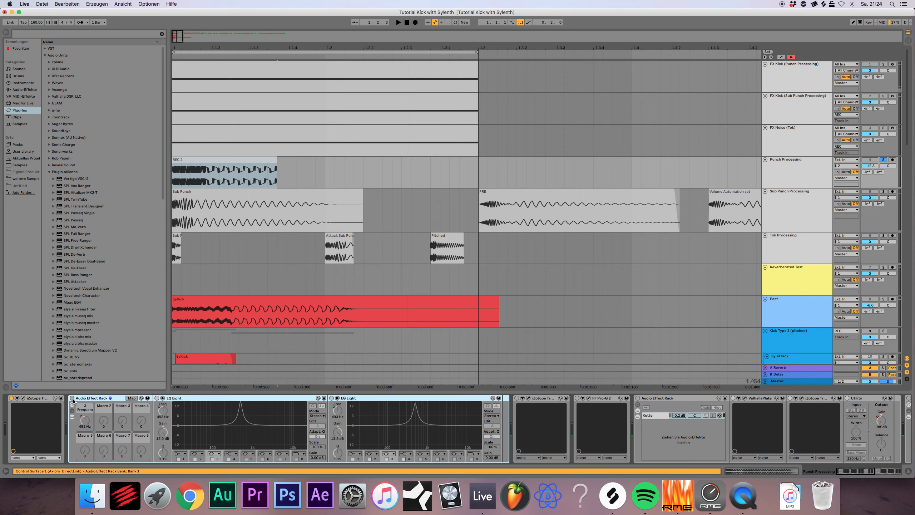
pyautogui.rightClick(85, 422)
pyautogui.click(103, 313)
pyautogui.press('space')
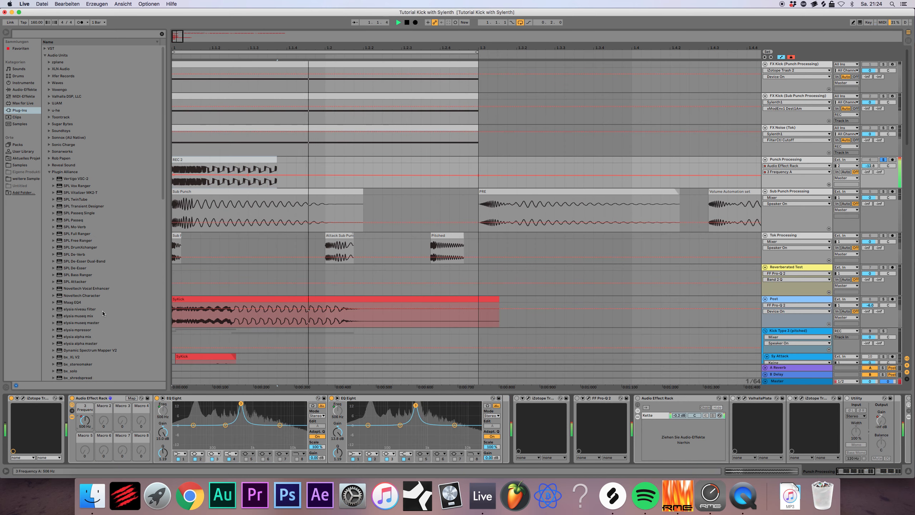
pyautogui.moveTo(779, 186); pyautogui.dragTo(781, 242)
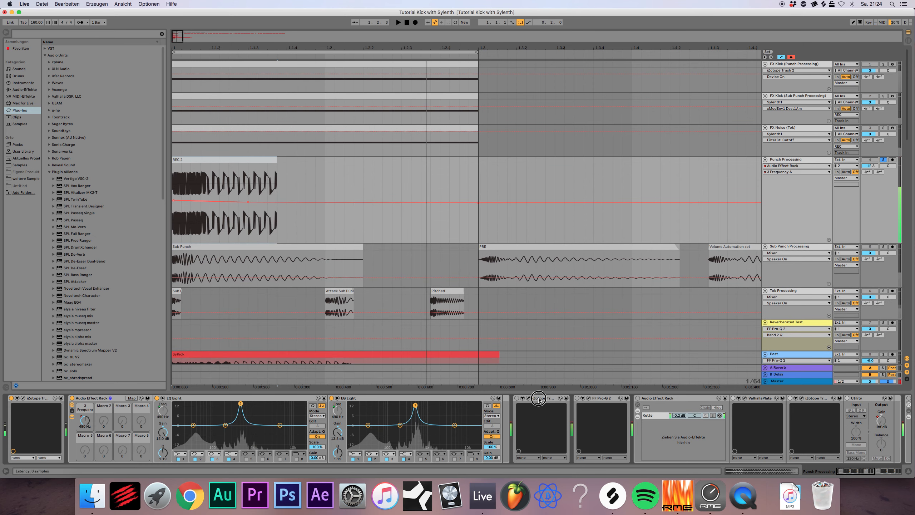
# Step: Enable the iZotope Trash 2 after the Audio Effect Rack, and view the following FF Pro-Q 2's low cut before closing its window
pyautogui.click(532, 397)
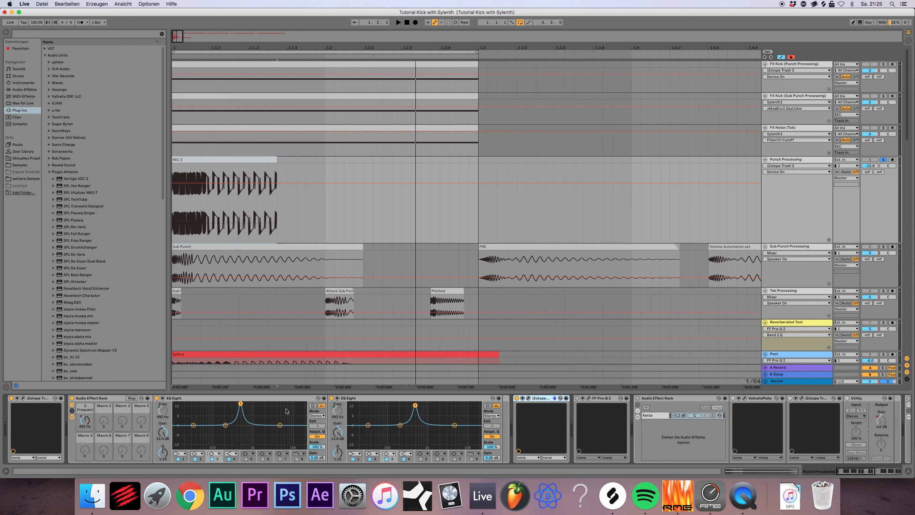
pyautogui.click(590, 398)
pyautogui.click(589, 398)
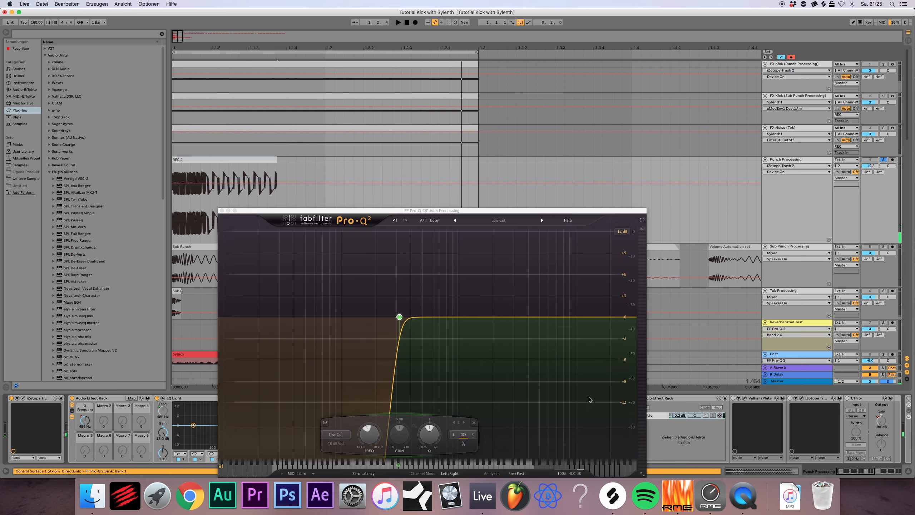
pyautogui.click(222, 210)
# Step: Enable the FF Pro-Q 2 on the Punch Processing track and play the loop through its low cut
pyautogui.press('space')
pyautogui.click(577, 398)
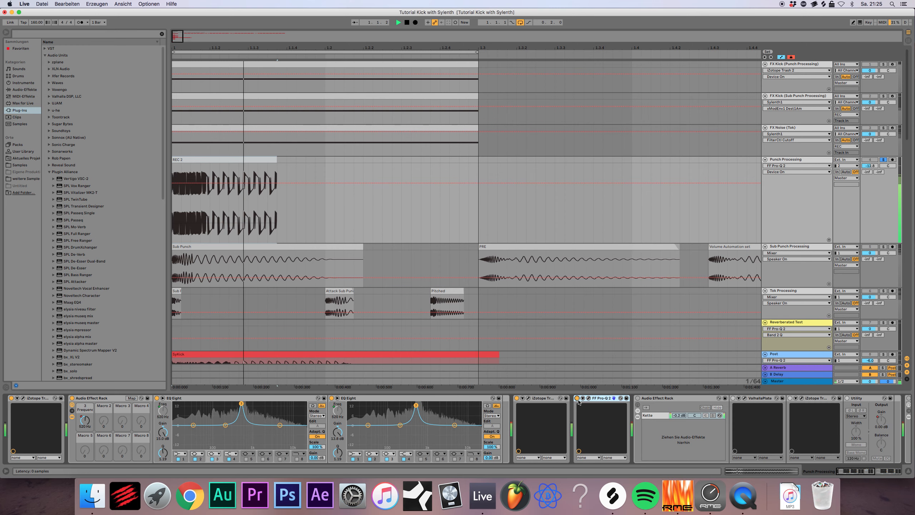
pyautogui.press('space')
pyautogui.moveTo(869, 472); pyautogui.dragTo(877, 472)
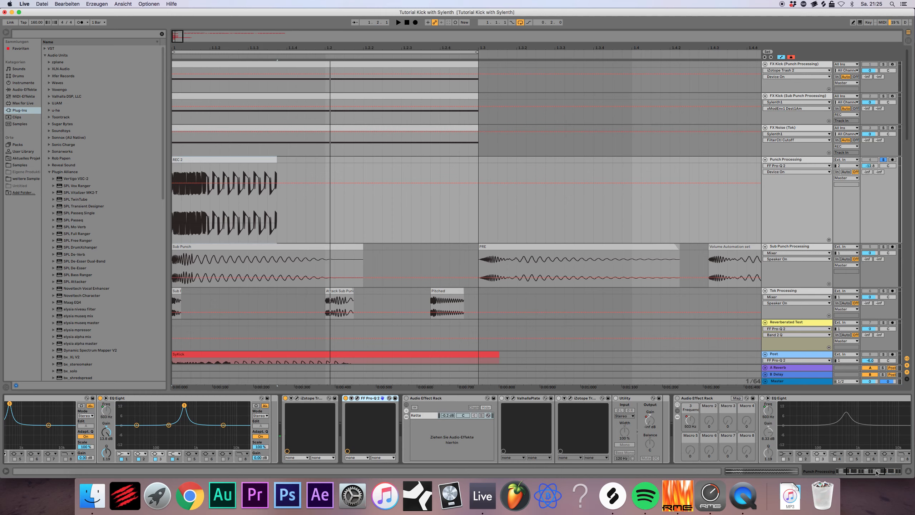
pyautogui.press('space')
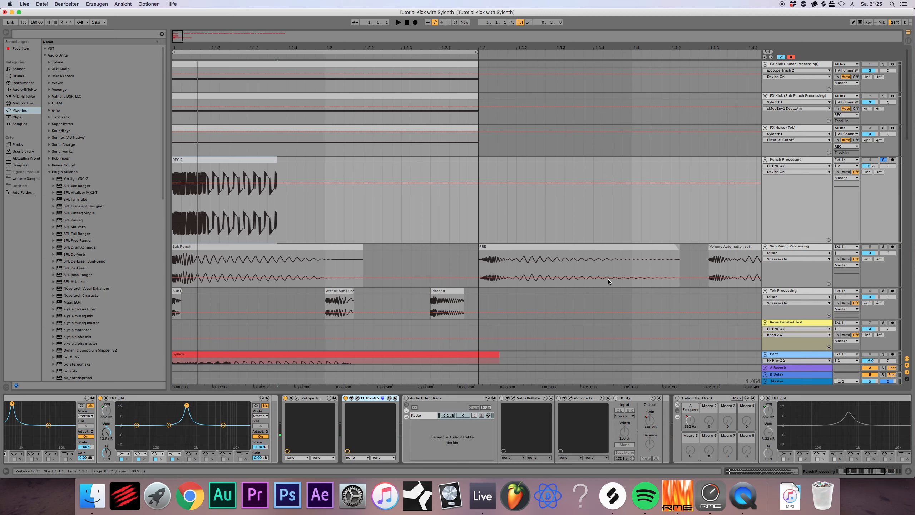
# Step: Enable the Audio Effect Rack holding ValhallaPlate, iZotope Trash 2 and Utility on Punch Processing, and point out its single chain
pyautogui.click(469, 396)
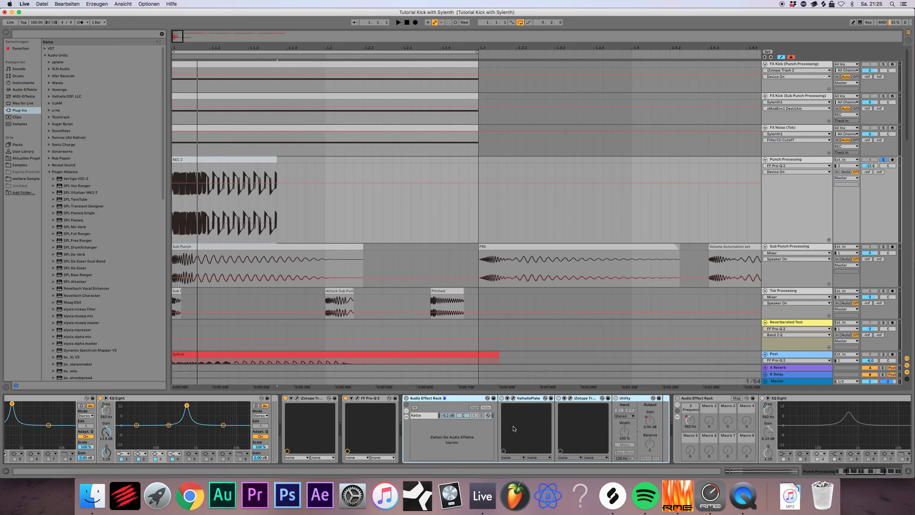
pyautogui.click(406, 399)
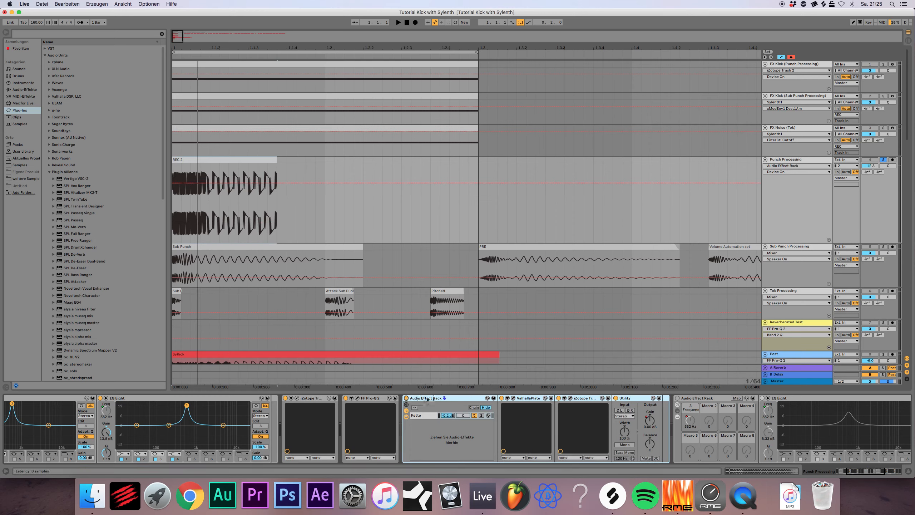
pyautogui.click(422, 416)
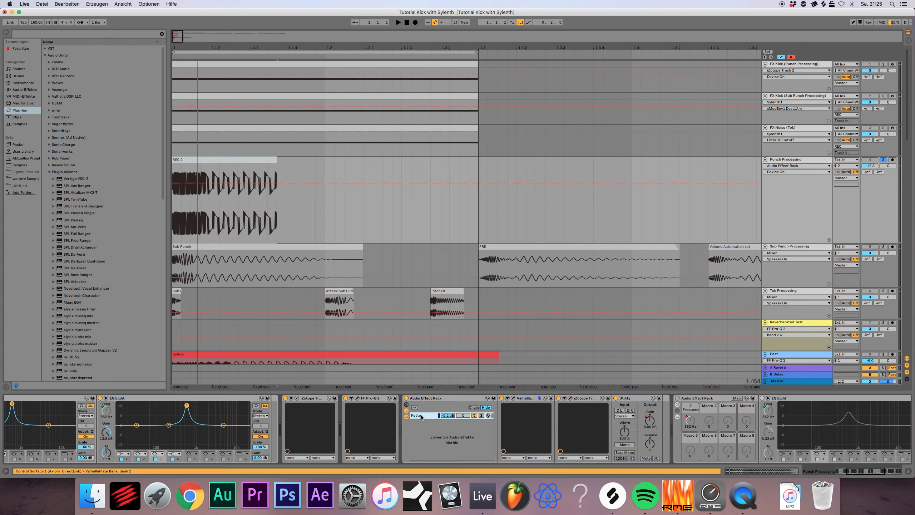
pyautogui.click(444, 398)
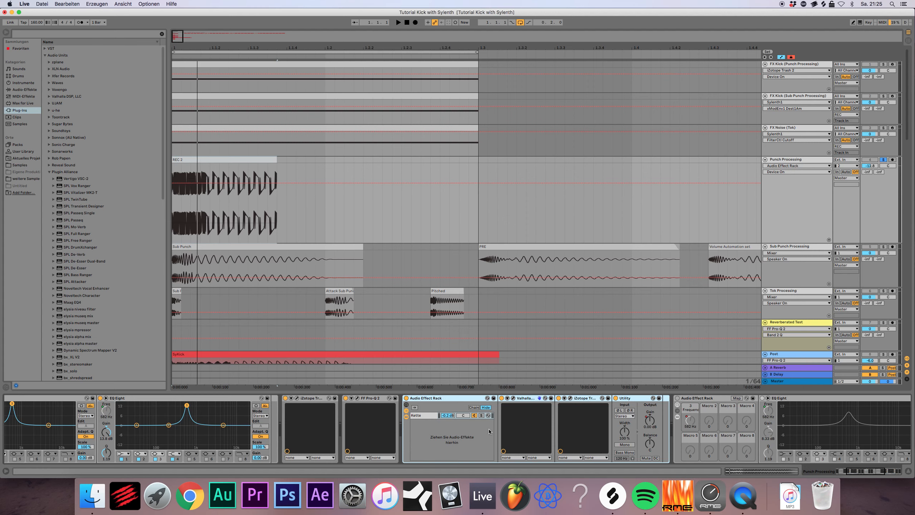
pyautogui.click(526, 398)
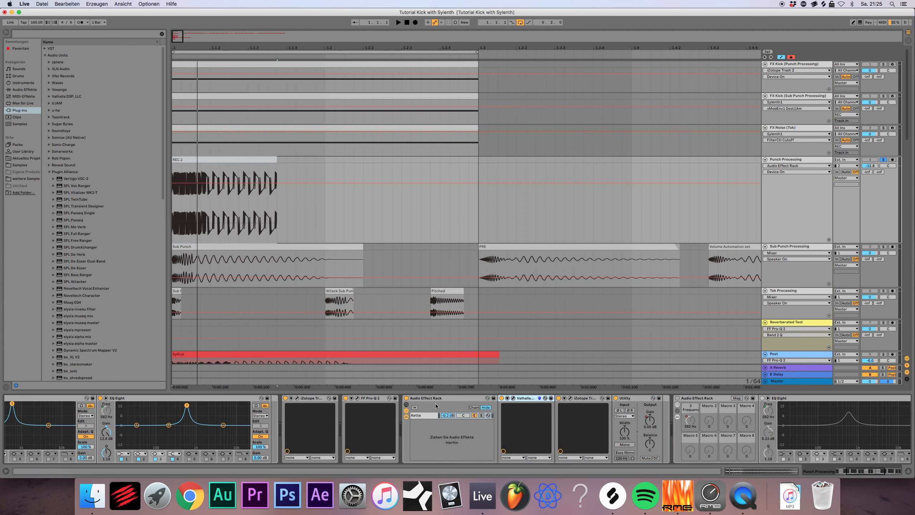
pyautogui.click(419, 400)
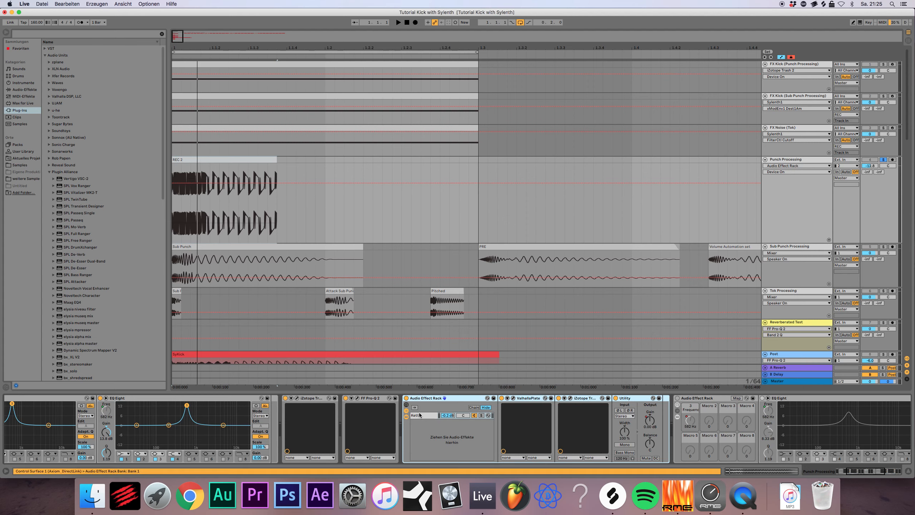
# Step: Open ValhallaPlate inside the Audio Effect Rack and examine its reverb settings, including the stereo width
pyautogui.click(513, 398)
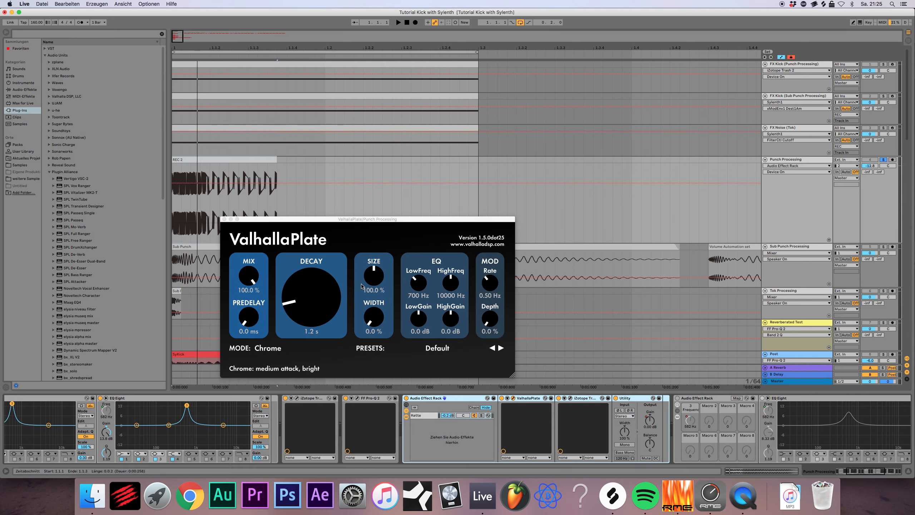
pyautogui.click(374, 323)
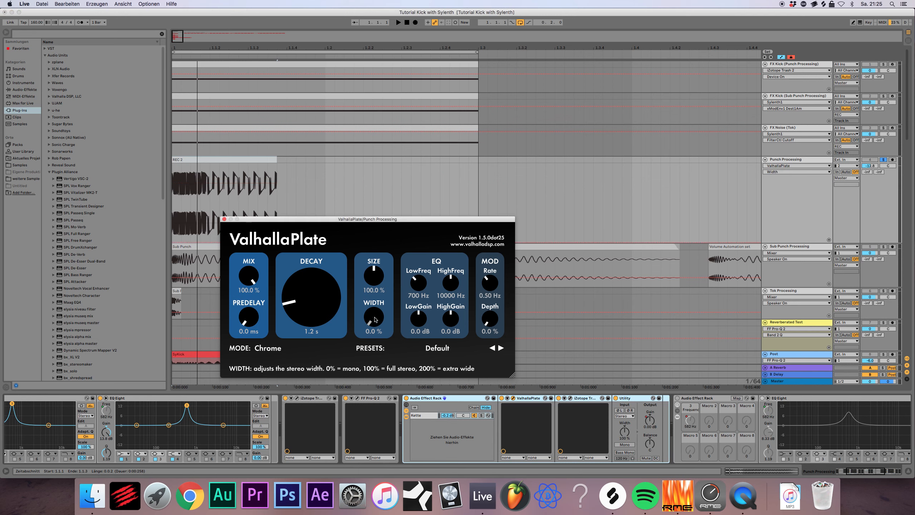
pyautogui.moveTo(377, 218); pyautogui.dragTo(382, 217)
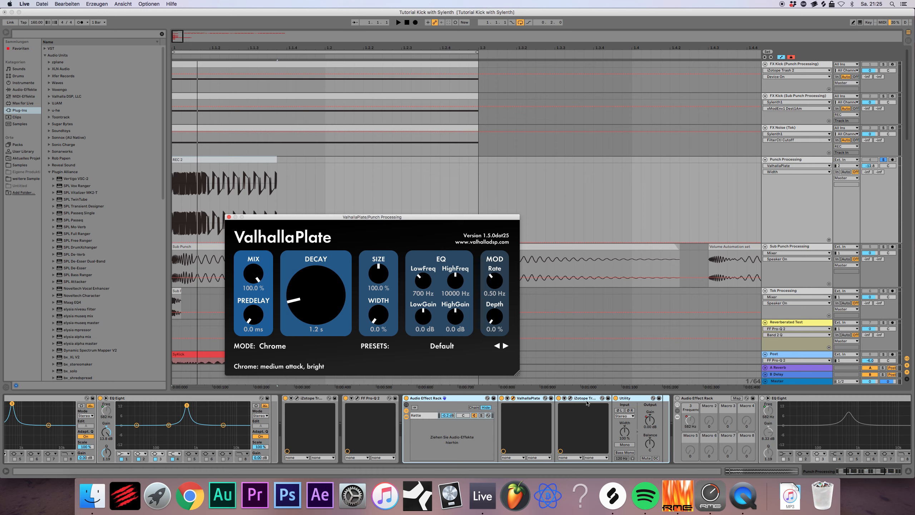
# Step: Bypass the rack's iZotope Trash 2 and Utility and play the loop through ValhallaPlate alone
pyautogui.click(559, 397)
pyautogui.click(616, 398)
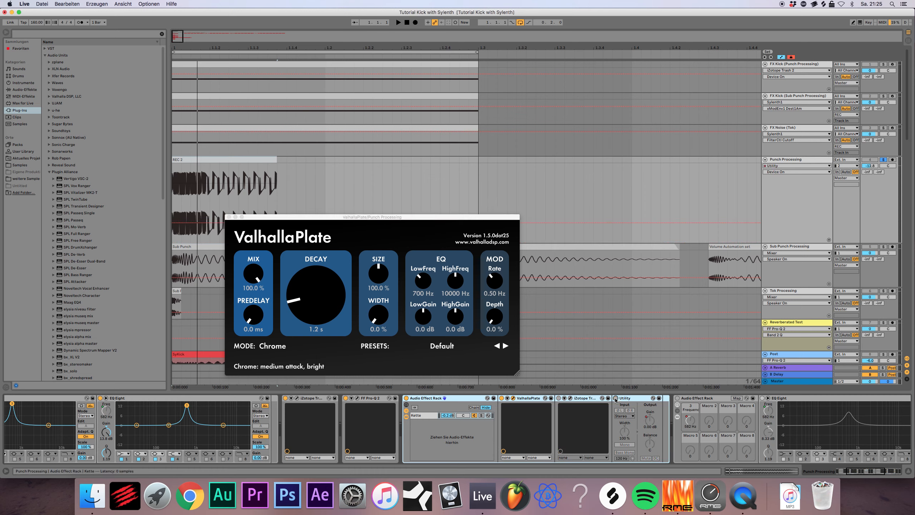
pyautogui.press('space')
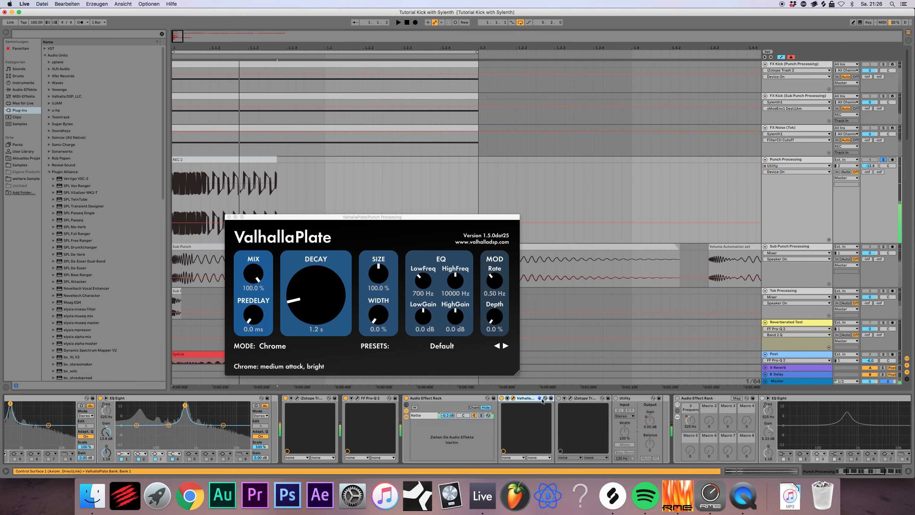
# Step: Inspect the rack's iZotope Trash 2 distortion curve, play the loop and enable the plug-in with its window open
pyautogui.click(565, 403)
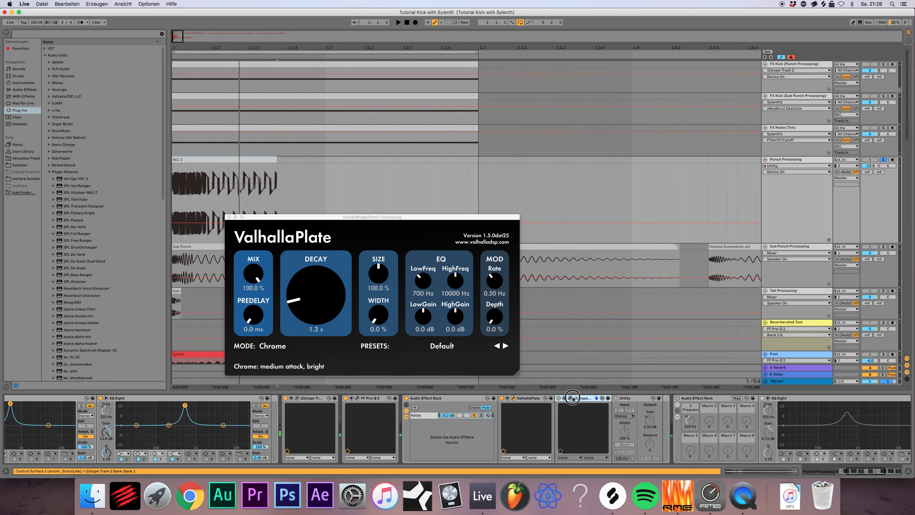
pyautogui.click(571, 398)
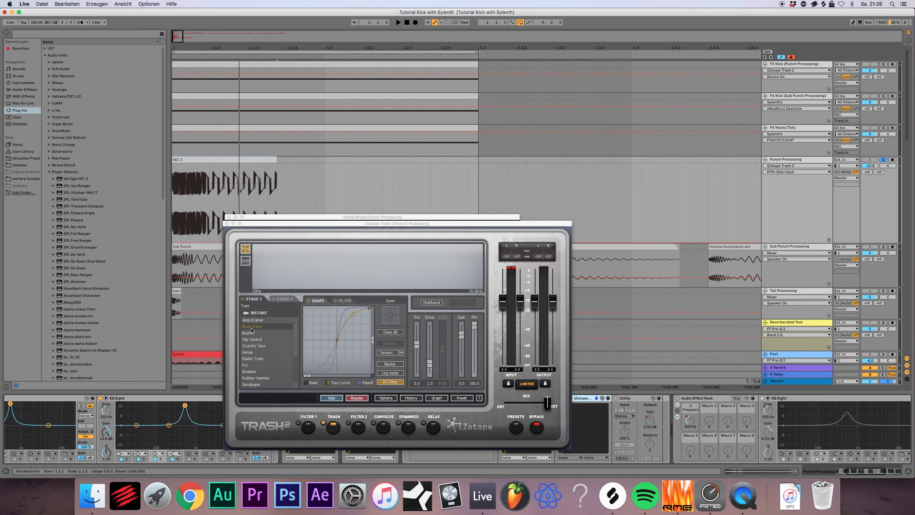
pyautogui.click(227, 223)
pyautogui.press('space')
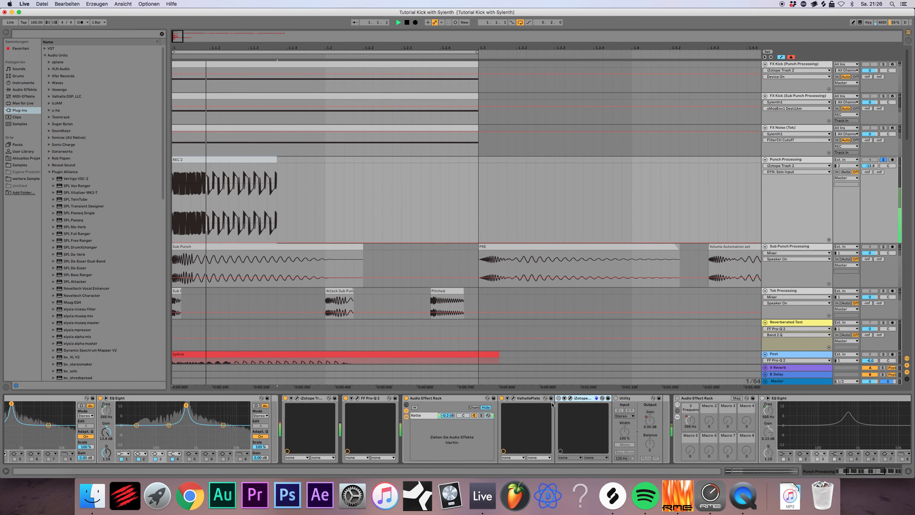
pyautogui.press('space')
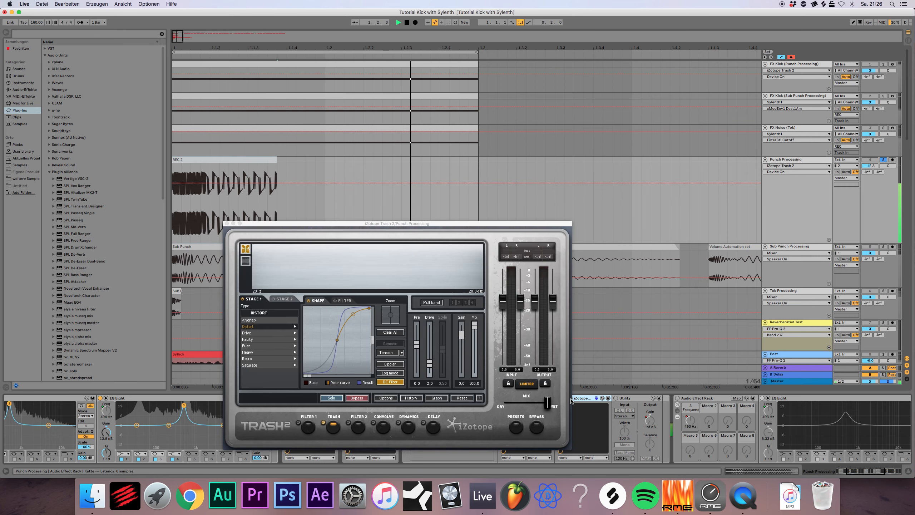
pyautogui.click(570, 398)
# Step: Enable the Utility at the end of the reverb rack and play the loop through it
pyautogui.click(622, 399)
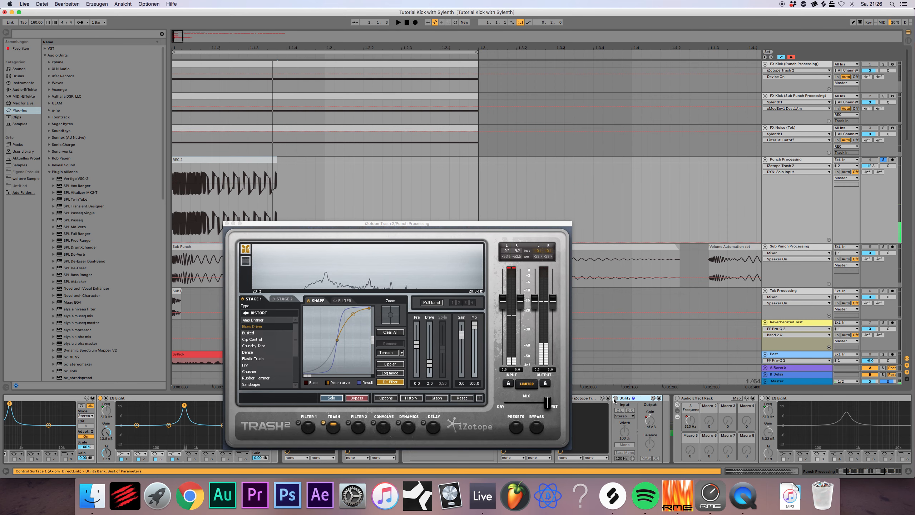
pyautogui.click(616, 399)
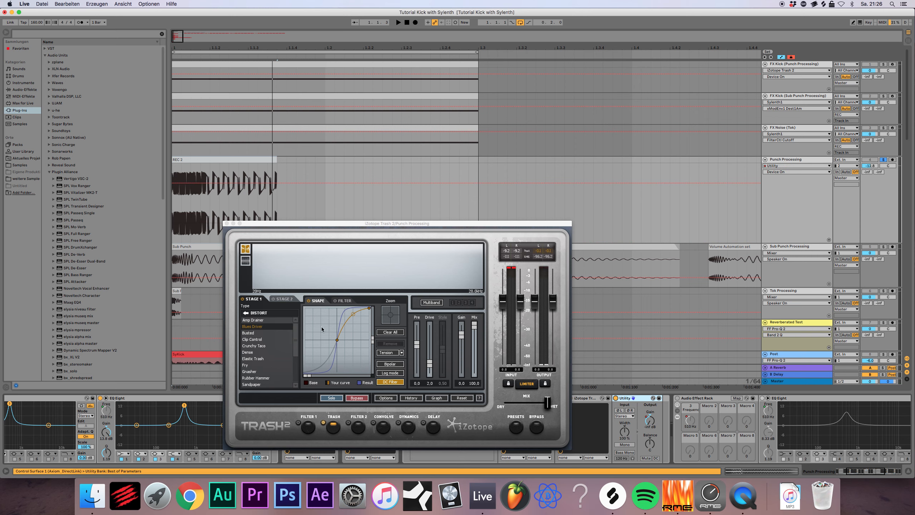
pyautogui.press('space')
pyautogui.press('space')
# Step: Display the Utility's gain automation on the Punch Processing track, close the Trash 2 window and play the loop
pyautogui.rightClick(651, 420)
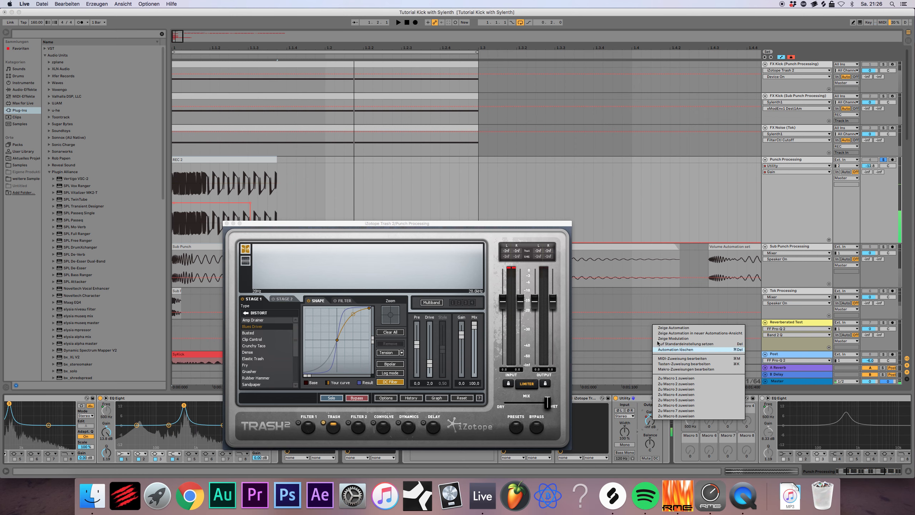
pyautogui.click(662, 329)
pyautogui.click(226, 224)
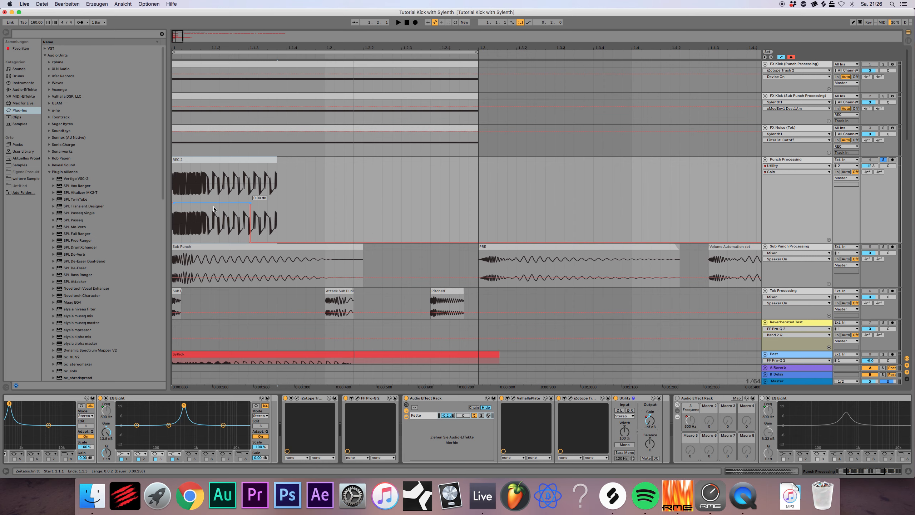
pyautogui.press('space')
# Step: Enable the Audio Effect Rack with two EQ Eights that follows the reverb rack
pyautogui.moveTo(868, 471); pyautogui.dragTo(883, 471)
pyautogui.click(332, 405)
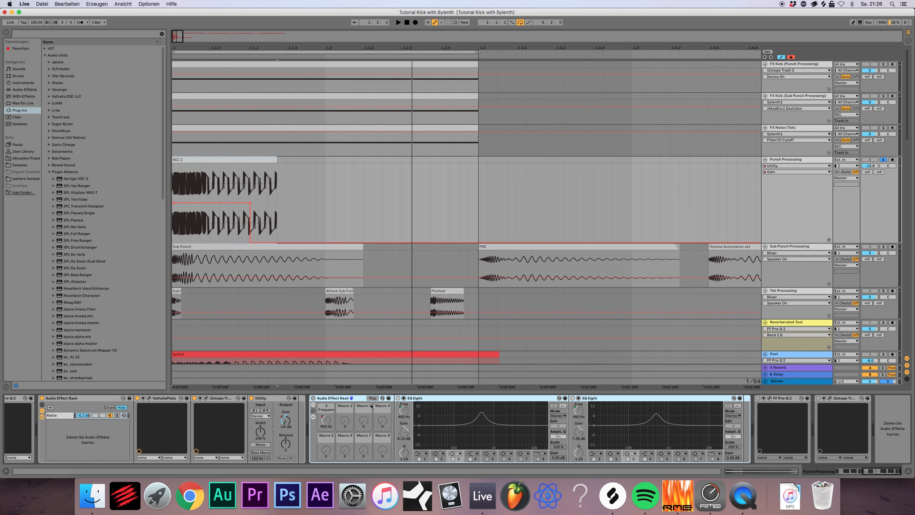
pyautogui.click(313, 399)
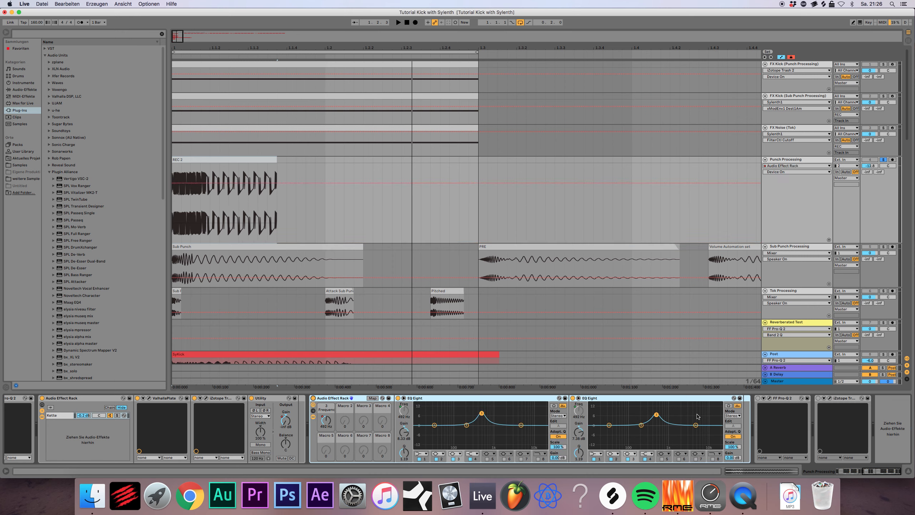
# Step: Enable the FF Pro-Q 2 after the EQ Eight rack, view its low cut and boost, and close its window
pyautogui.click(779, 404)
pyautogui.click(770, 398)
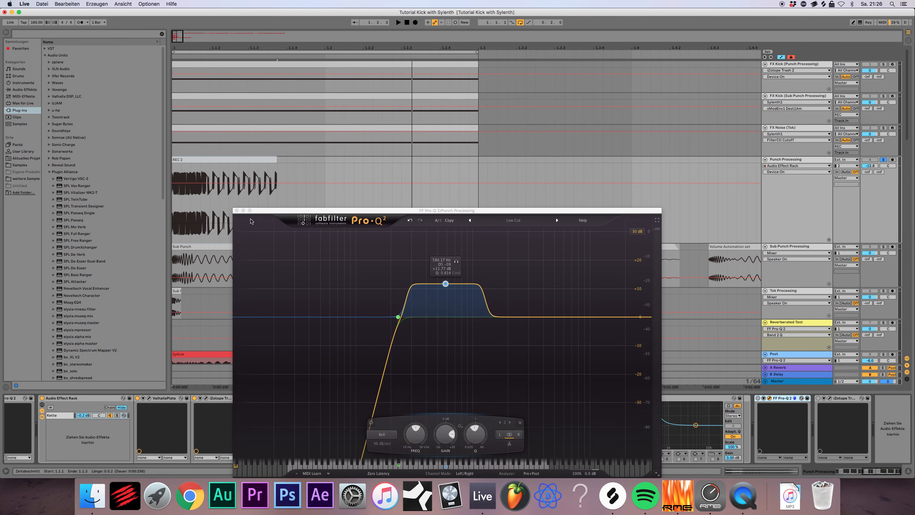
pyautogui.click(236, 211)
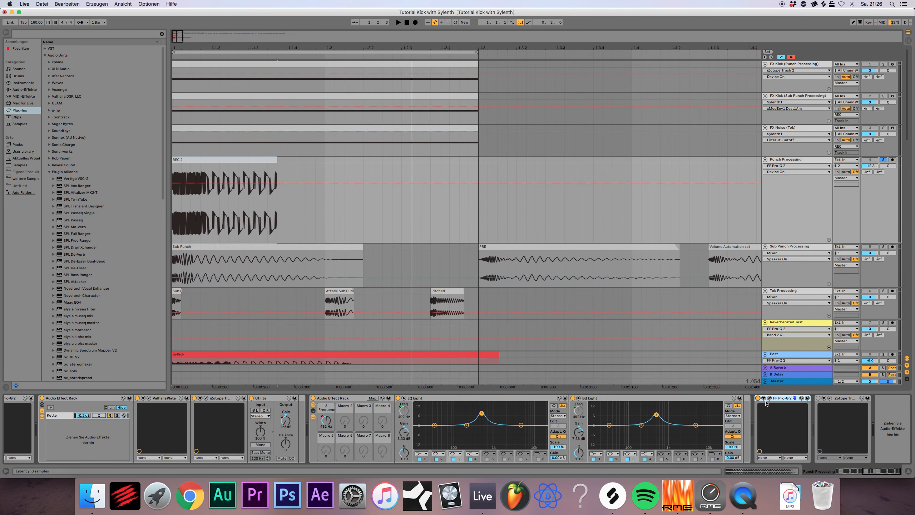
# Step: Enable the last iZotope Trash 2 in the chain, view its distortion curve and close its window
pyautogui.click(836, 399)
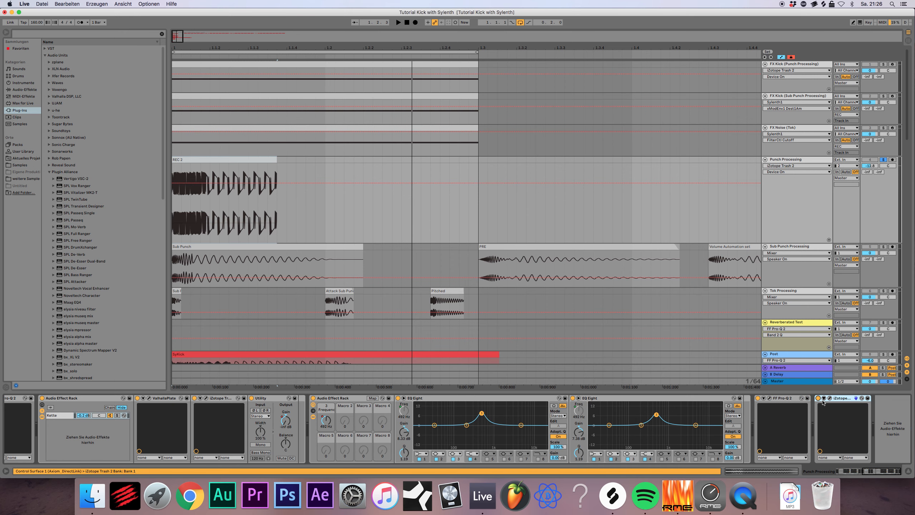
pyautogui.click(830, 398)
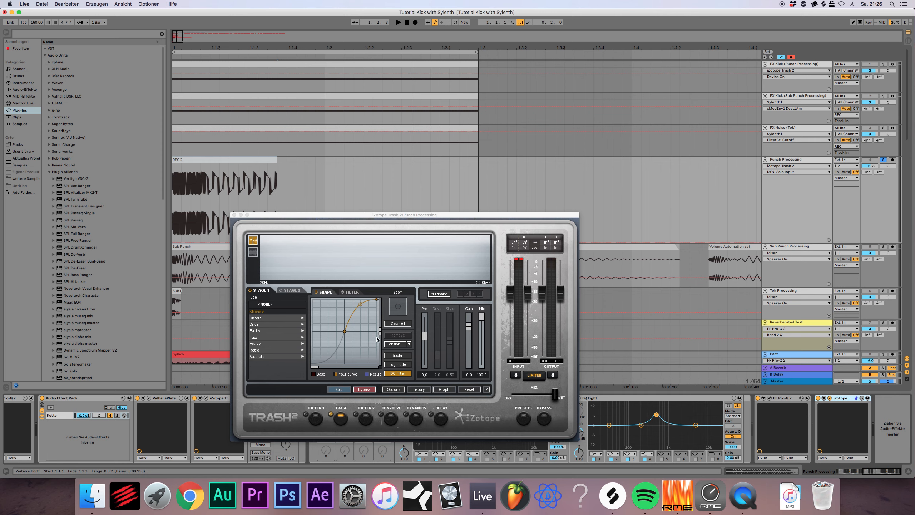
pyautogui.click(234, 215)
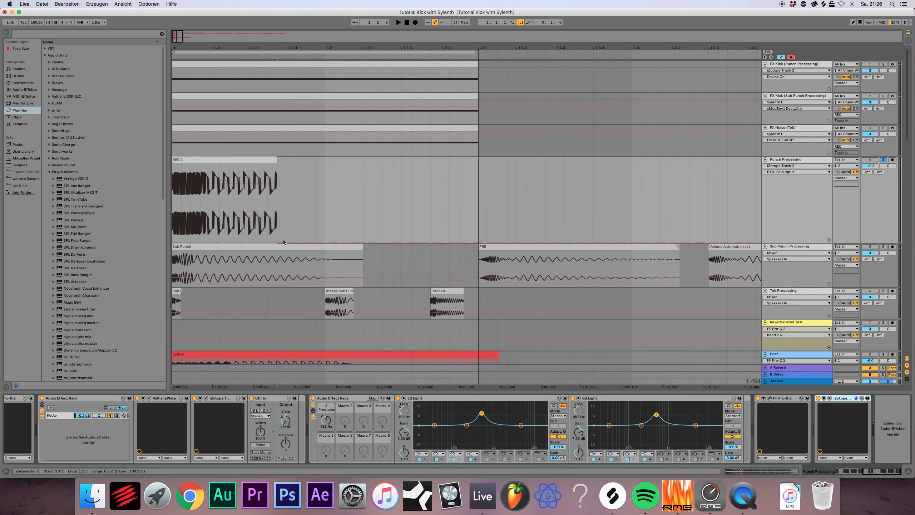
# Step: Audition the loop while bypassing and re-enabling the last iZotope Trash 2, the FF Pro-Q 2 and the EQ Eight rack
pyautogui.press('space')
pyautogui.press('space')
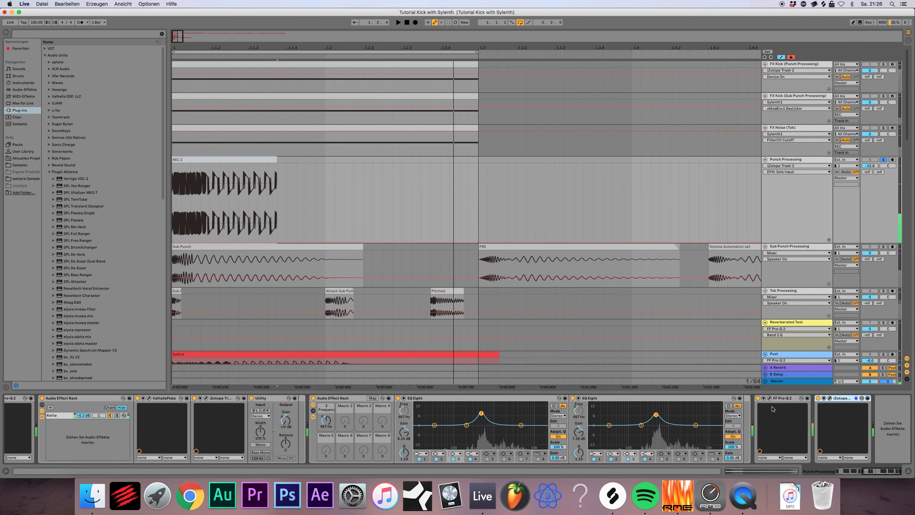
pyautogui.click(818, 398)
pyautogui.press('space')
pyautogui.click(758, 398)
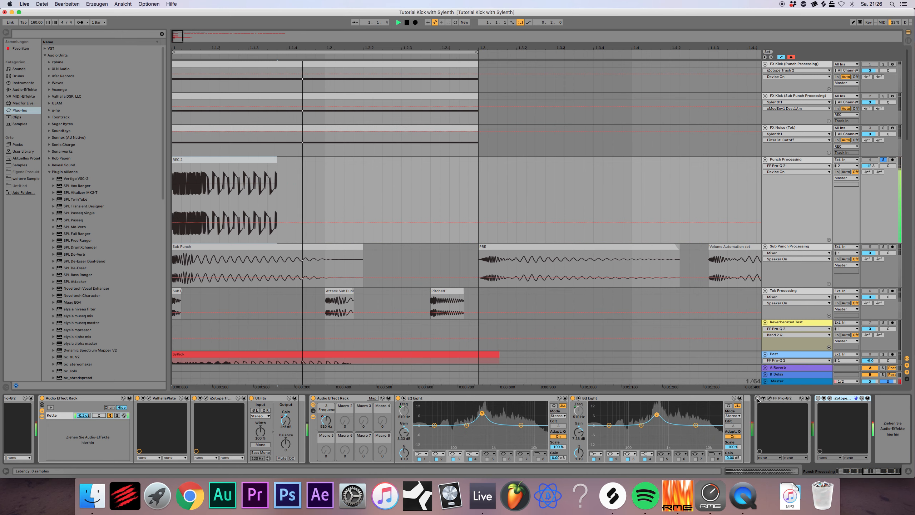
pyautogui.click(314, 398)
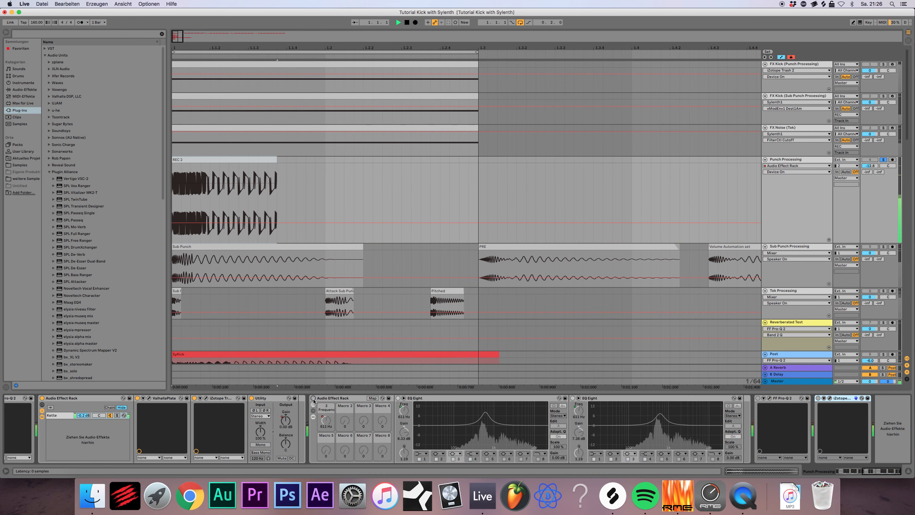
pyautogui.click(313, 398)
pyautogui.click(759, 398)
pyautogui.click(818, 398)
pyautogui.press('space')
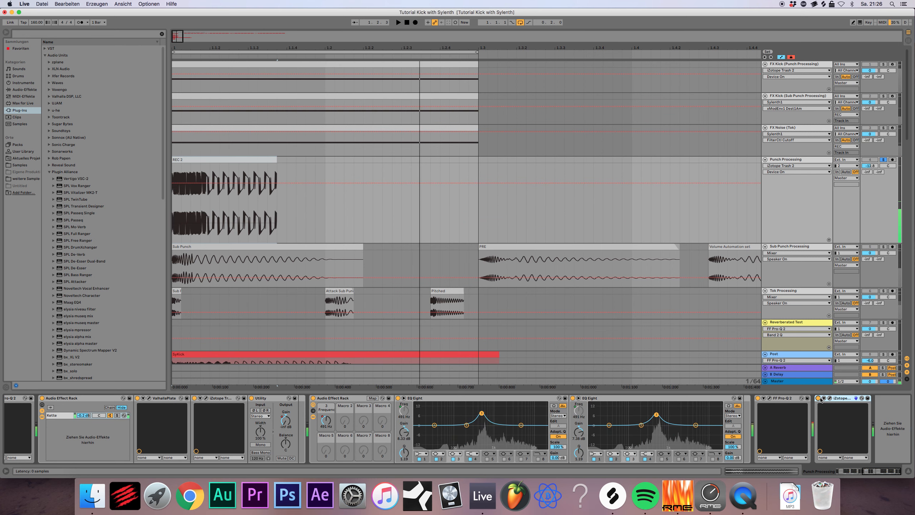
# Step: Replay the Punch Processing loop several times with the complete effect chain active
pyautogui.press('space')
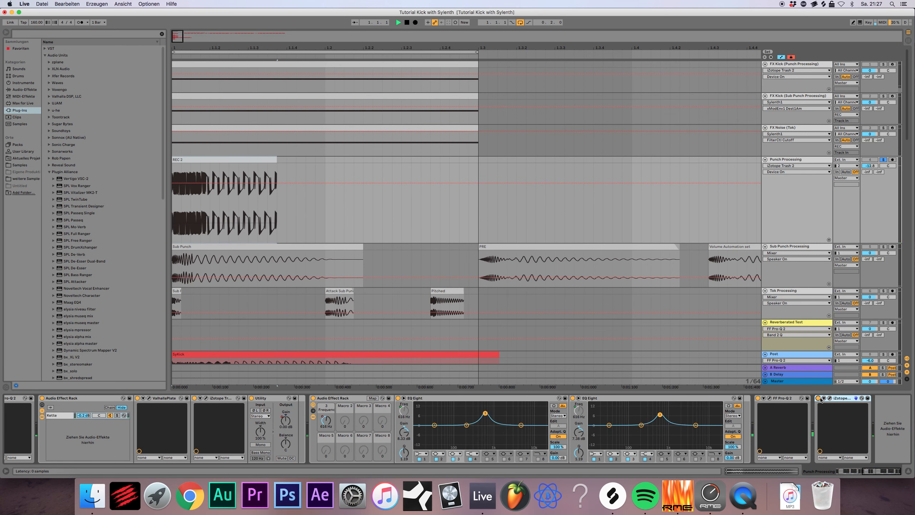
pyautogui.press('space')
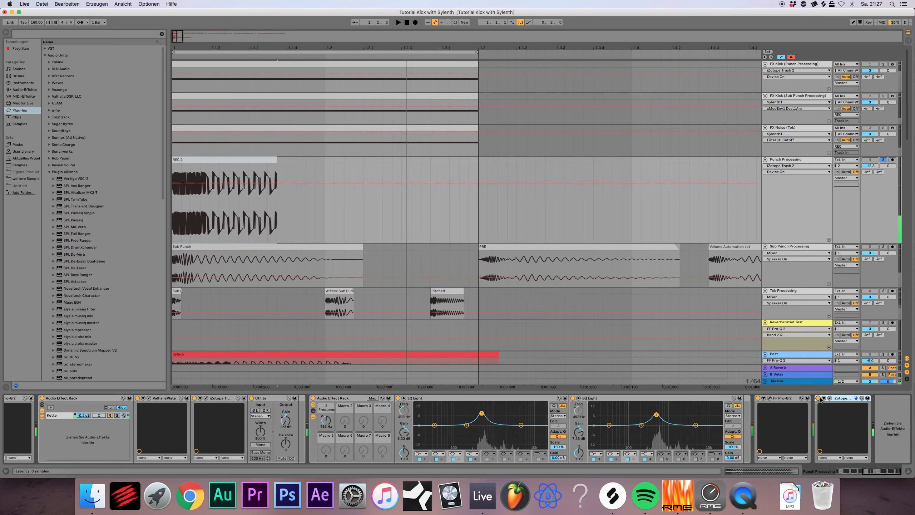
pyautogui.click(408, 23)
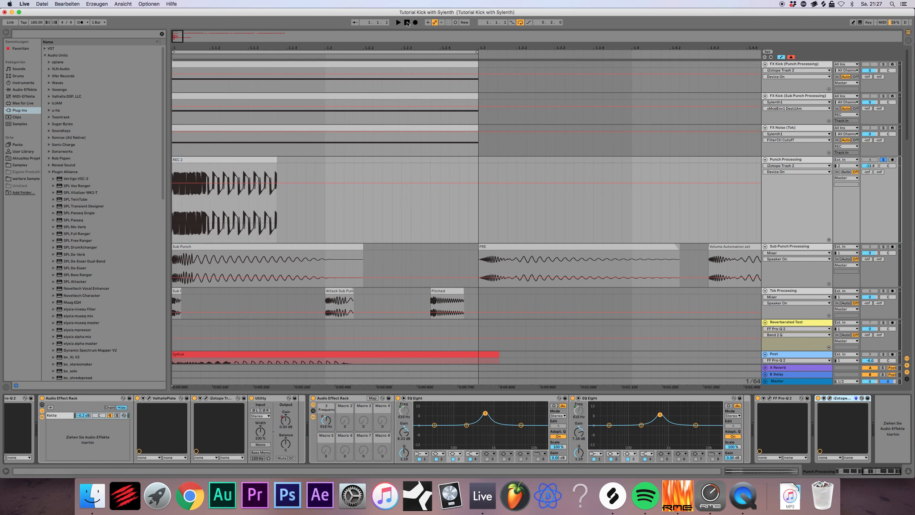
pyautogui.press('space')
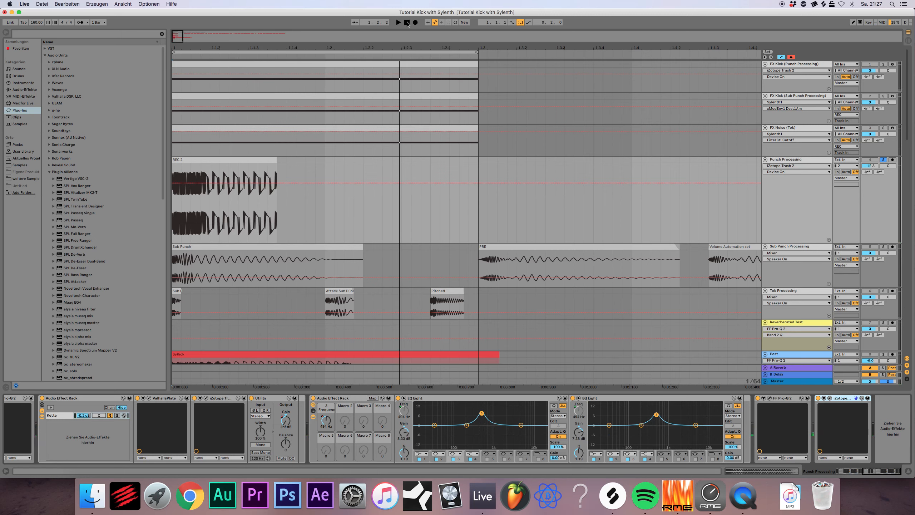
pyautogui.press('space')
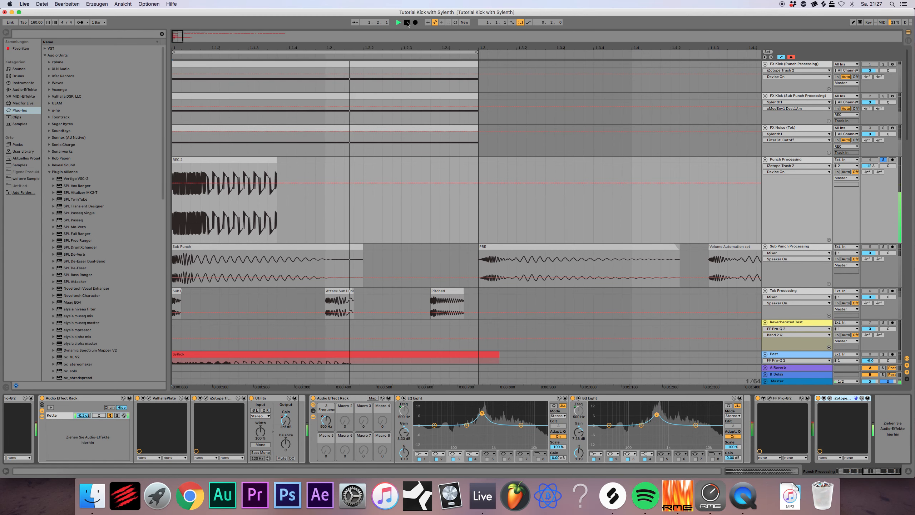
# Step: Stop the loop, solo the Character track in the Punch group and audition it with its FF Pro-Q 2 bypassed
pyautogui.click(408, 24)
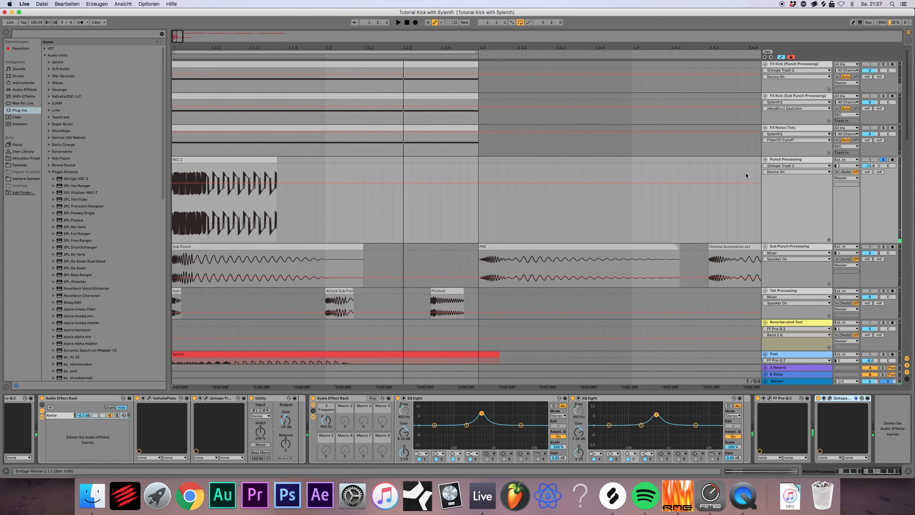
pyautogui.scroll(-3, 707, 212)
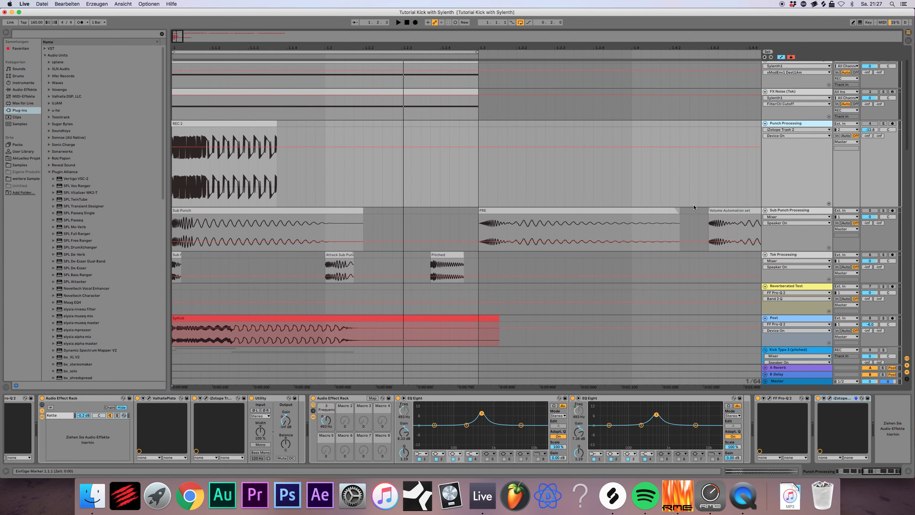
pyautogui.scroll(-10, 694, 205)
pyautogui.scroll(-14, 696, 242)
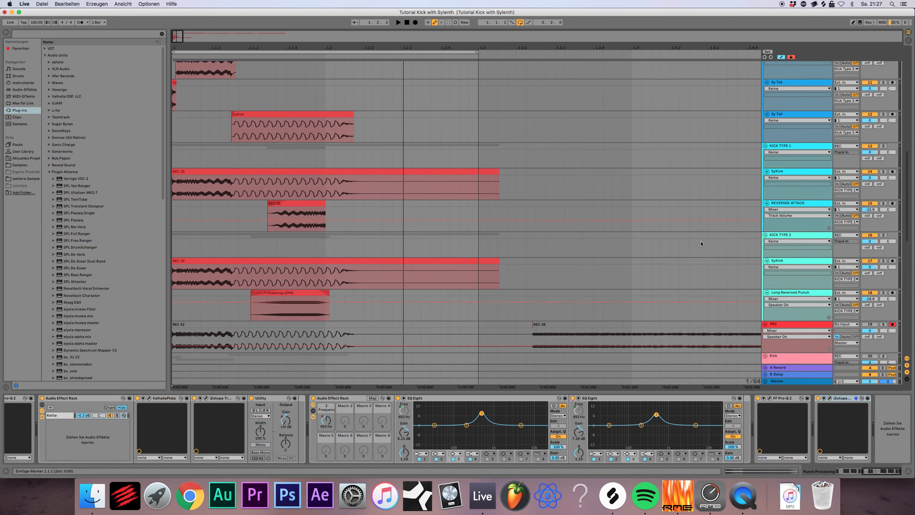
pyautogui.scroll(-13, 700, 242)
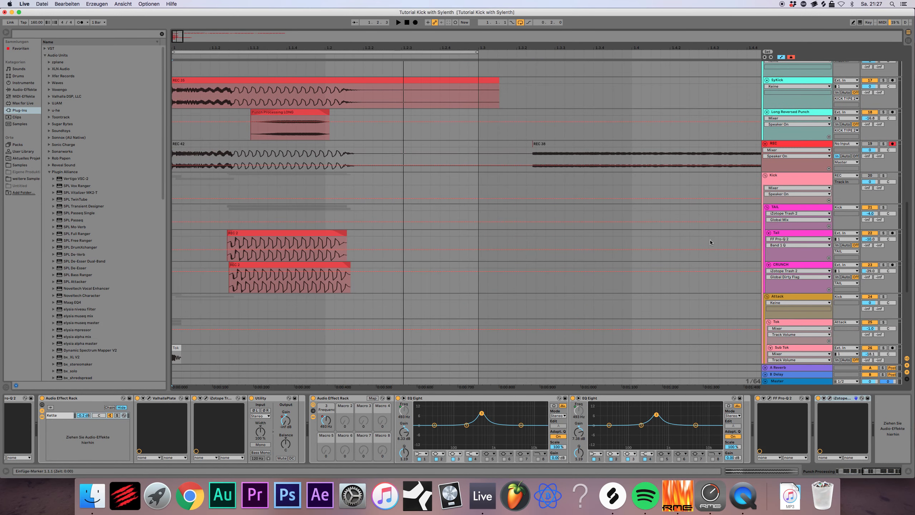
pyautogui.scroll(-13, 714, 241)
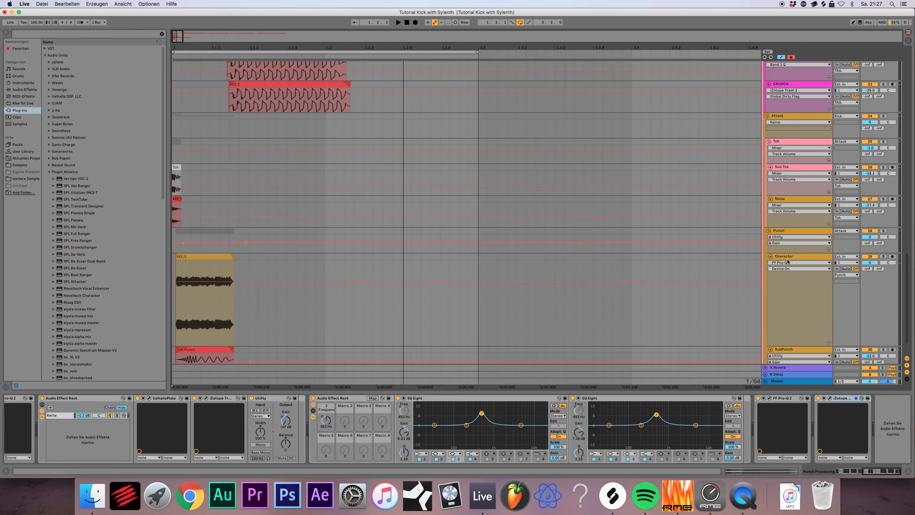
pyautogui.click(788, 257)
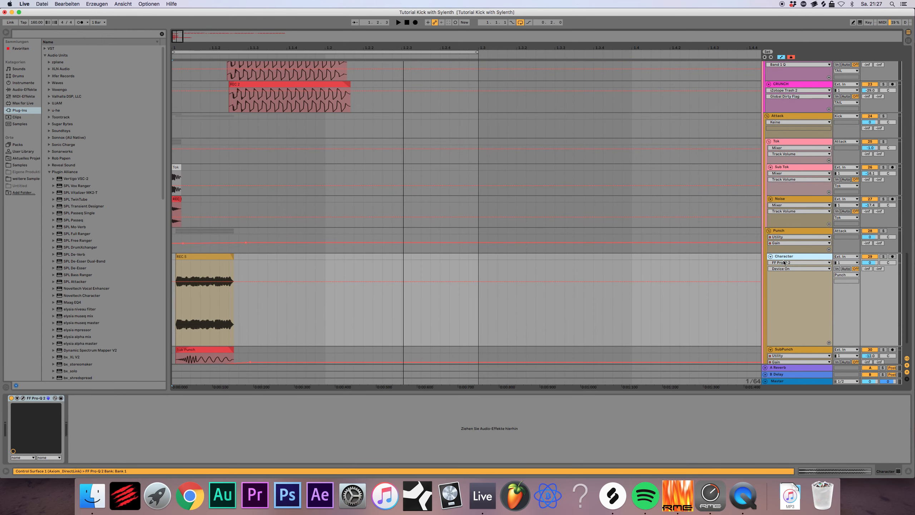
pyautogui.click(883, 256)
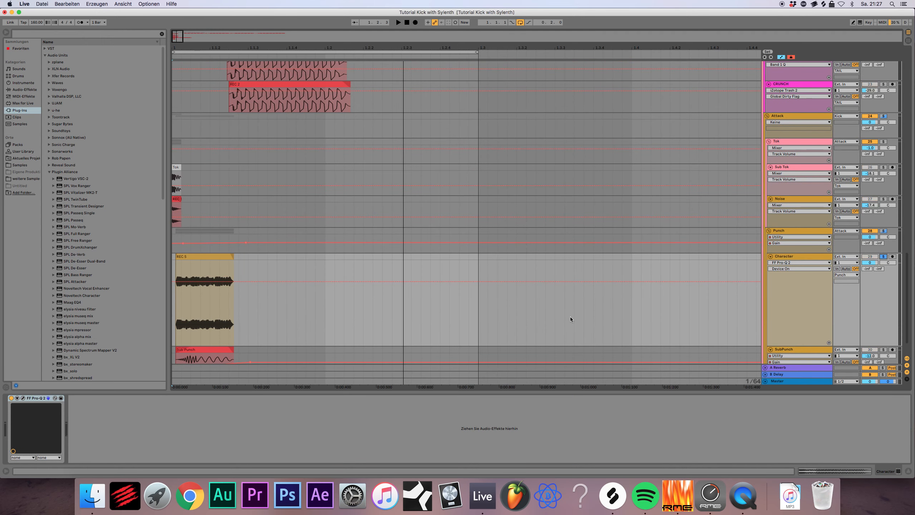
pyautogui.click(11, 398)
pyautogui.press('space')
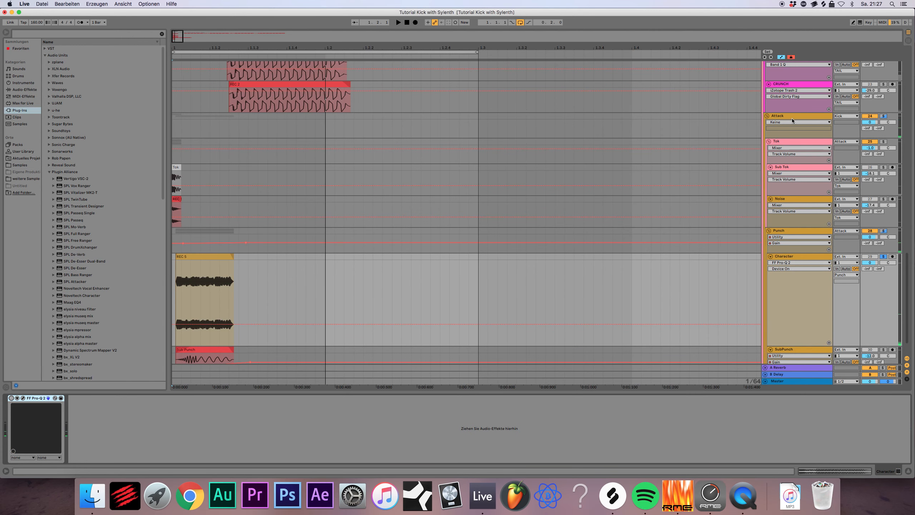
# Step: Unsolo the Character track, select the Kick group and play the full mix
pyautogui.scroll(4, 793, 144)
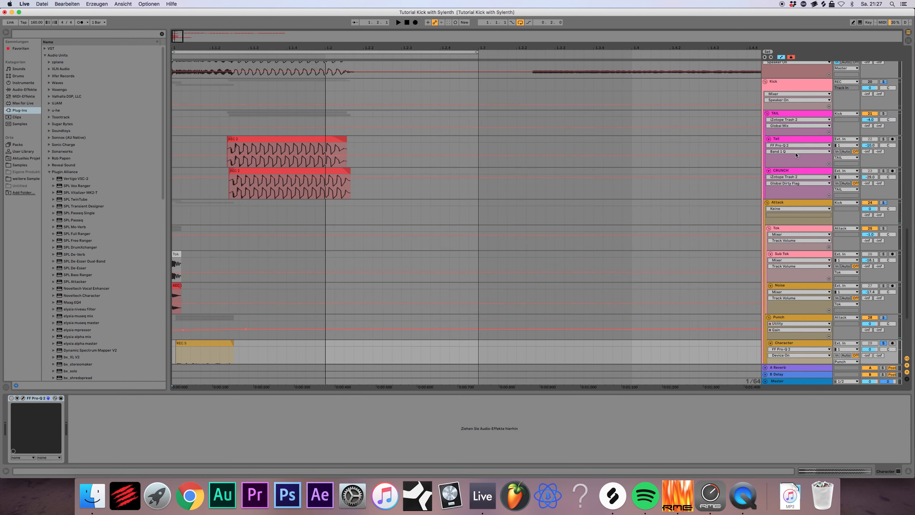
pyautogui.click(843, 82)
pyautogui.click(815, 86)
pyautogui.scroll(-5, 733, 264)
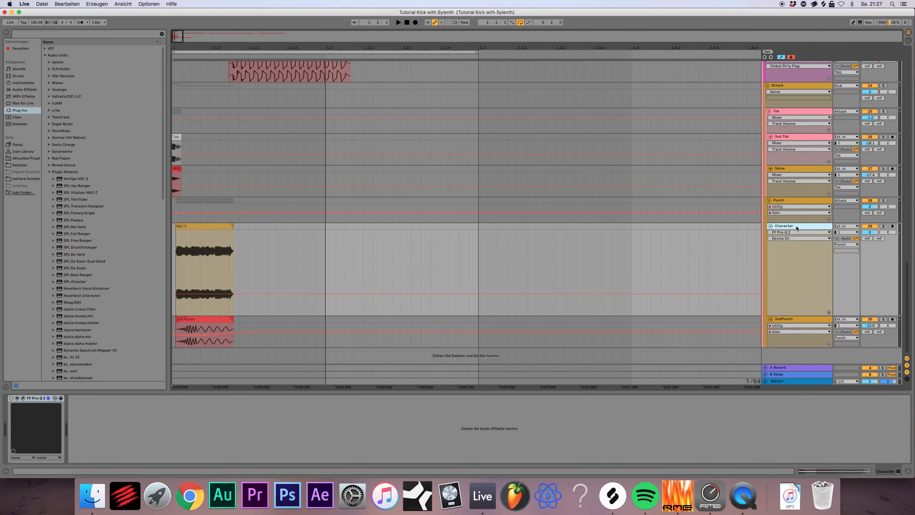
pyautogui.scroll(5, 797, 226)
pyautogui.click(788, 98)
pyautogui.scroll(-5, 830, 253)
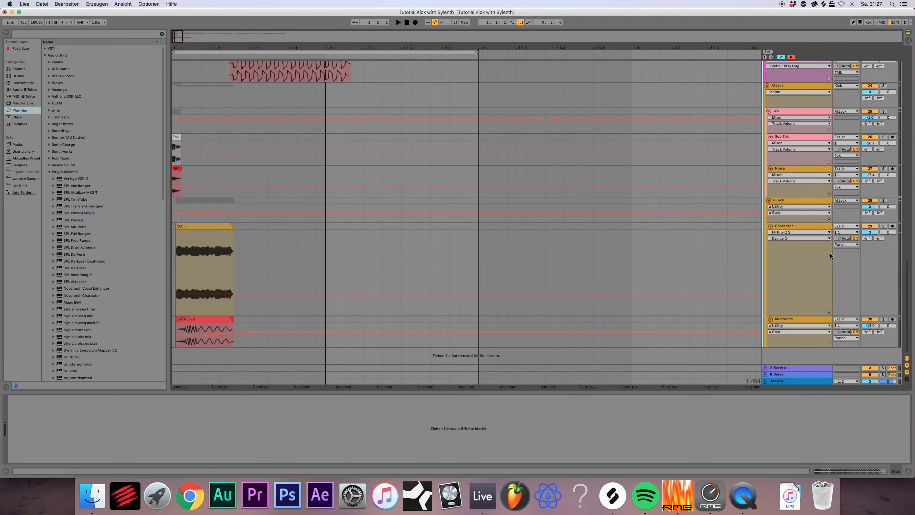
pyautogui.press('space')
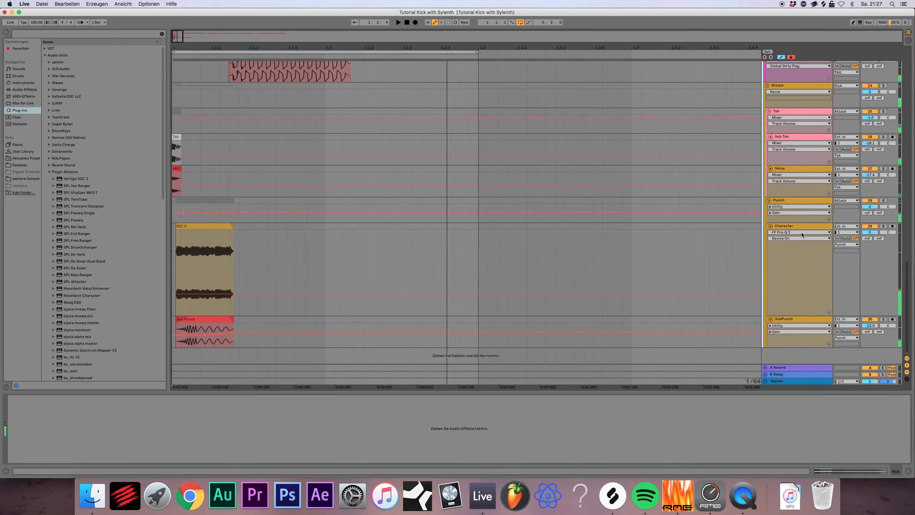
# Step: Mute the KICK TYPE 1, KICK TYPE 2 and Kick Type 3 (pitched) groups, leaving their SyKick and REVERSED ATTACK tracks active
pyautogui.scroll(5, 827, 247)
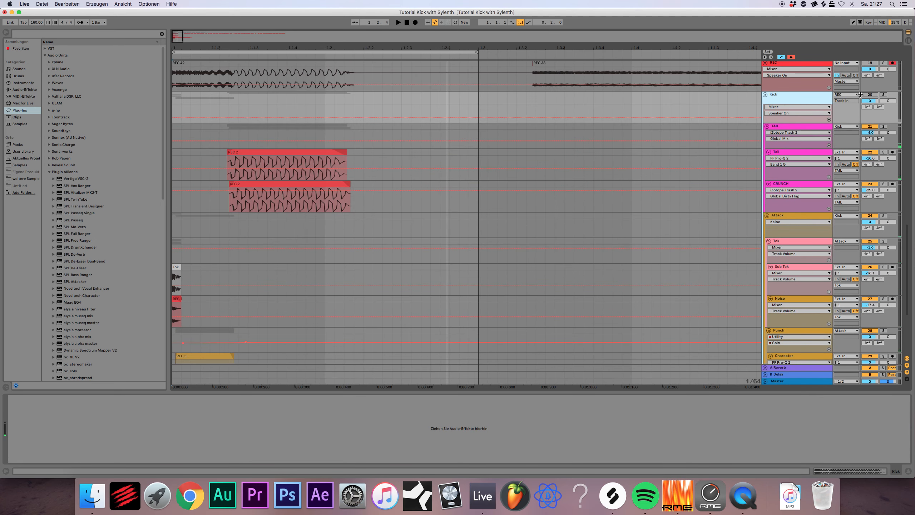
pyautogui.scroll(10, 700, 226)
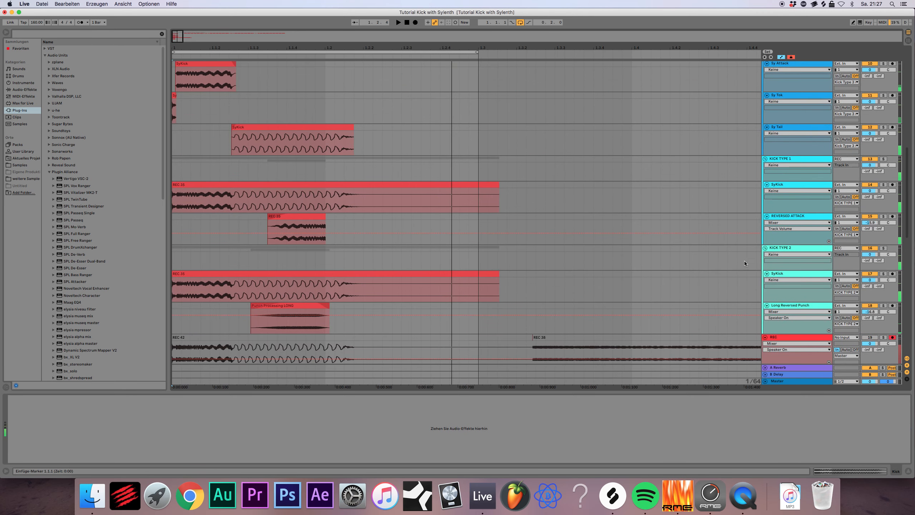
pyautogui.scroll(-1, 744, 260)
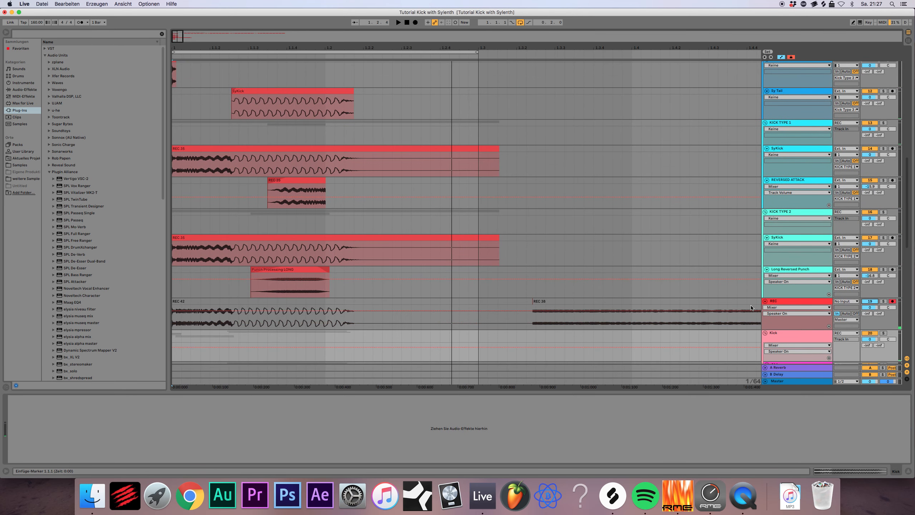
pyautogui.click(869, 123)
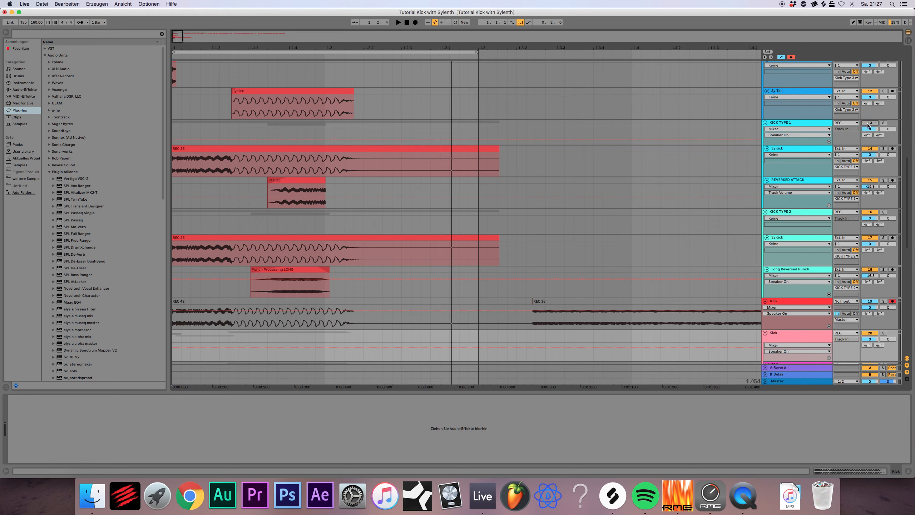
pyautogui.click(870, 149)
pyautogui.click(872, 200)
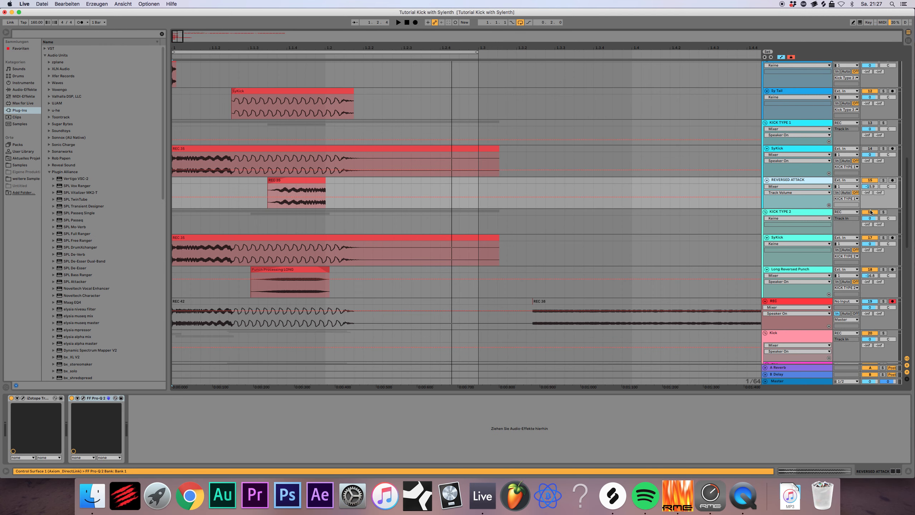
pyautogui.click(869, 180)
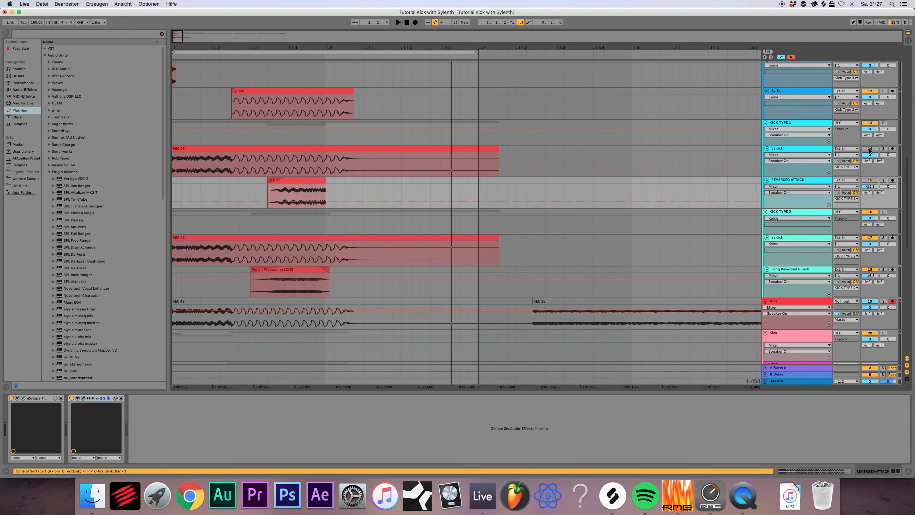
pyautogui.click(870, 149)
pyautogui.click(870, 180)
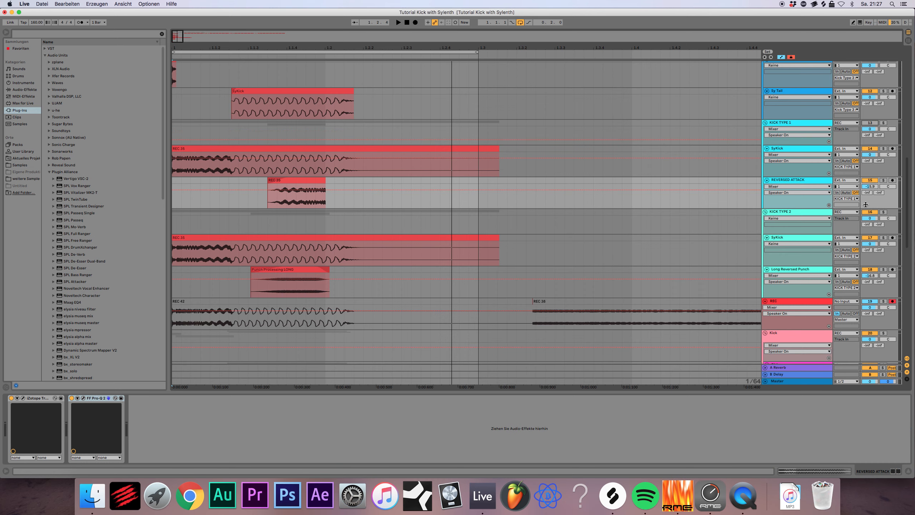
pyautogui.click(870, 213)
pyautogui.scroll(4, 871, 213)
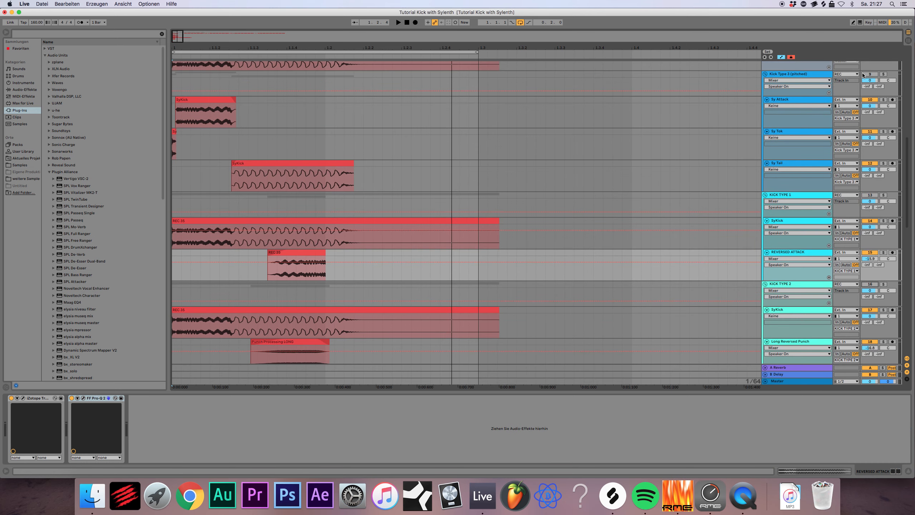
# Step: Audition the Kick group, mute its TAIL group and play the kick again without the tail
pyautogui.scroll(-10, 588, 213)
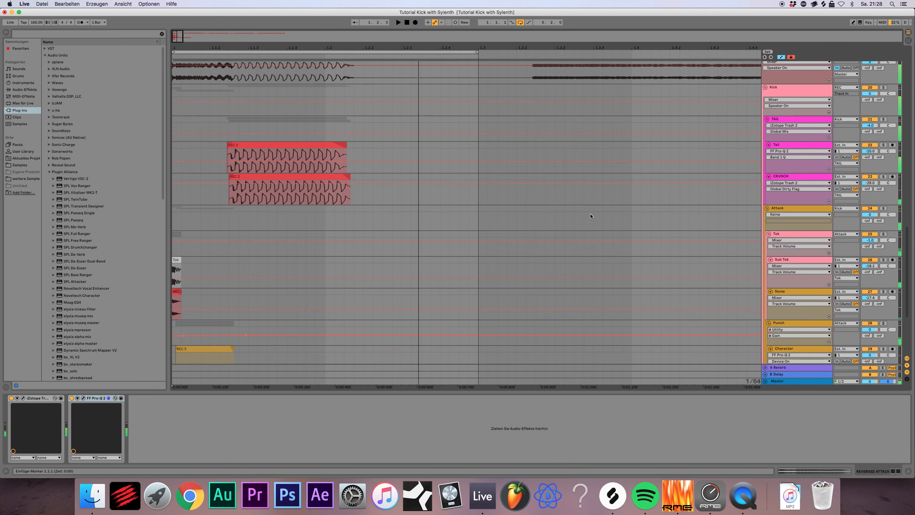
pyautogui.scroll(5, 590, 215)
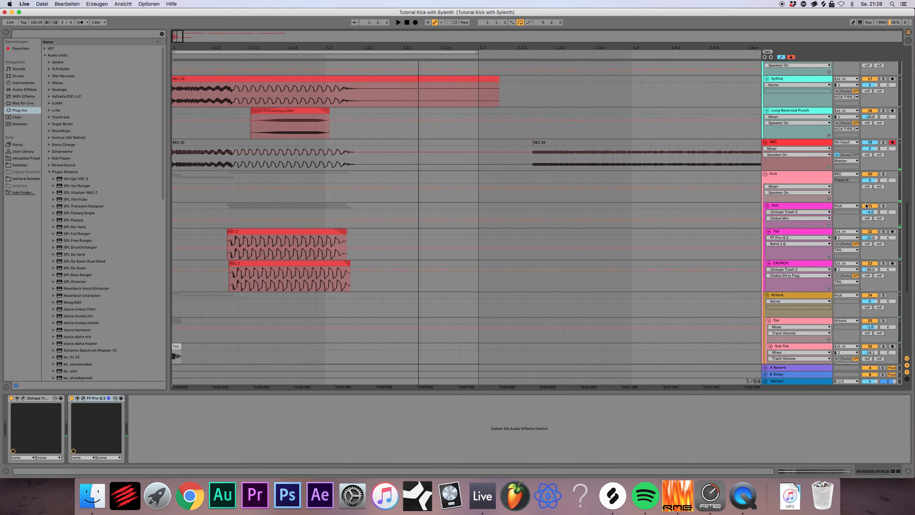
pyautogui.click(868, 206)
pyautogui.scroll(-7, 735, 253)
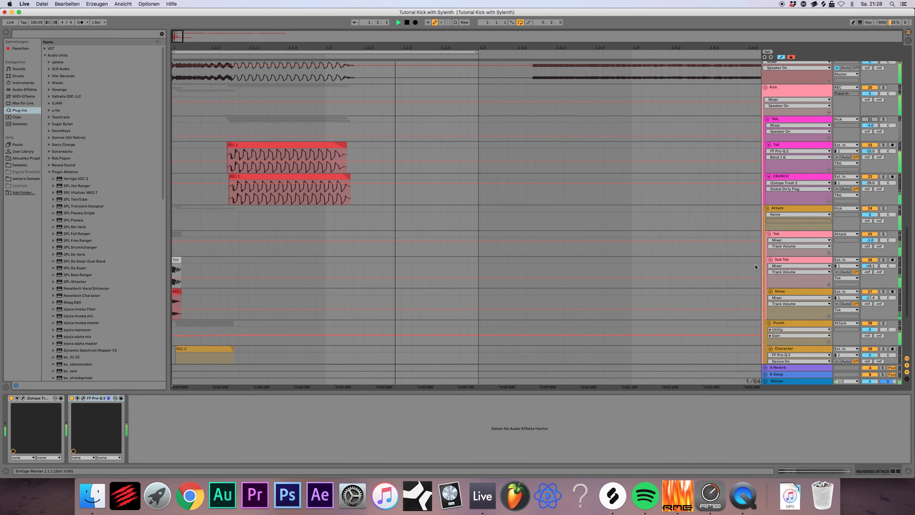
pyautogui.scroll(-1, 763, 268)
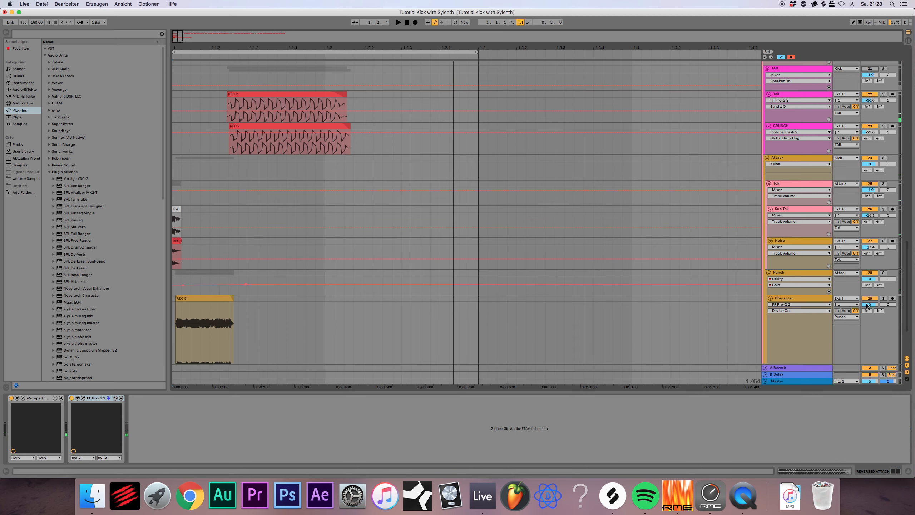
# Step: Solo the Character track, audition it with FF Pro-Q 2 bypassed and enabled, view its low cut and close the window
pyautogui.click(885, 299)
pyautogui.scroll(-5, 643, 283)
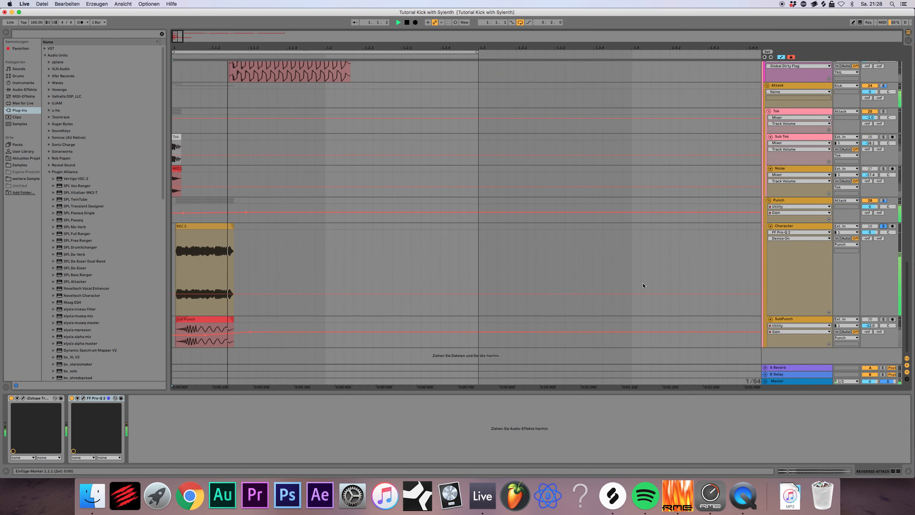
pyautogui.click(785, 227)
pyautogui.press('space')
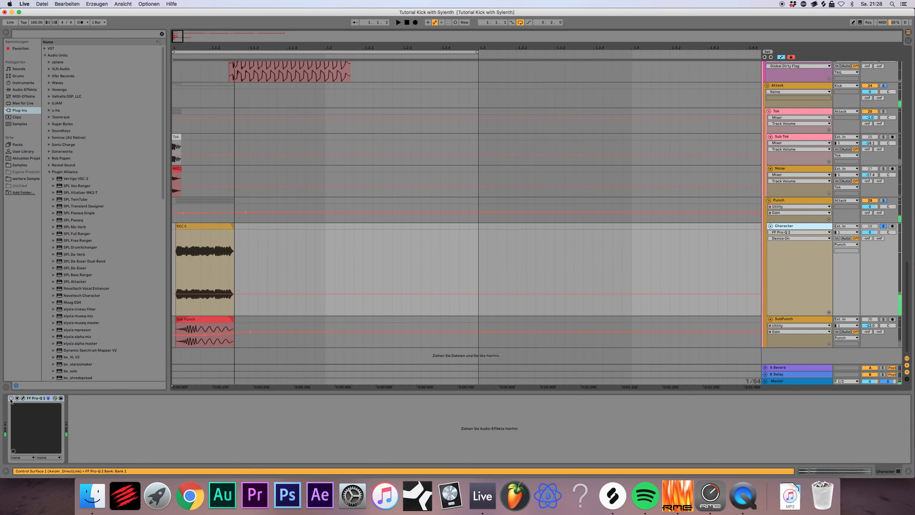
pyautogui.click(11, 398)
pyautogui.click(23, 398)
pyautogui.press('space')
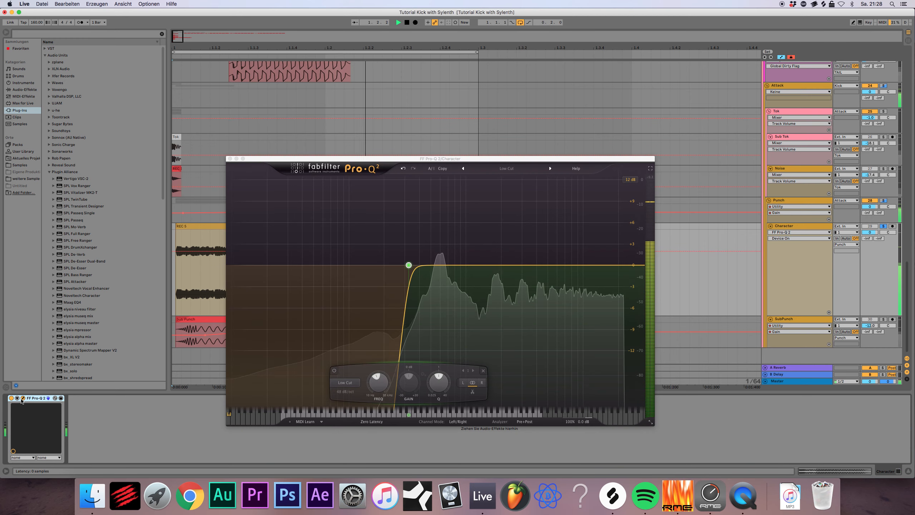
pyautogui.click(229, 159)
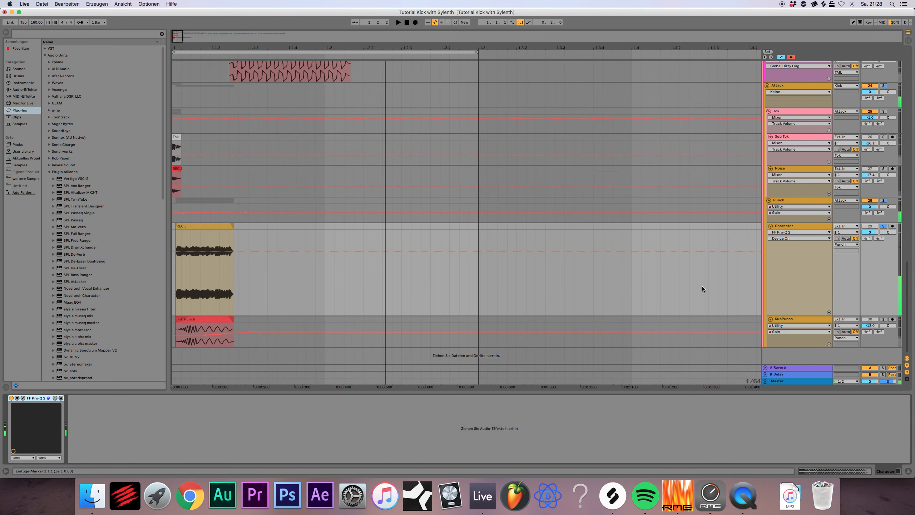
# Step: Select the Sub Punch clip on the SubPunch track below Character and unsolo the Character track
pyautogui.click(785, 227)
pyautogui.click(784, 321)
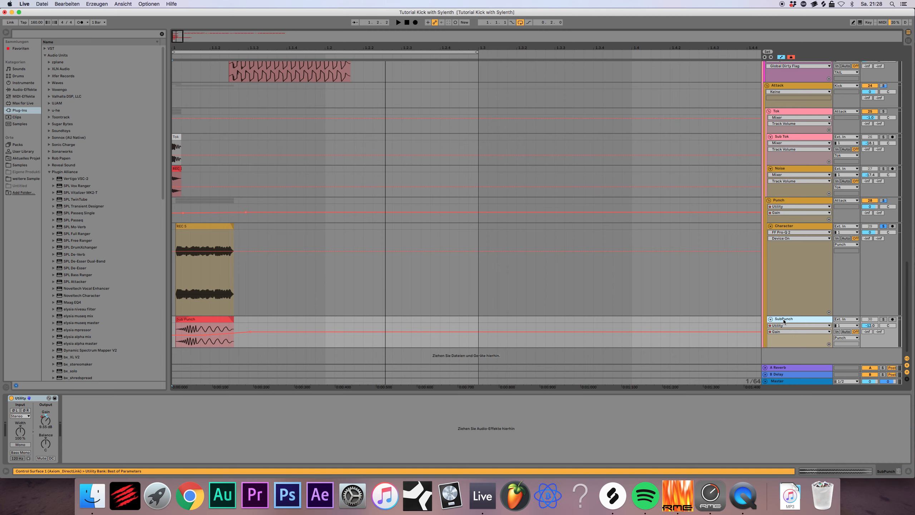
pyautogui.click(216, 331)
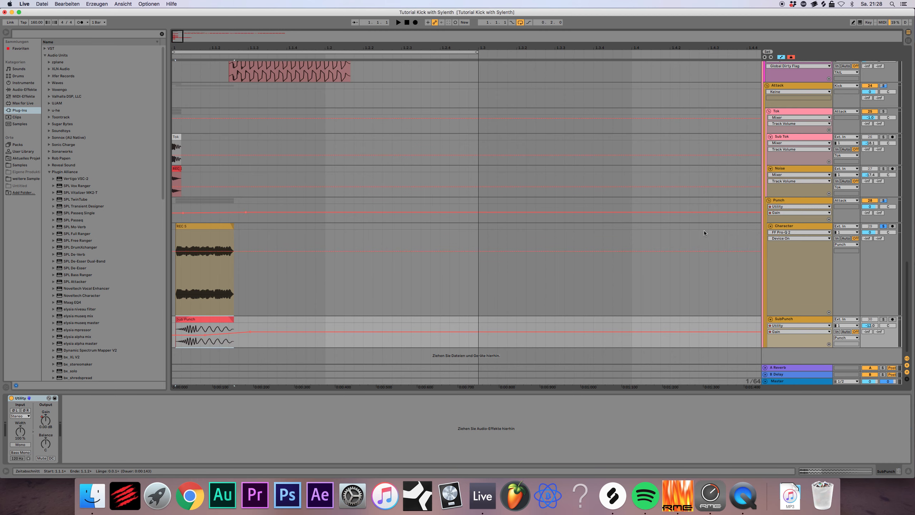
pyautogui.click(883, 226)
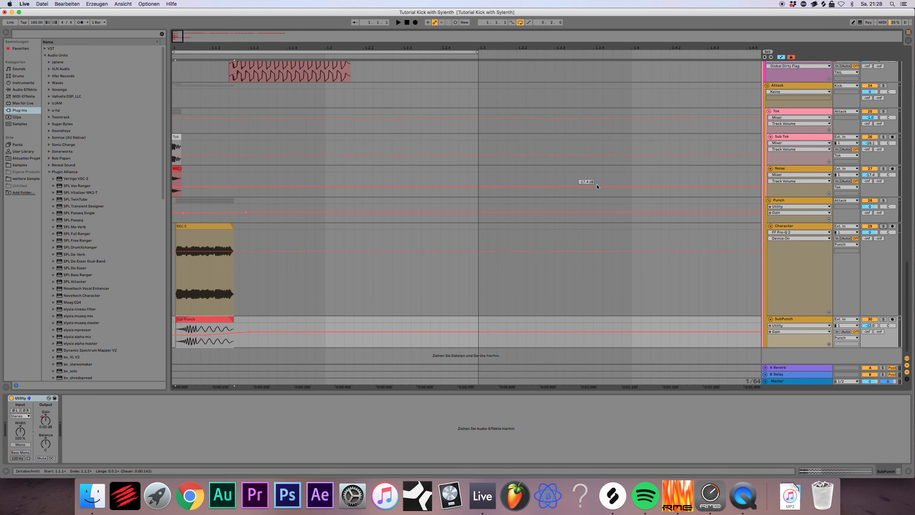
# Step: Return to the FX Kick (Sub Punch Processing) track to show its Sylenth1 and FF Pro-Q 2 devices, and solo it
pyautogui.scroll(15, 597, 187)
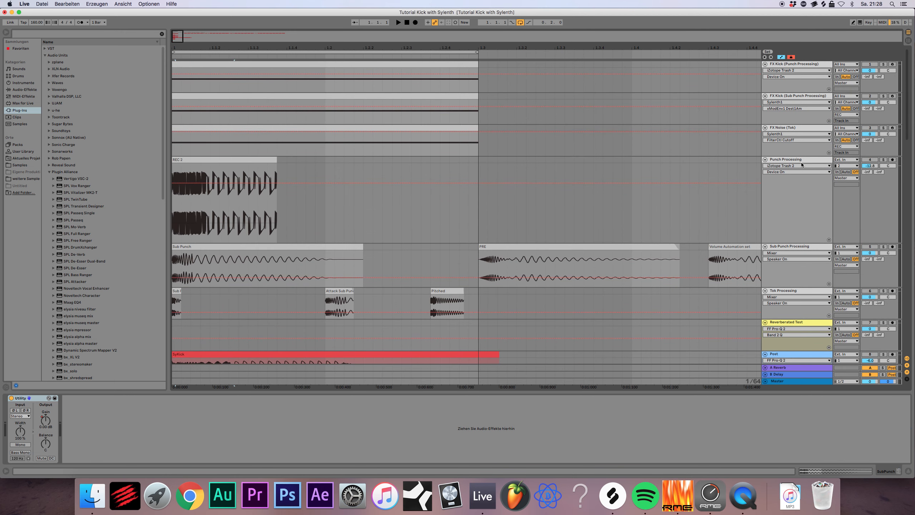
pyautogui.click(766, 249)
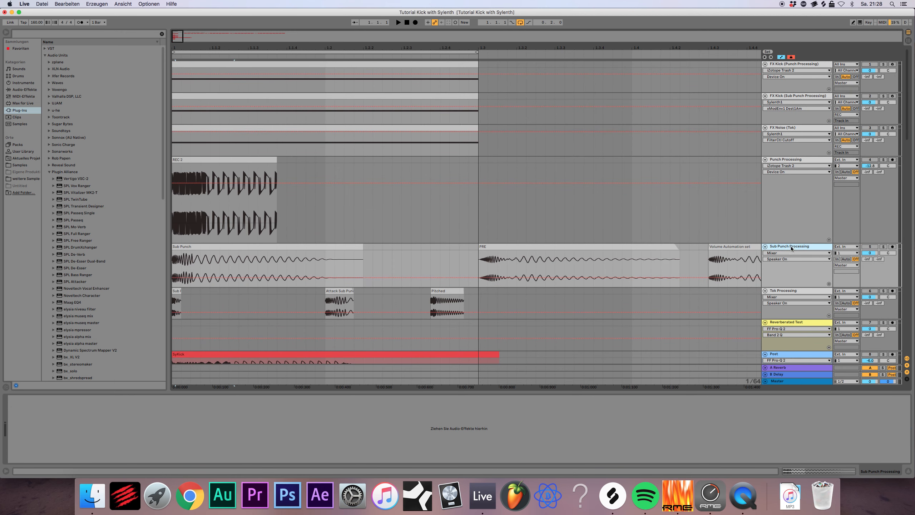
pyautogui.click(789, 97)
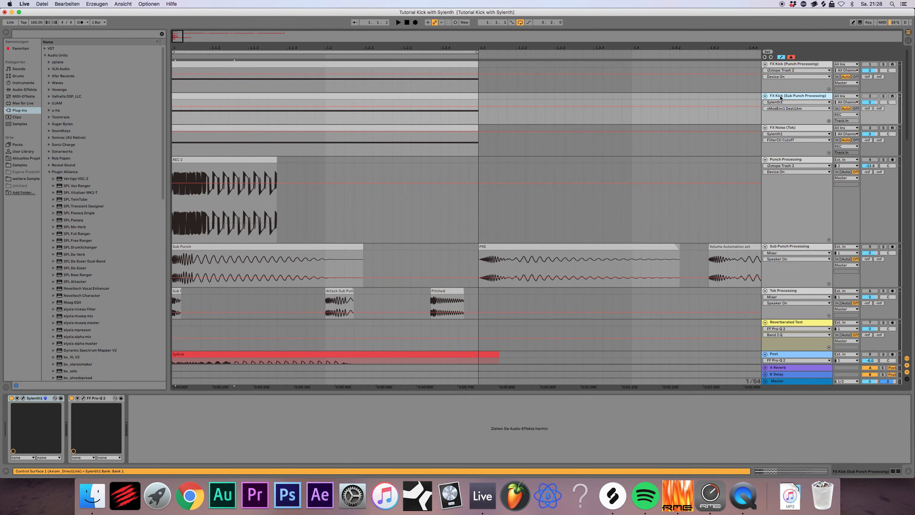
pyautogui.click(883, 96)
pyautogui.click(412, 111)
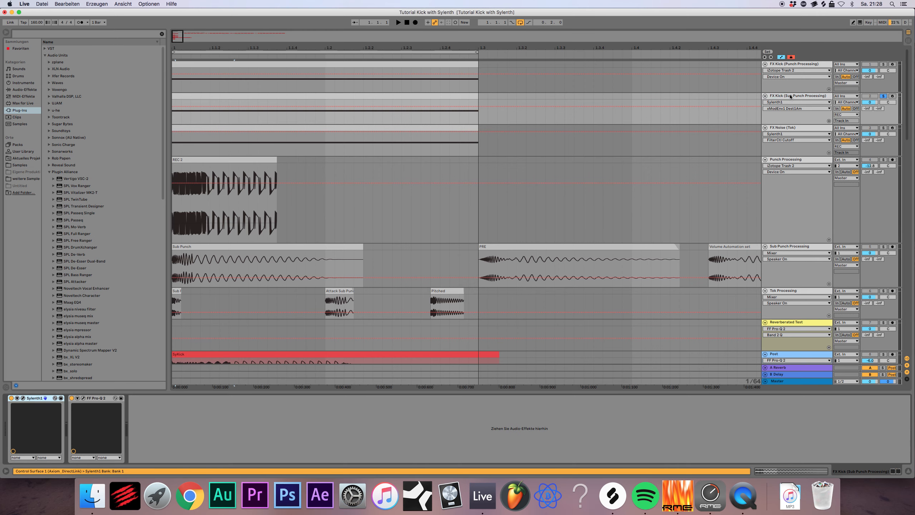
# Step: Play the FX Kick (Sub Punch Processing) track while viewing its Sylenth1 and FF Pro-Q 2 windows, then close them and stop playback
pyautogui.click(23, 397)
pyautogui.press('space')
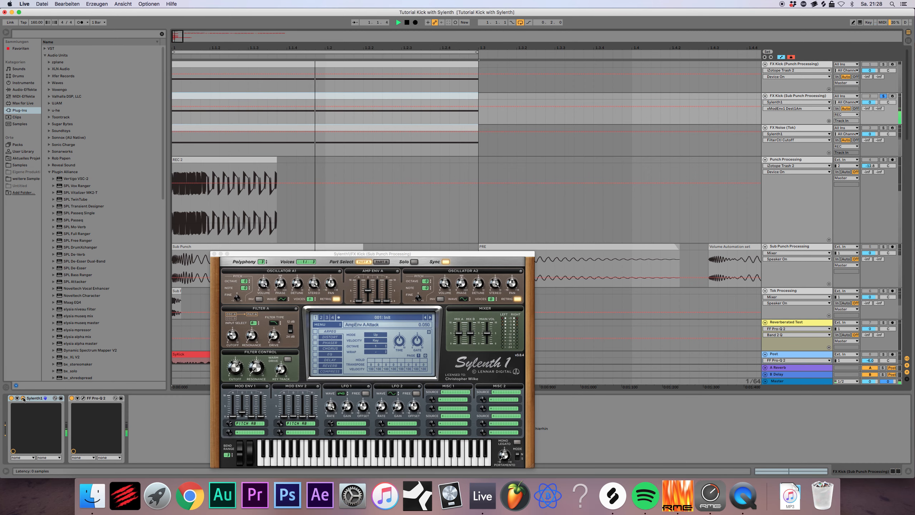
pyautogui.click(214, 255)
pyautogui.click(84, 398)
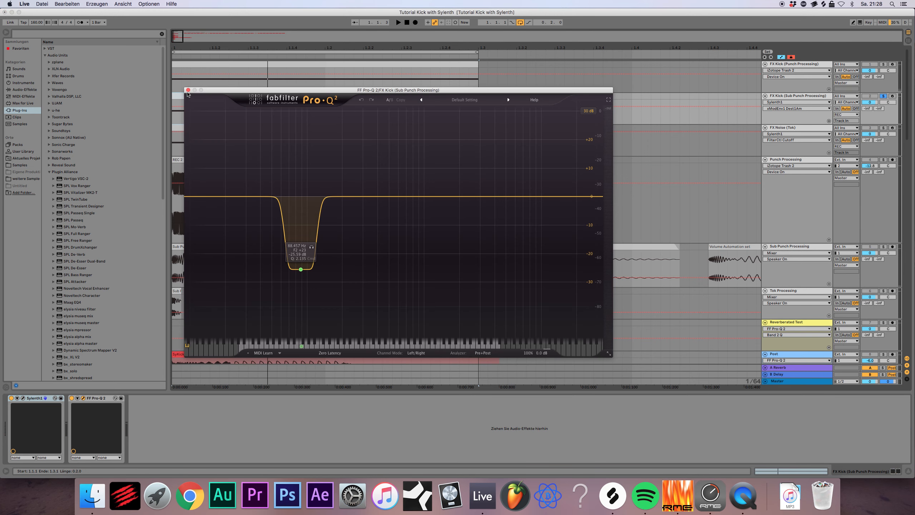
pyautogui.click(188, 90)
pyautogui.press('space')
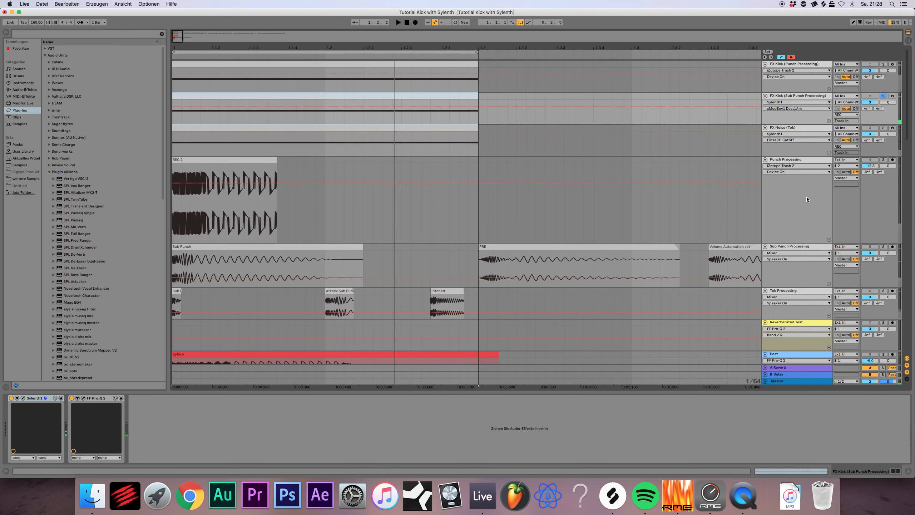
# Step: Solo the Sub Punch Processing track and audition its PRE clip
pyautogui.click(344, 248)
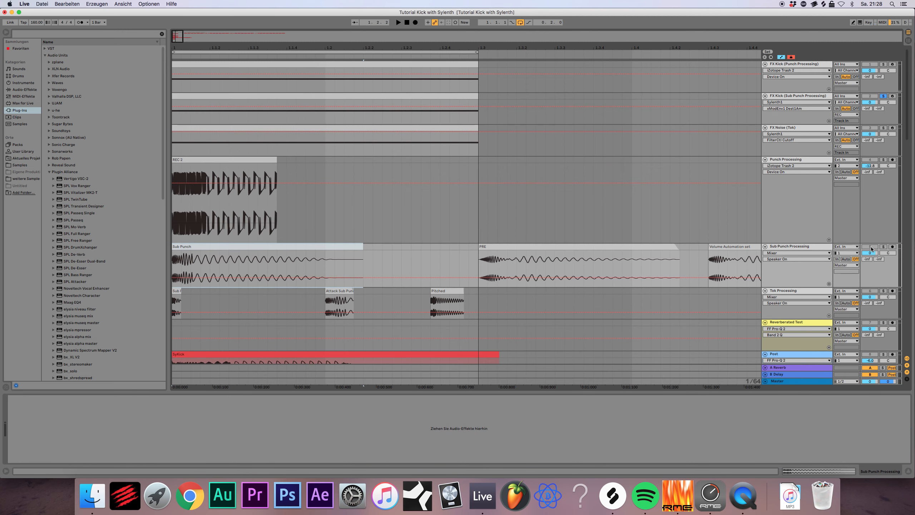
pyautogui.click(883, 247)
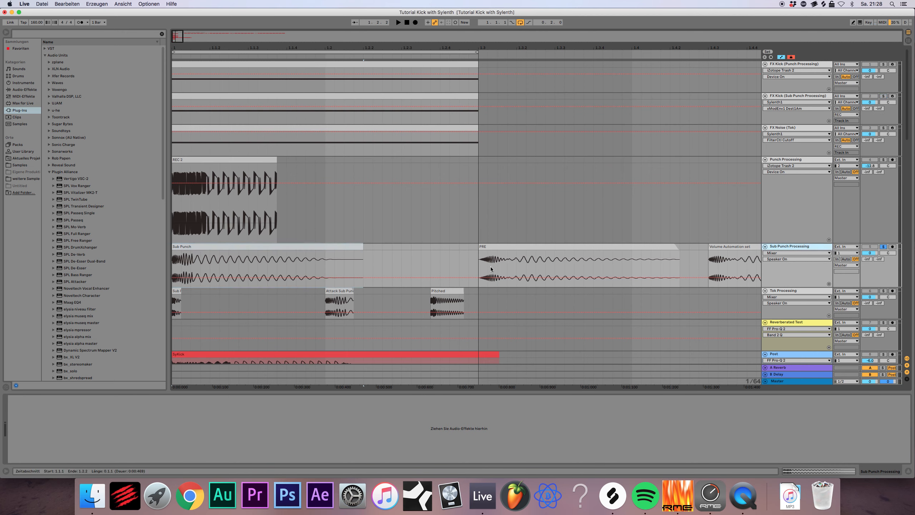
pyautogui.moveTo(479, 266); pyautogui.dragTo(677, 266)
pyautogui.press('space')
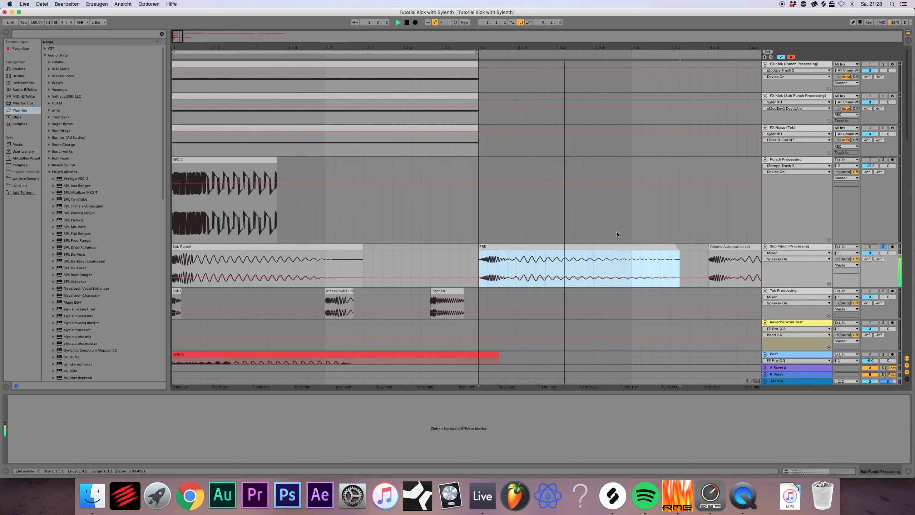
pyautogui.press('space')
# Step: View the PRE clip's waveform, then open the Volume Automation set clip and display its volume envelope
pyautogui.moveTo(470, 48); pyautogui.dragTo(467, 24)
pyautogui.click(462, 247)
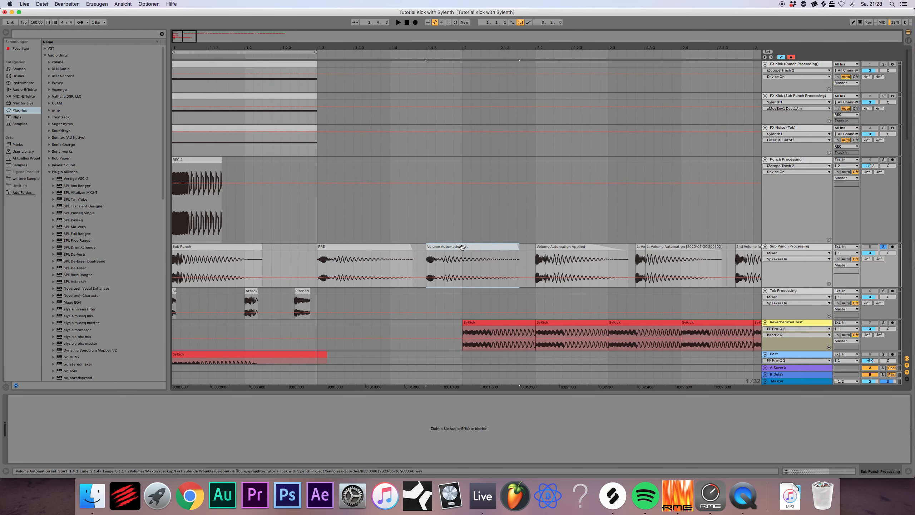
pyautogui.doubleClick(374, 247)
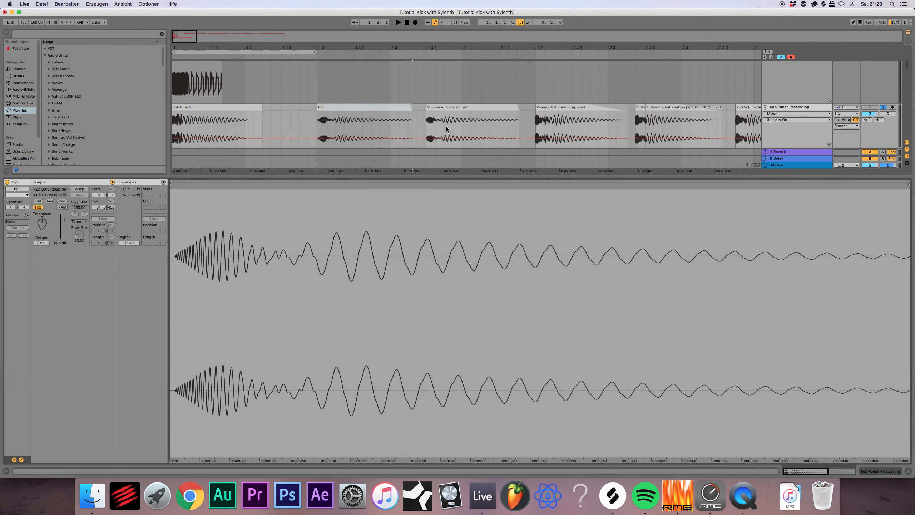
pyautogui.click(451, 108)
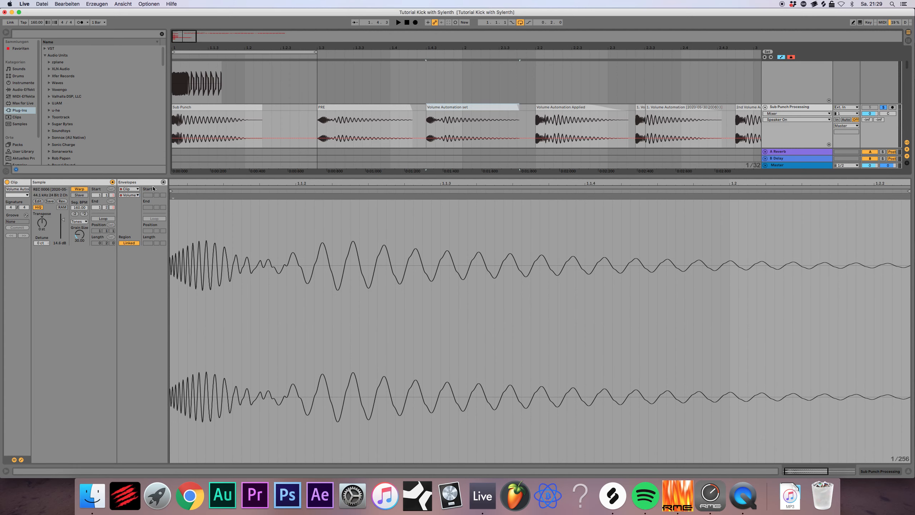
pyautogui.click(133, 195)
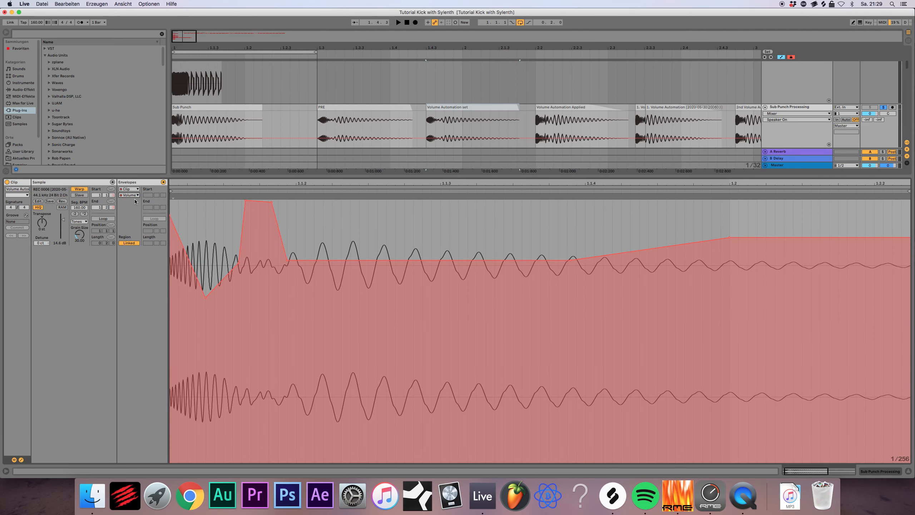
pyautogui.moveTo(204, 300)
# Step: Examine the Volume Automation Applied clip's waveform and the longer part of the split 1. Volume Automation clip that follows it
pyautogui.click(563, 107)
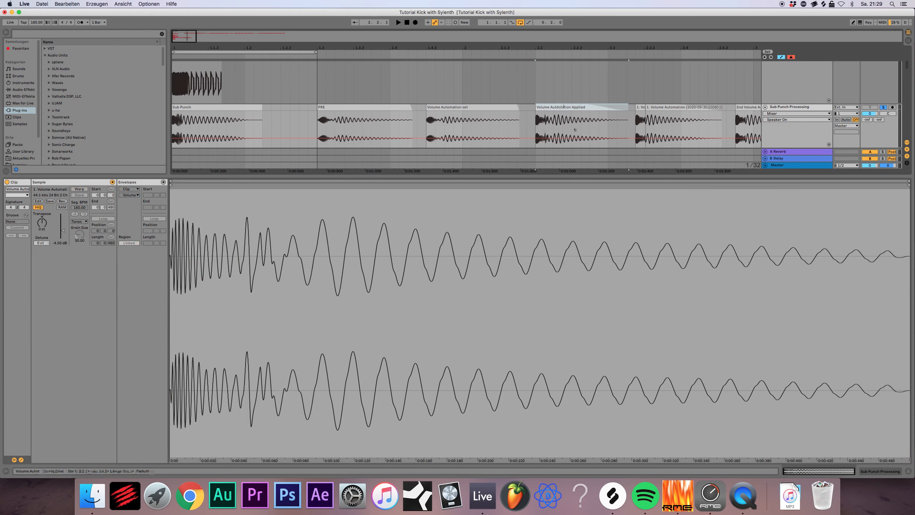
pyautogui.click(566, 108)
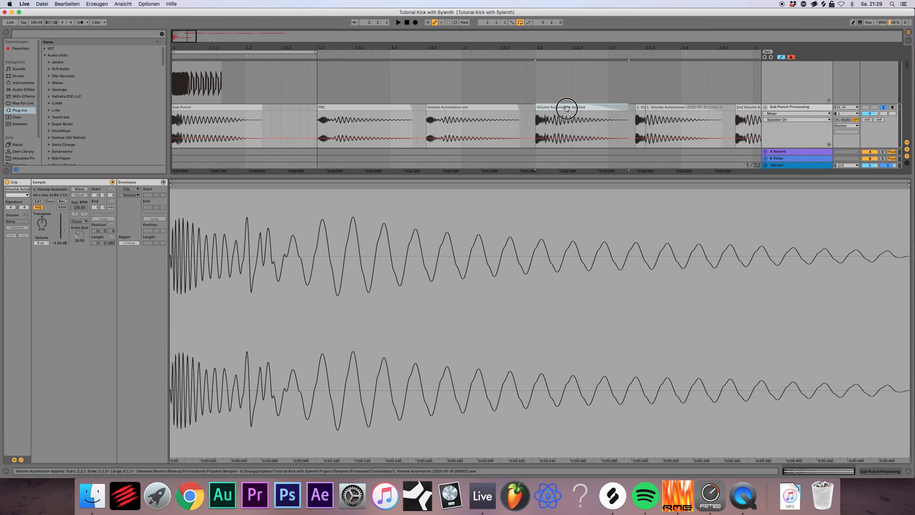
pyautogui.moveTo(208, 42); pyautogui.dragTo(231, 123)
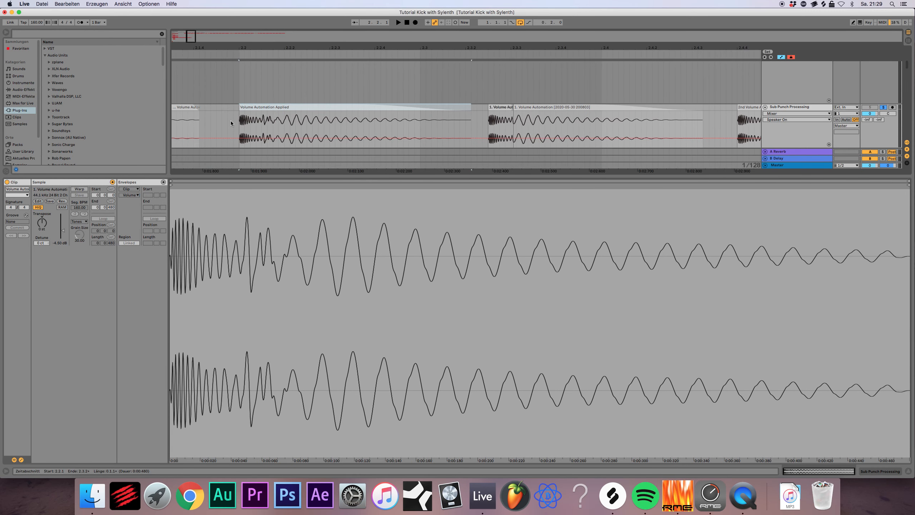
pyautogui.click(285, 134)
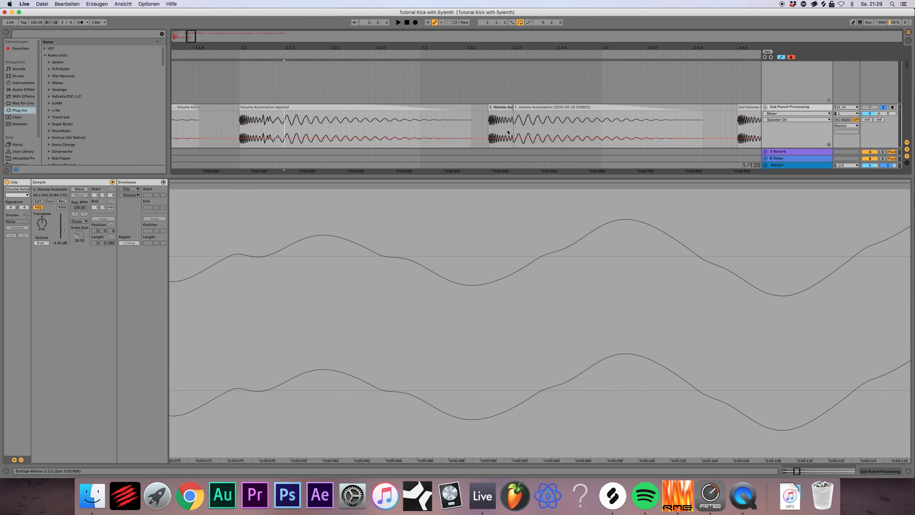
pyautogui.click(519, 114)
pyautogui.doubleClick(513, 136)
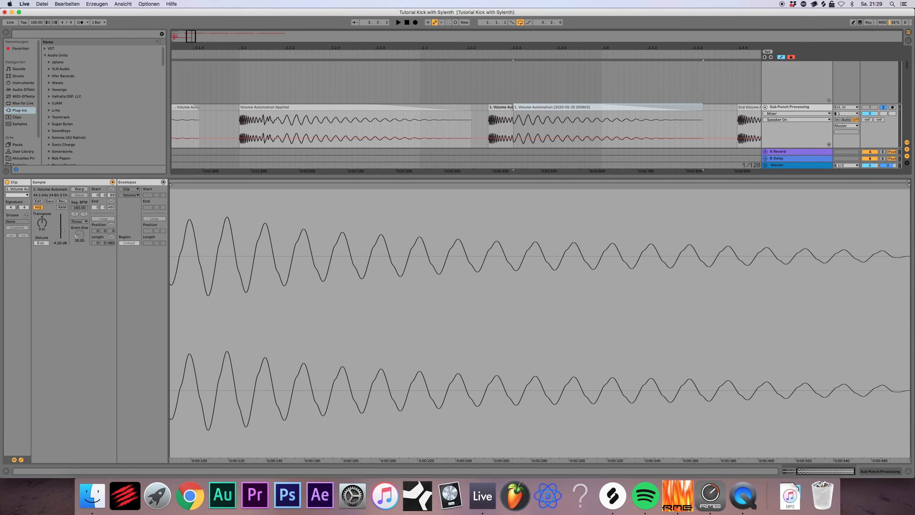
# Step: Remove the crossfade at the split between the two 1. Volume Automation clips
pyautogui.moveTo(514, 47); pyautogui.dragTo(524, 117)
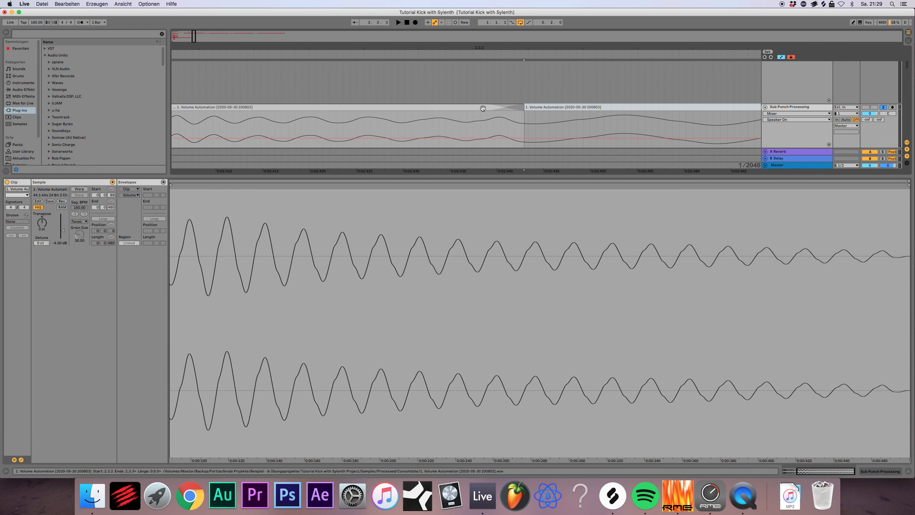
pyautogui.click(495, 110)
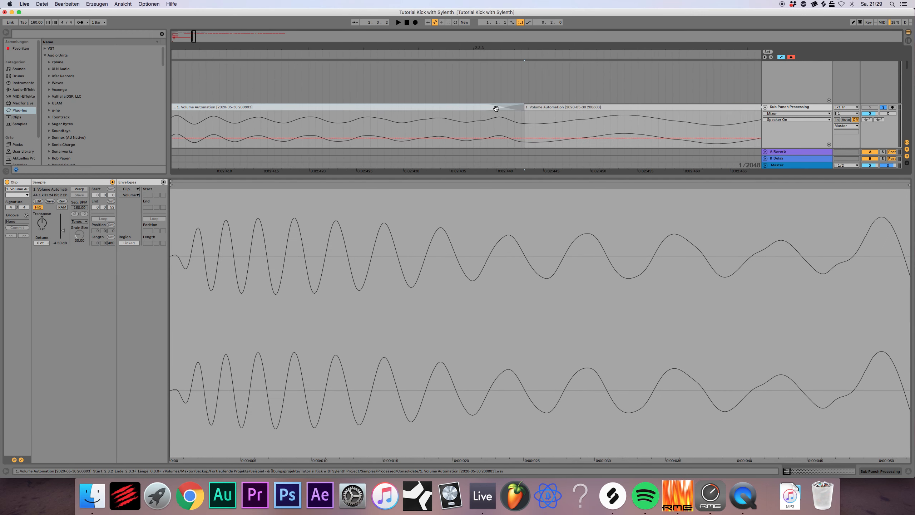
pyautogui.click(496, 109)
pyautogui.moveTo(486, 105); pyautogui.dragTo(526, 107)
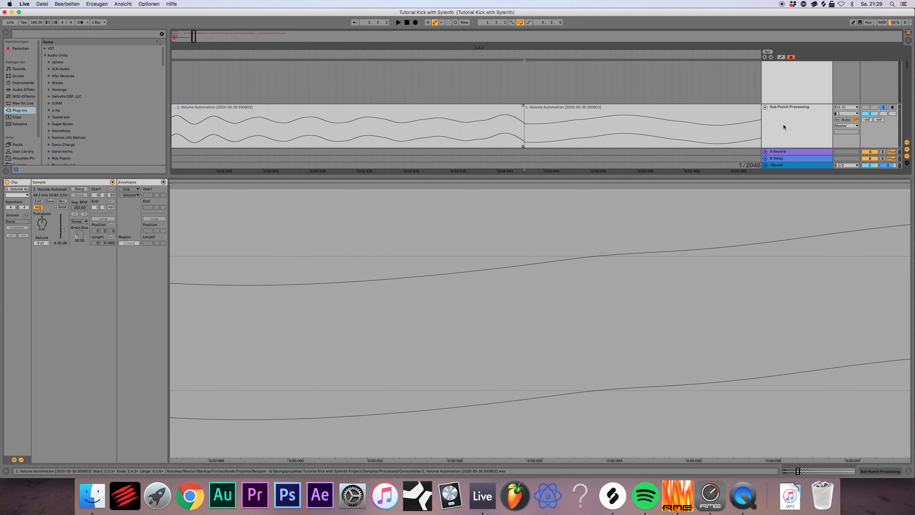
# Step: Enlarge the Sub Punch Processing track, create a crossfade between the two split 1. Volume Automation clips and hide the clip details
pyautogui.moveTo(798, 196); pyautogui.dragTo(810, 260)
pyautogui.scroll(-5, 499, 104)
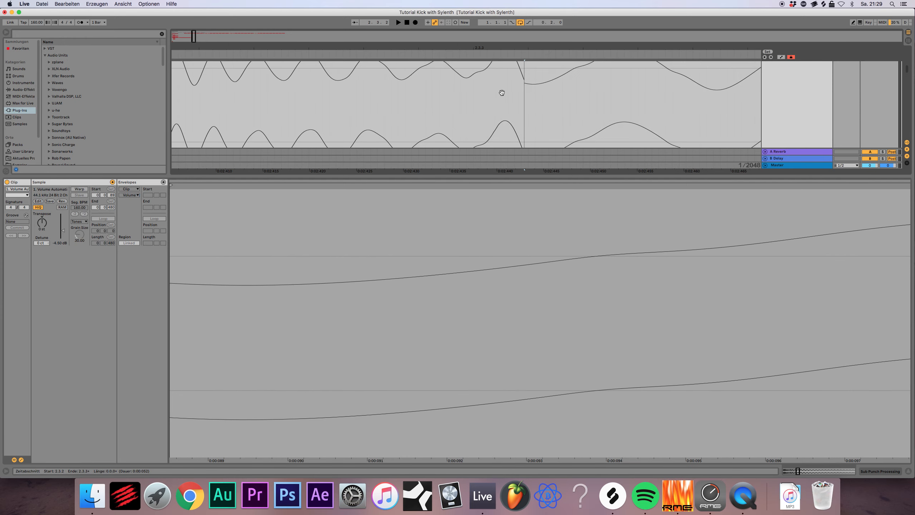
pyautogui.scroll(1, 525, 89)
pyautogui.scroll(1, 524, 97)
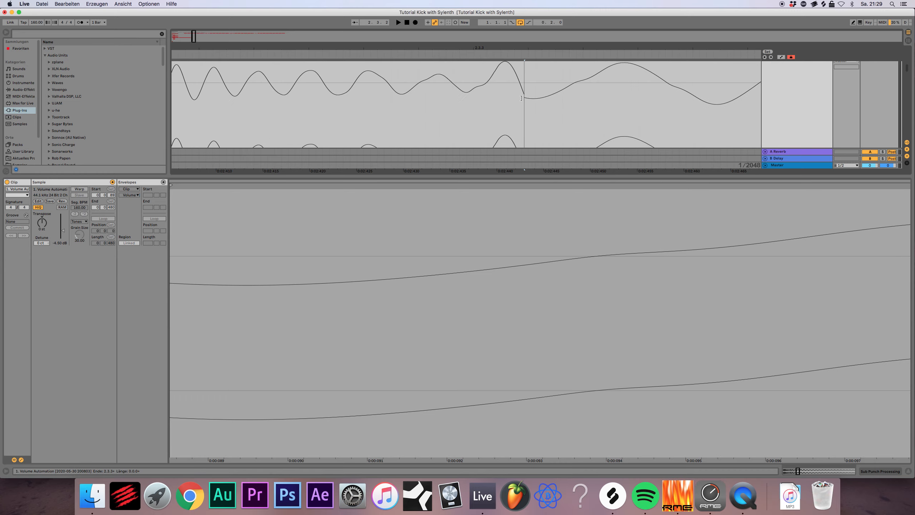
pyautogui.press('alt+super+f')
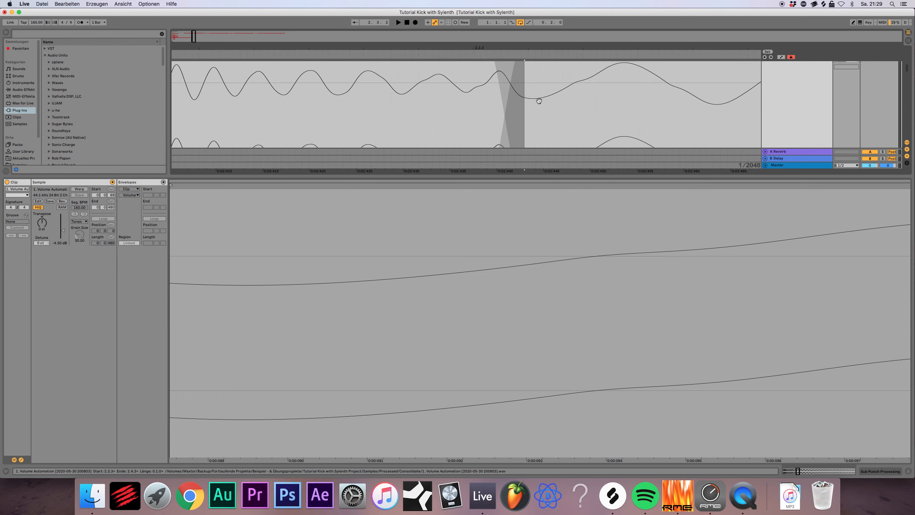
pyautogui.press('super+alt+l')
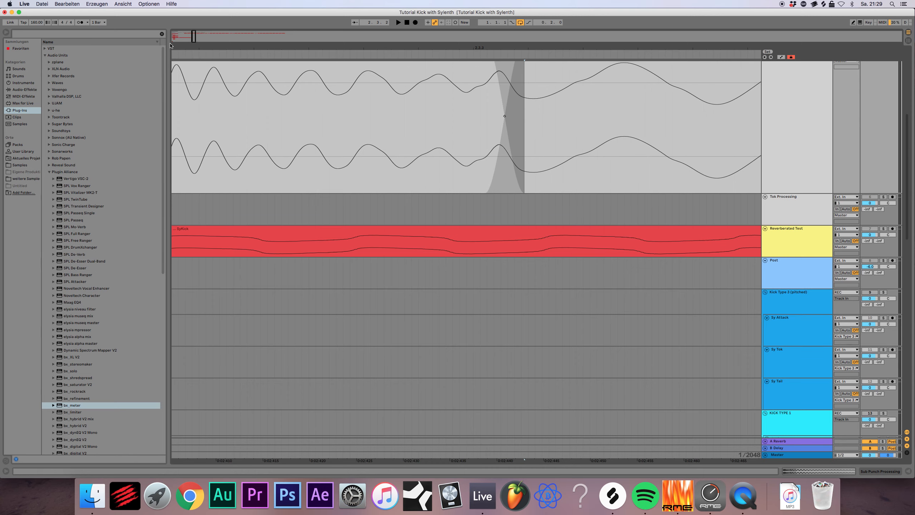
# Step: Open the 2nd Volume Automation Set clip on the Sub Punch Processing track and display its volume envelope
pyautogui.moveTo(194, 35); pyautogui.dragTo(187, 3)
pyautogui.moveTo(521, 93); pyautogui.dragTo(523, 179)
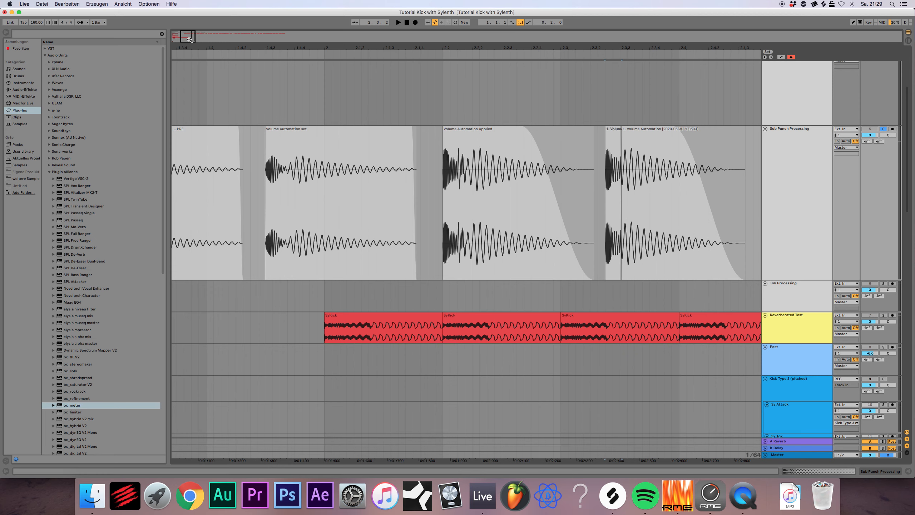
pyautogui.moveTo(189, 36); pyautogui.dragTo(188, 26)
pyautogui.hscroll(10, 325, 148)
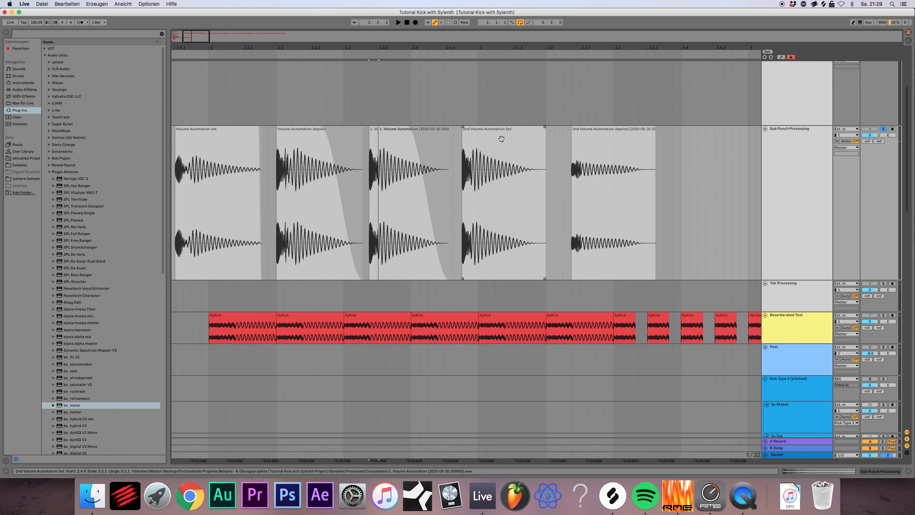
pyautogui.click(472, 127)
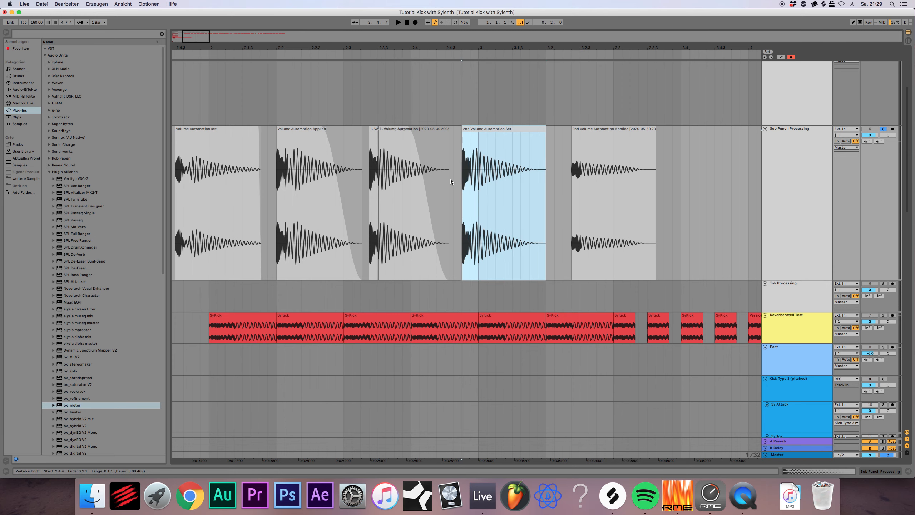
pyautogui.doubleClick(473, 130)
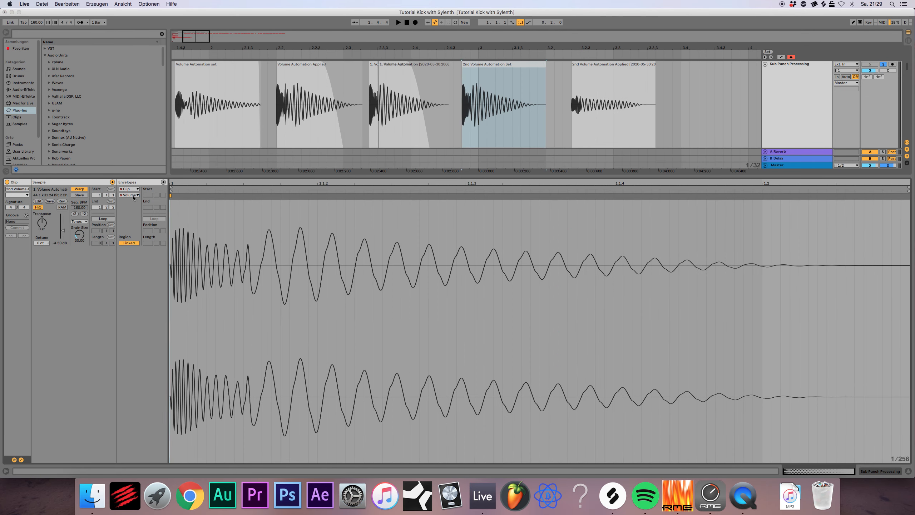
pyautogui.click(133, 197)
pyautogui.click(135, 202)
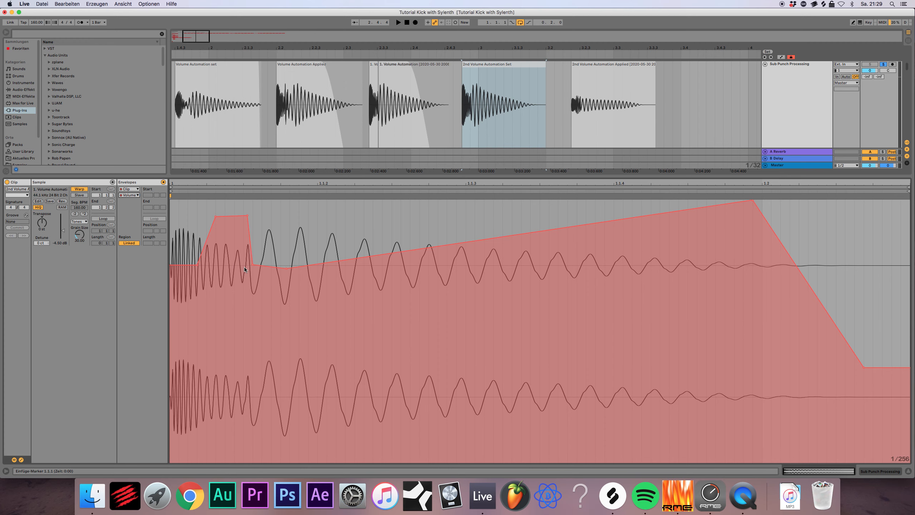
# Step: View the 2nd Volume Automation Applied clip's waveform, undo the trim made to its start and hide the clip details
pyautogui.click(582, 74)
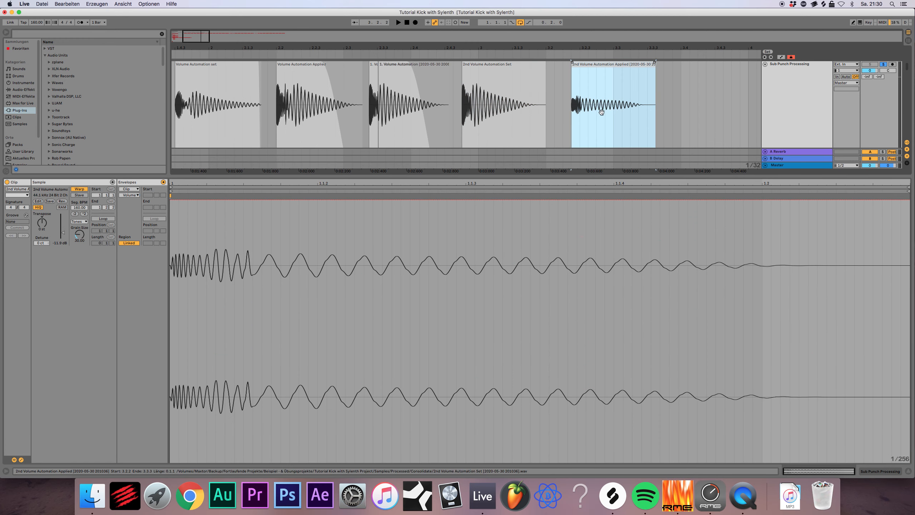
pyautogui.moveTo(572, 123); pyautogui.dragTo(669, 126)
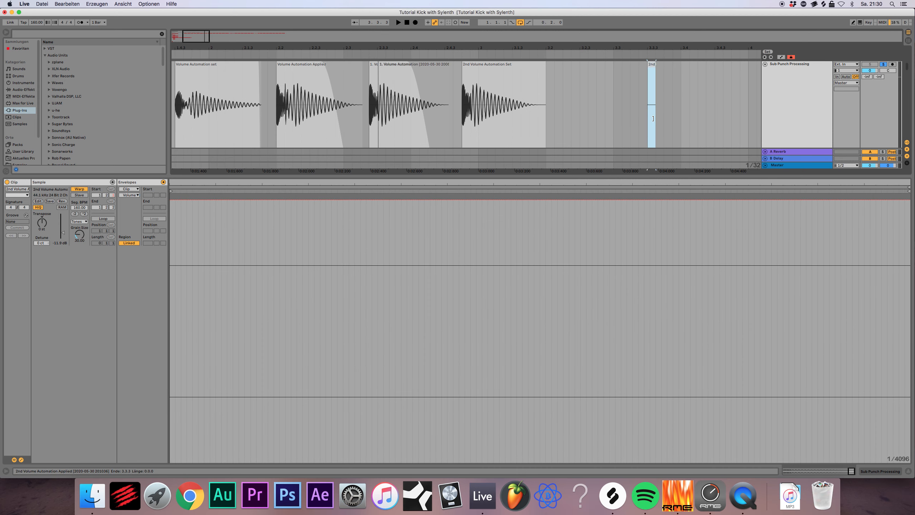
pyautogui.press('super+z')
pyautogui.click(575, 178)
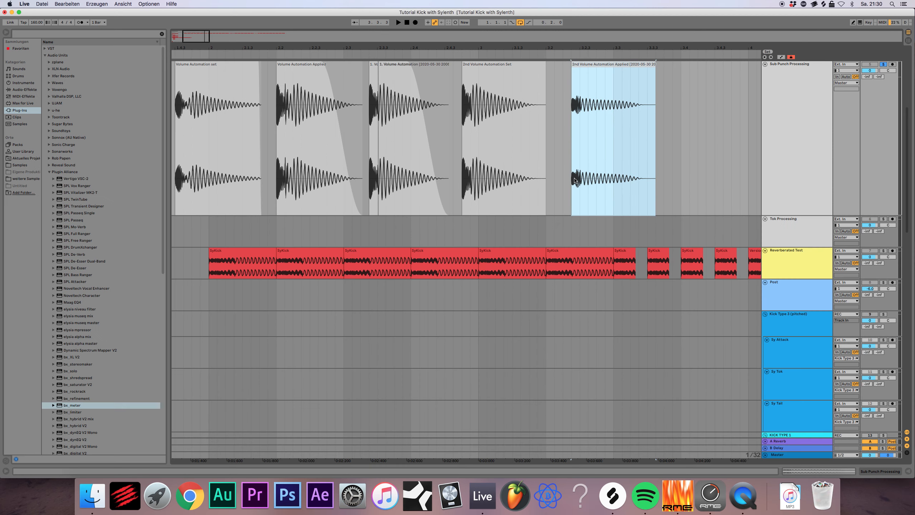
# Step: Select the Sub Punch clip at the start of the Sub Punch Processing track and audition it twice
pyautogui.moveTo(186, 47); pyautogui.dragTo(393, 43)
pyautogui.moveTo(225, 47); pyautogui.dragTo(225, 67)
pyautogui.moveTo(177, 107); pyautogui.dragTo(213, 147)
pyautogui.click(214, 147)
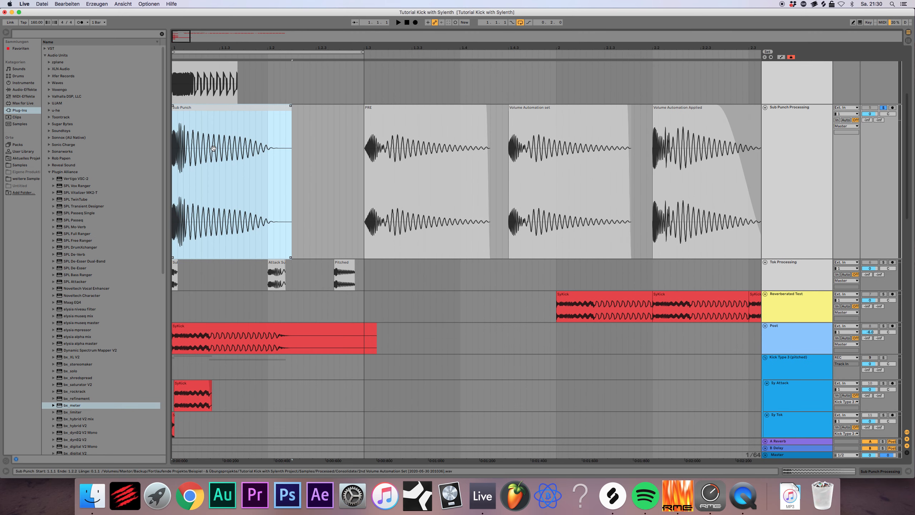
pyautogui.press('space')
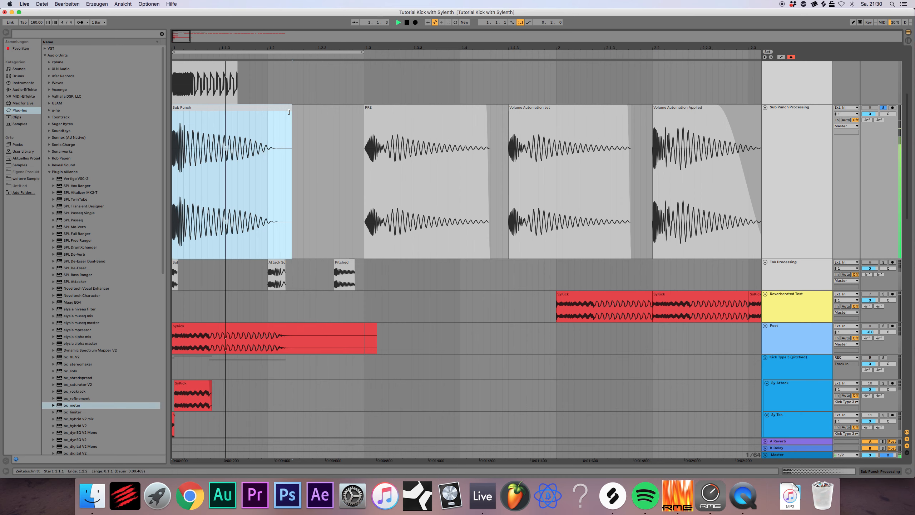
pyautogui.press('space')
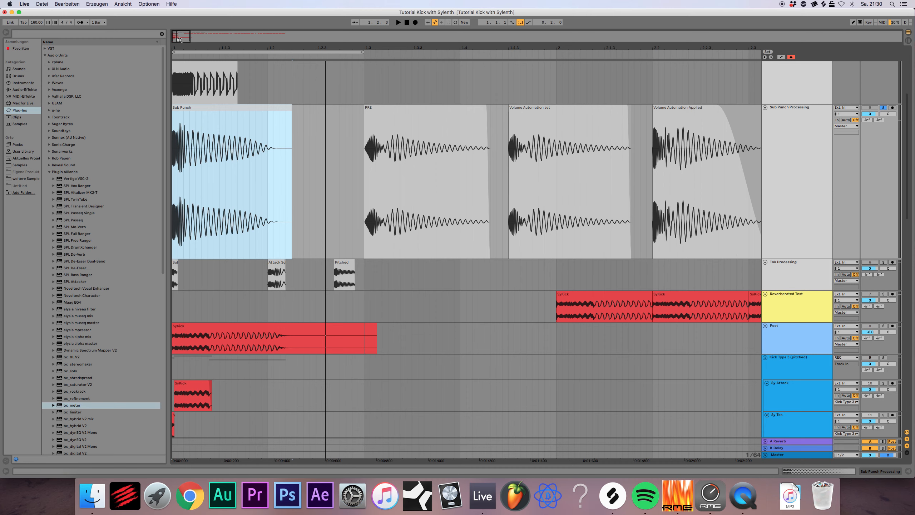
pyautogui.moveTo(179, 40)
pyautogui.mouseDown()
pyautogui.moveTo(180, 60)
pyautogui.moveTo(176, 41)
pyautogui.mouseUp()
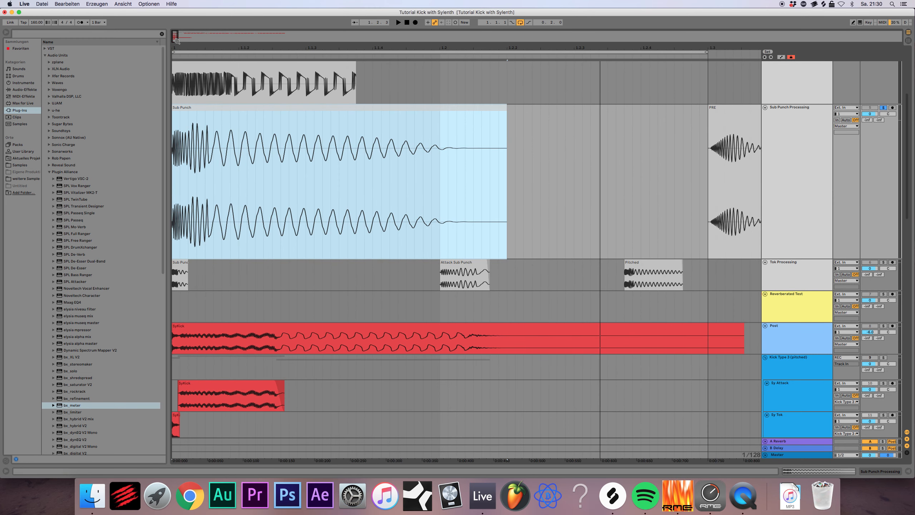
pyautogui.press('space')
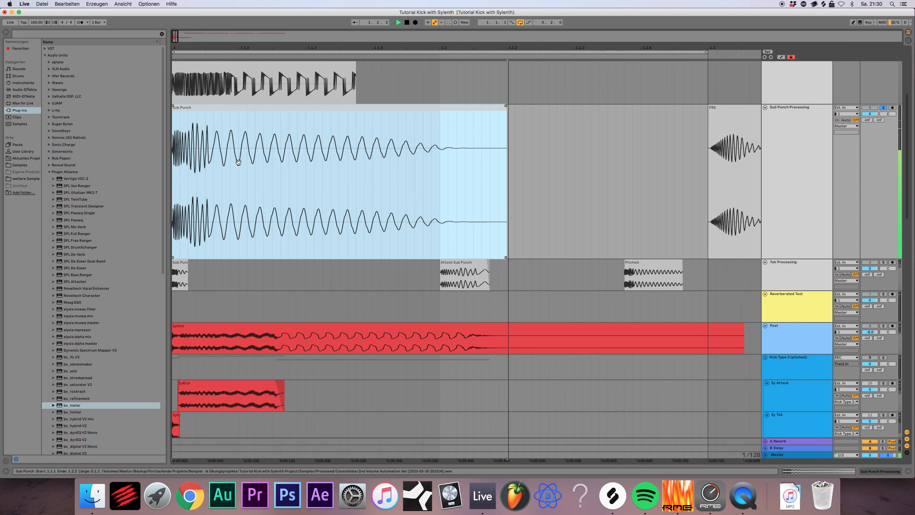
# Step: Select the Sub Punch Processing track, stop playback, and solo and audition the SubPunch track in the Punch group
pyautogui.click(799, 109)
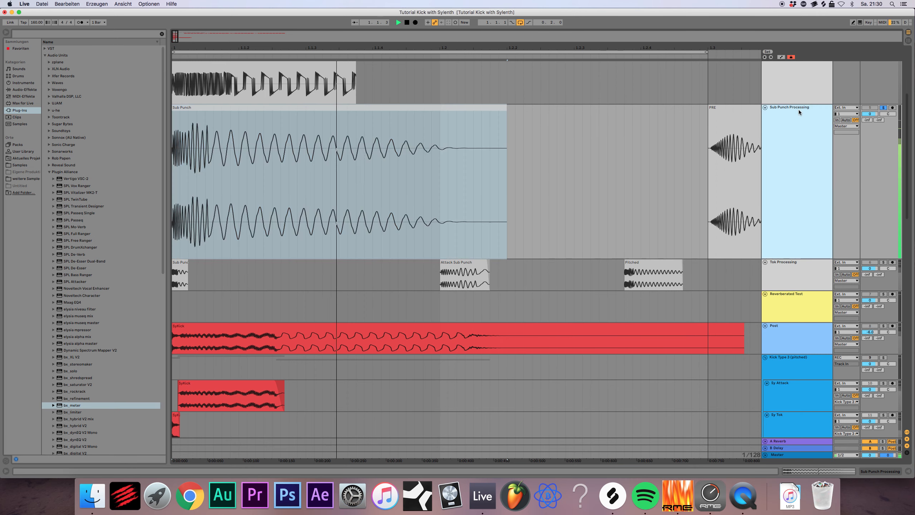
pyautogui.press('space')
pyautogui.scroll(-10, 655, 206)
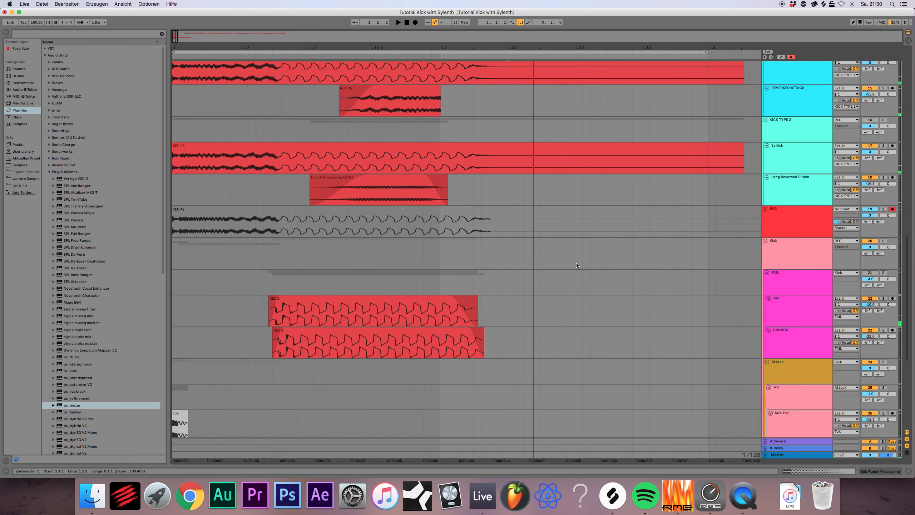
pyautogui.scroll(-6, 576, 265)
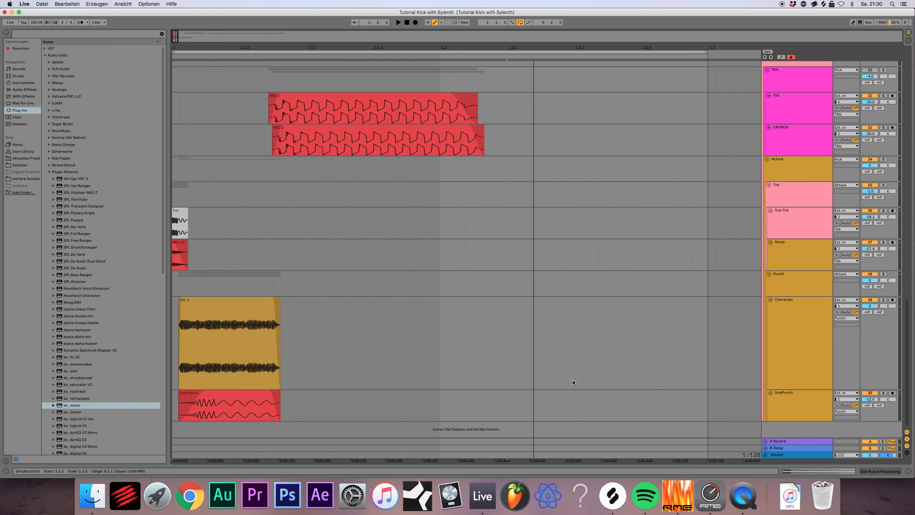
pyautogui.click(794, 397)
pyautogui.click(883, 393)
pyautogui.press('space')
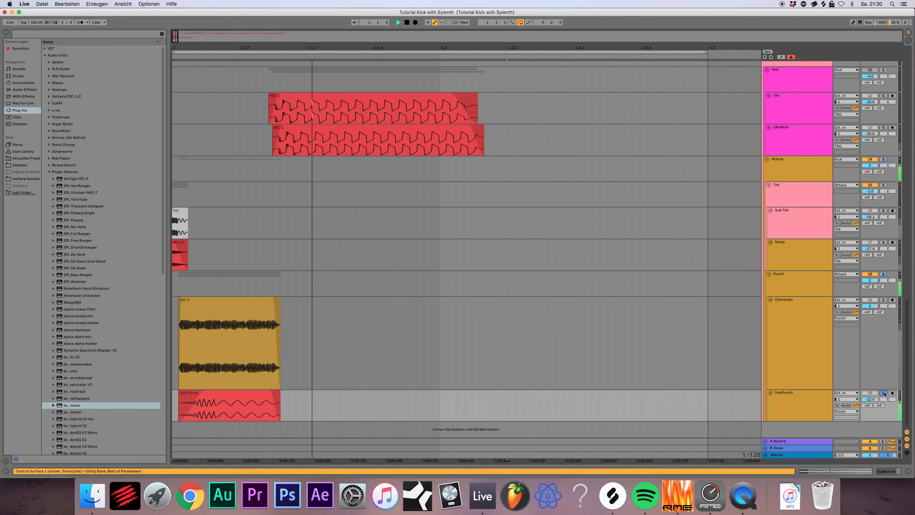
# Step: Select the Sub Punch clip on the SubPunch track and solo the whole Punch group instead
pyautogui.click(205, 399)
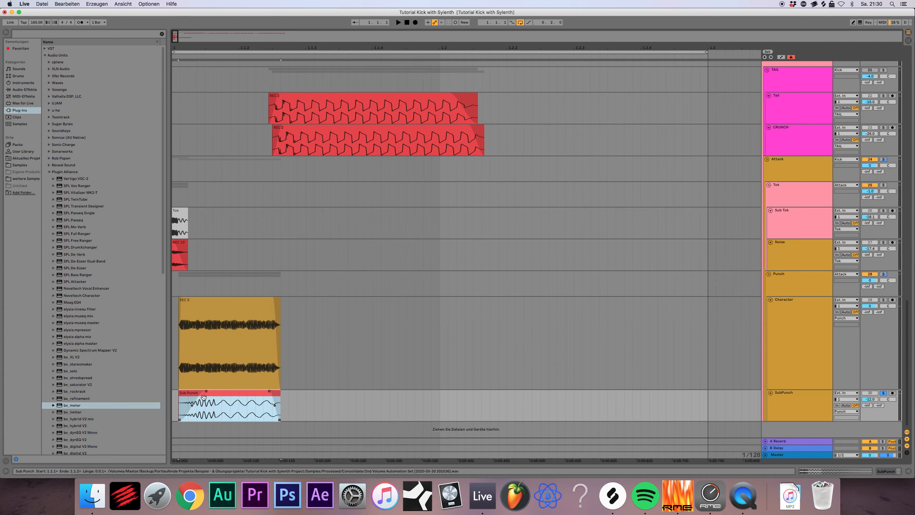
pyautogui.click(883, 274)
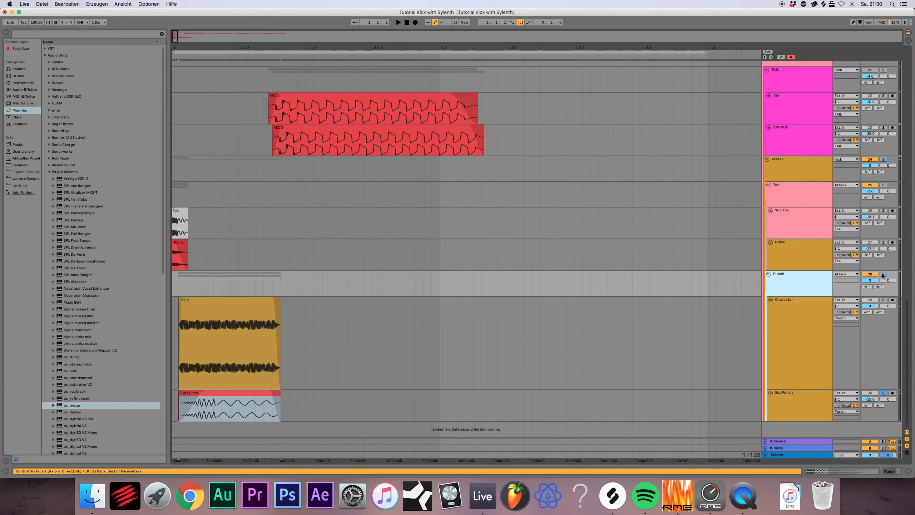
pyautogui.scroll(10, 223, 252)
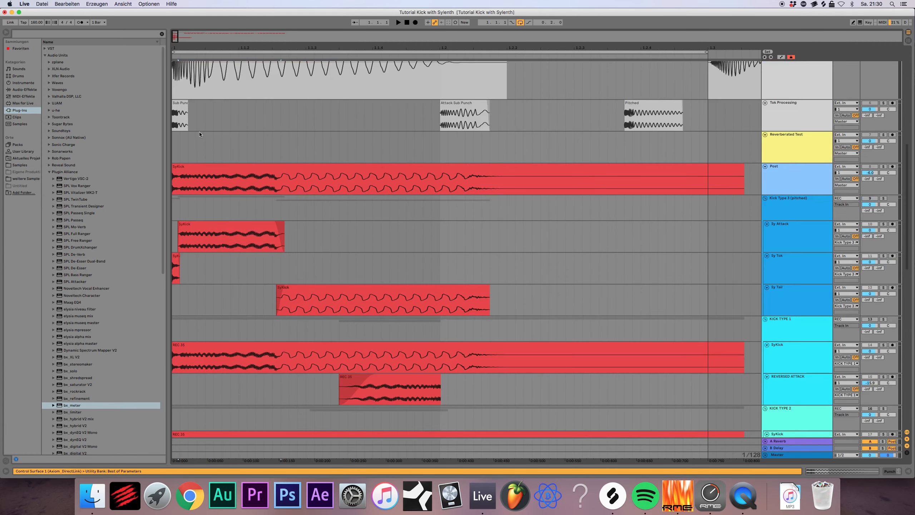
pyautogui.scroll(-4, 253, 234)
pyautogui.scroll(-5, 260, 255)
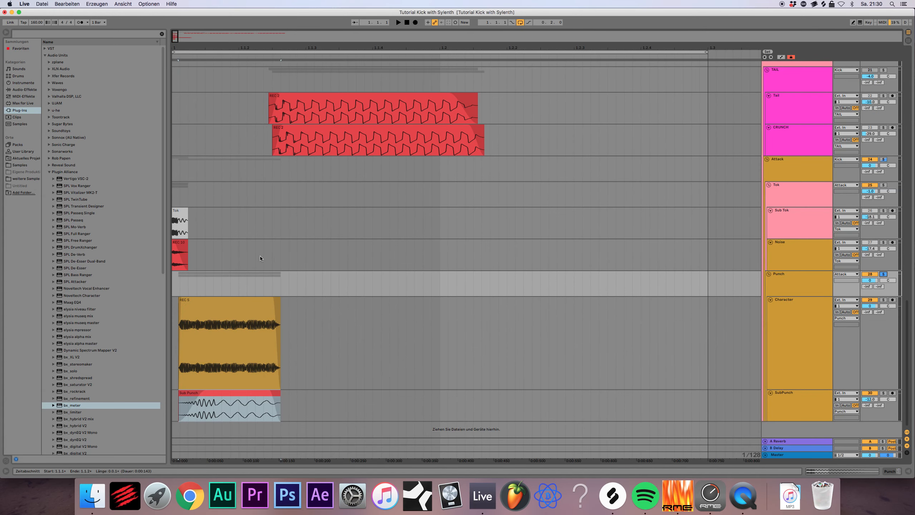
# Step: Display the SubPunch track's devices and the automation lanes, and audition the soloed Punch group twice
pyautogui.click(787, 400)
pyautogui.doubleClick(786, 409)
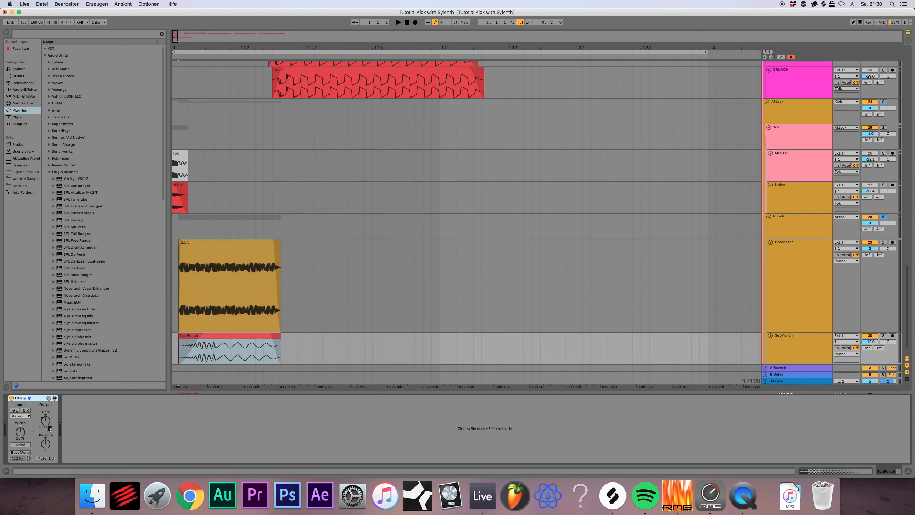
pyautogui.press('a')
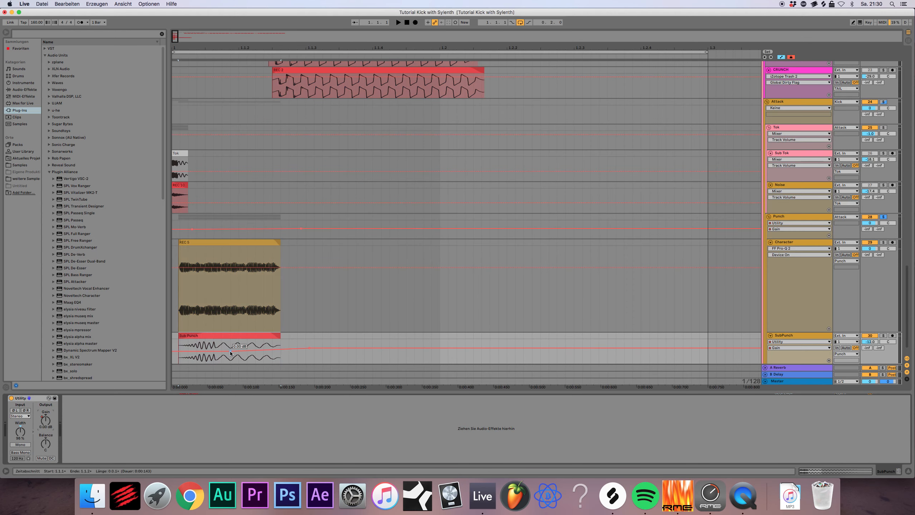
pyautogui.press('space')
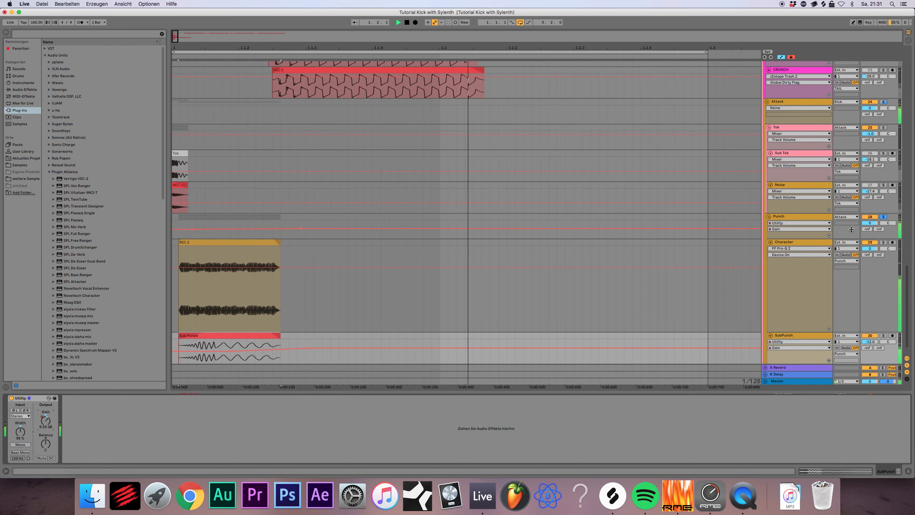
pyautogui.press('space')
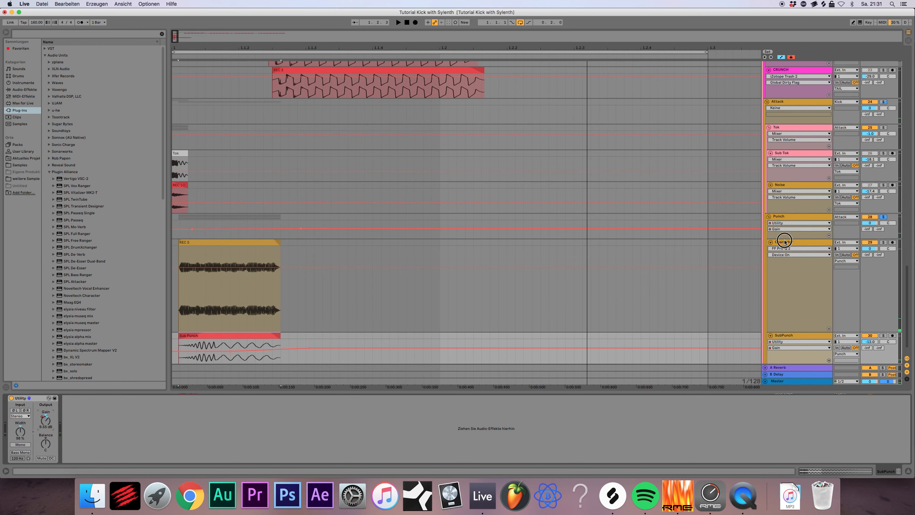
pyautogui.click(785, 242)
pyautogui.press('space')
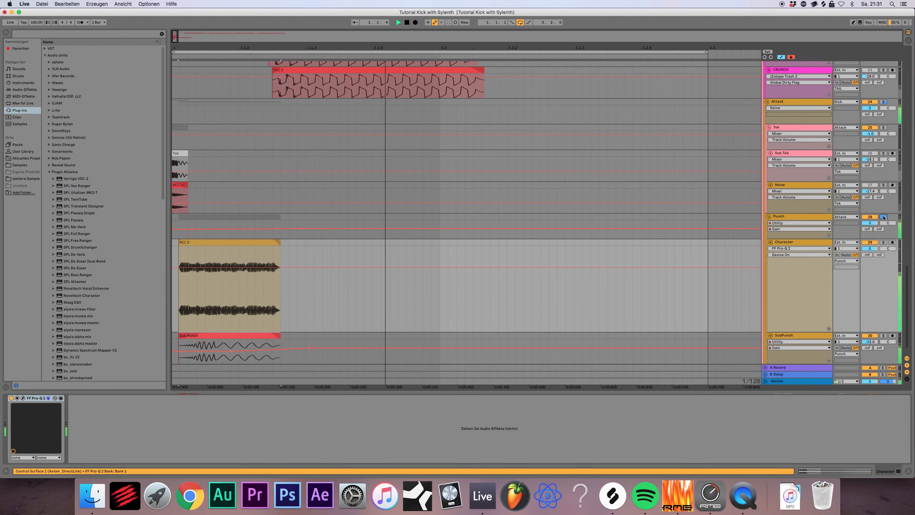
# Step: Solo the Tok group and its Sub Tok track in turn and audition each of them
pyautogui.click(877, 130)
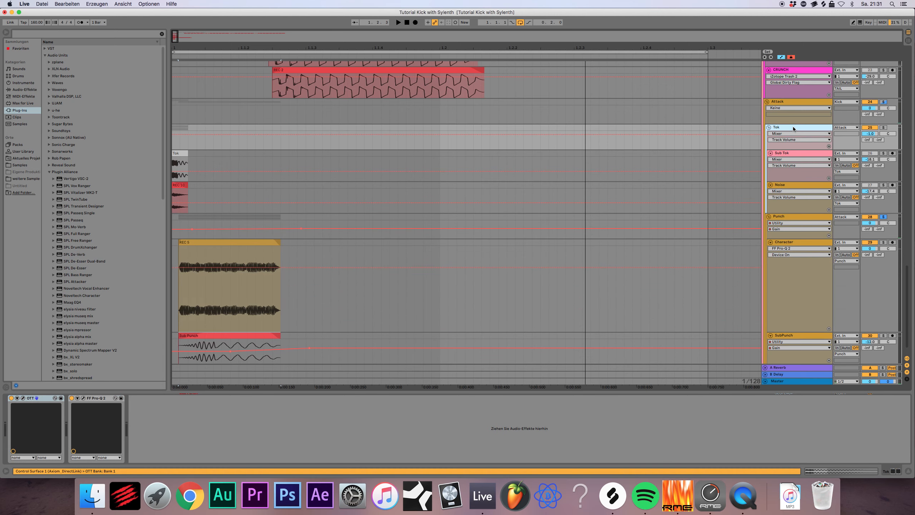
pyautogui.click(884, 128)
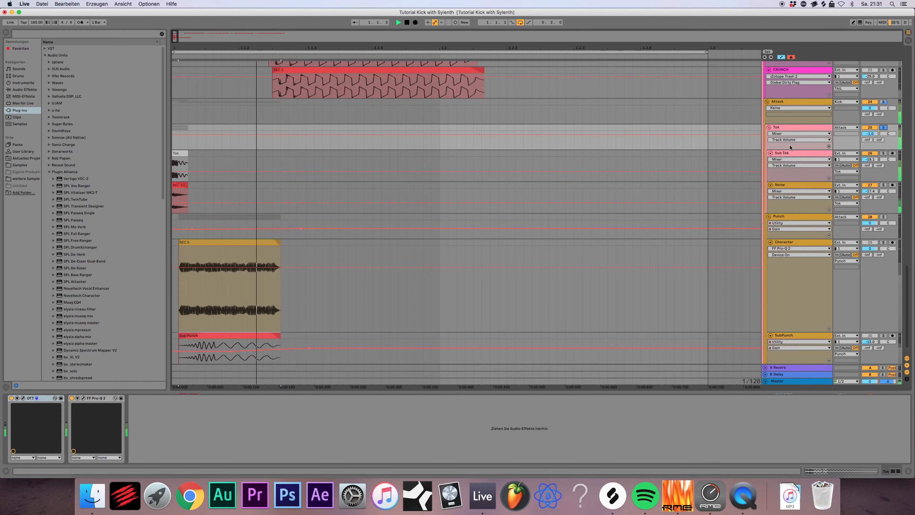
pyautogui.click(788, 155)
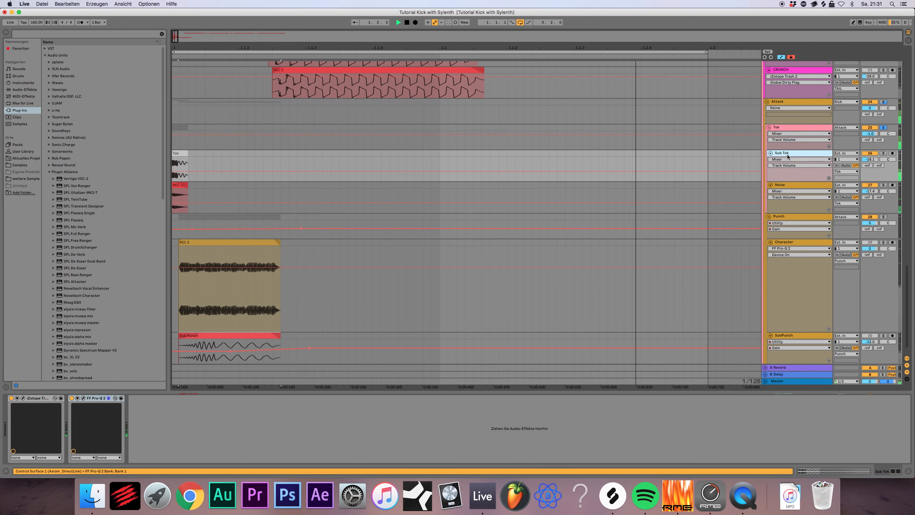
pyautogui.click(884, 153)
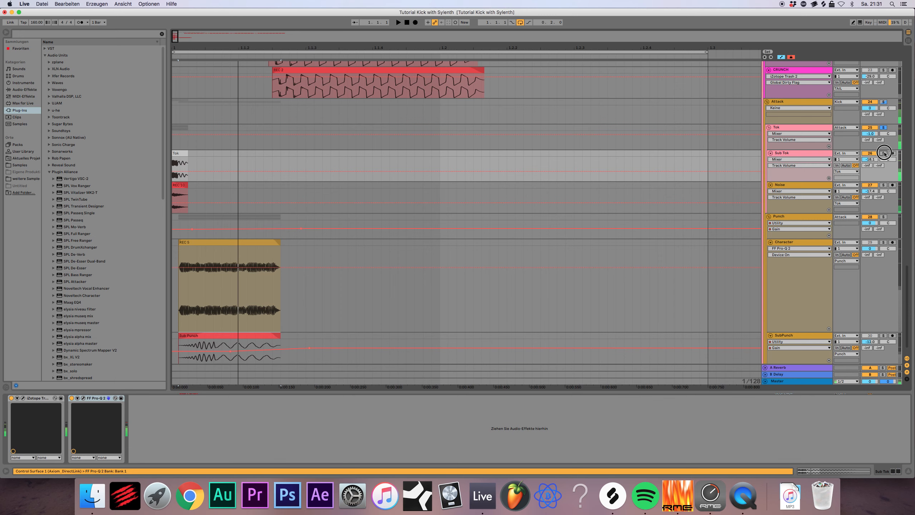
pyautogui.click(804, 154)
pyautogui.press('space')
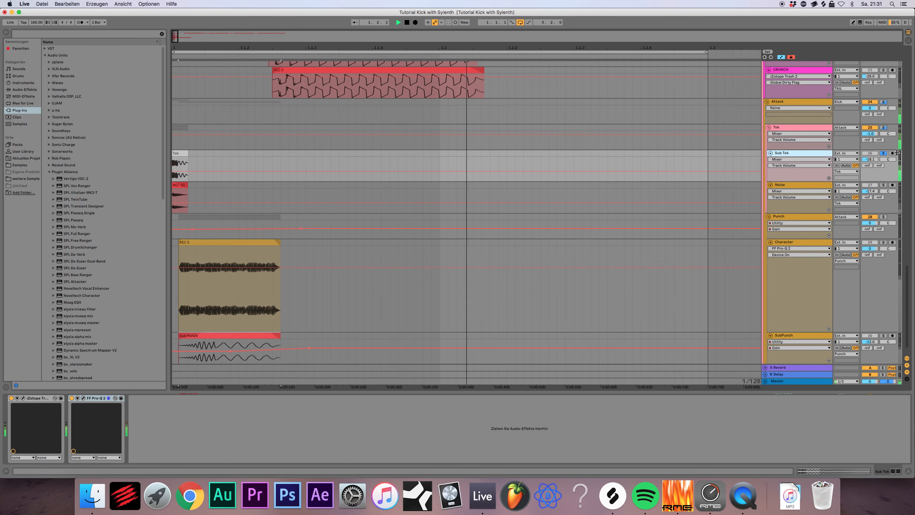
pyautogui.press('space')
# Step: Go back up the arrangement and select the Tok Processing track
pyautogui.scroll(5, 390, 301)
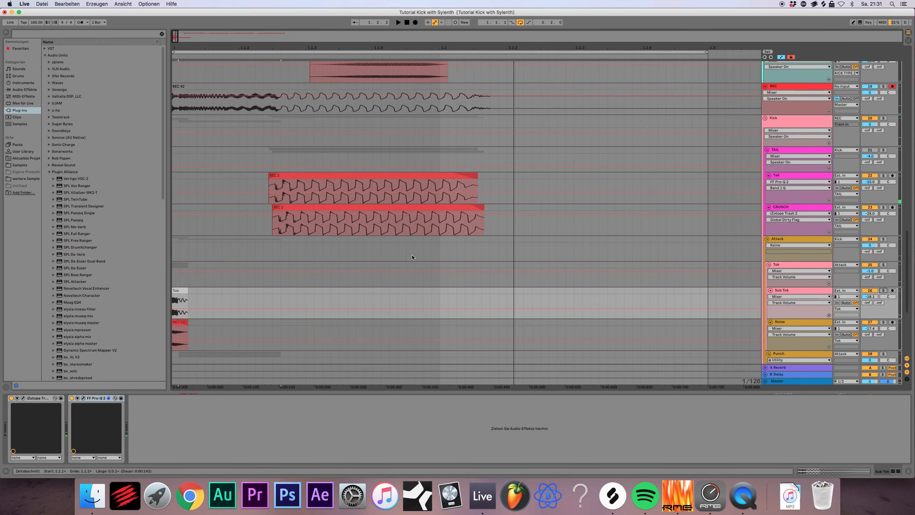
pyautogui.scroll(7, 411, 251)
pyautogui.scroll(-9, 409, 249)
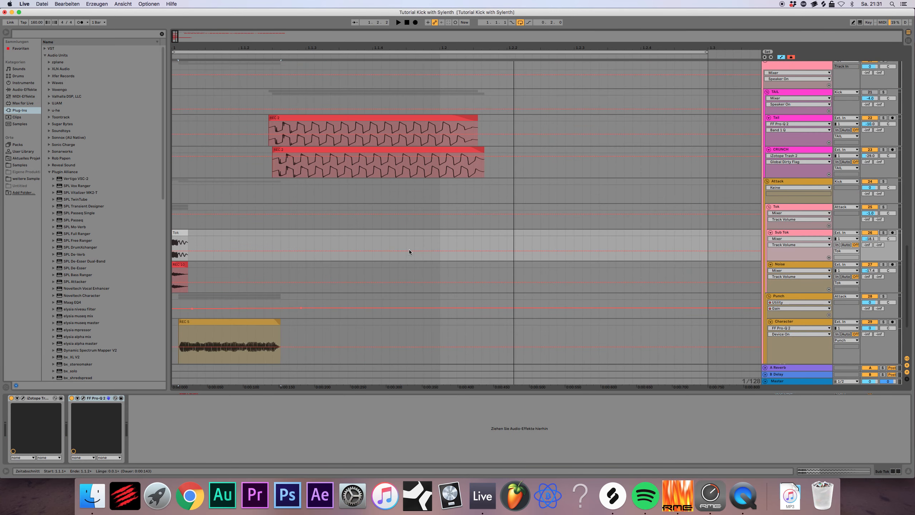
pyautogui.scroll(15, 409, 249)
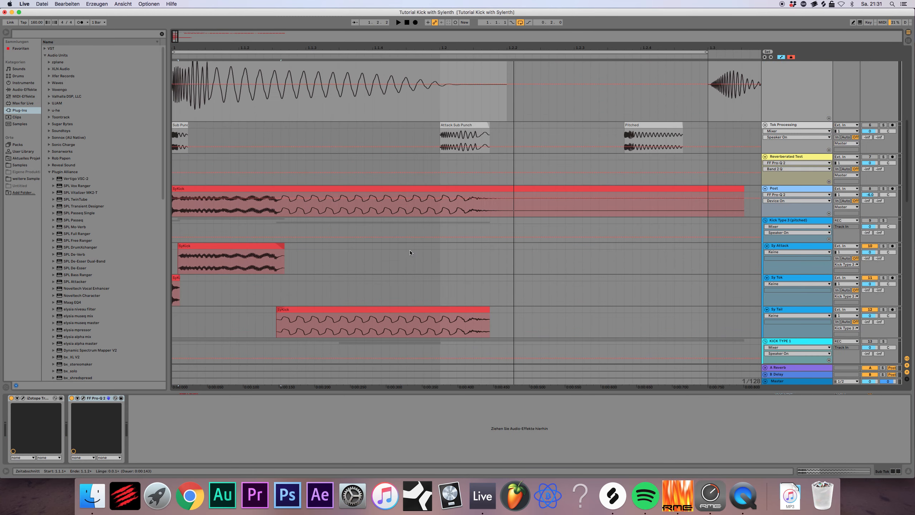
pyautogui.click(787, 247)
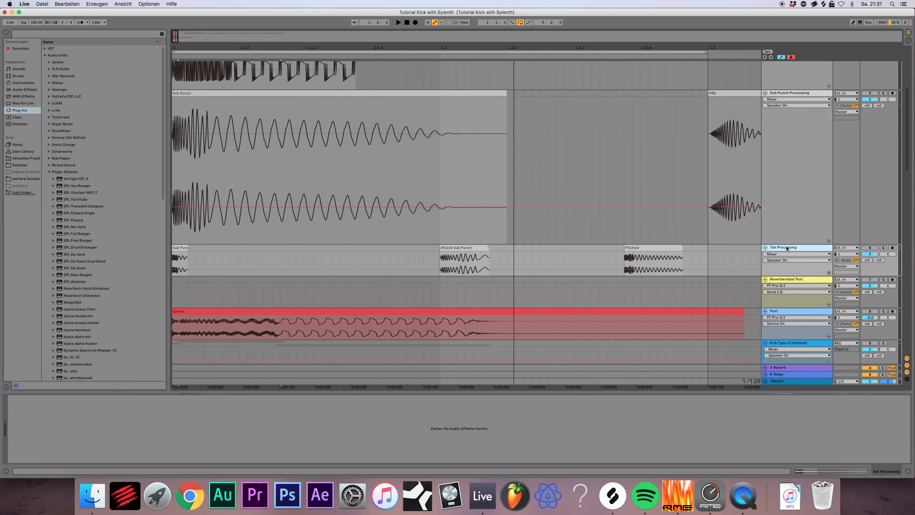
# Step: Compare the clips on the Tok Processing track, view the Attack Sub Punch clip's waveform and hide the clip details
pyautogui.scroll(2, 179, 307)
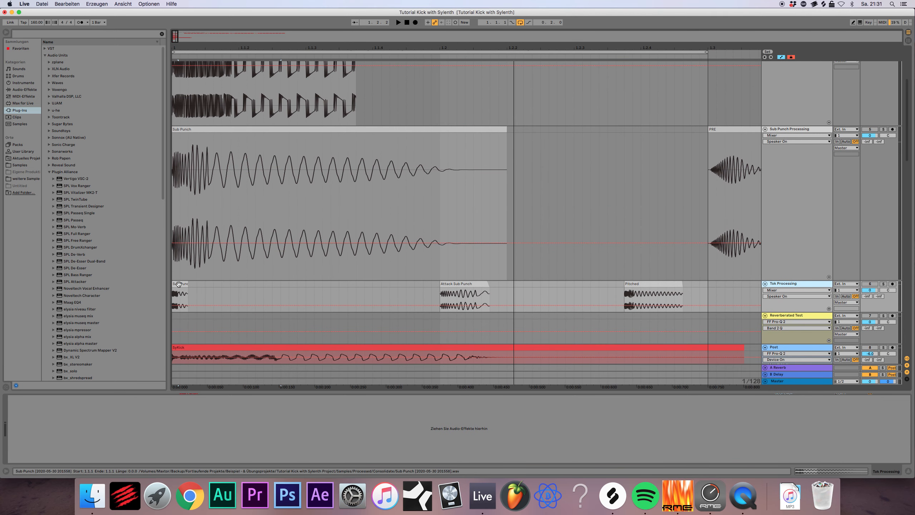
pyautogui.click(454, 289)
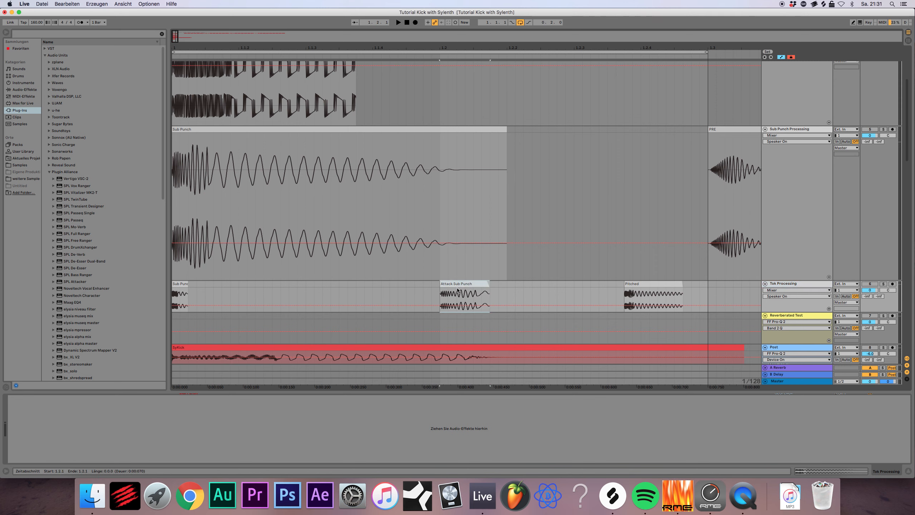
pyautogui.click(462, 284)
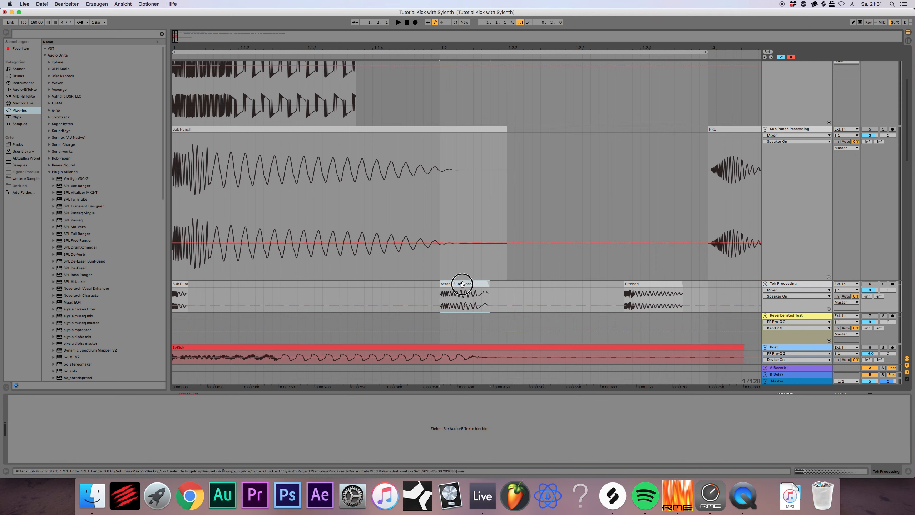
pyautogui.click(654, 285)
pyautogui.click(474, 291)
pyautogui.click(470, 284)
pyautogui.click(448, 285)
pyautogui.doubleClick(448, 285)
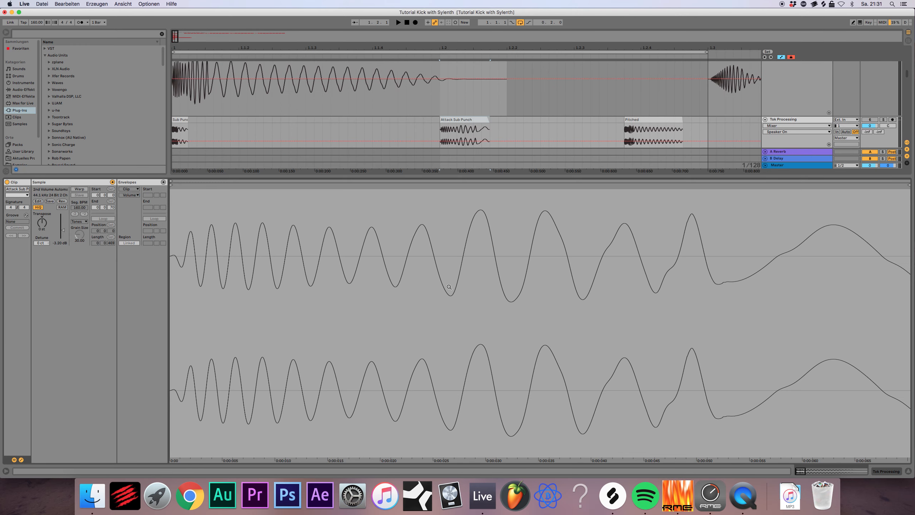
pyautogui.click(908, 472)
# Step: Open the Pitched clip on the Tok Processing track to view its transposition and waveform, and hide the clip details
pyautogui.scroll(2, 564, 206)
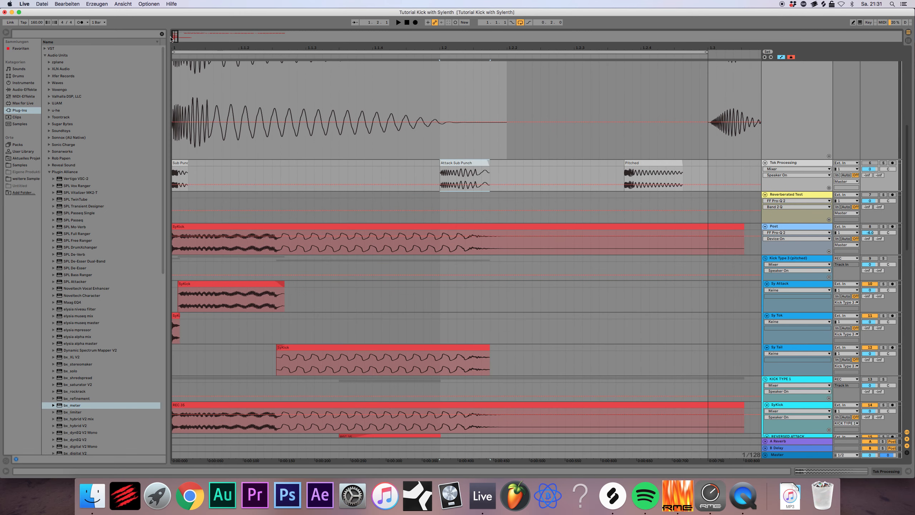
pyautogui.moveTo(608, 48); pyautogui.dragTo(397, 128)
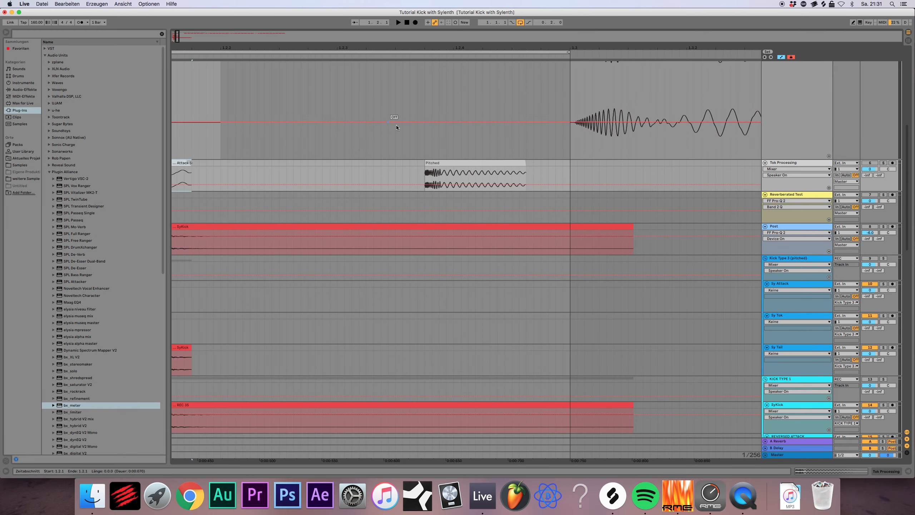
pyautogui.doubleClick(429, 161)
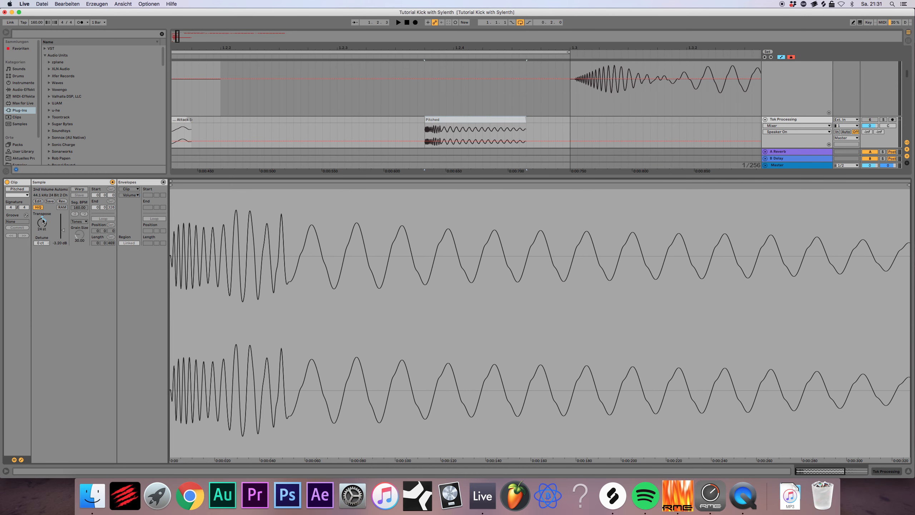
pyautogui.click(469, 120)
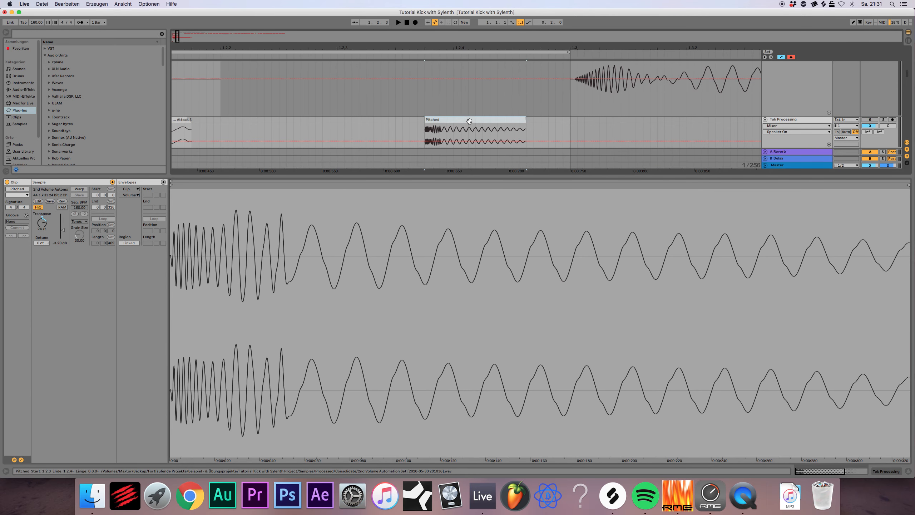
pyautogui.click(908, 473)
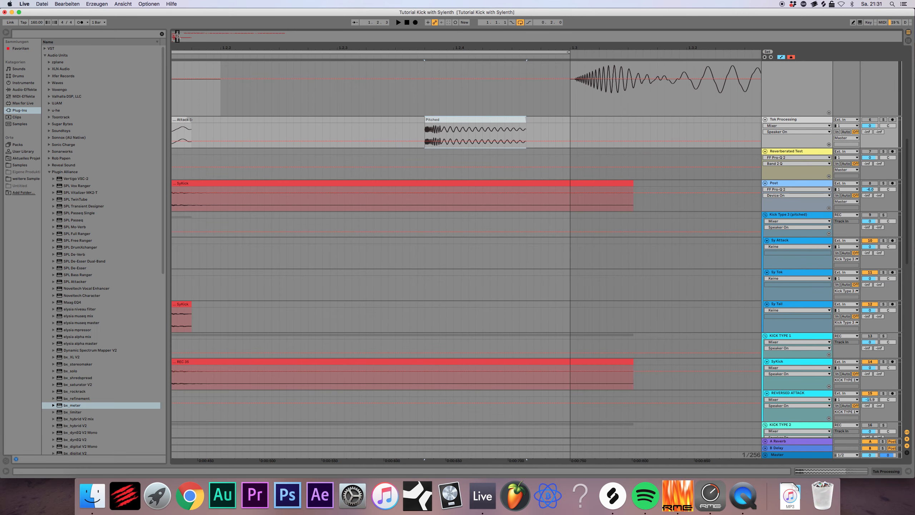
# Step: Select the short Sub Punch clip at the start of the Tok Processing track, and solo and audition the track
pyautogui.moveTo(177, 36); pyautogui.dragTo(174, 55)
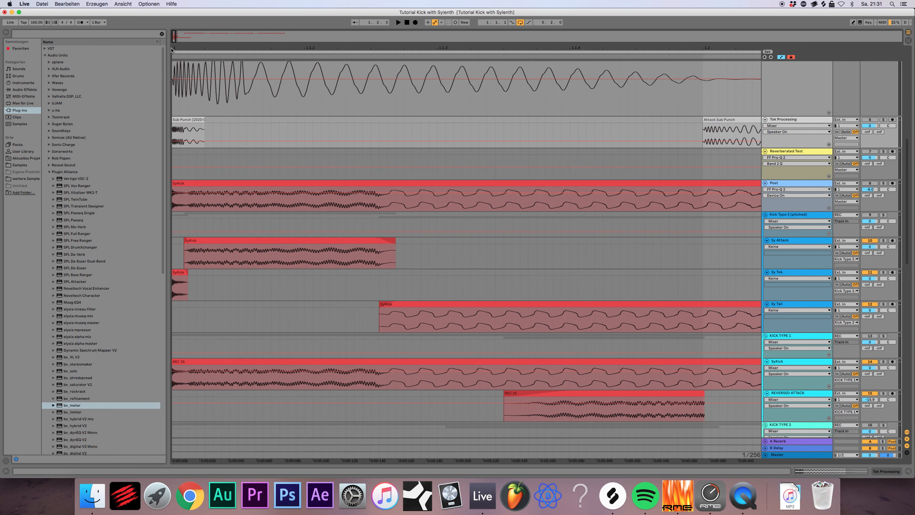
pyautogui.click(186, 126)
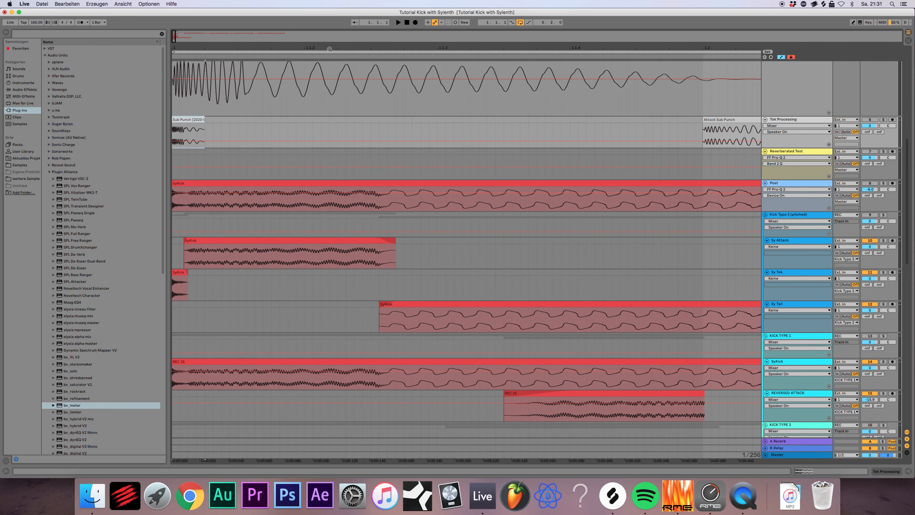
pyautogui.click(883, 120)
pyautogui.press('space')
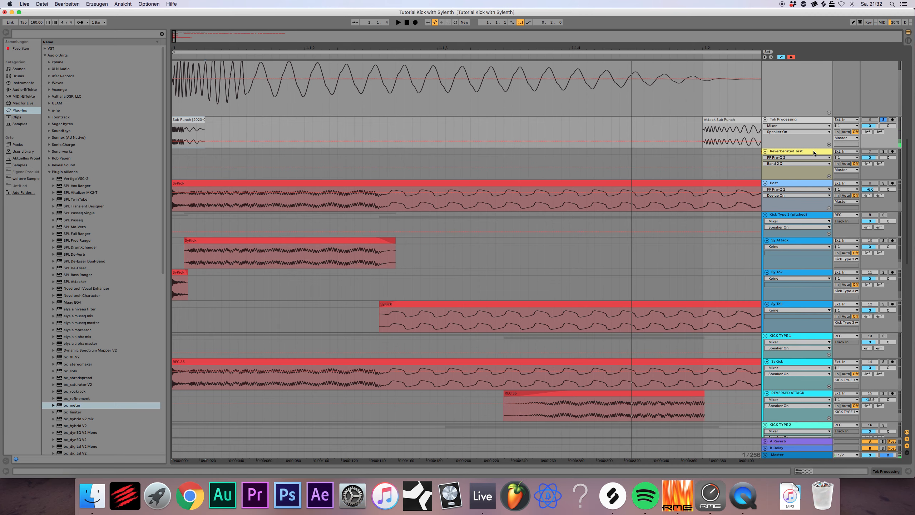
# Step: Show the Sub Tok track's effects and inspect its iZotope Trash 2 distortion and FF Pro-Q 2 low cut, closing each plug-in window
pyautogui.scroll(-1, 788, 161)
pyautogui.scroll(-15, 789, 161)
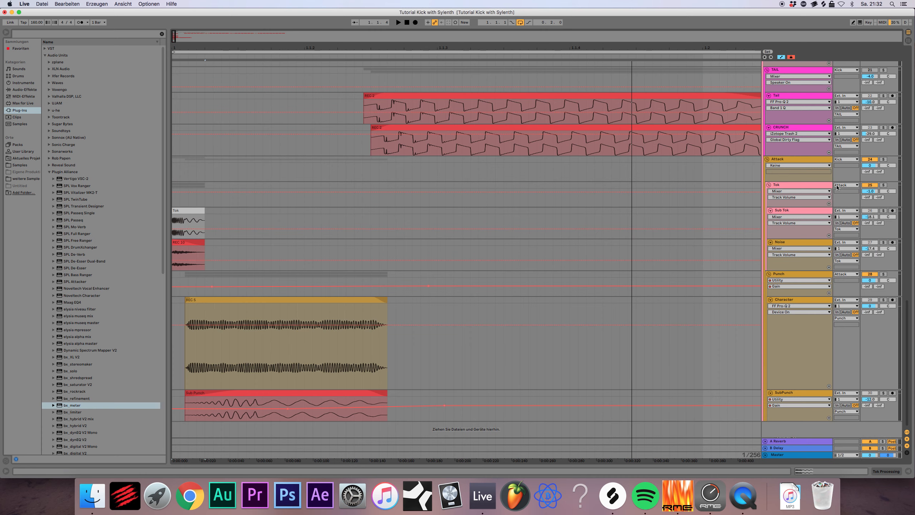
pyautogui.click(790, 210)
pyautogui.doubleClick(789, 209)
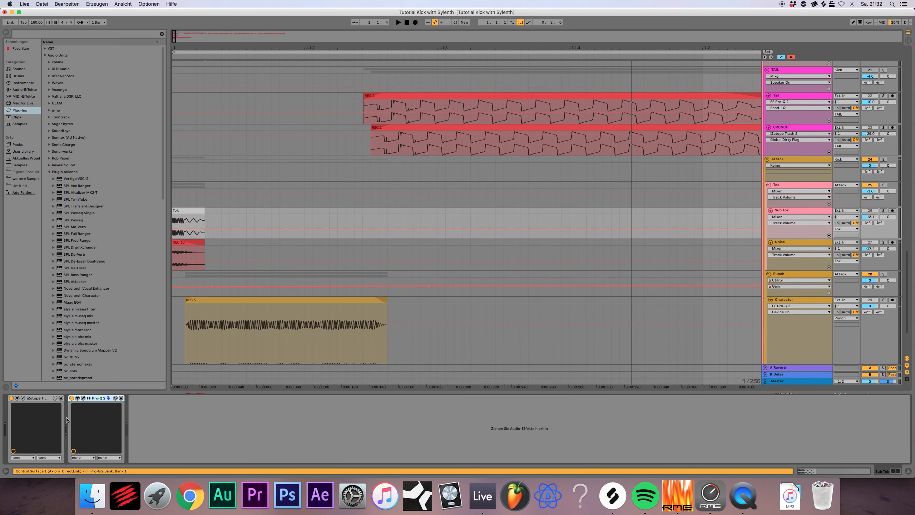
pyautogui.click(23, 399)
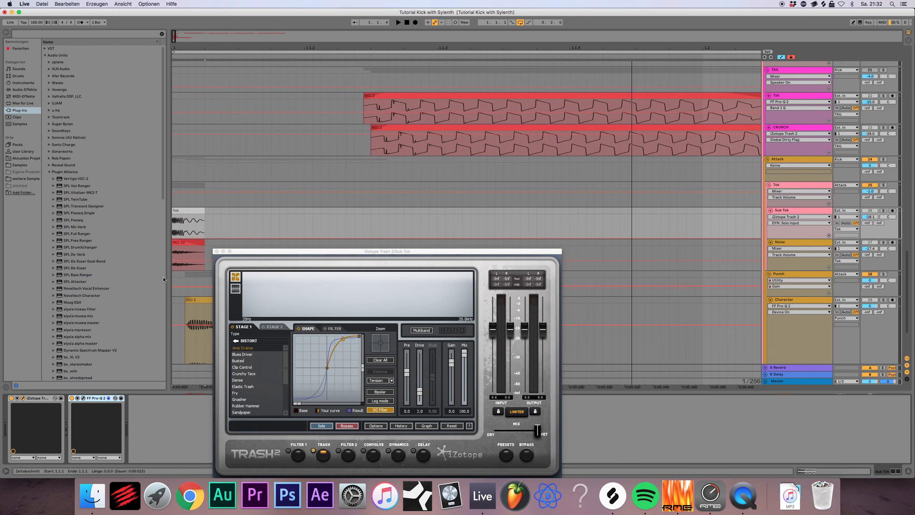
pyautogui.click(217, 251)
pyautogui.click(84, 399)
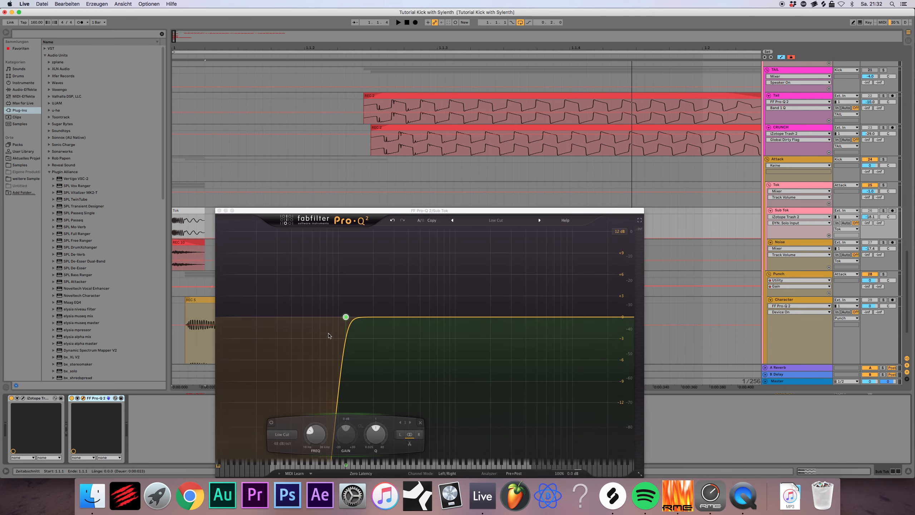
pyautogui.click(217, 211)
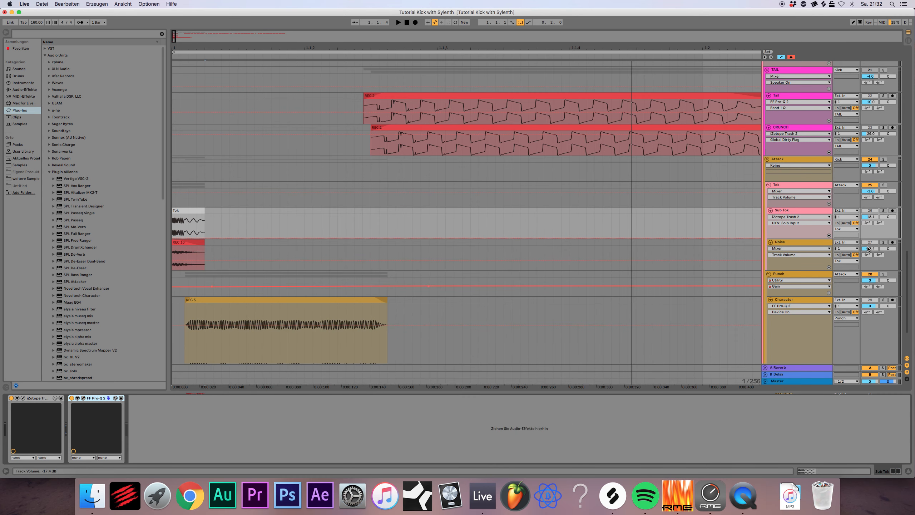
# Step: Solo and audition the Sub Tok track, followed by the Noise track
pyautogui.click(883, 210)
pyautogui.press('space')
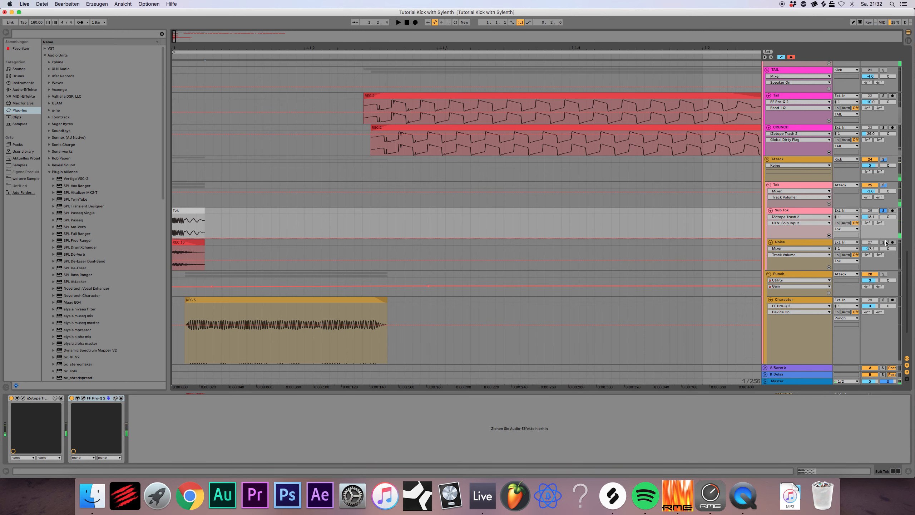
pyautogui.click(798, 242)
pyautogui.press('space')
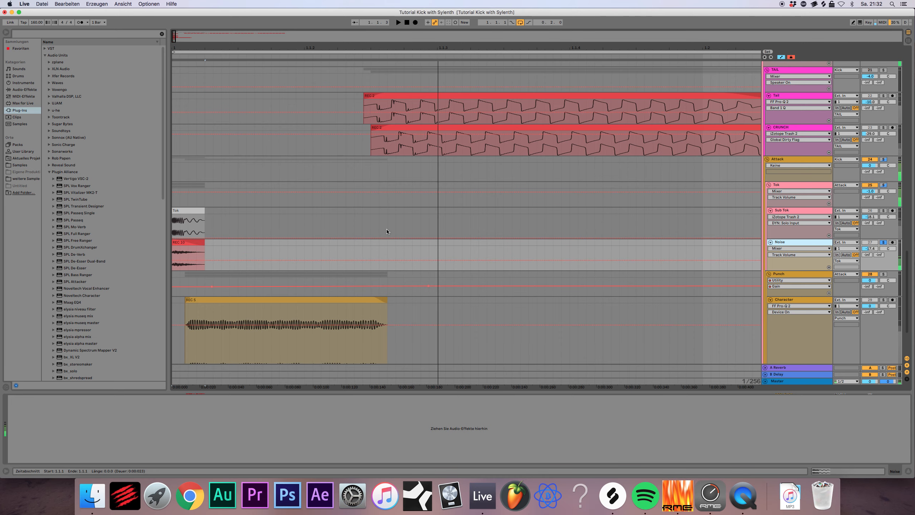
# Step: Open Sylenth1 on the FX Noise (Tok) track, examine its oscillator and modulation envelope settings, and close it
pyautogui.scroll(15, 387, 249)
pyautogui.scroll(10, 535, 209)
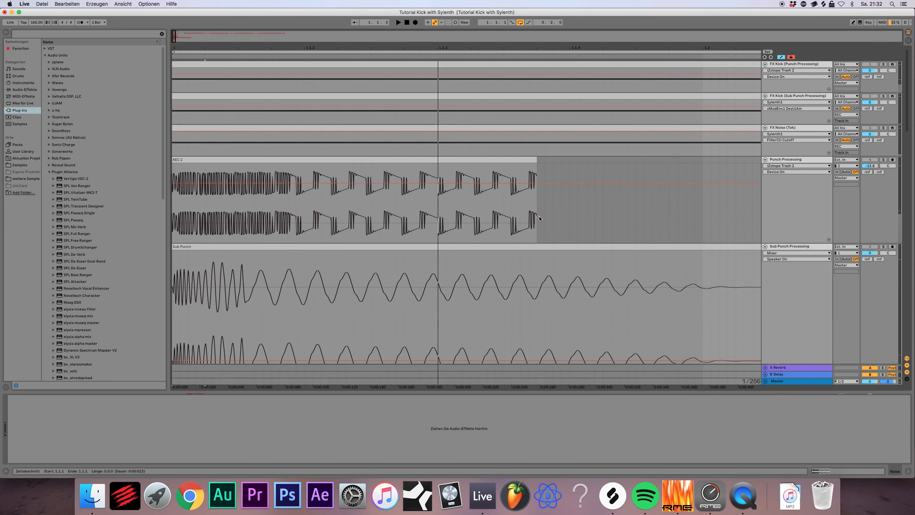
pyautogui.click(782, 129)
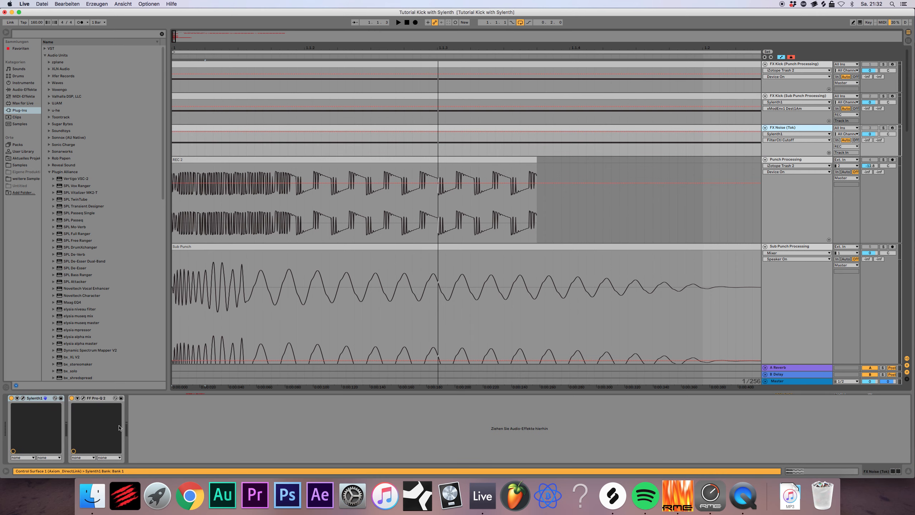
pyautogui.click(23, 398)
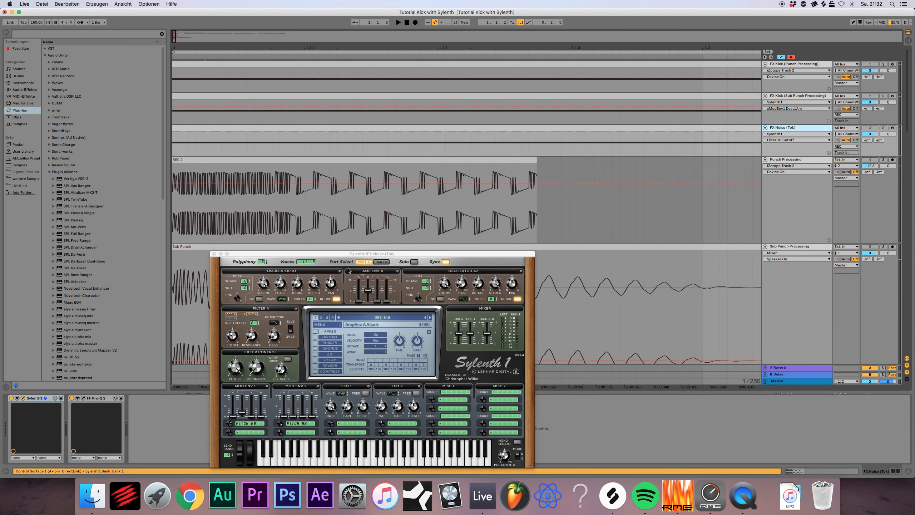
pyautogui.moveTo(370, 255); pyautogui.dragTo(411, 230)
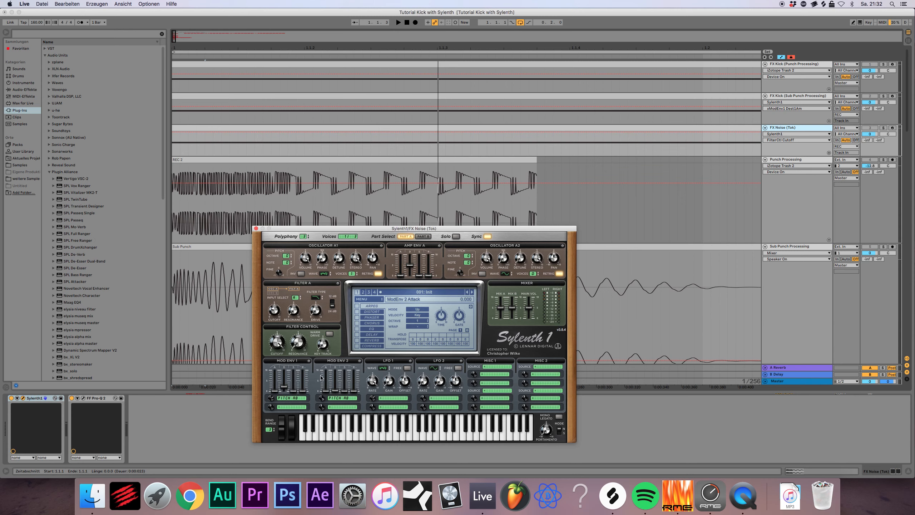
pyautogui.click(256, 229)
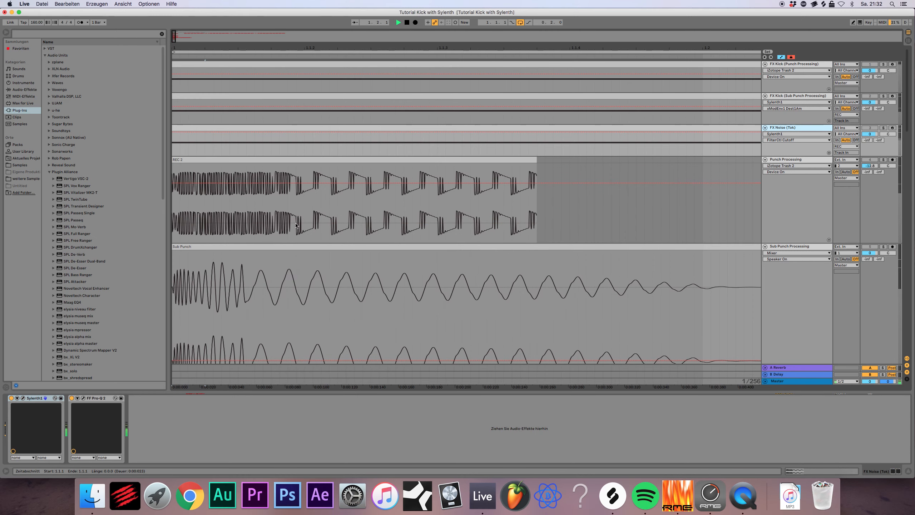
# Step: Return to the Noise and Sub Tok tracks, and select and solo their Tok group
pyautogui.scroll(-15, 675, 191)
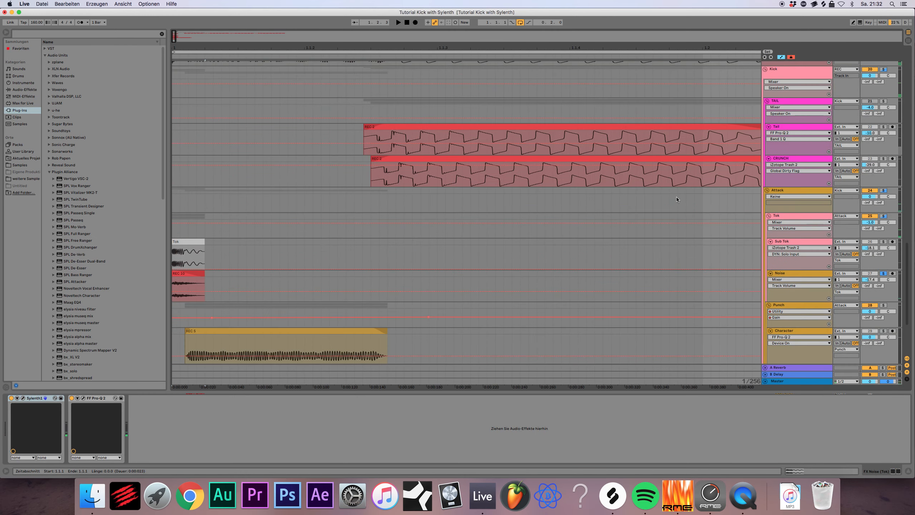
pyautogui.click(793, 273)
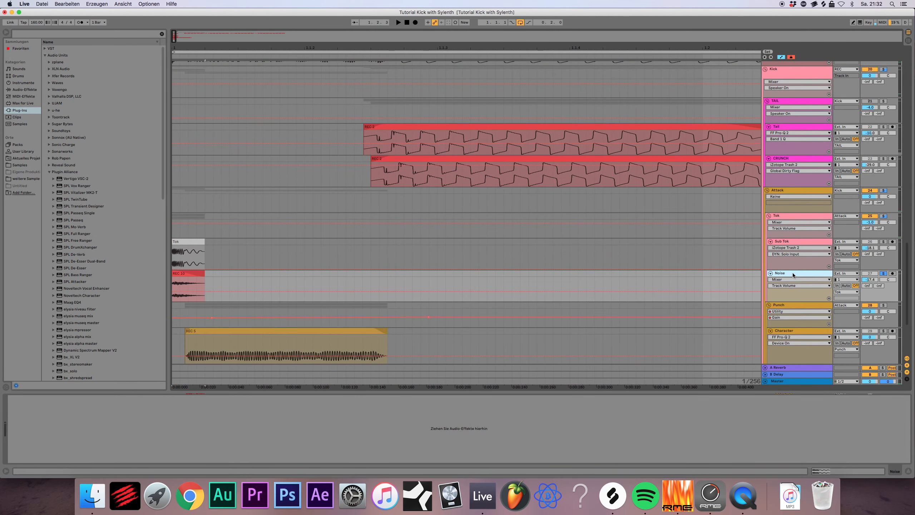
pyautogui.click(787, 243)
pyautogui.click(785, 216)
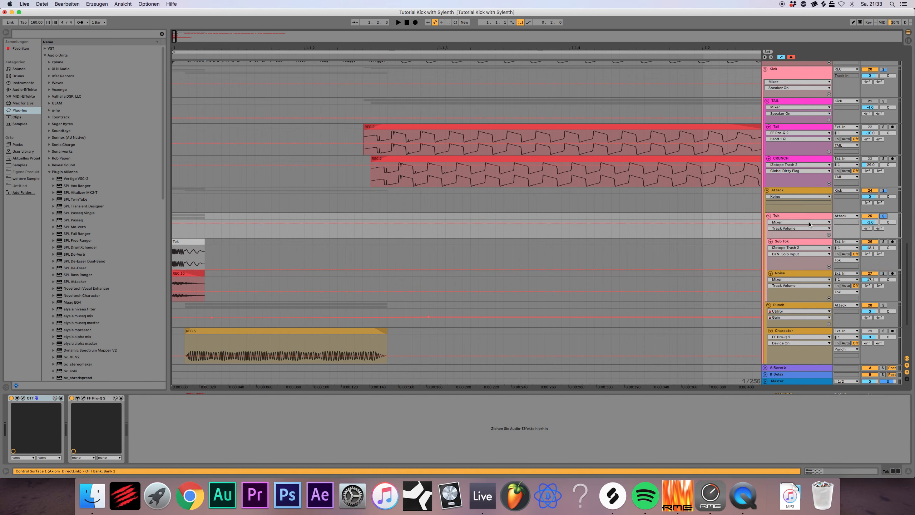
pyautogui.click(883, 216)
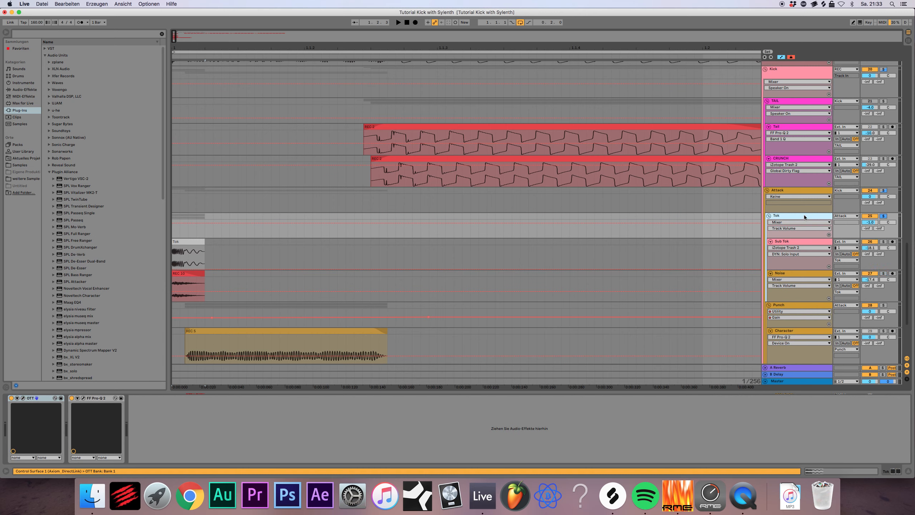
# Step: Open OTT on the Tok group and play the loop, switching the compressor off and on to compare the sound
pyautogui.click(23, 398)
pyautogui.moveTo(255, 258); pyautogui.dragTo(431, 344)
pyautogui.press('space')
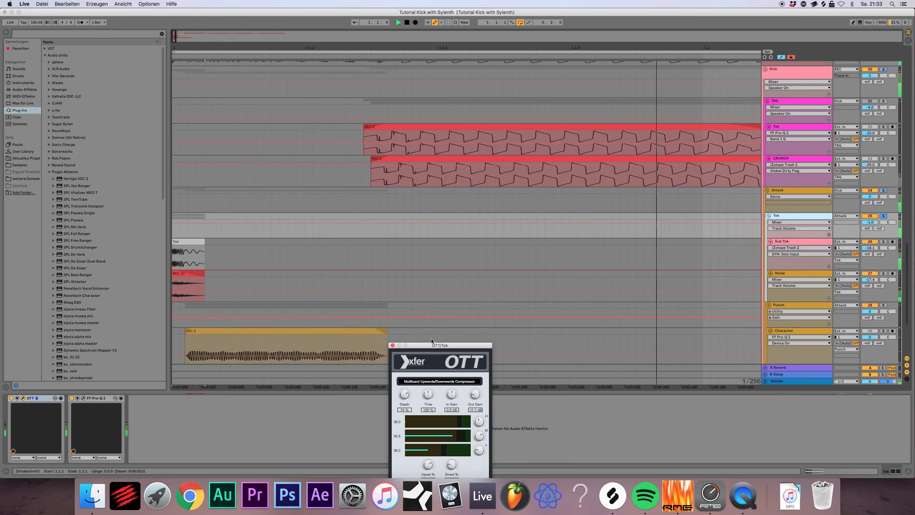
pyautogui.click(11, 398)
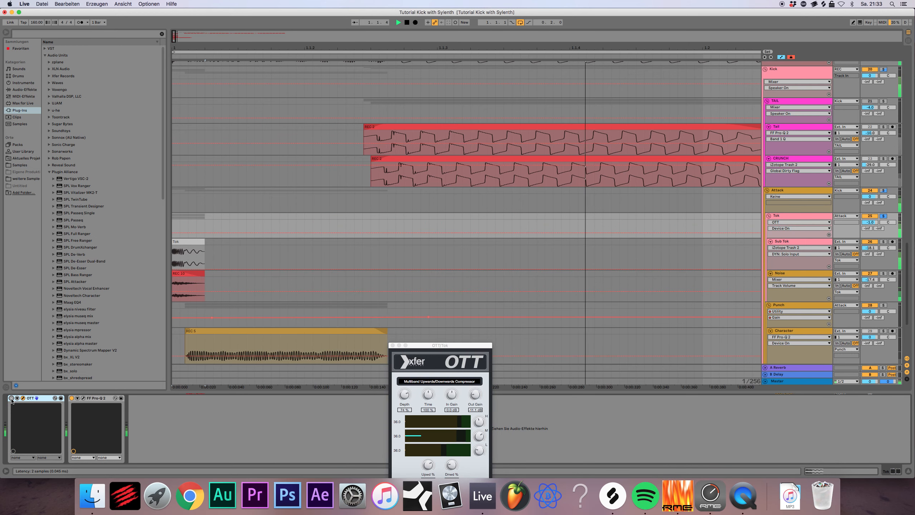
pyautogui.click(11, 398)
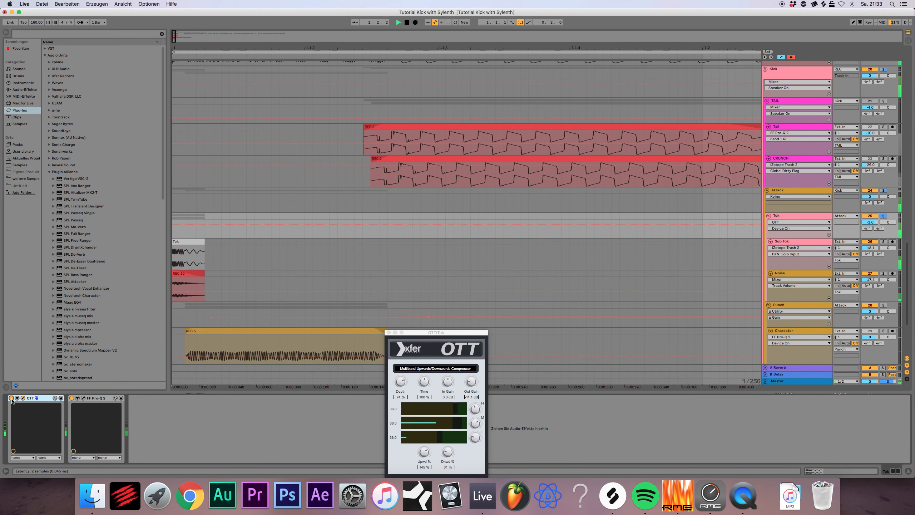
pyautogui.click(11, 399)
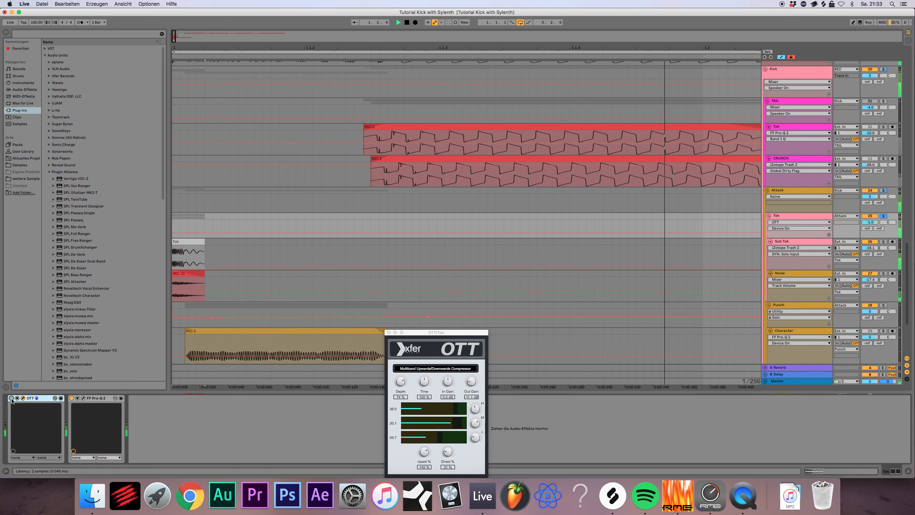
pyautogui.click(11, 398)
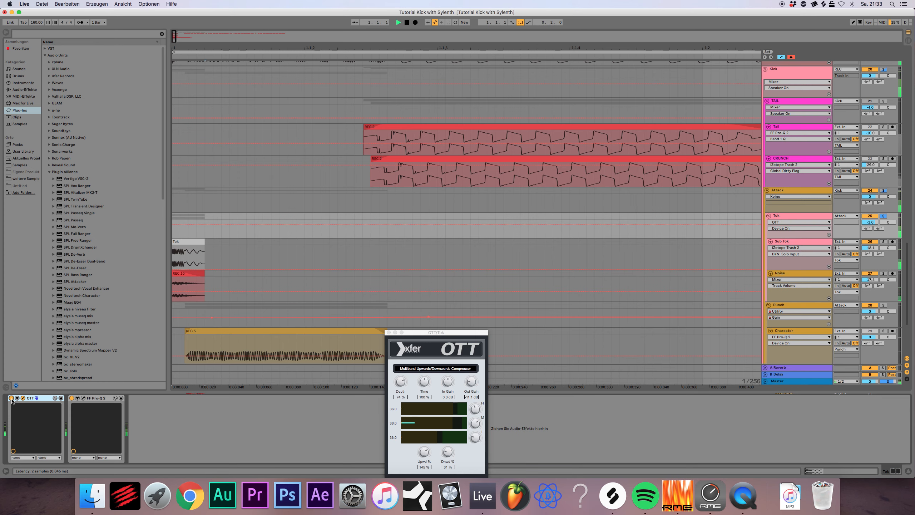
# Step: Compare the Tok group's sound with OTT bypassed and re-enabled during playback, and stop playback
pyautogui.click(12, 398)
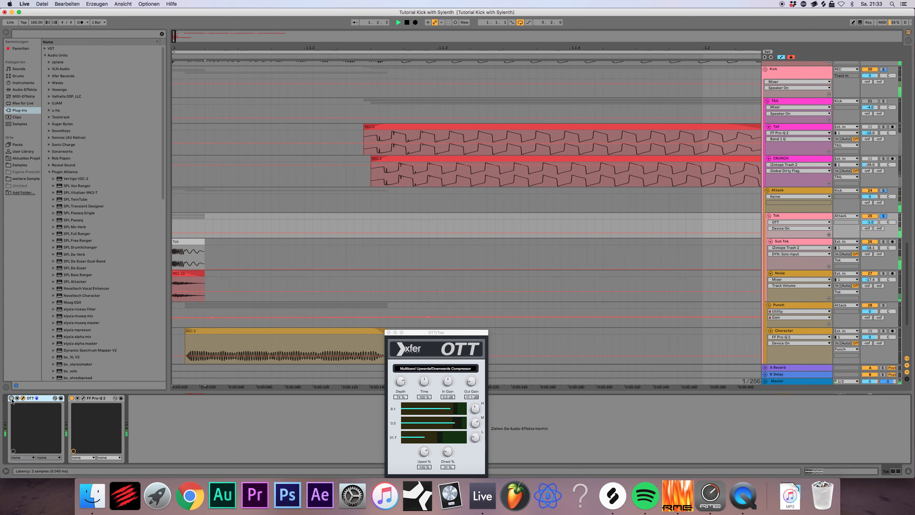
pyautogui.click(11, 398)
pyautogui.press('space')
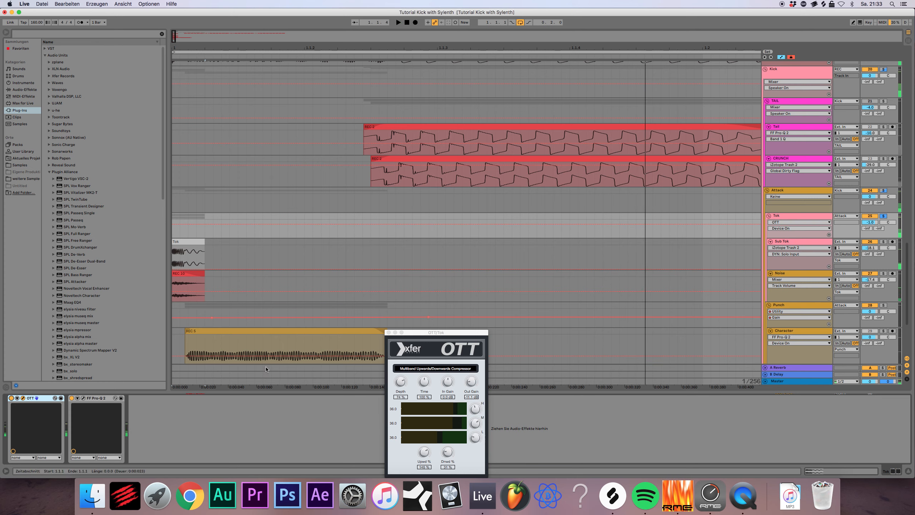
# Step: Play the Tok group with its FF Pro-Q 2 open to examine the low cut against the live spectrum
pyautogui.click(83, 398)
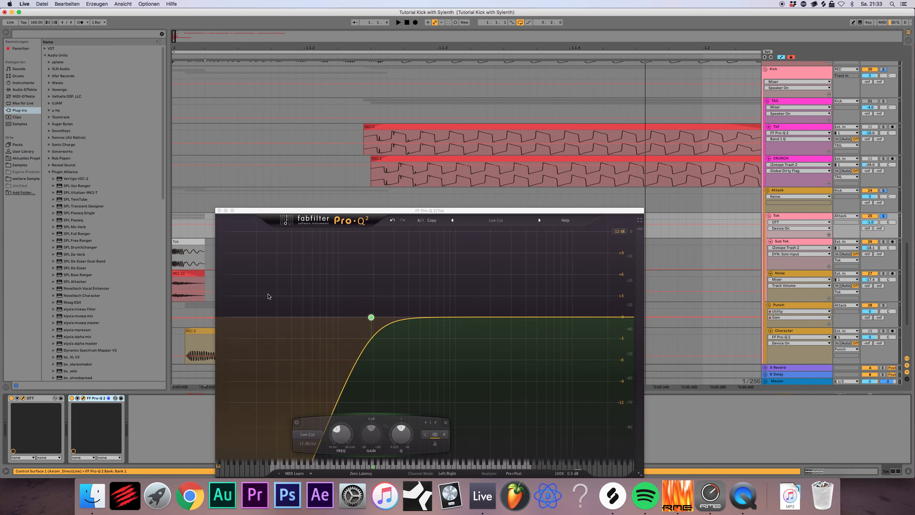
pyautogui.click(220, 211)
pyautogui.moveTo(449, 334); pyautogui.dragTo(463, 278)
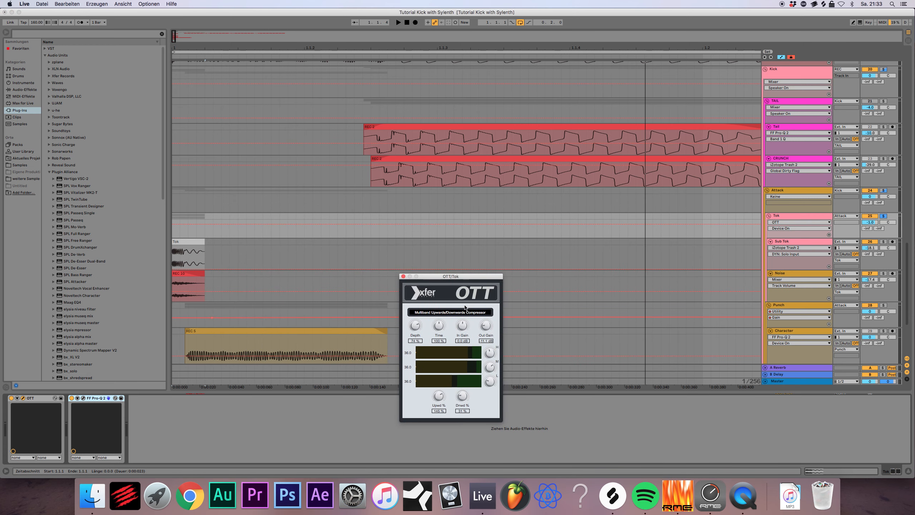
pyautogui.click(88, 400)
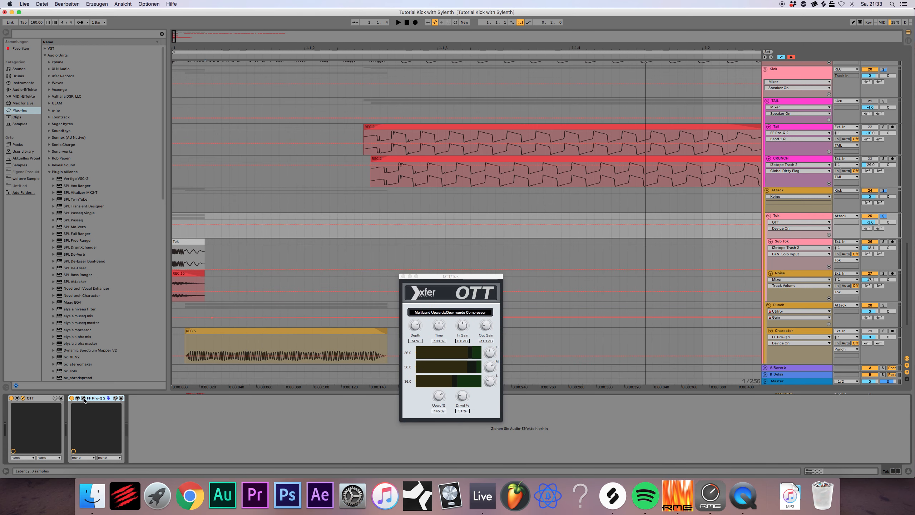
pyautogui.click(84, 398)
pyautogui.press('space')
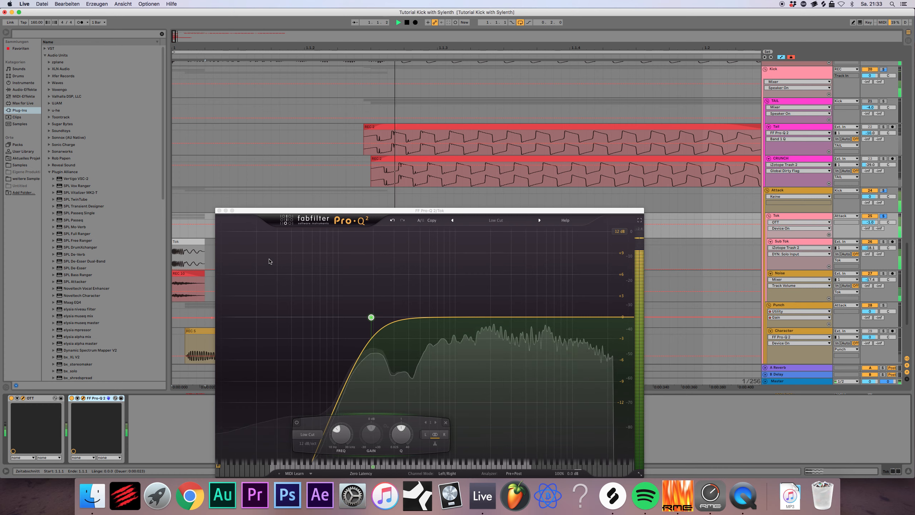
# Step: Compare the Tok spectrum with OTT bypassed and re-enabled, and close both plug-in windows after stopping playback
pyautogui.click(11, 398)
pyautogui.click(11, 398)
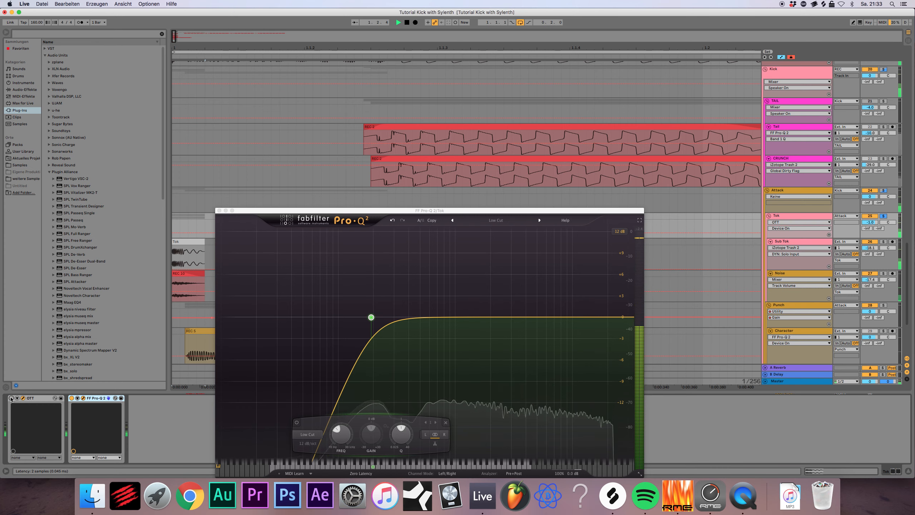
pyautogui.press('space')
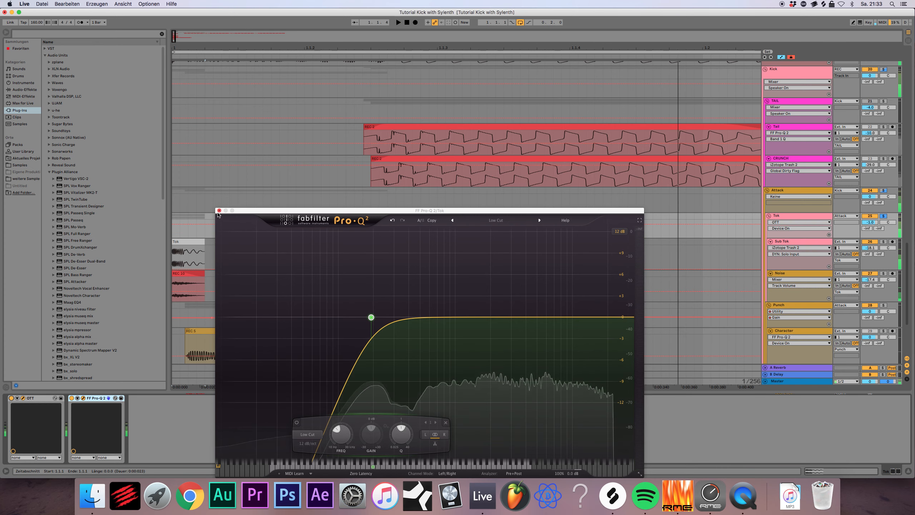
pyautogui.click(220, 210)
pyautogui.click(403, 276)
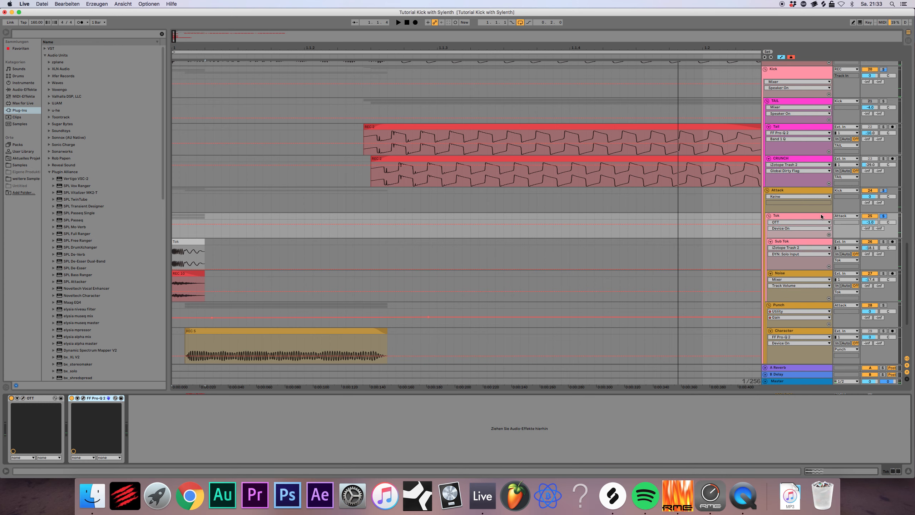
# Step: Solo the Attack group and listen to its combined layers
pyautogui.click(815, 191)
pyautogui.click(885, 191)
pyautogui.press('space')
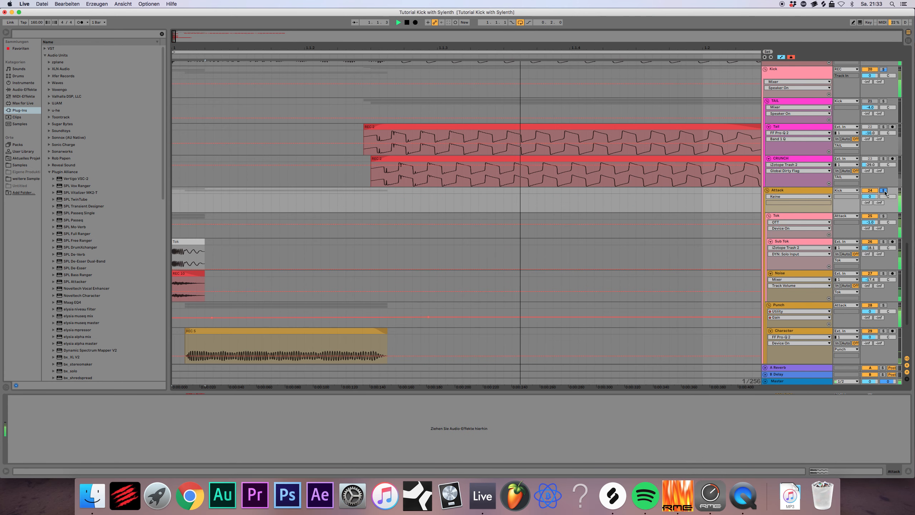
pyautogui.scroll(3, 447, 164)
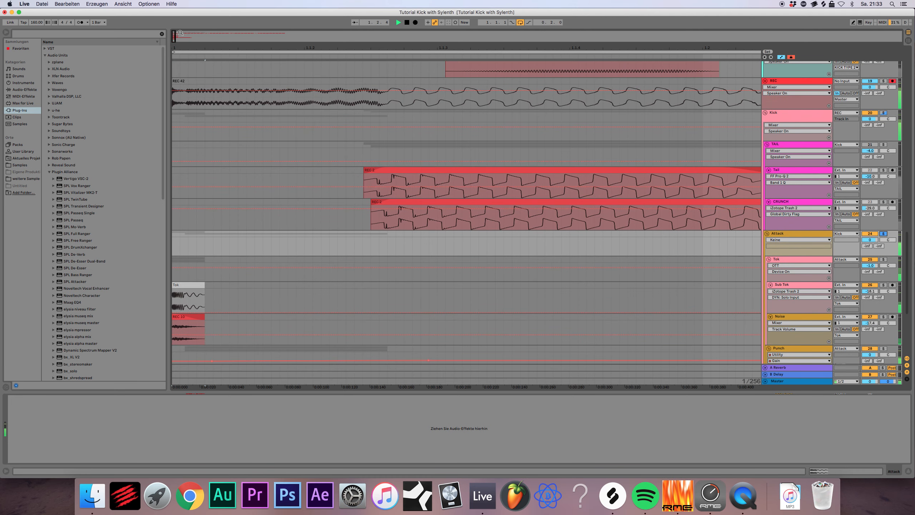
pyautogui.scroll(-4, 446, 163)
pyautogui.press('space')
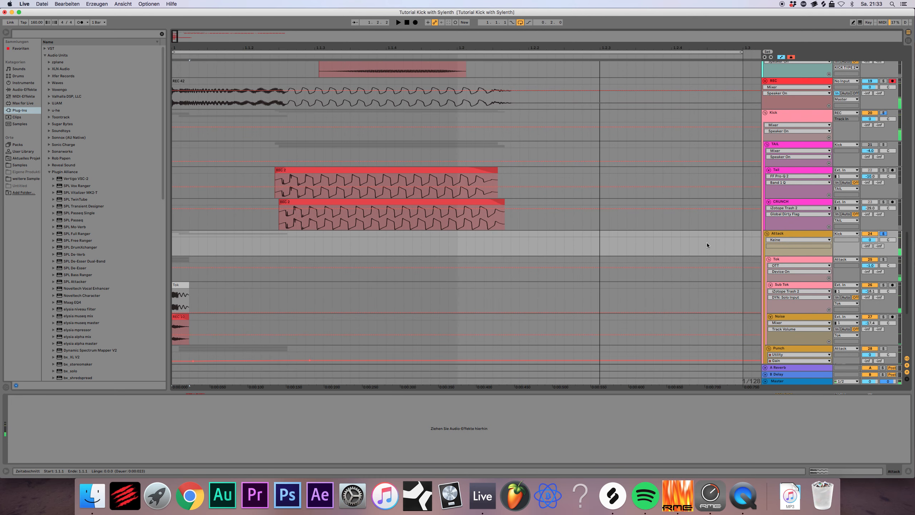
# Step: Examine the device chains of the TAIL group and the Punch Processing track
pyautogui.click(795, 146)
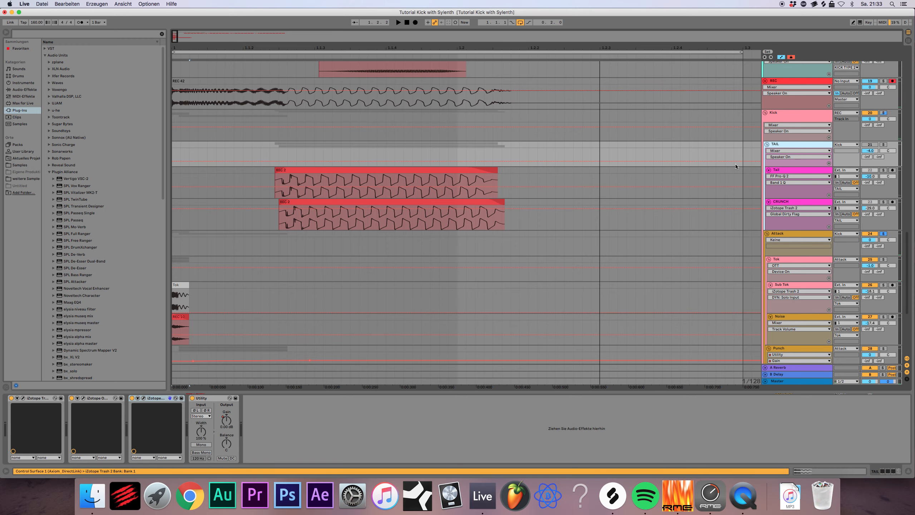
pyautogui.scroll(15, 397, 217)
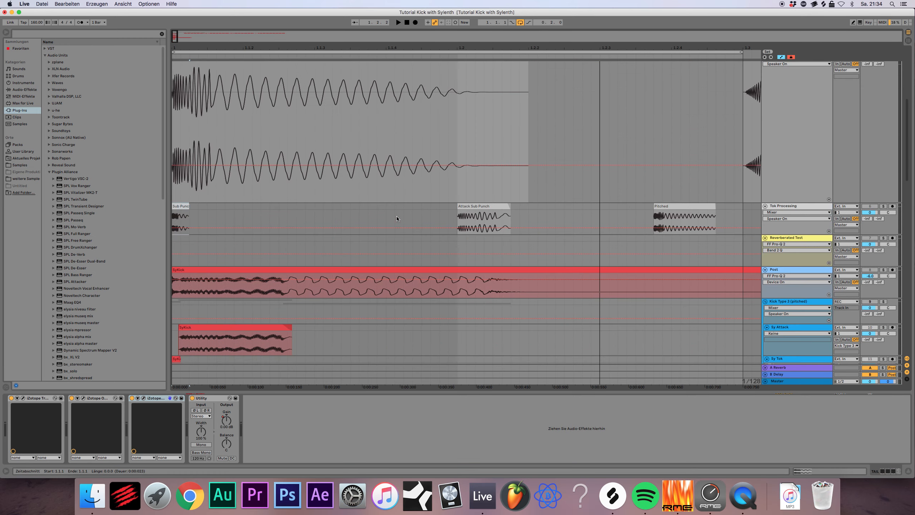
pyautogui.scroll(6, 236, 123)
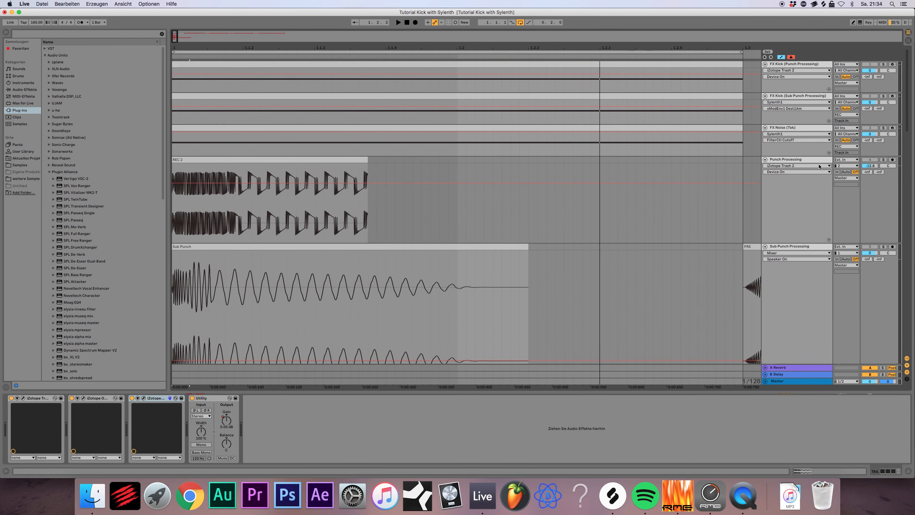
pyautogui.click(806, 160)
pyautogui.scroll(-5, 531, 179)
pyautogui.scroll(-1, 673, 277)
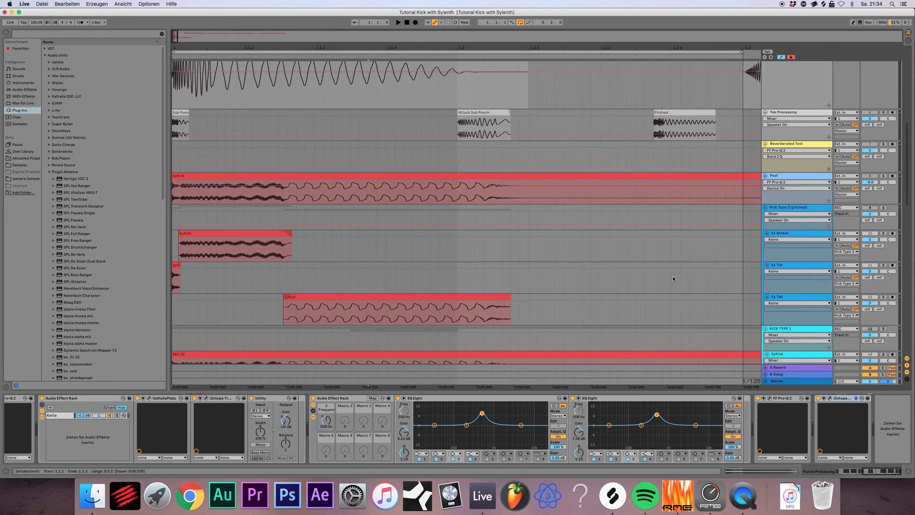
pyautogui.scroll(-3, 725, 272)
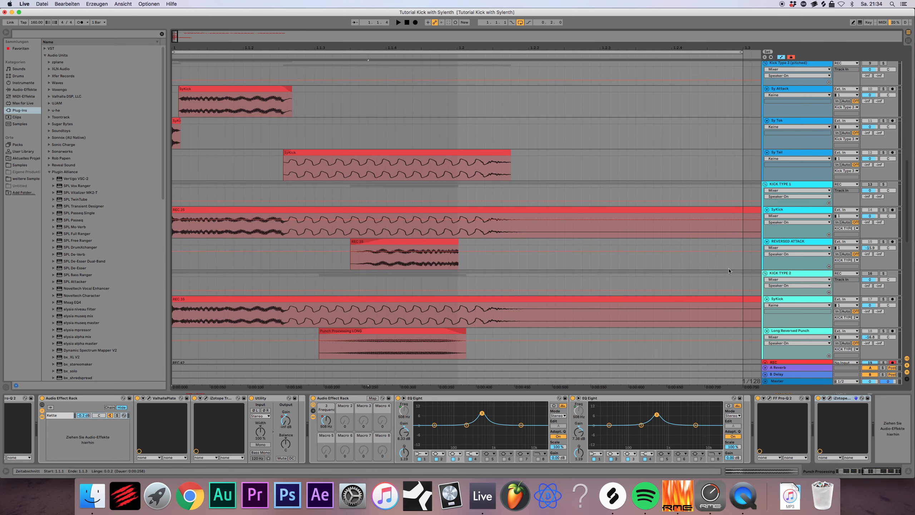
pyautogui.scroll(-6, 728, 268)
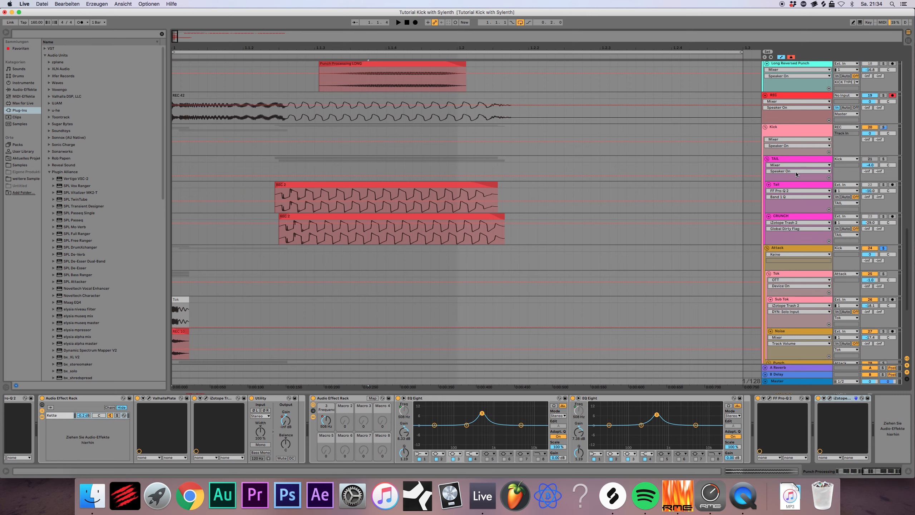
# Step: Solo the Tail track and play it with its FF Pro-Q 2 bypassed
pyautogui.click(785, 161)
pyautogui.click(785, 185)
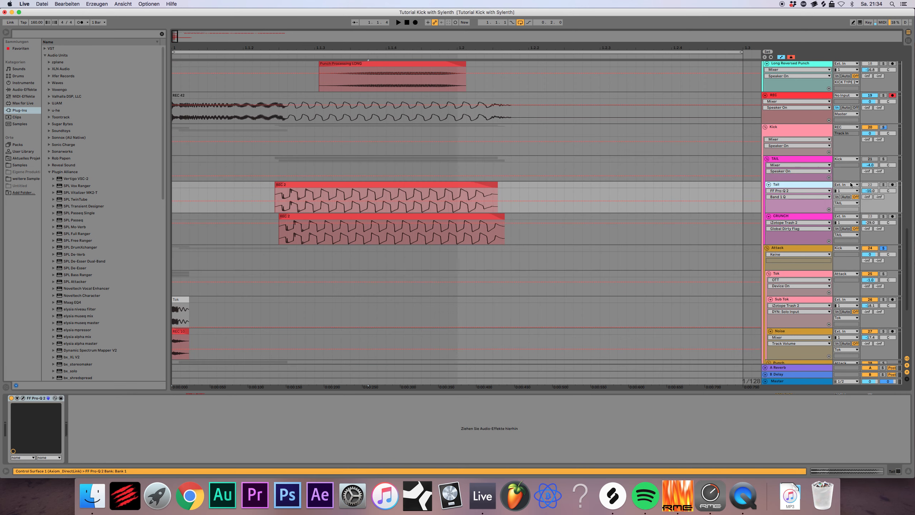
pyautogui.click(884, 185)
pyautogui.click(799, 186)
pyautogui.press('space')
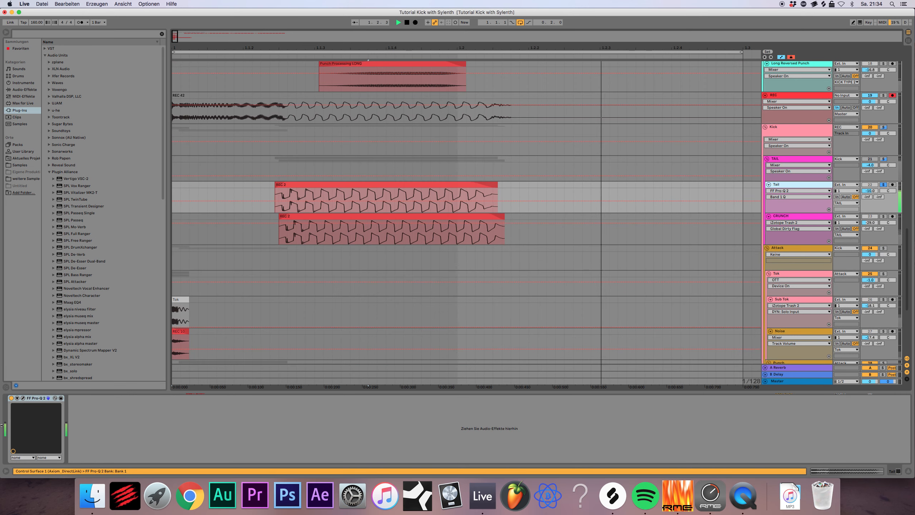
pyautogui.press('space')
pyautogui.click(11, 398)
pyautogui.press('space')
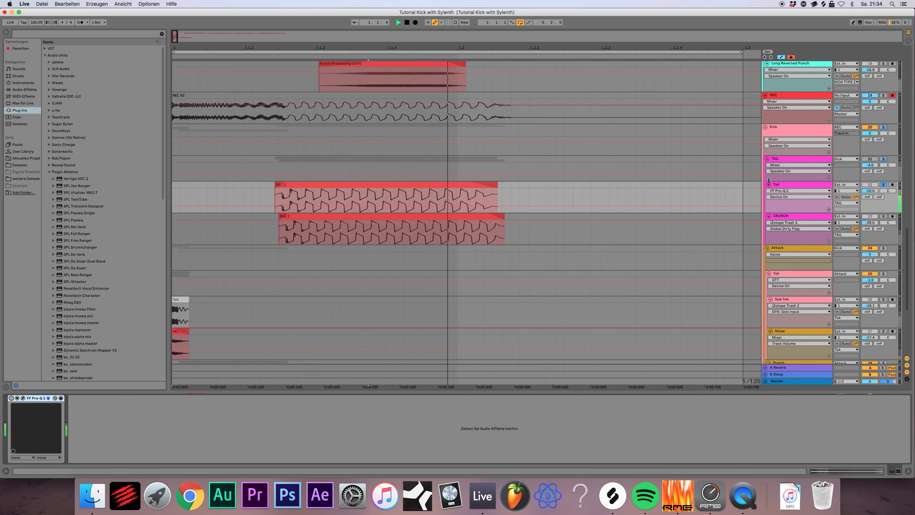
# Step: Solo the TAIL group and mute the CRUNCH track during playback to hear only the Tail layer
pyautogui.click(812, 131)
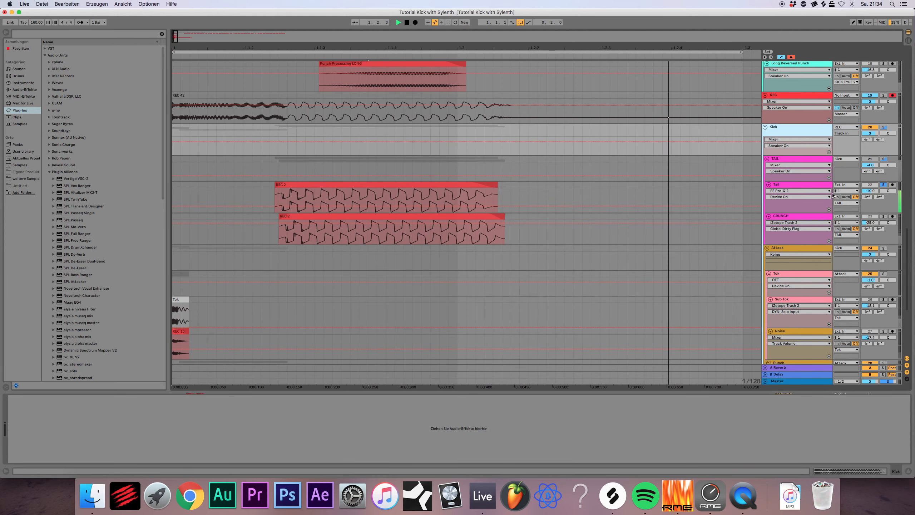
pyautogui.click(883, 159)
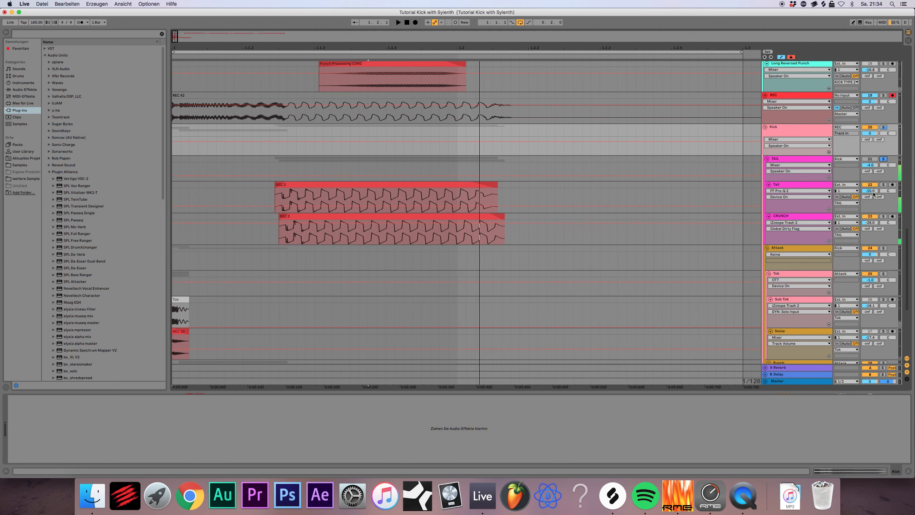
pyautogui.click(871, 217)
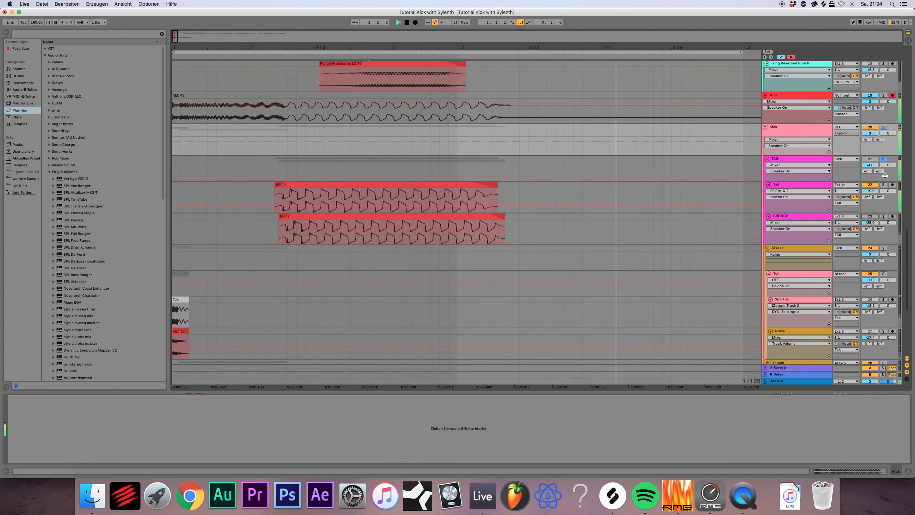
pyautogui.click(791, 182)
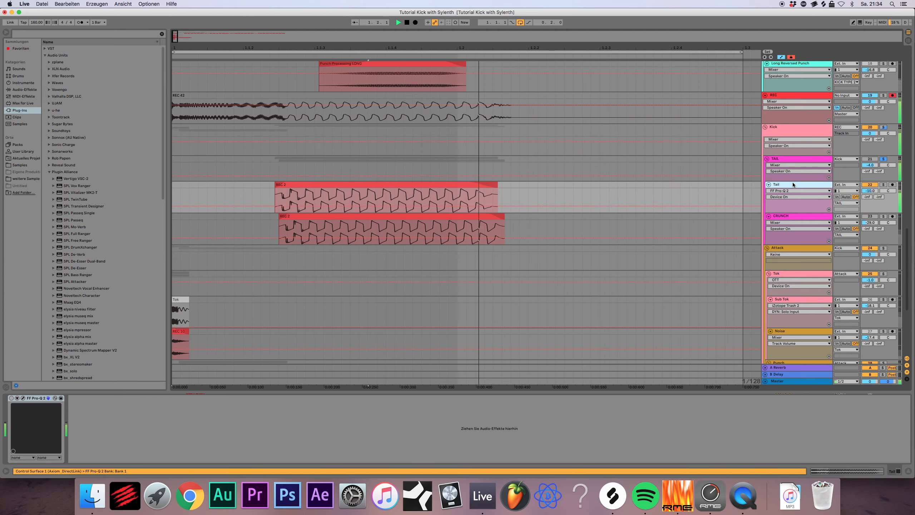
pyautogui.press('space')
# Step: Bypass the TAIL group's Utility, the iZotope Trash 2 before it and the second iZotope plug-in, and audition the result
pyautogui.click(775, 159)
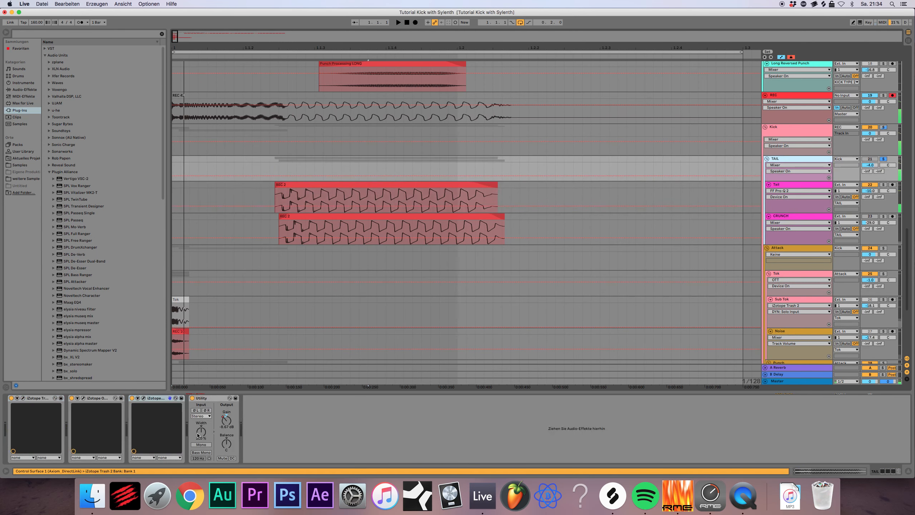
pyautogui.click(192, 398)
pyautogui.click(132, 398)
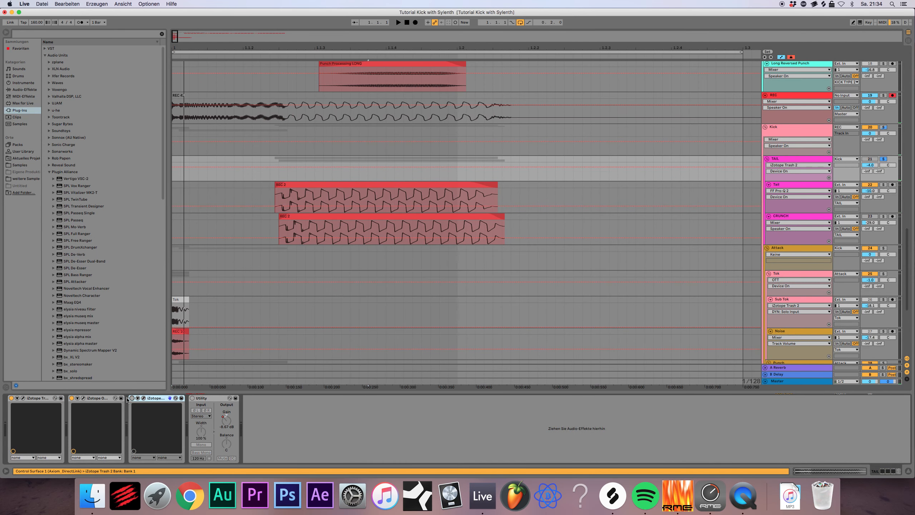
pyautogui.press('space')
pyautogui.click(71, 399)
# Step: Solo the CRUNCH track and bypass its first Utility, both FF Pro-Q 2 equalizers, iZotope Trash 2 and EQ Eight
pyautogui.click(798, 184)
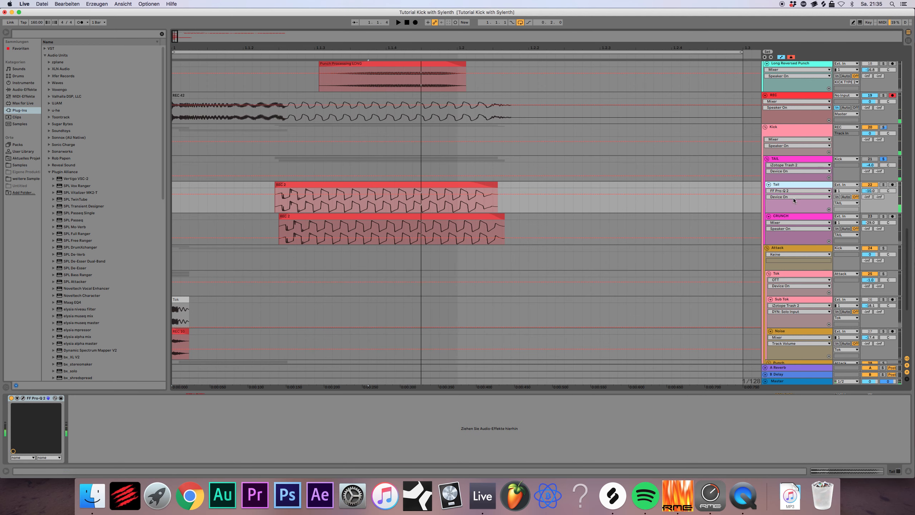
pyautogui.click(789, 216)
pyautogui.click(883, 216)
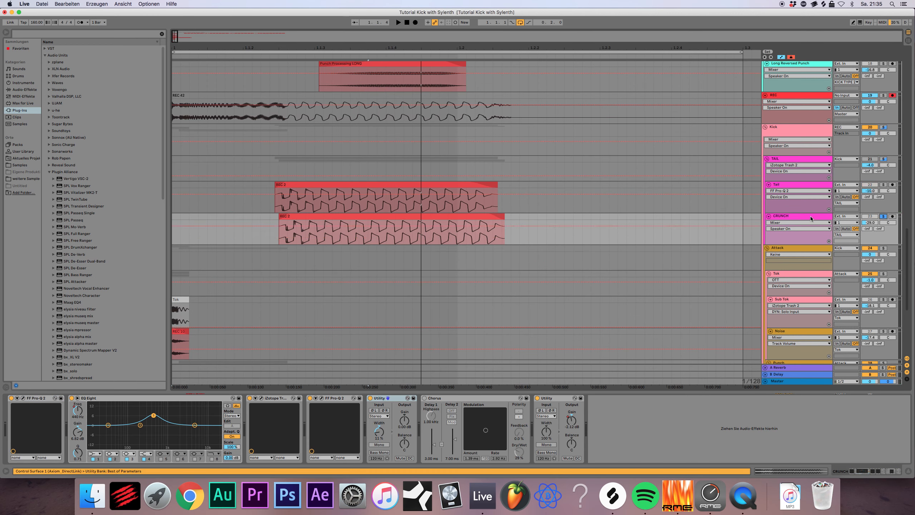
pyautogui.click(371, 398)
pyautogui.click(310, 398)
pyautogui.click(249, 398)
pyautogui.click(71, 398)
pyautogui.click(11, 397)
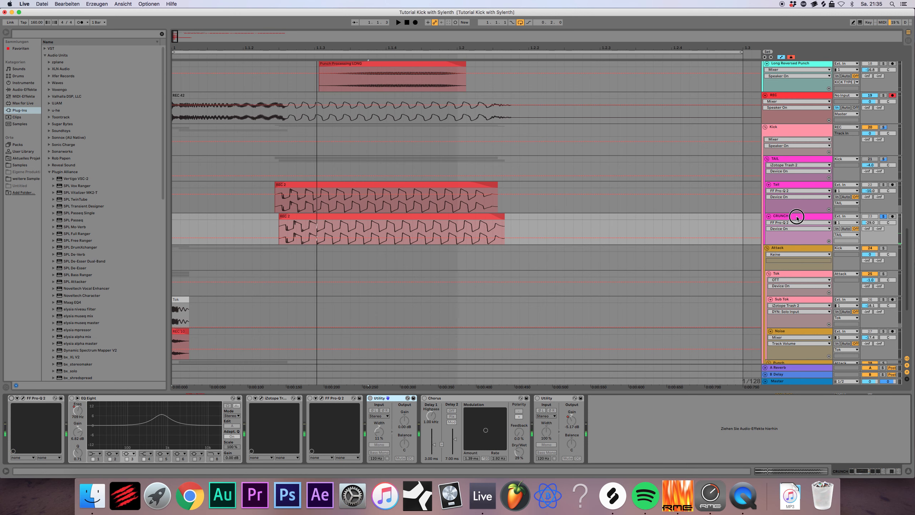
# Step: Solo the TAIL group, mute the Tail track and play the unprocessed CRUNCH layer through the group
pyautogui.click(797, 216)
pyautogui.click(883, 159)
pyautogui.click(872, 185)
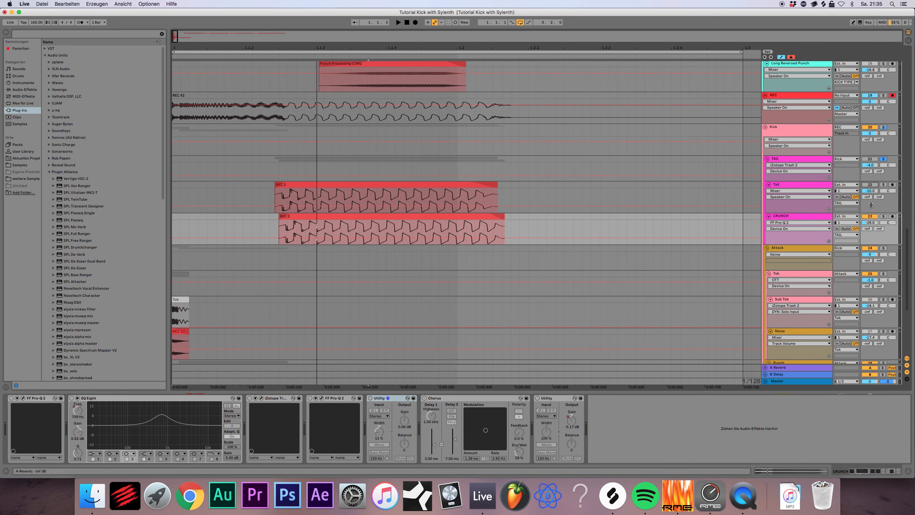
pyautogui.press('space')
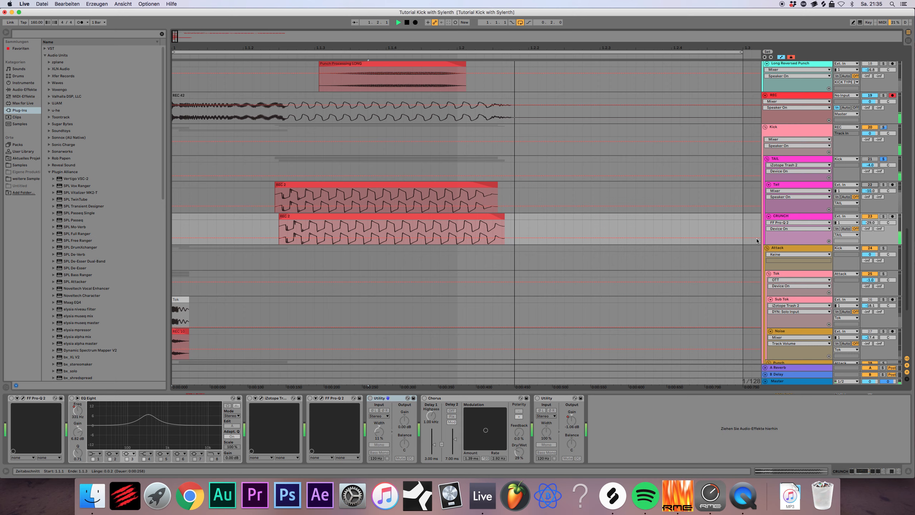
# Step: Examine the low cut in the CRUNCH track's first FF Pro-Q 2 during playback and close its window
pyautogui.click(806, 217)
pyautogui.click(24, 399)
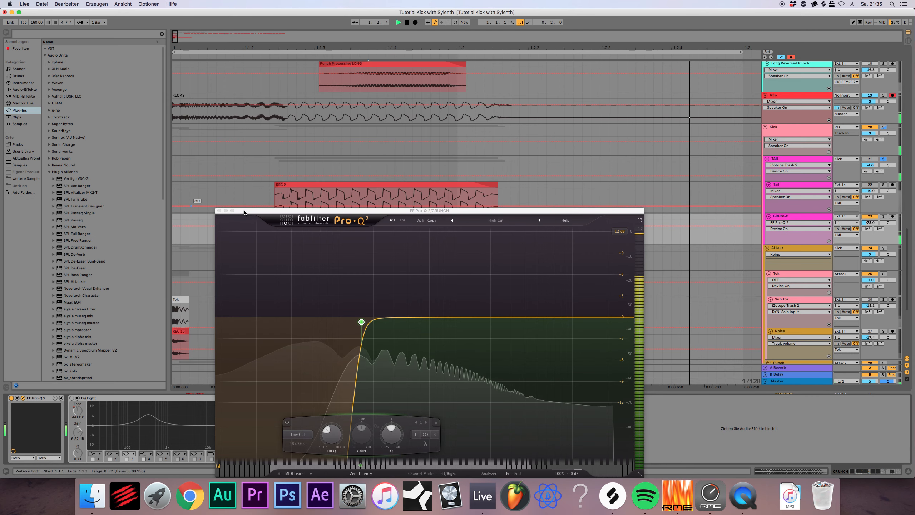
pyautogui.click(220, 211)
# Step: Re-enable EQ Eight and iZotope Trash 2 on the CRUNCH track and open Trash 2's interface
pyautogui.click(72, 398)
pyautogui.click(250, 398)
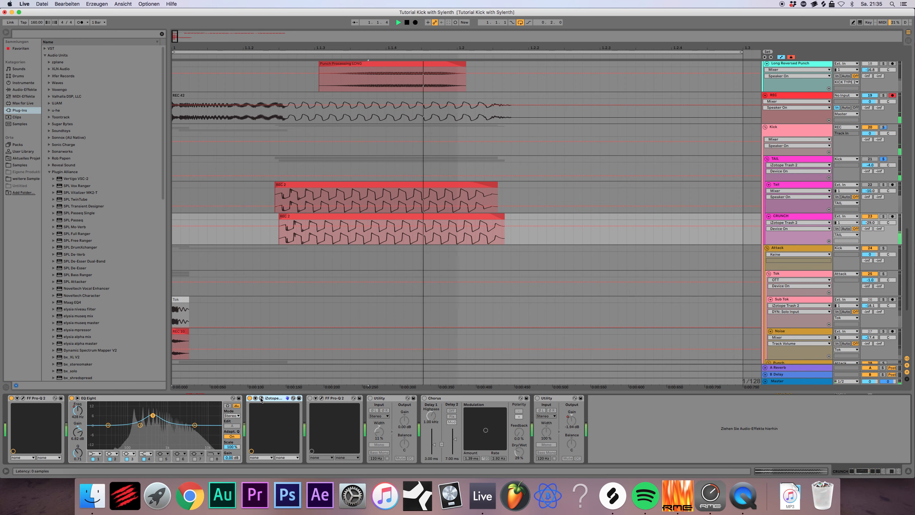
pyautogui.click(261, 398)
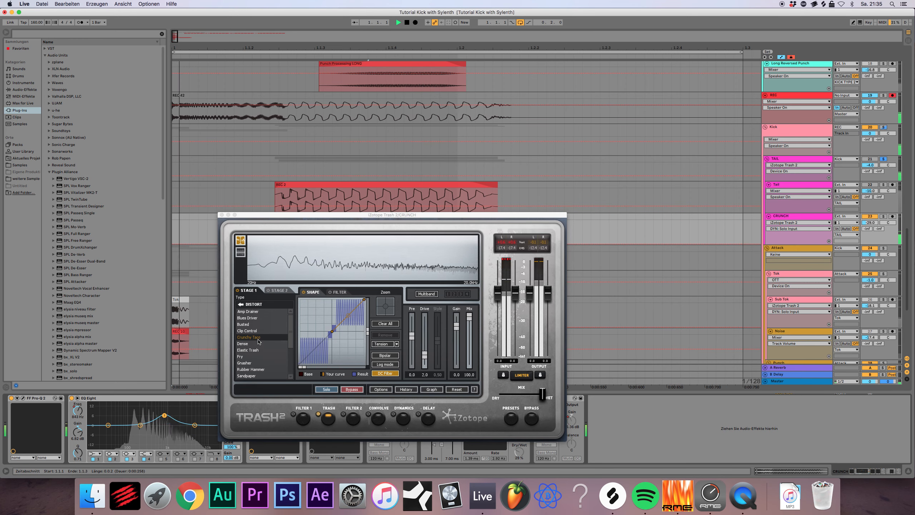
# Step: Close Trash 2, re-enable the CRUNCH track's second FF Pro-Q 2 after viewing its interface, and re-enable the first Utility
pyautogui.click(222, 215)
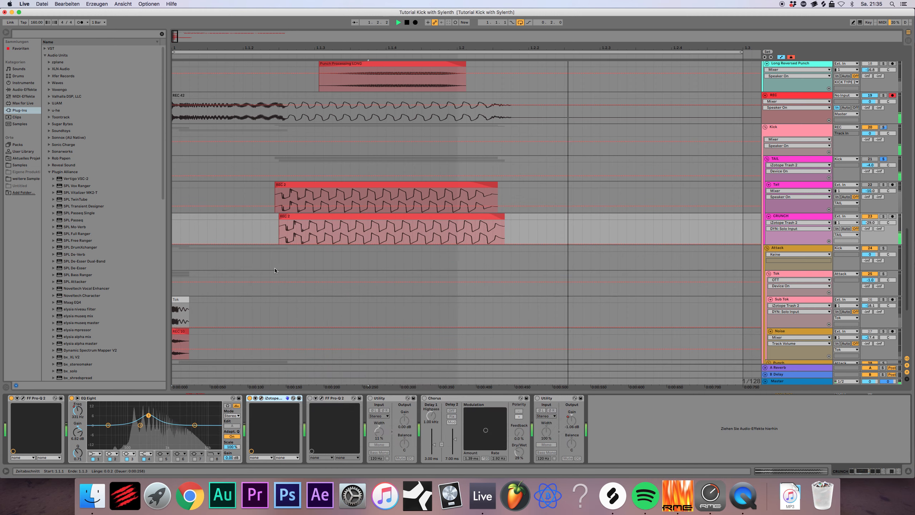
pyautogui.click(322, 398)
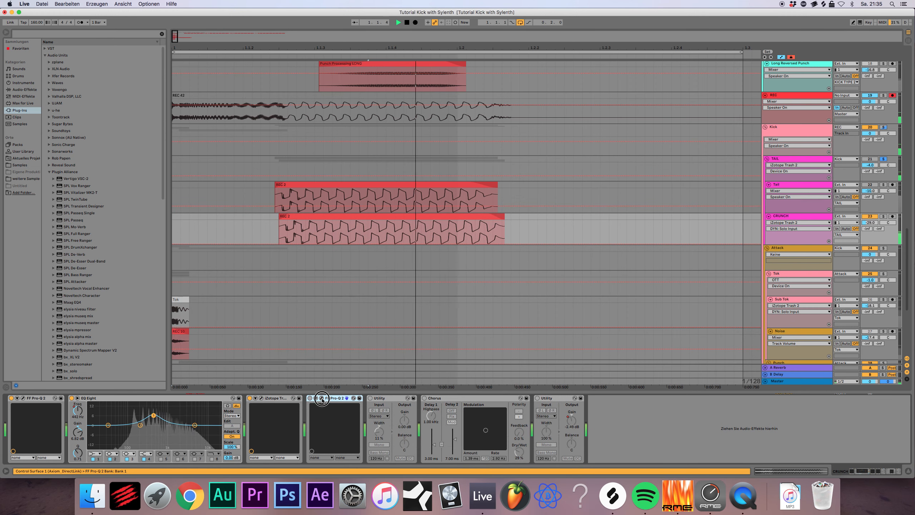
pyautogui.click(224, 210)
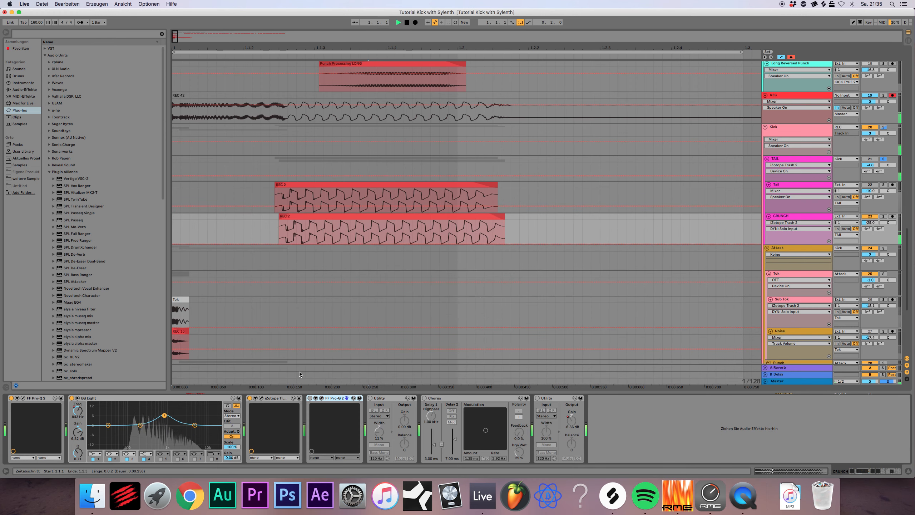
pyautogui.click(392, 399)
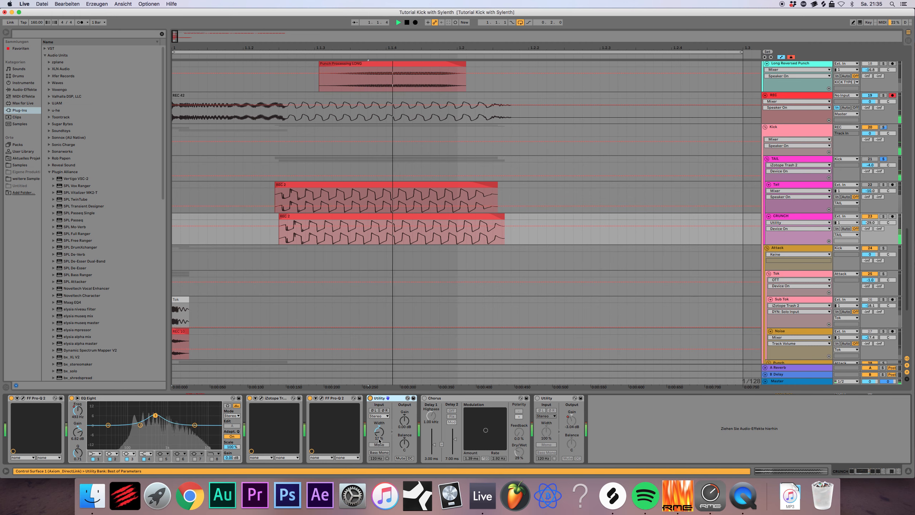
pyautogui.click(371, 399)
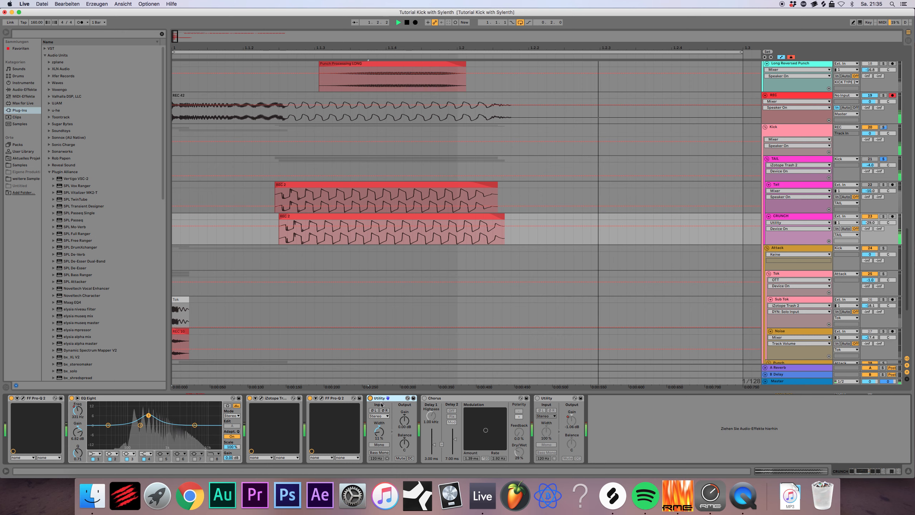
# Step: Re-enable the Chorus and the last Utility on the CRUNCH track during playback
pyautogui.click(464, 407)
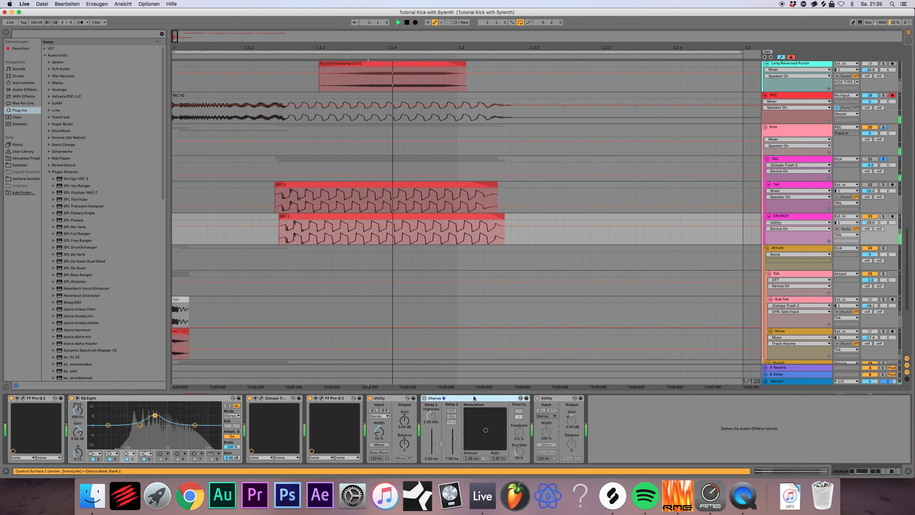
pyautogui.click(424, 398)
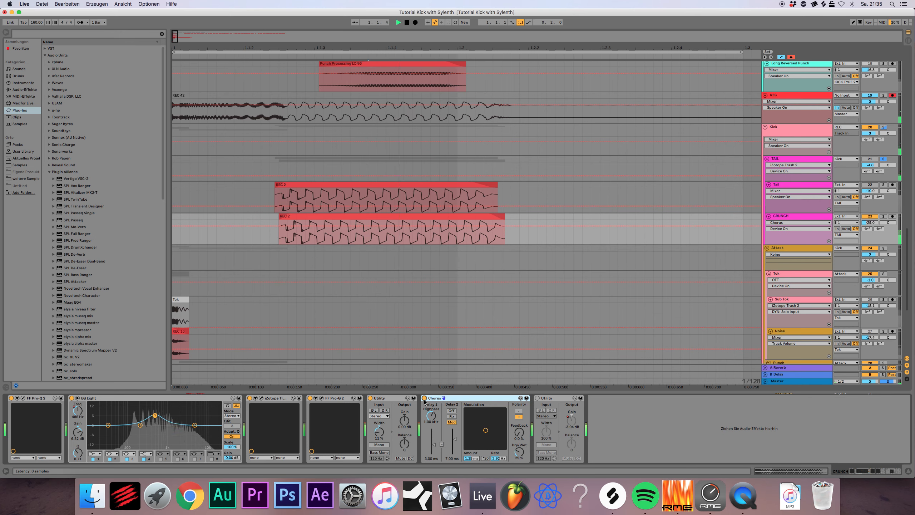
pyautogui.click(536, 401)
pyautogui.click(538, 398)
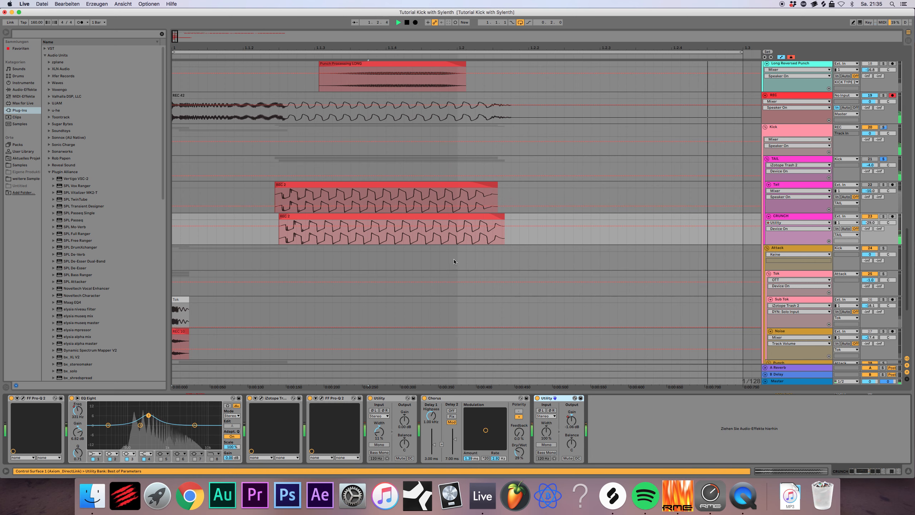
# Step: Mute the CRUNCH track and play the TAIL group with all of its group devices bypassed
pyautogui.click(781, 160)
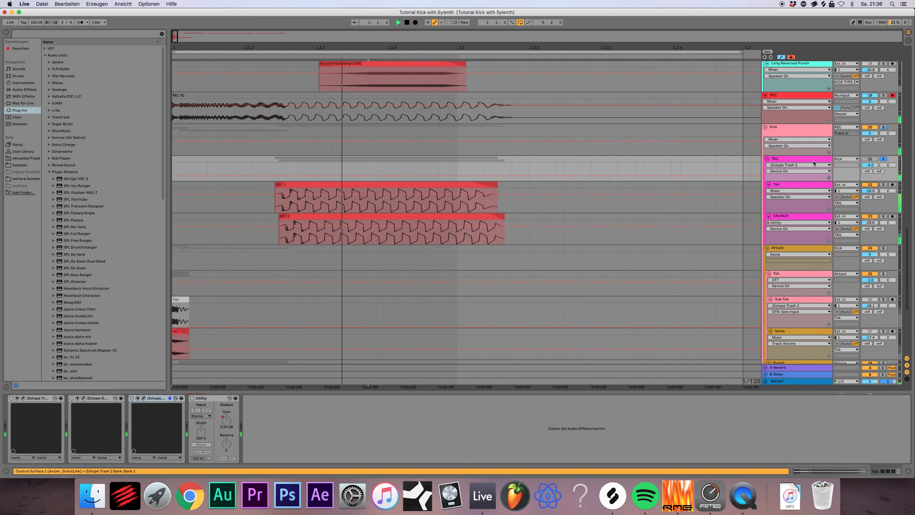
pyautogui.press('space')
pyautogui.click(870, 161)
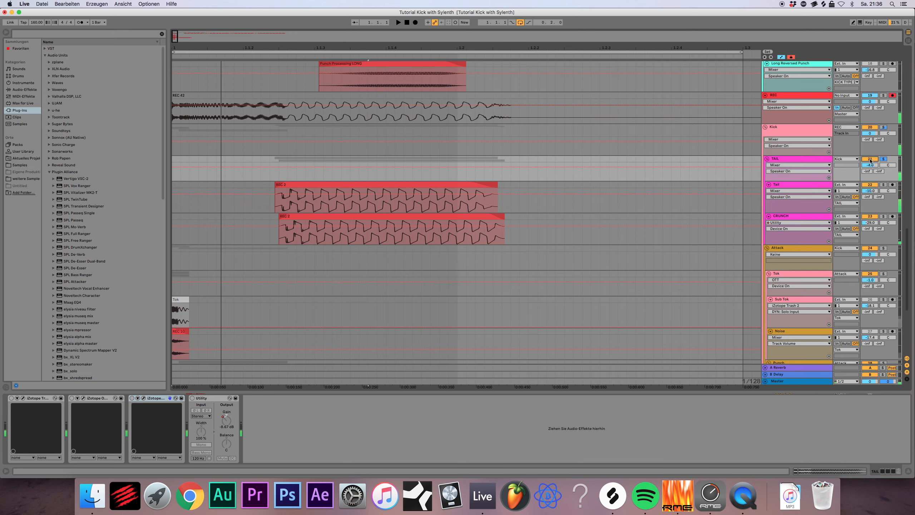
pyautogui.click(870, 217)
pyautogui.click(829, 160)
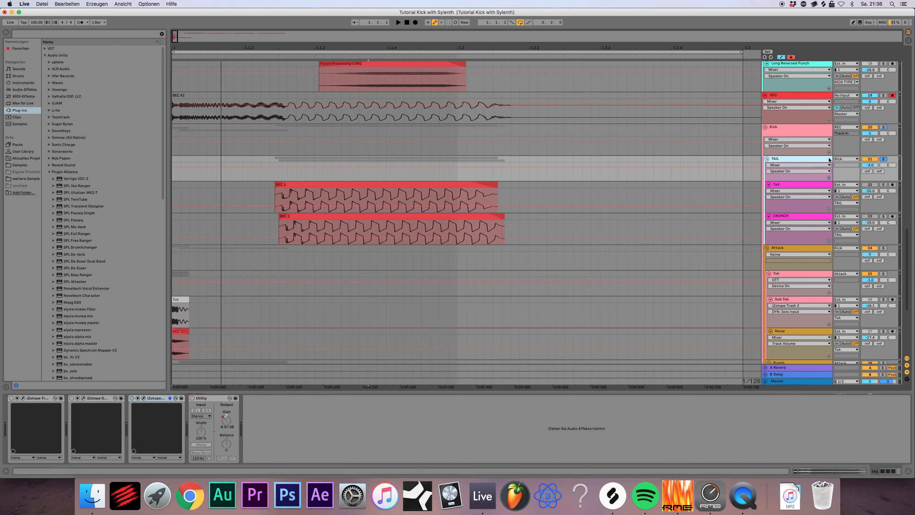
pyautogui.click(882, 159)
pyautogui.click(30, 402)
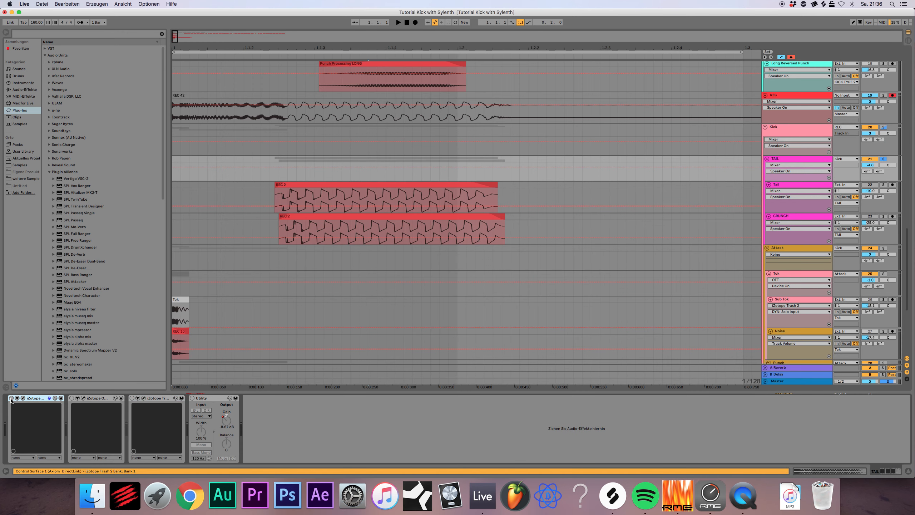
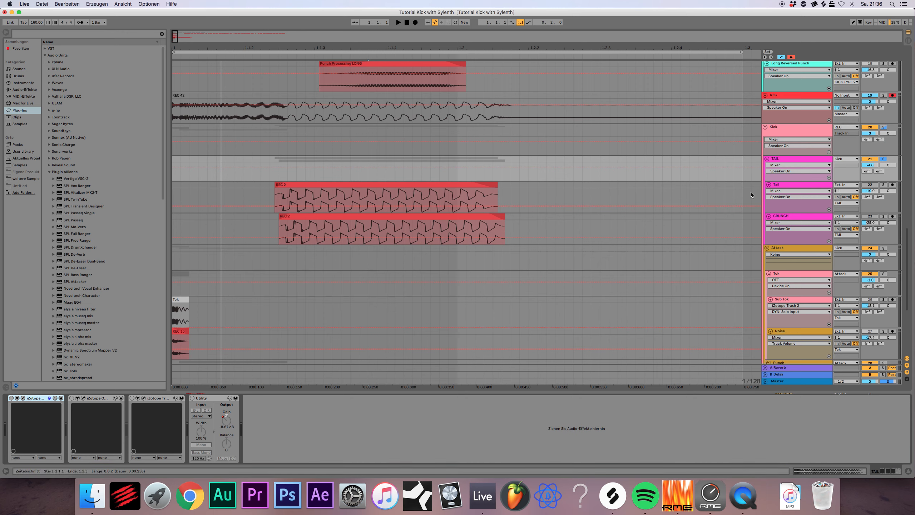
pyautogui.press('space')
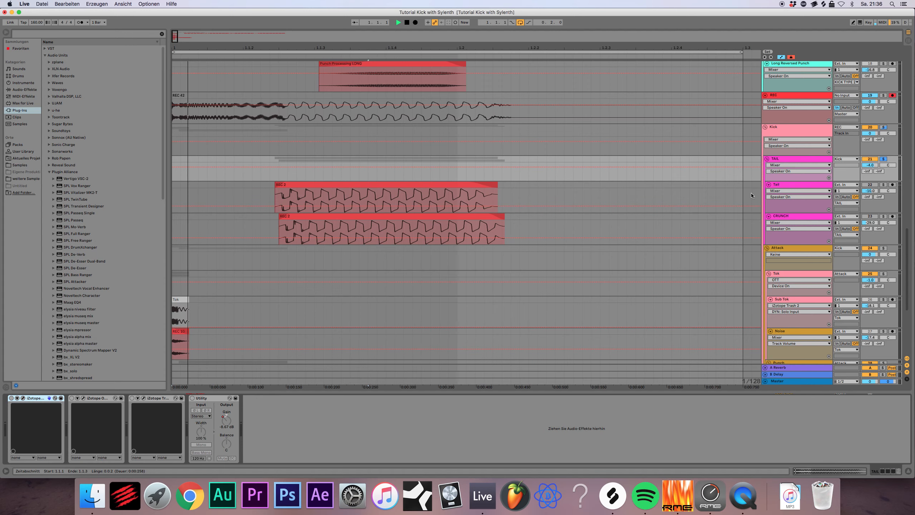
pyautogui.press('space')
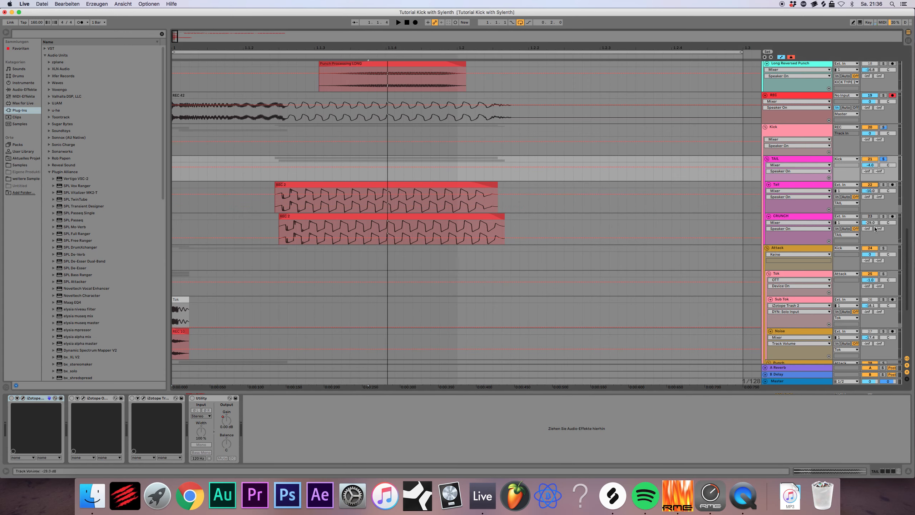
pyautogui.press('space')
# Step: Re-enable the TAIL group's first iZotope Trash 2, show its waveshaping curve during playback and close its window
pyautogui.click(24, 399)
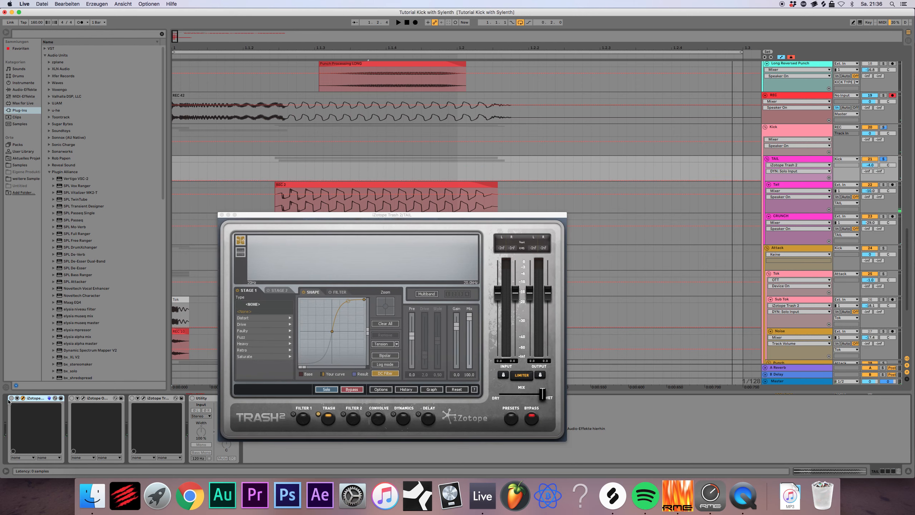
pyautogui.press('space')
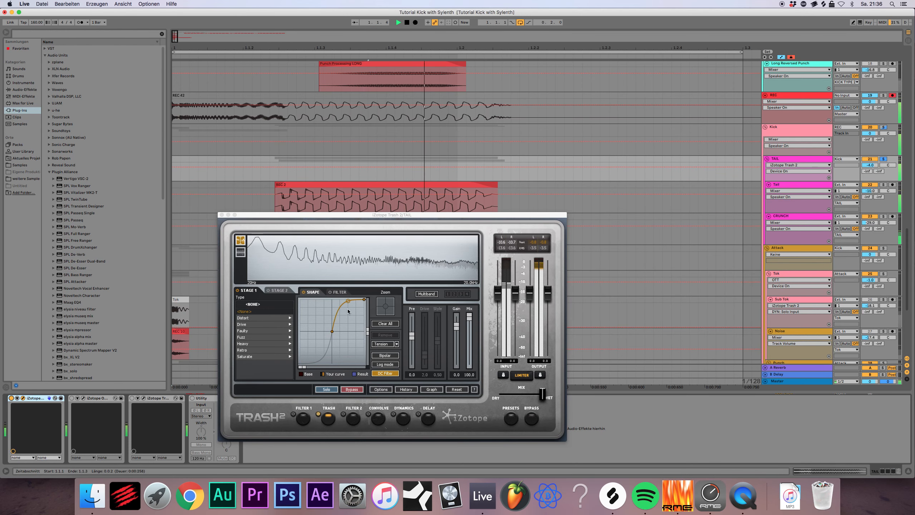
pyautogui.moveTo(349, 301); pyautogui.dragTo(348, 301)
pyautogui.click(221, 215)
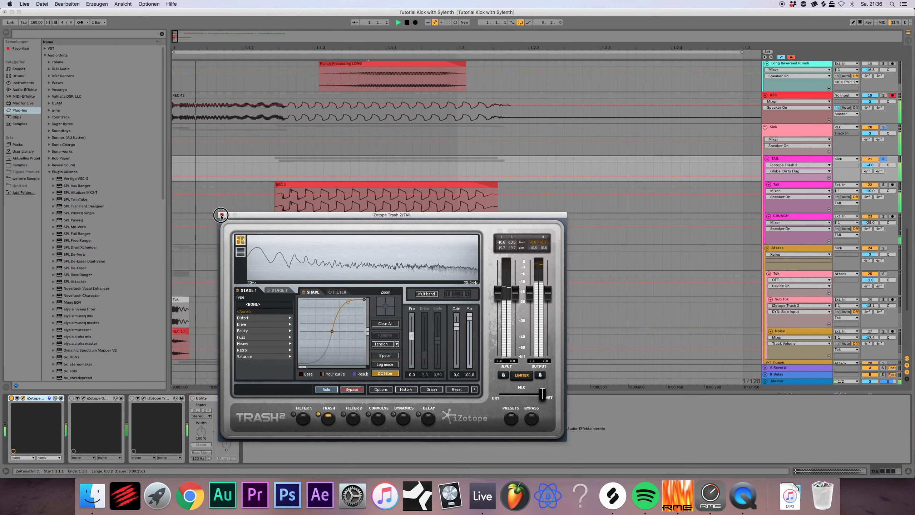
# Step: Re-enable the iZotope Ozone 6 Imager on the TAIL group and play the loop with its interface open
pyautogui.click(78, 399)
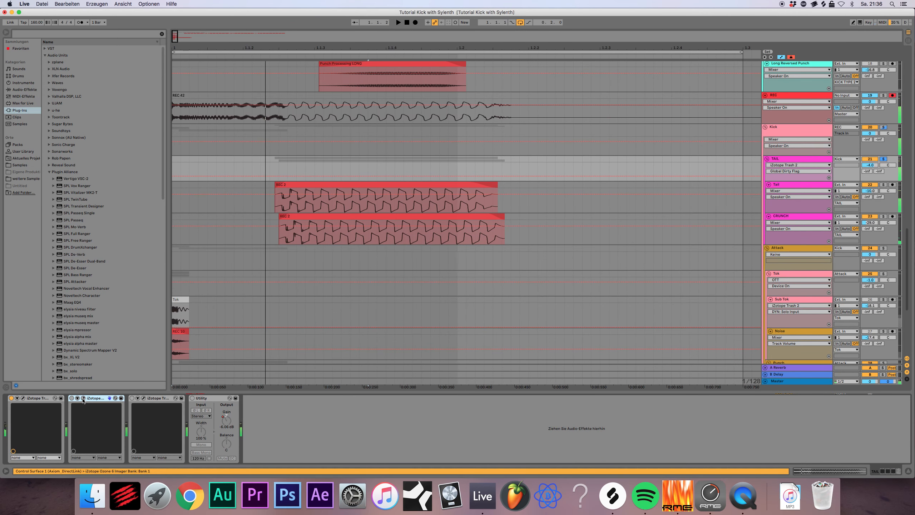
pyautogui.click(83, 399)
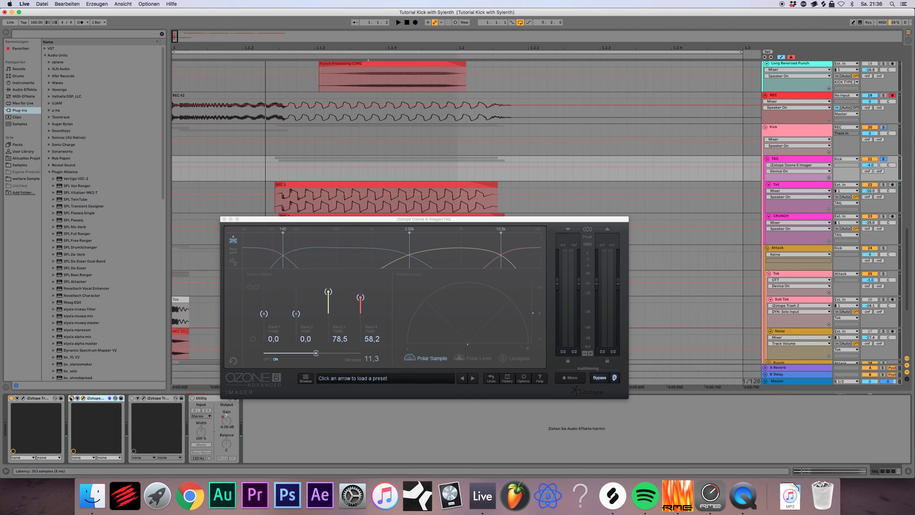
pyautogui.moveTo(398, 220); pyautogui.dragTo(385, 217)
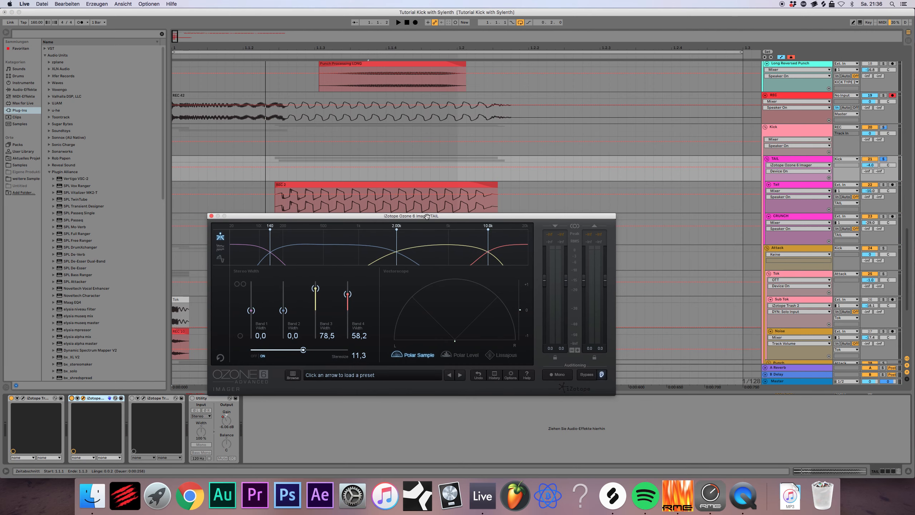
pyautogui.press('space')
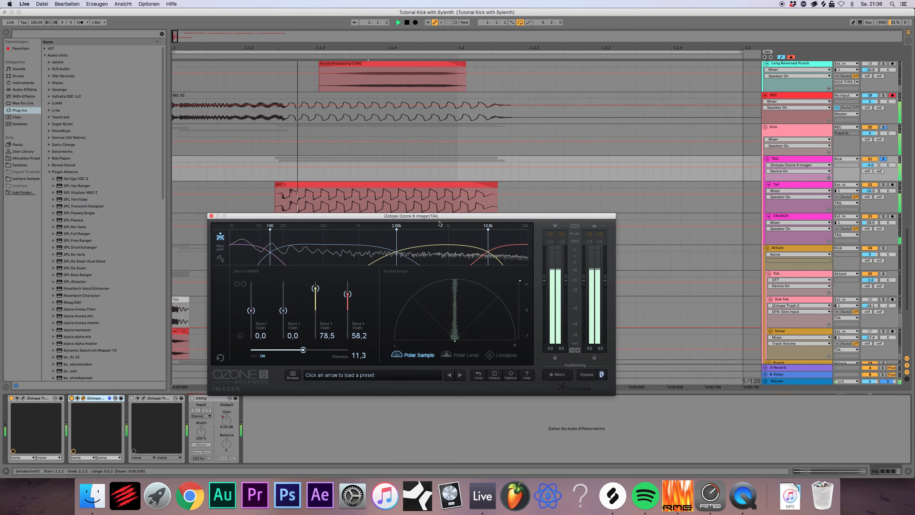
# Step: Audition the Imager's third band on its own, restore all bands and close the Imager window
pyautogui.moveTo(444, 257)
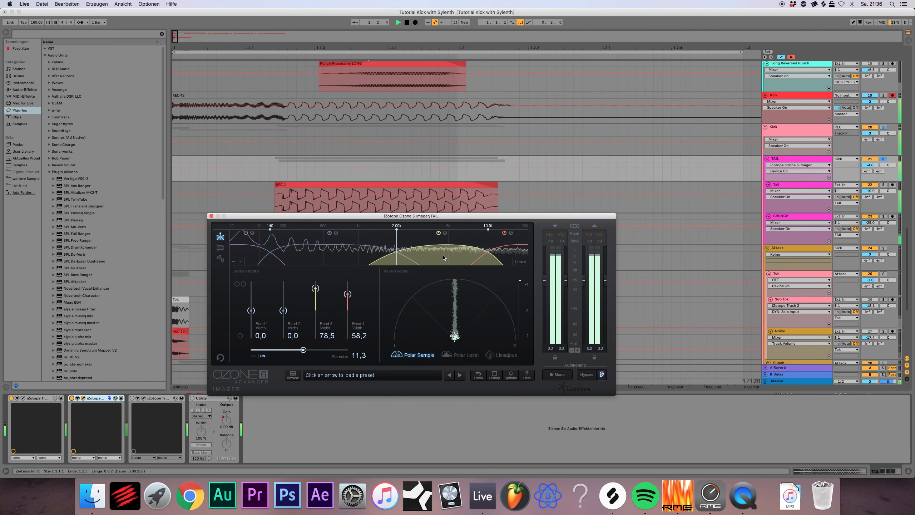
pyautogui.click(445, 233)
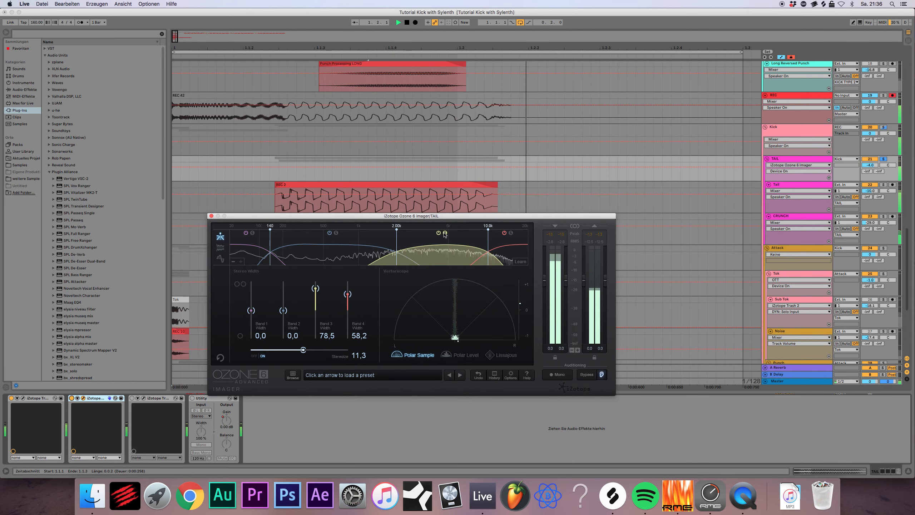
pyautogui.click(445, 233)
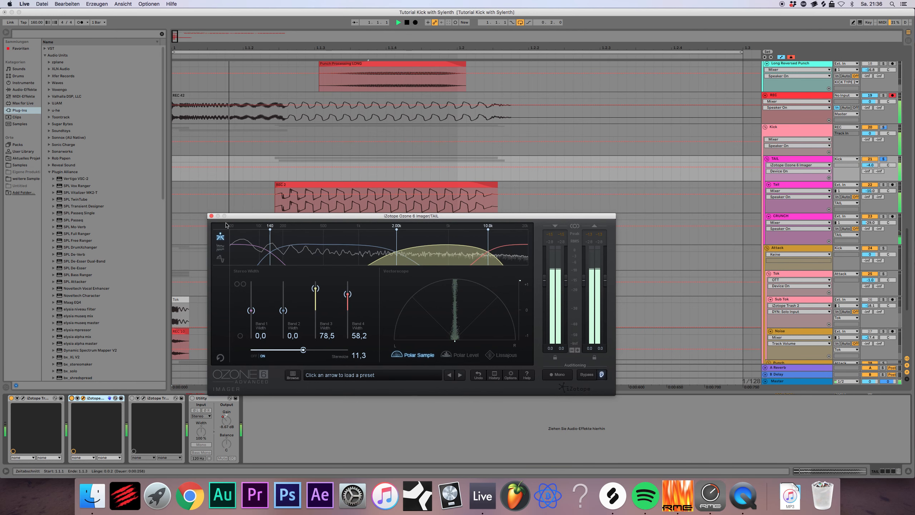
pyautogui.click(211, 215)
# Step: Re-enable the TAIL group's second iZotope Trash 2 and its Utility, view Trash 2's settings and play the full chain
pyautogui.click(143, 398)
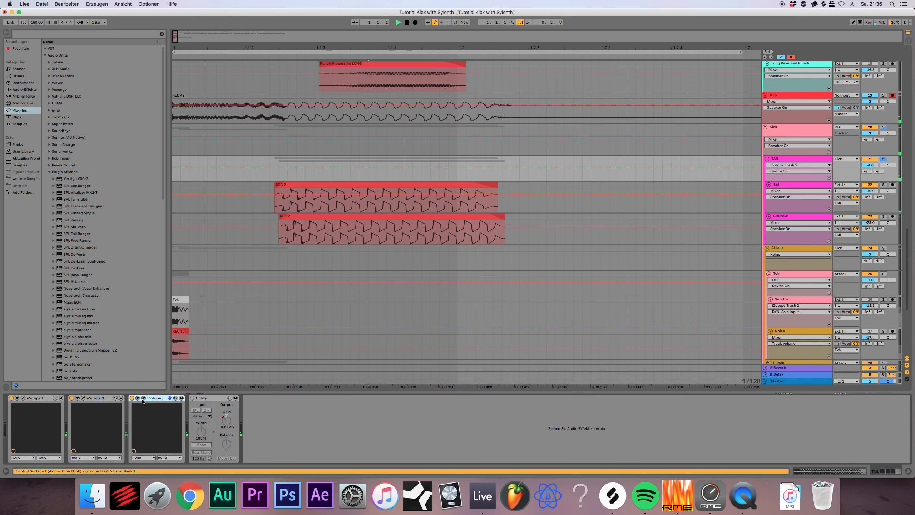
pyautogui.click(143, 399)
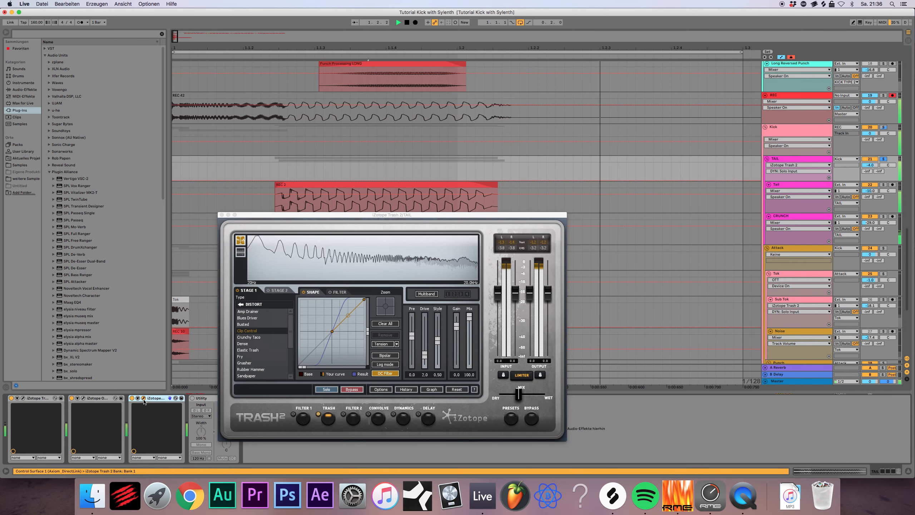
pyautogui.click(222, 215)
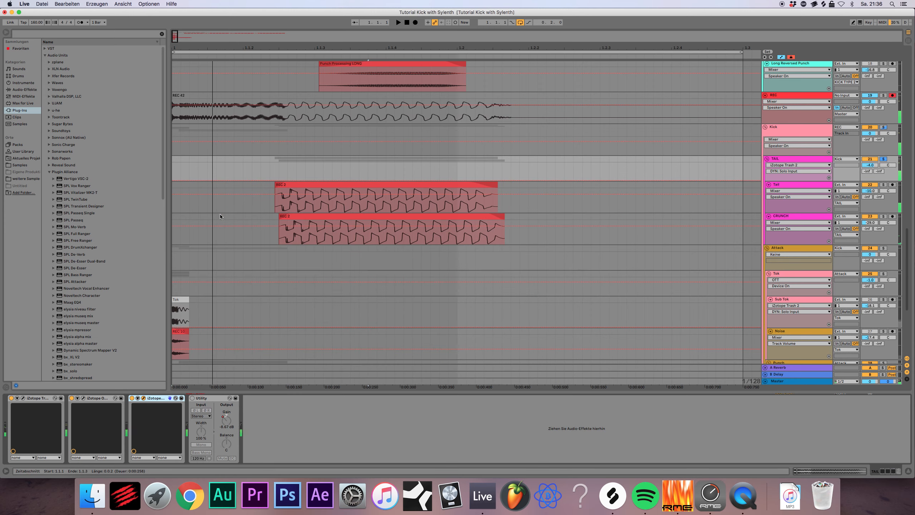
pyautogui.click(203, 399)
pyautogui.press('space')
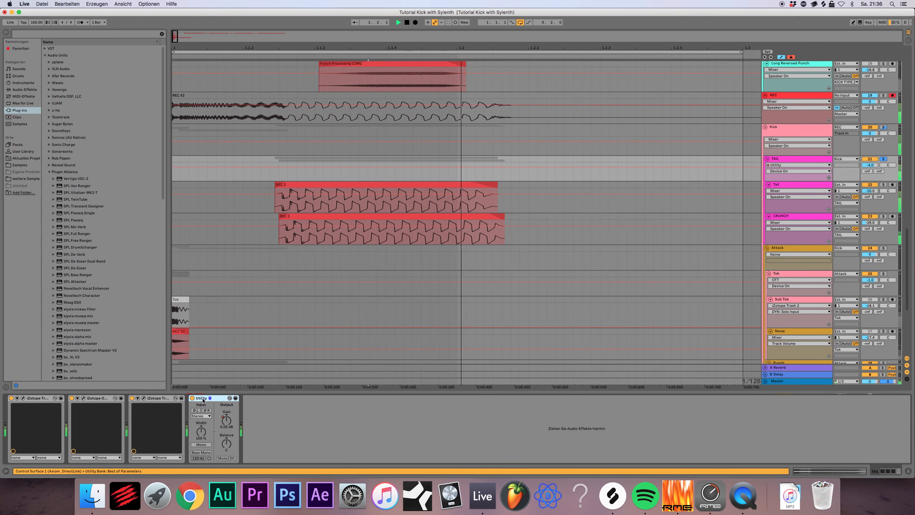
pyautogui.press('space')
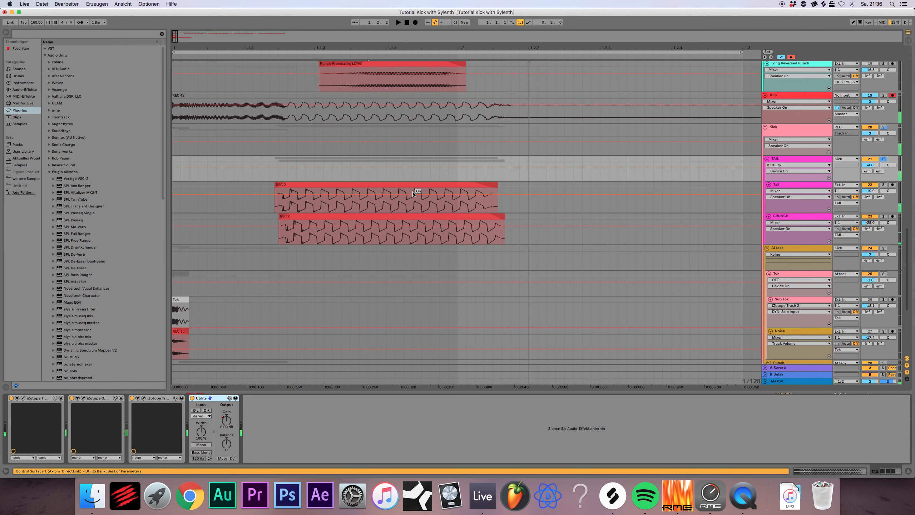
# Step: Solo the Kick group instead of the TAIL group and play the complete kick
pyautogui.click(787, 128)
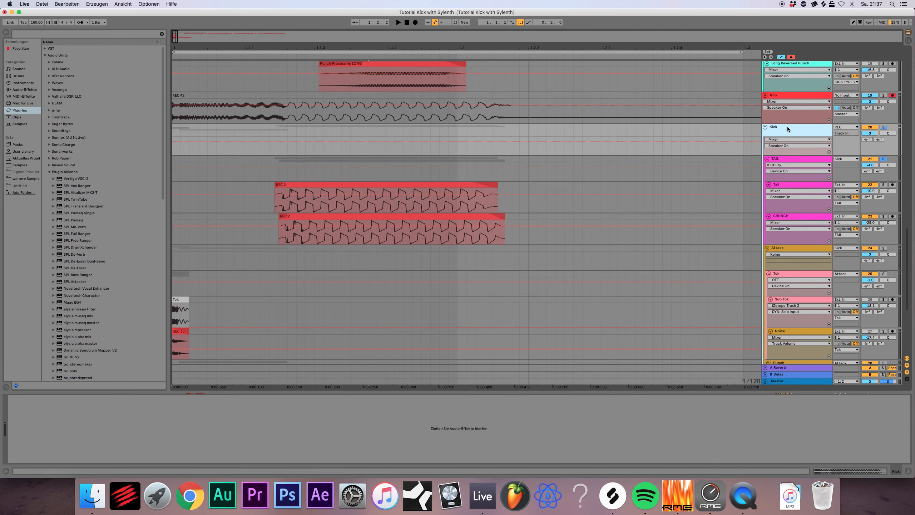
pyautogui.click(886, 129)
pyautogui.press('space')
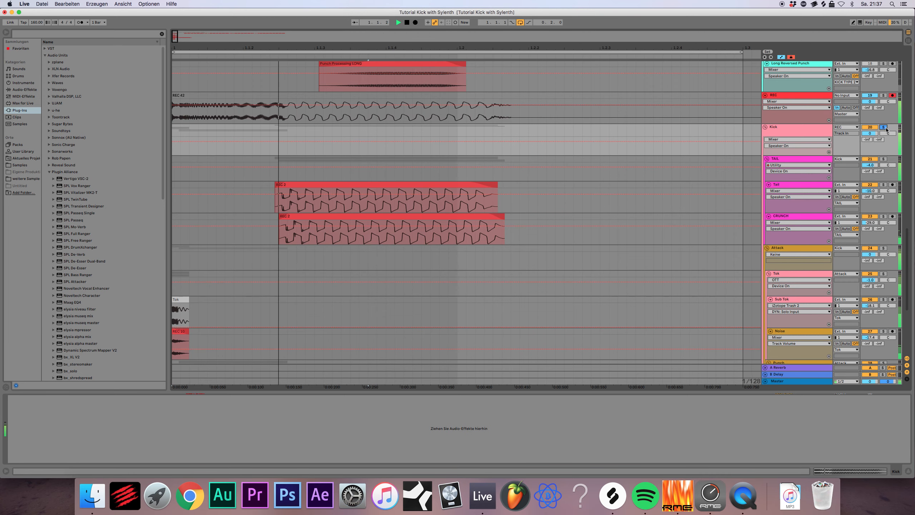
# Step: Zoom out the arrangement and bring the Sub Punch Processing track into view
pyautogui.scroll(10, 200, 65)
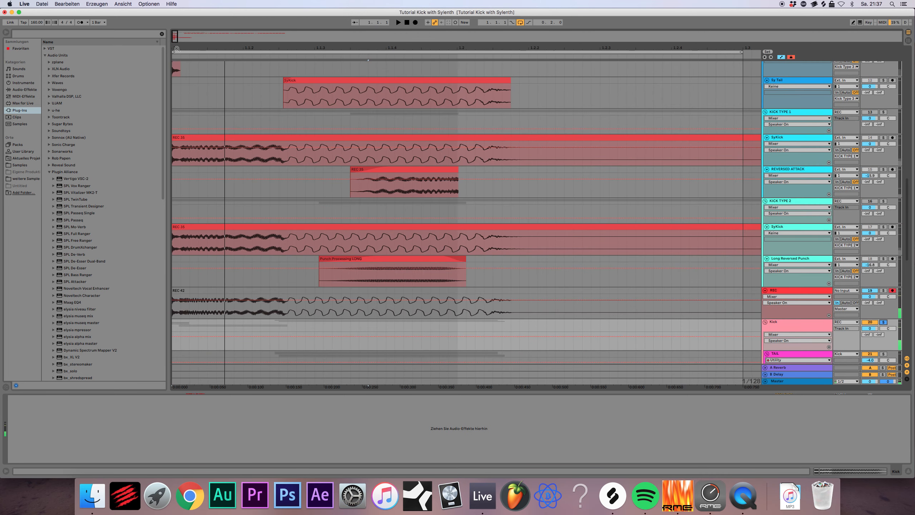
pyautogui.moveTo(200, 48); pyautogui.dragTo(200, 22)
pyautogui.scroll(10, 274, 260)
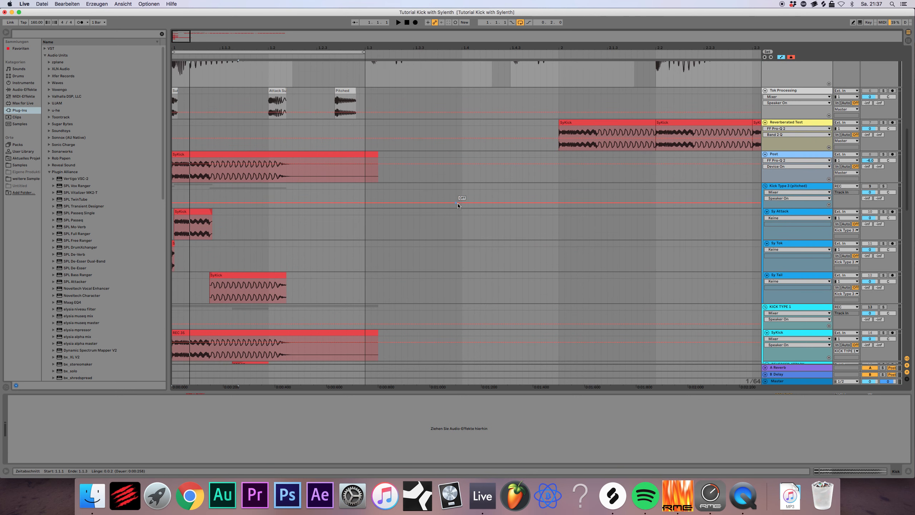
pyautogui.scroll(10, 423, 208)
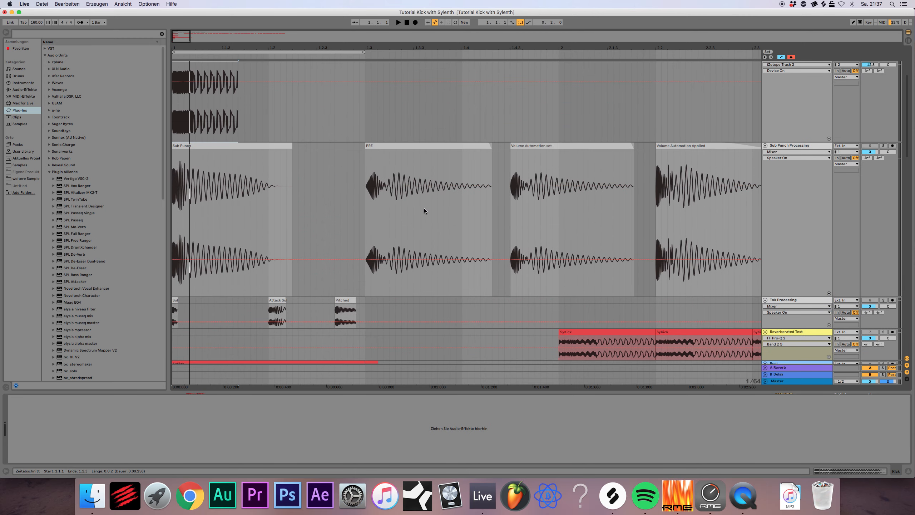
# Step: Examine the kick group layers and locate the REC 42 recording on the REC track
pyautogui.scroll(-10, 424, 209)
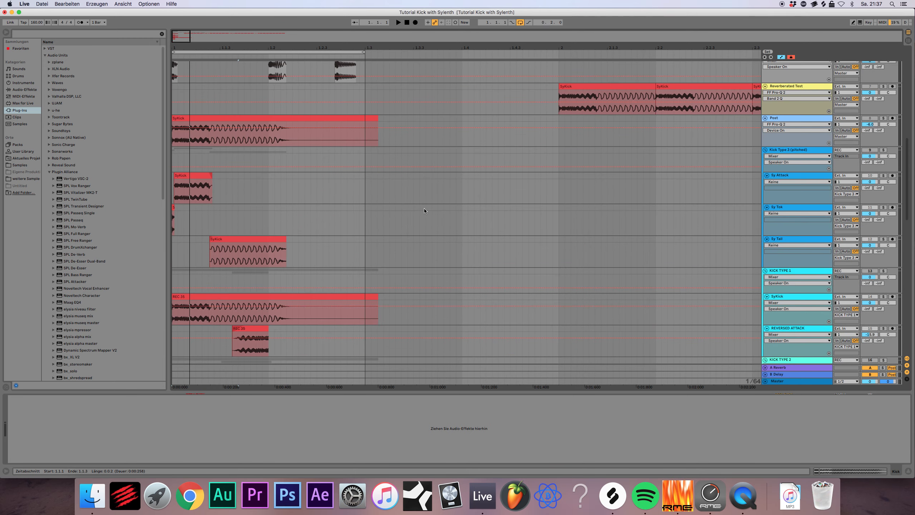
pyautogui.scroll(-8, 424, 208)
pyautogui.click(792, 257)
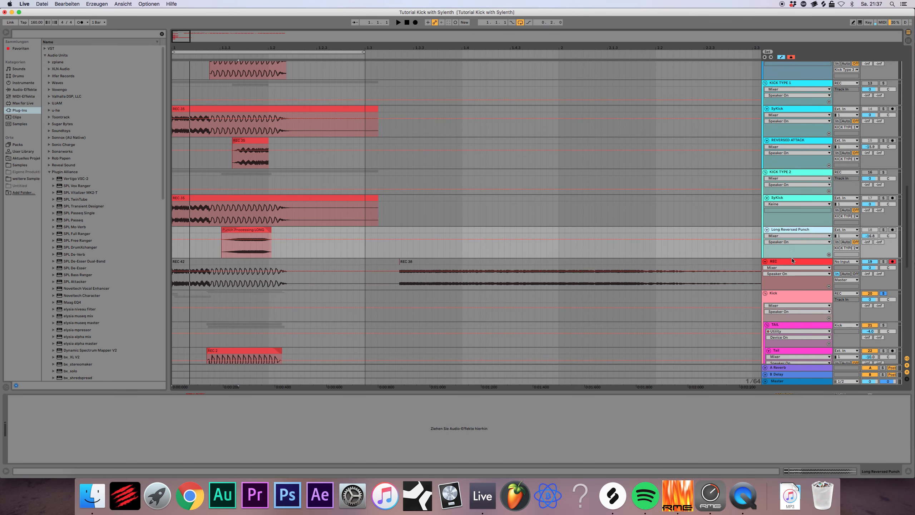
pyautogui.click(792, 258)
pyautogui.click(243, 262)
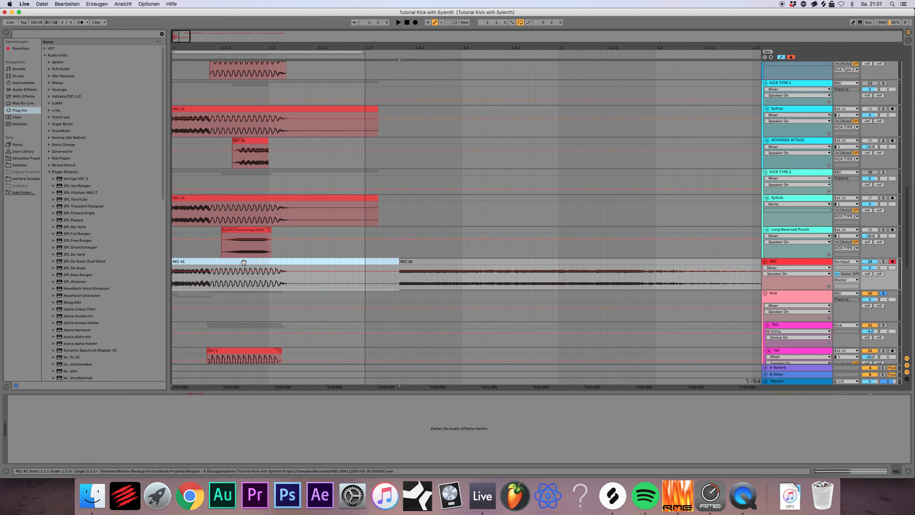
pyautogui.scroll(5, 244, 262)
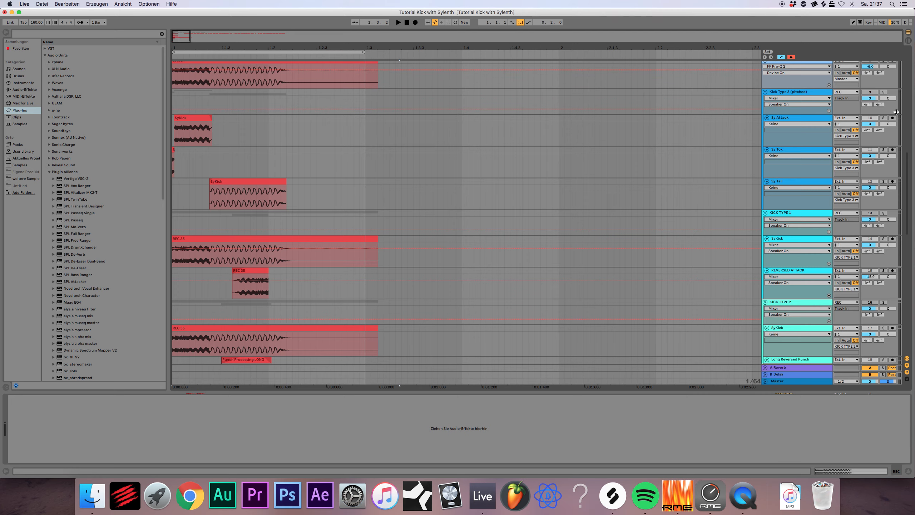
pyautogui.scroll(5, 673, 70)
pyautogui.scroll(-3, 752, 293)
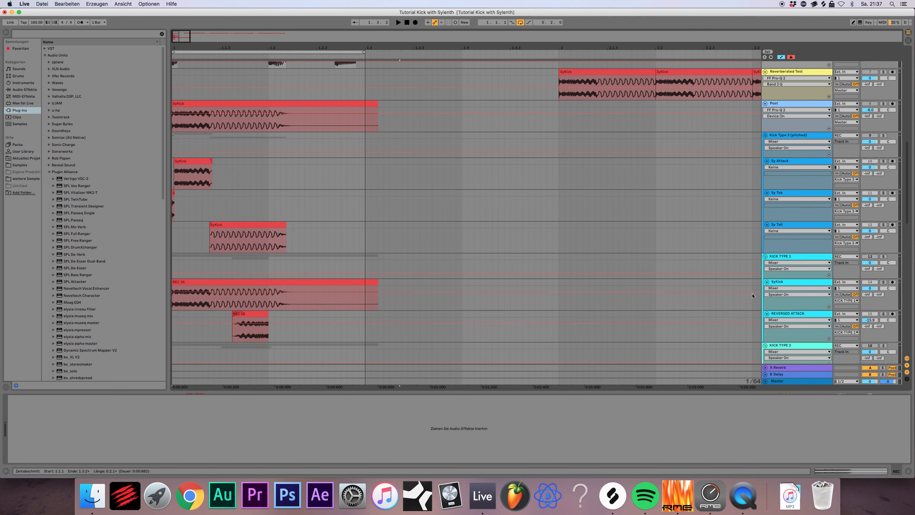
# Step: Enable and solo the KICK TYPE 1 group and play its kick
pyautogui.click(788, 257)
pyautogui.click(887, 256)
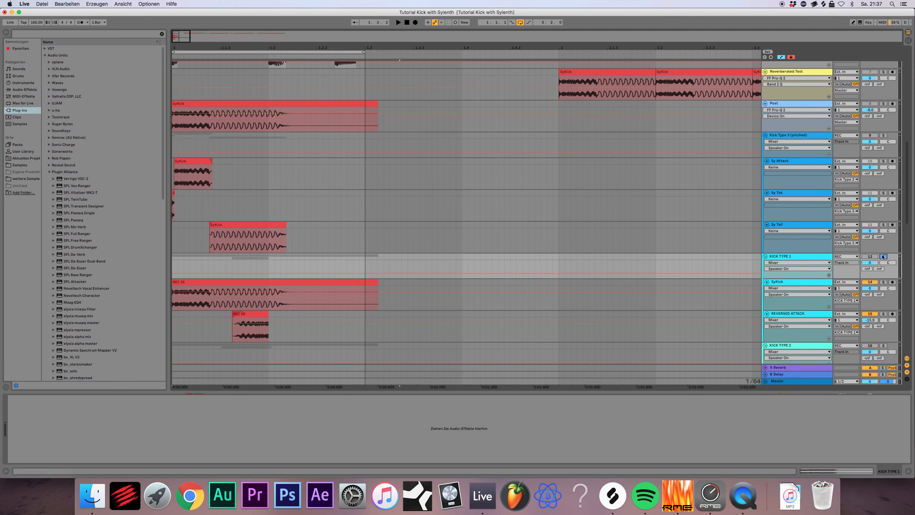
pyautogui.press('space')
pyautogui.click(870, 256)
pyautogui.scroll(-2, 793, 249)
pyautogui.press('space')
# Step: Solo the REVERSED ATTACK track, select its reversed clip and play it on its own
pyautogui.click(788, 256)
pyautogui.click(884, 256)
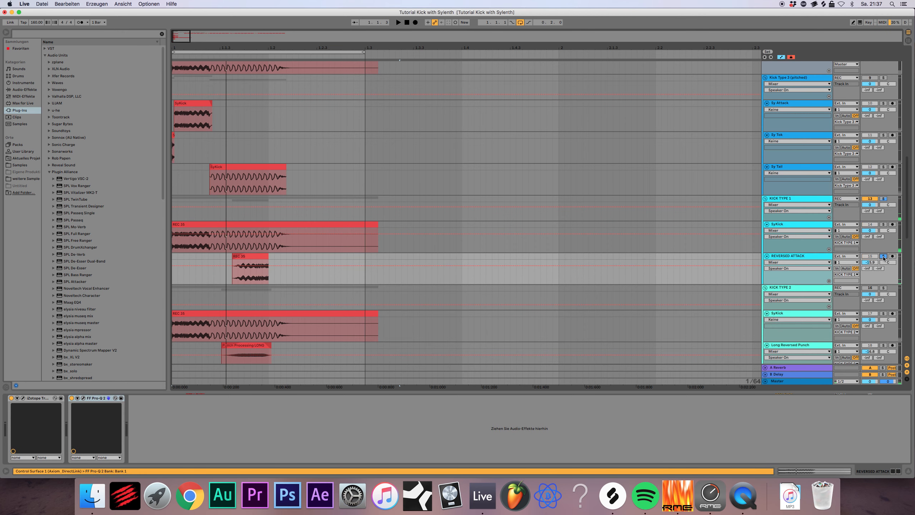
pyautogui.click(259, 257)
pyautogui.press('space')
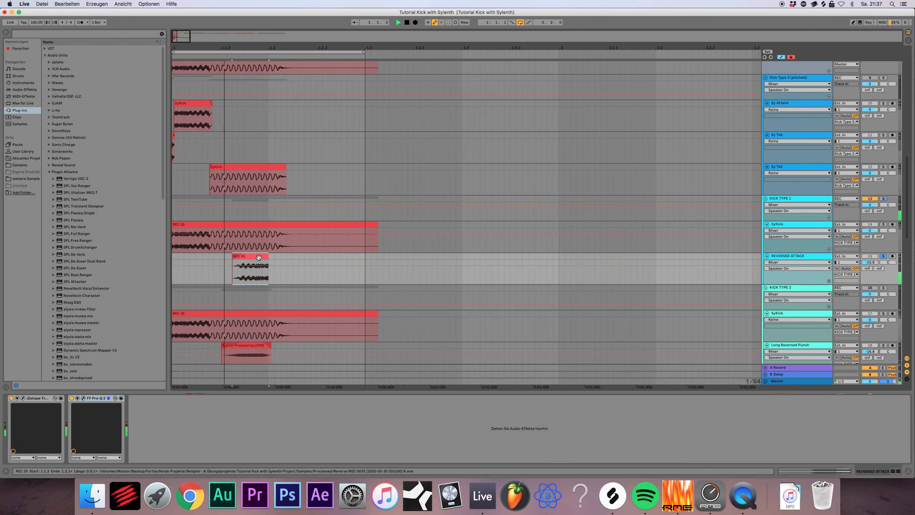
pyautogui.press('space')
# Step: View the settings of the REVERSED ATTACK track's iZotope Trash 2 and FF Pro-Q 2, closing each plug-in window
pyautogui.click(26, 399)
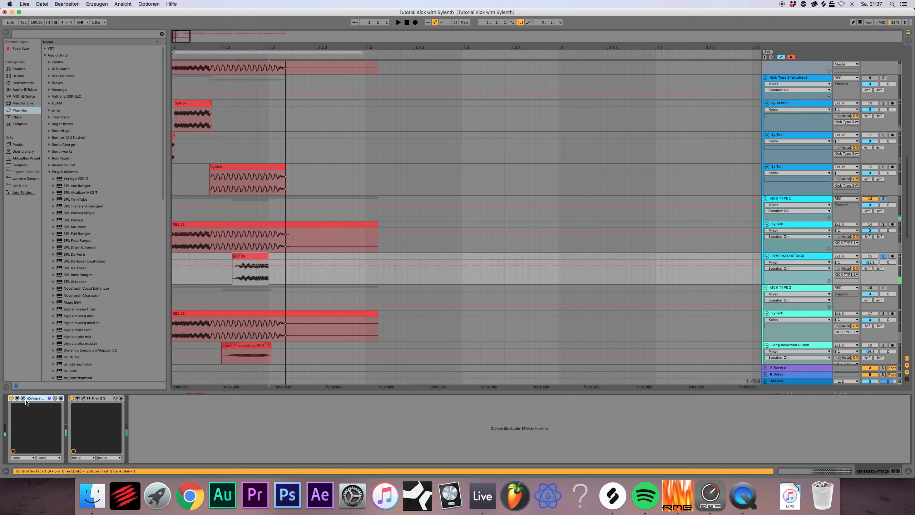
pyautogui.click(23, 398)
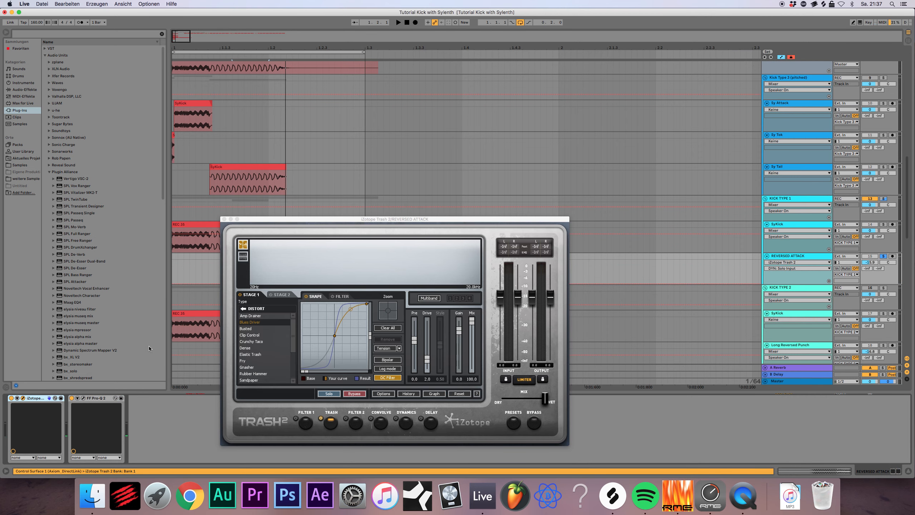
pyautogui.click(224, 219)
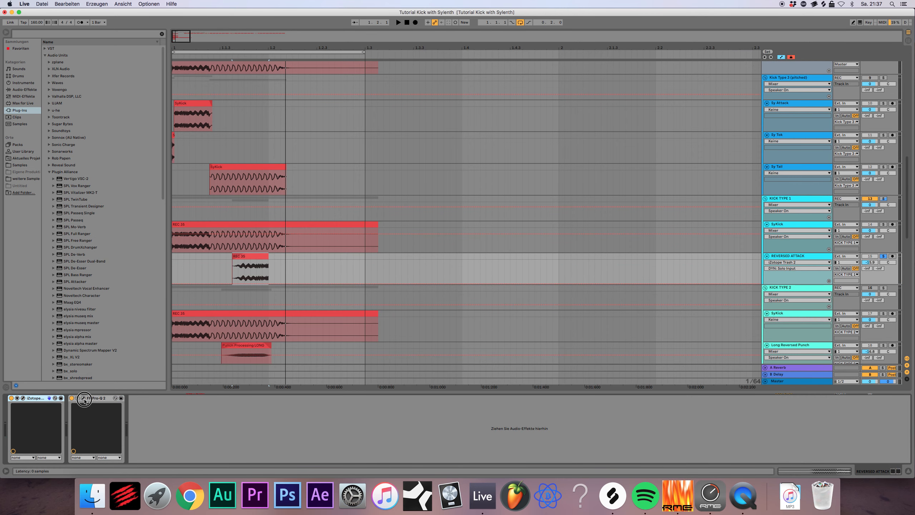
pyautogui.click(84, 399)
pyautogui.click(224, 211)
# Step: Play the REVERSED ATTACK layer and switch the solo back to the whole KICK TYPE 1 group
pyautogui.press('space')
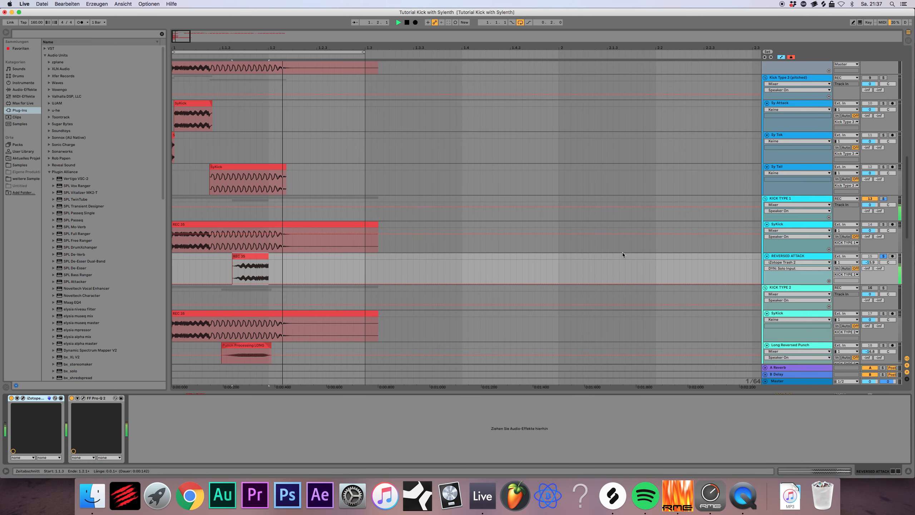
pyautogui.click(883, 199)
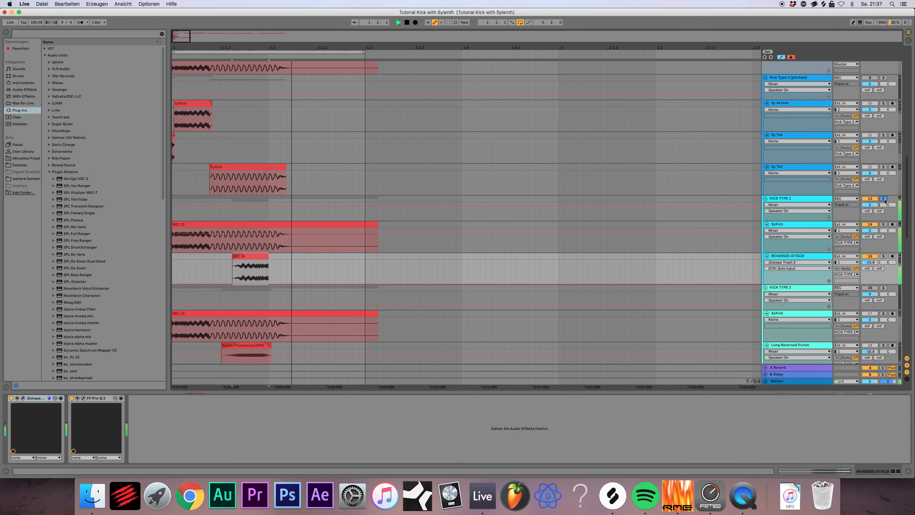
# Step: Enable and solo the KICK TYPE 2 group in place of KICK TYPE 1 and play it
pyautogui.scroll(-1, 813, 299)
pyautogui.scroll(-5, 813, 298)
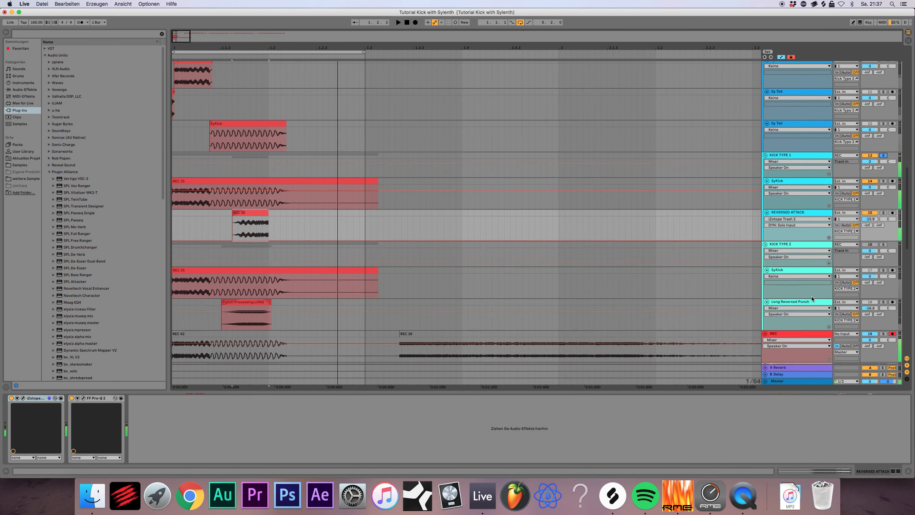
pyautogui.click(799, 271)
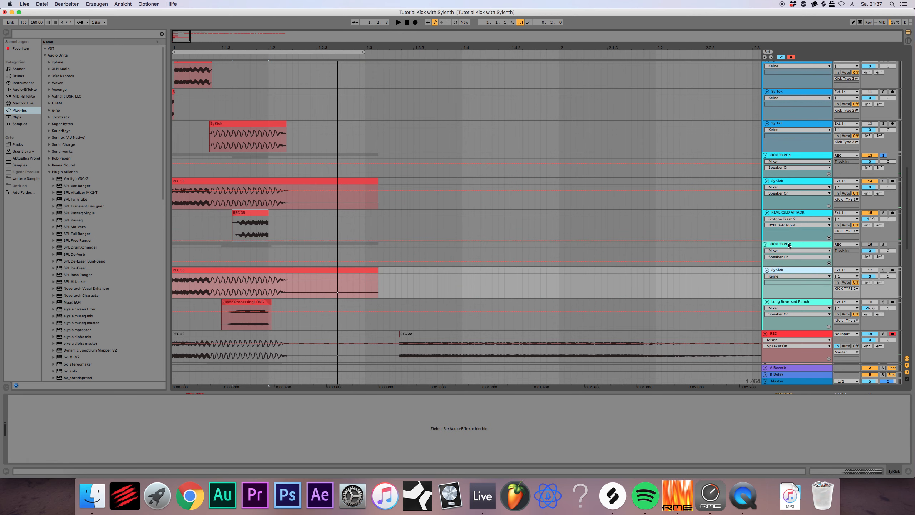
pyautogui.click(788, 244)
pyautogui.click(868, 245)
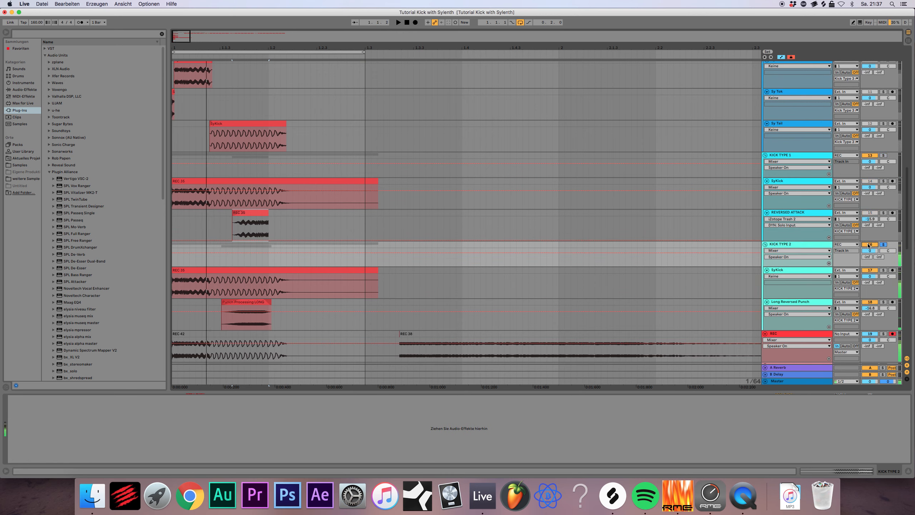
pyautogui.press('space')
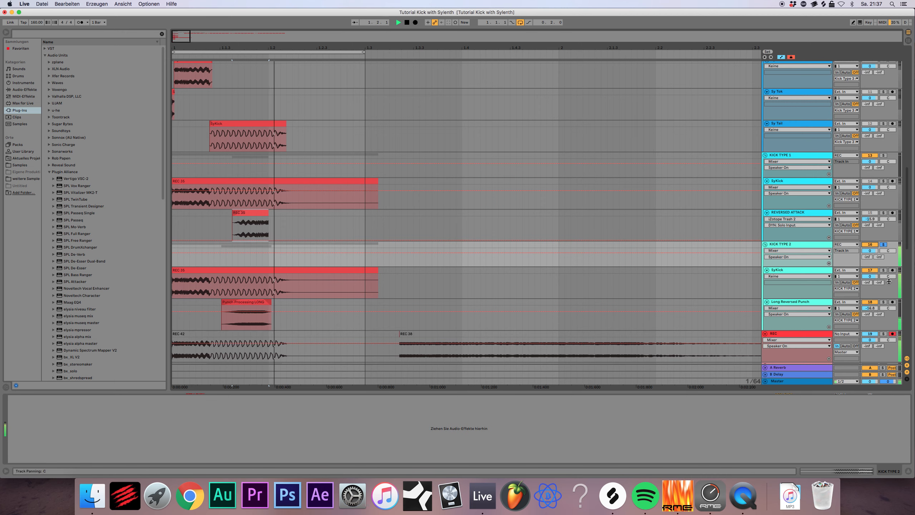
# Step: Audition the Long Reversed Punch track on its own, clear its solo and select the track
pyautogui.click(883, 302)
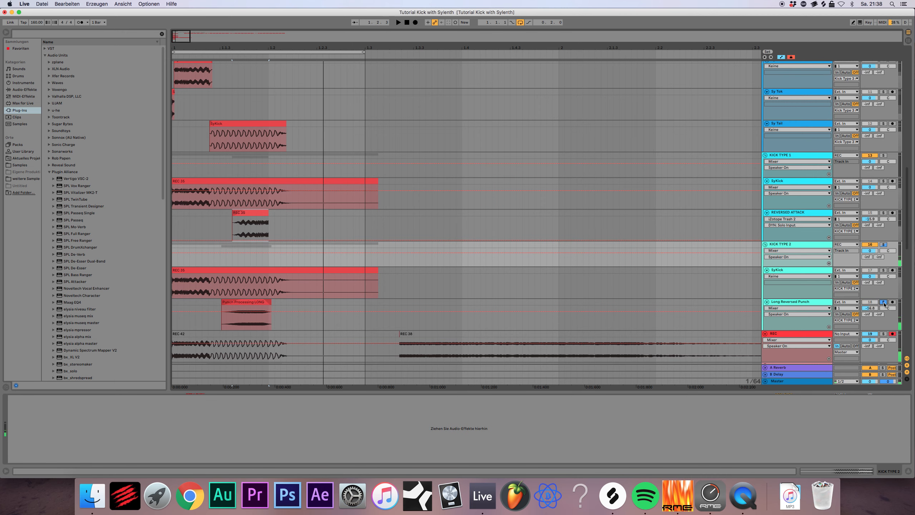
pyautogui.click(883, 303)
pyautogui.click(823, 304)
# Step: Examine the Long Reversed Punch clip and the second recording on the REC track
pyautogui.scroll(6, 415, 266)
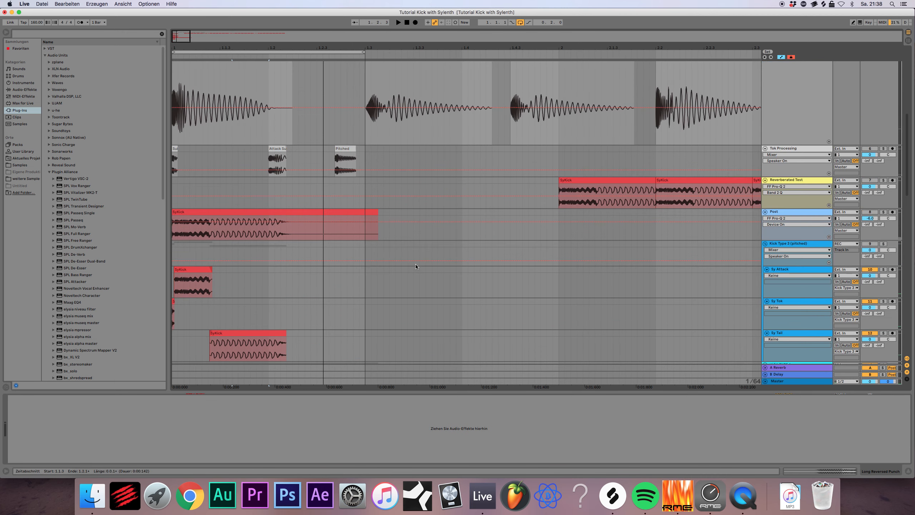
pyautogui.scroll(-10, 294, 336)
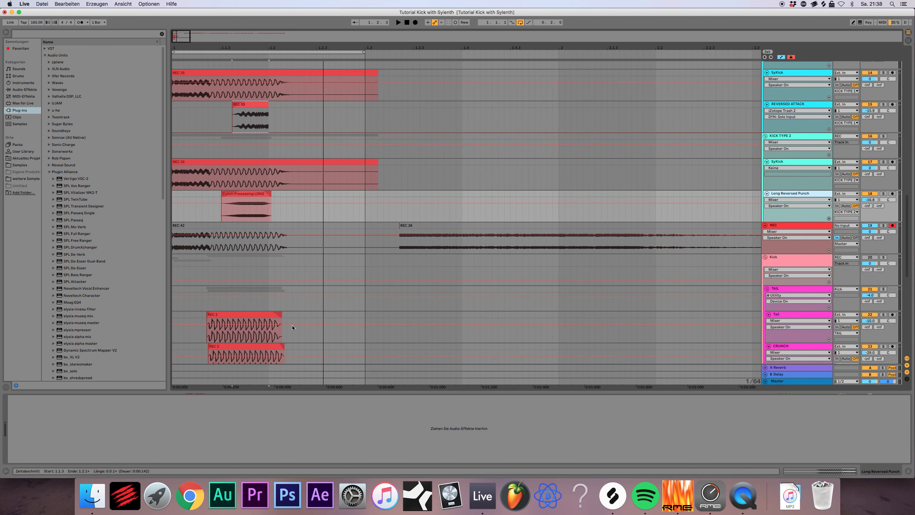
pyautogui.click(246, 194)
pyautogui.scroll(3, 525, 256)
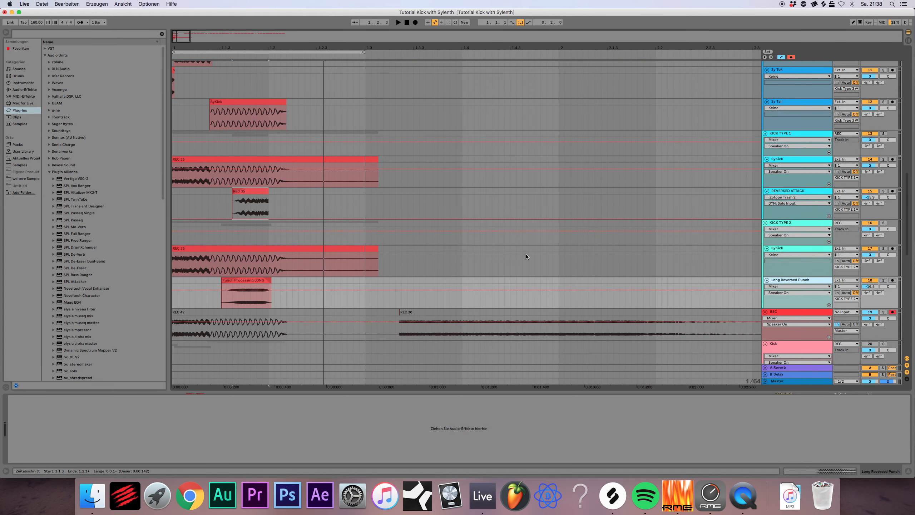
pyautogui.click(466, 313)
pyautogui.scroll(5, 792, 278)
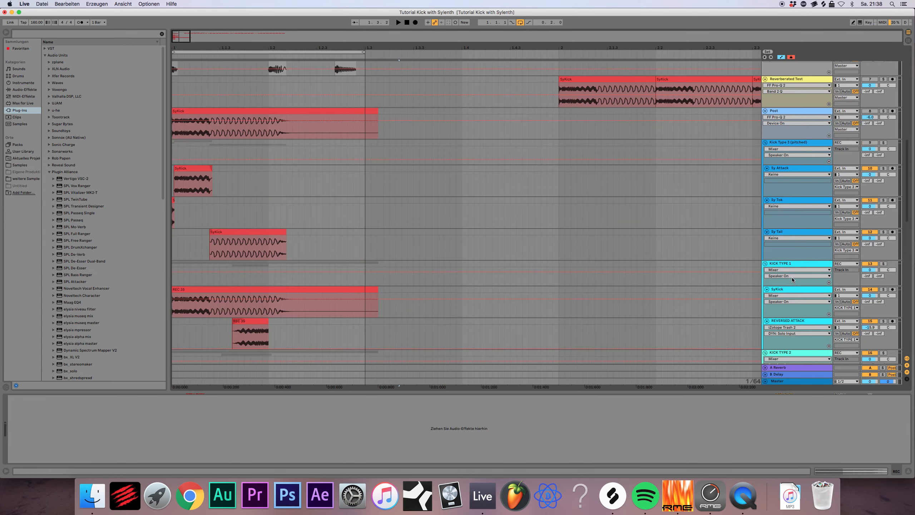
# Step: Enable and solo the Kick Type 3 (pitched) group and play it
pyautogui.click(783, 145)
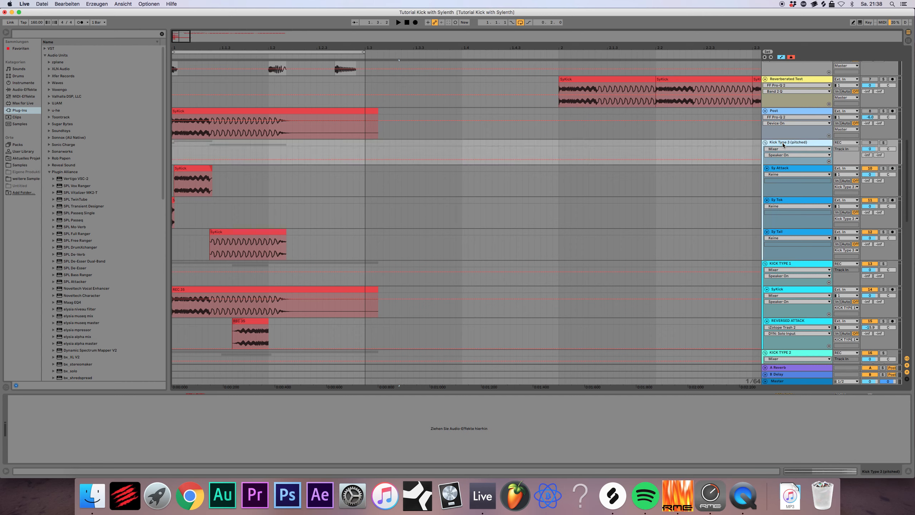
pyautogui.click(870, 143)
pyautogui.click(884, 143)
pyautogui.press('space')
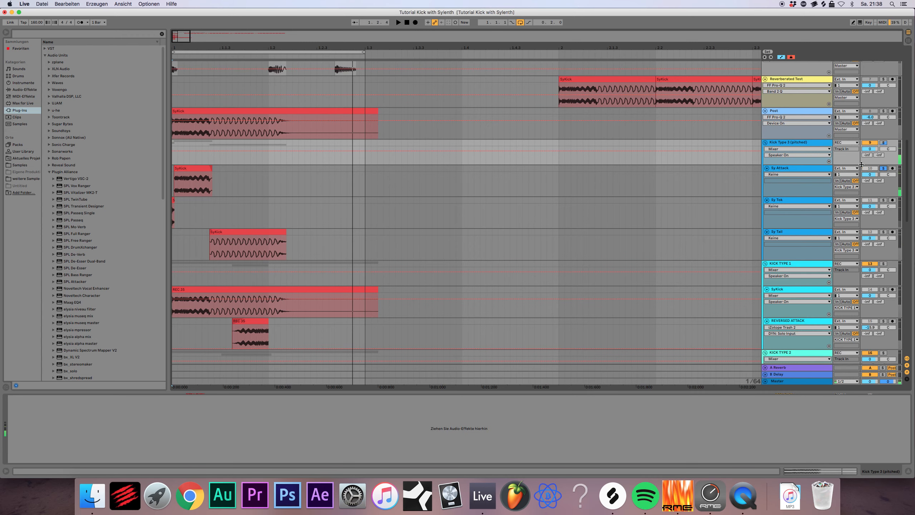
# Step: View the Sy Attack clip's transposition envelope, play the soloed layer and hide the clip view
pyautogui.moveTo(178, 35); pyautogui.dragTo(167, 34)
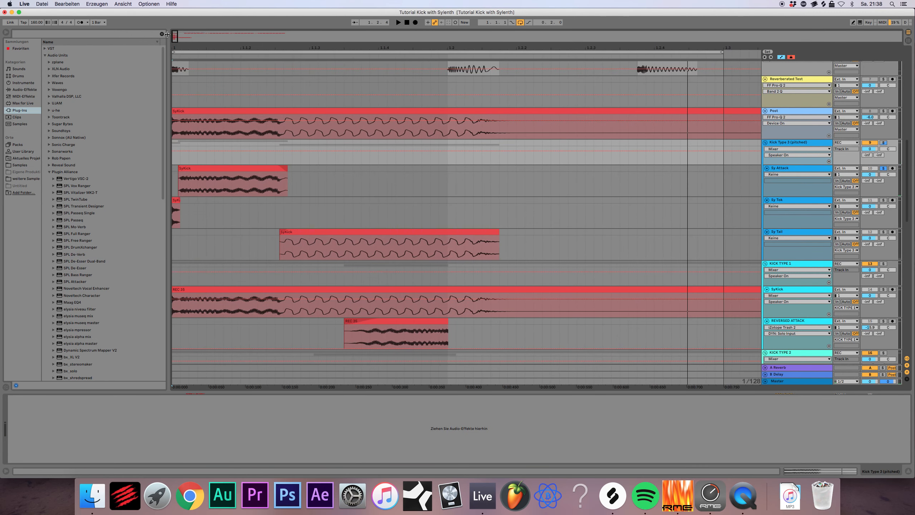
pyautogui.click(788, 168)
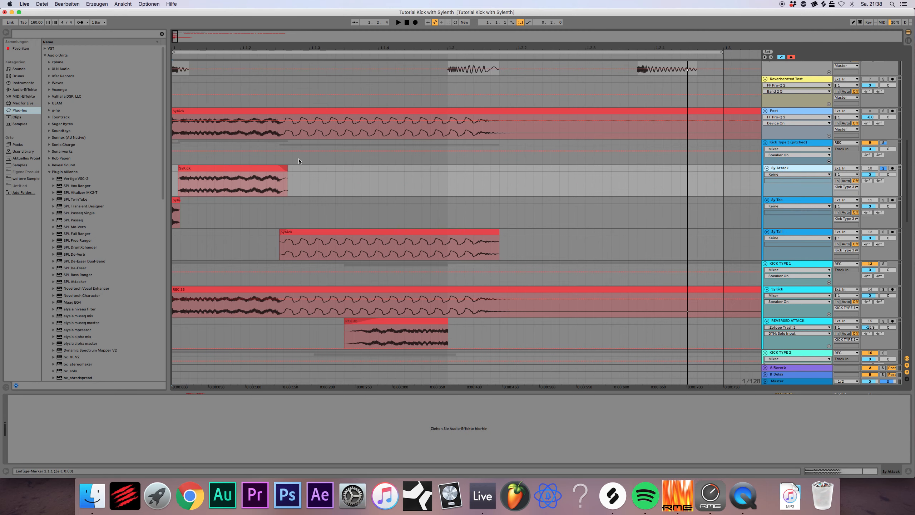
pyautogui.doubleClick(267, 168)
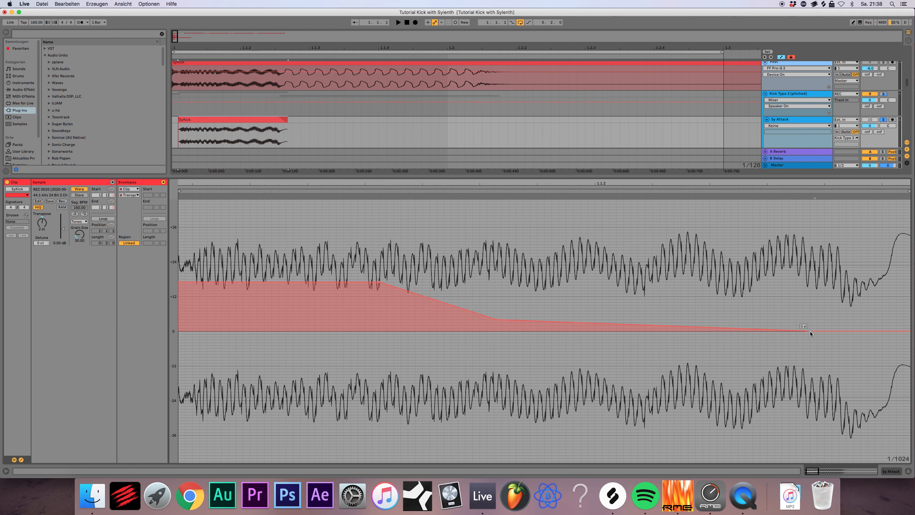
pyautogui.press('space')
pyautogui.press('space')
pyautogui.press('space')
pyautogui.click(908, 471)
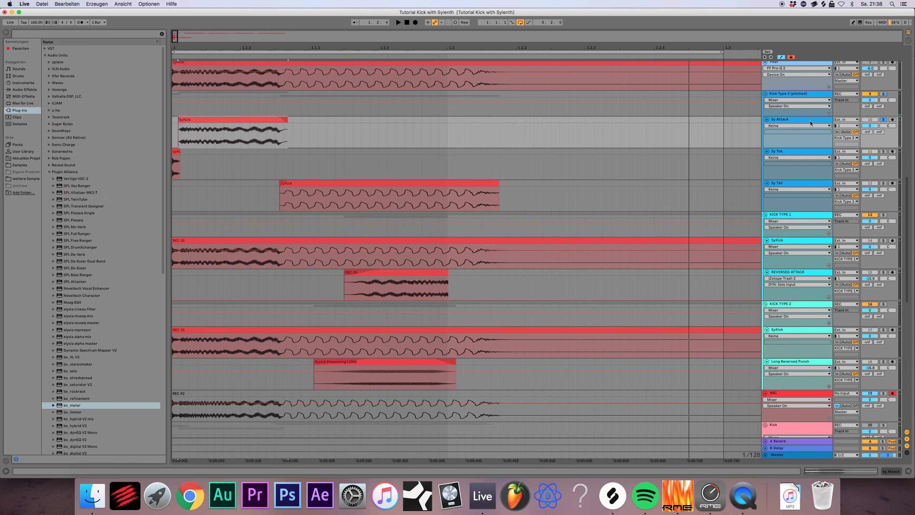
# Step: Solo the Sy Tail track, inspect its clip's transposition envelope down to 0 st and play the layer
pyautogui.click(791, 152)
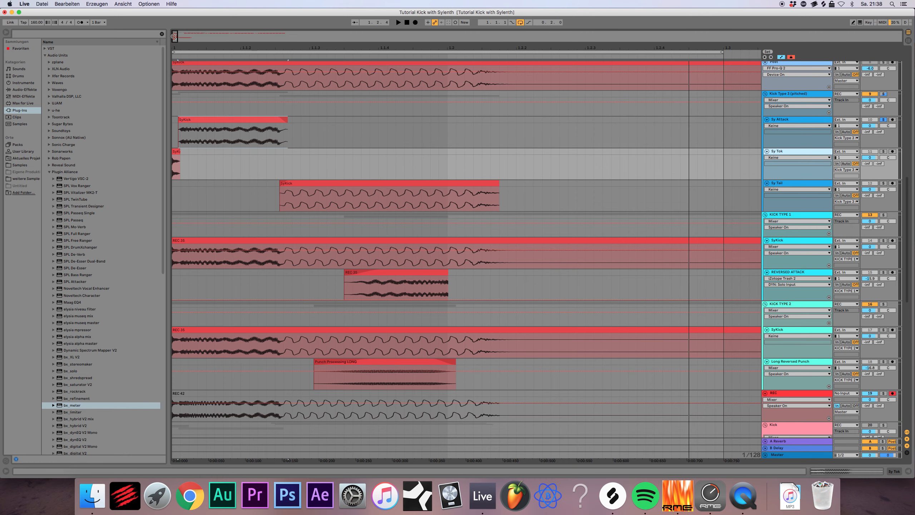
pyautogui.click(883, 183)
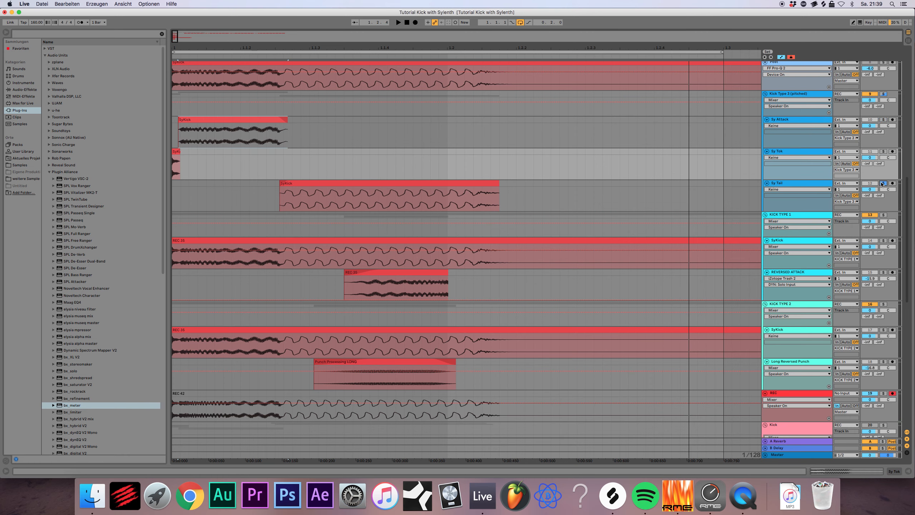
pyautogui.click(802, 186)
pyautogui.press('space')
pyautogui.doubleClick(455, 184)
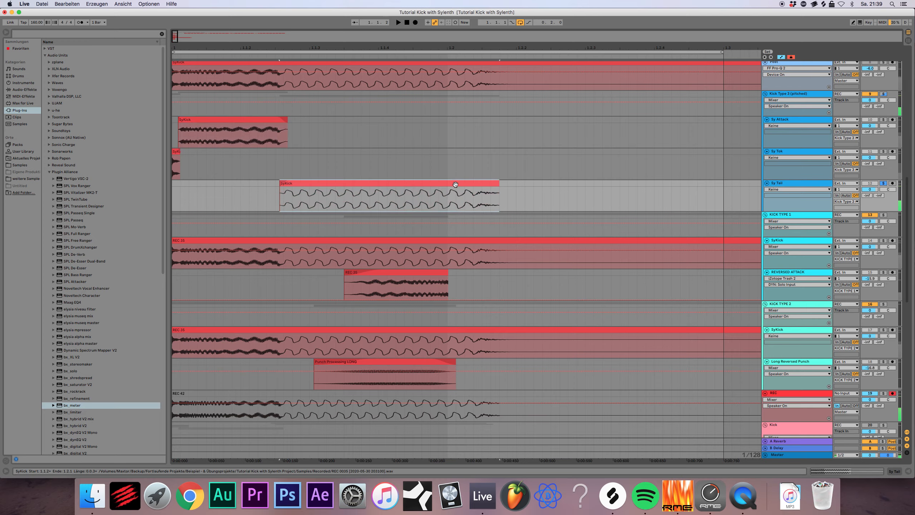
pyautogui.moveTo(183, 326); pyautogui.dragTo(183, 324)
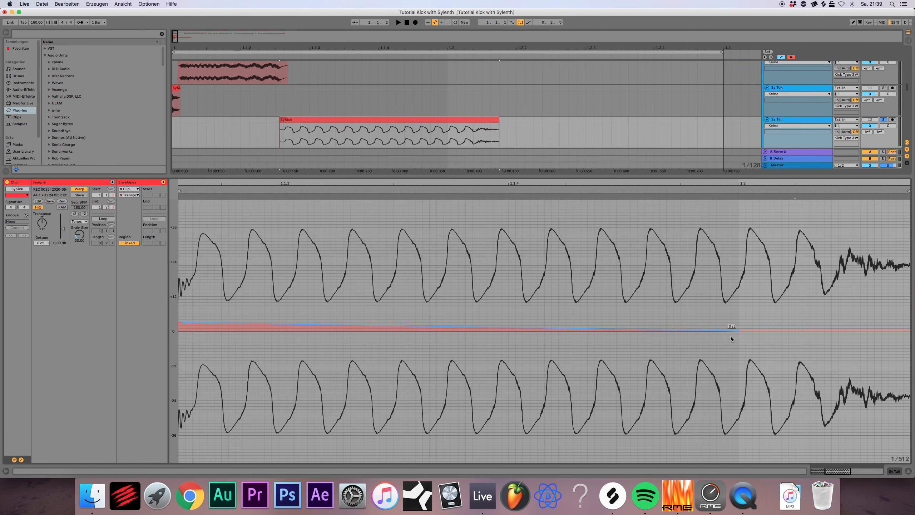
pyautogui.press('space')
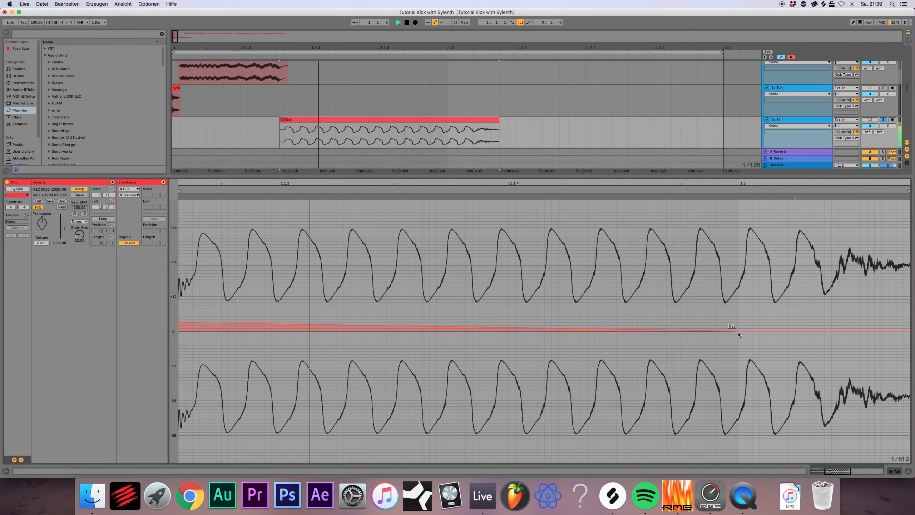
# Step: Solo the whole Kick Type 3 (pitched) group instead of Sy Tail and play it
pyautogui.scroll(3, 764, 80)
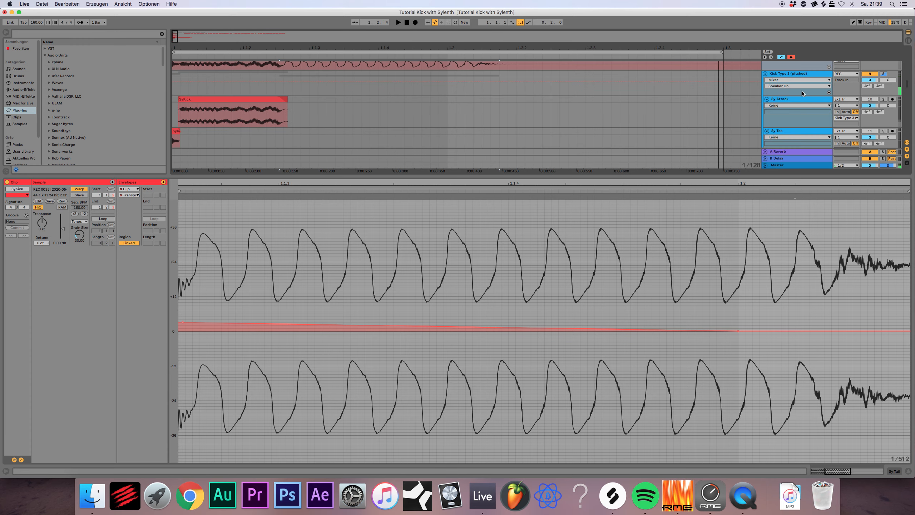
pyautogui.click(884, 73)
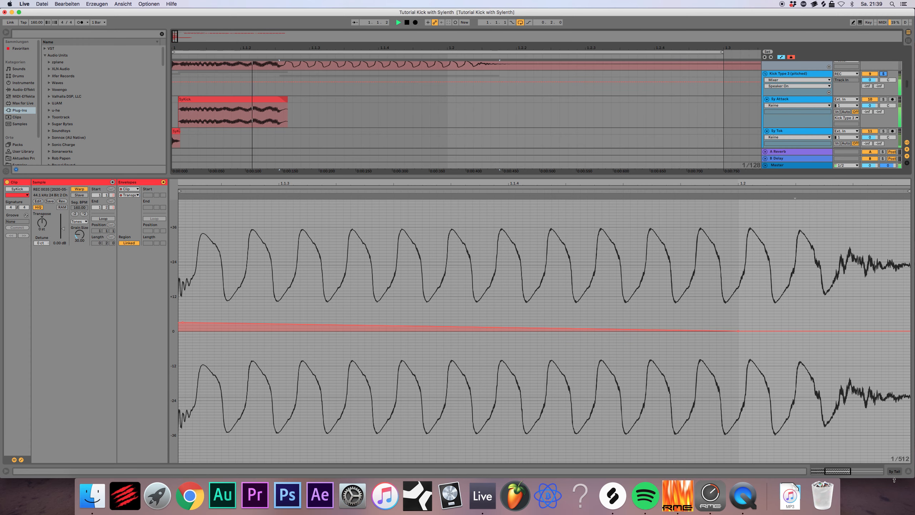
# Step: Hide the clip view, stop playback, and unsolo and deactivate the Kick Type 3 (pitched) group
pyautogui.press('super+alt+l')
pyautogui.moveTo(219, 177); pyautogui.dragTo(219, 307)
pyautogui.scroll(-5, 444, 235)
pyautogui.press('space')
pyautogui.scroll(3, 444, 234)
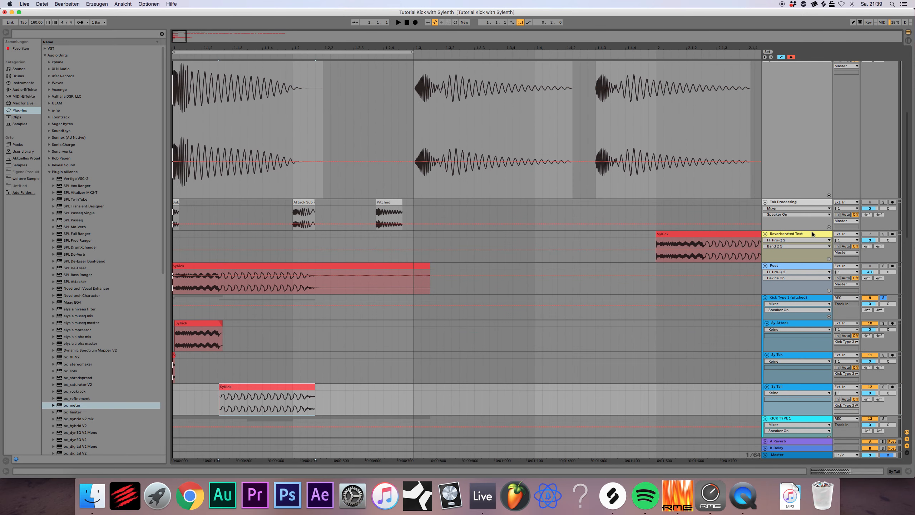
pyautogui.doubleClick(804, 203)
pyautogui.click(884, 298)
pyautogui.click(870, 298)
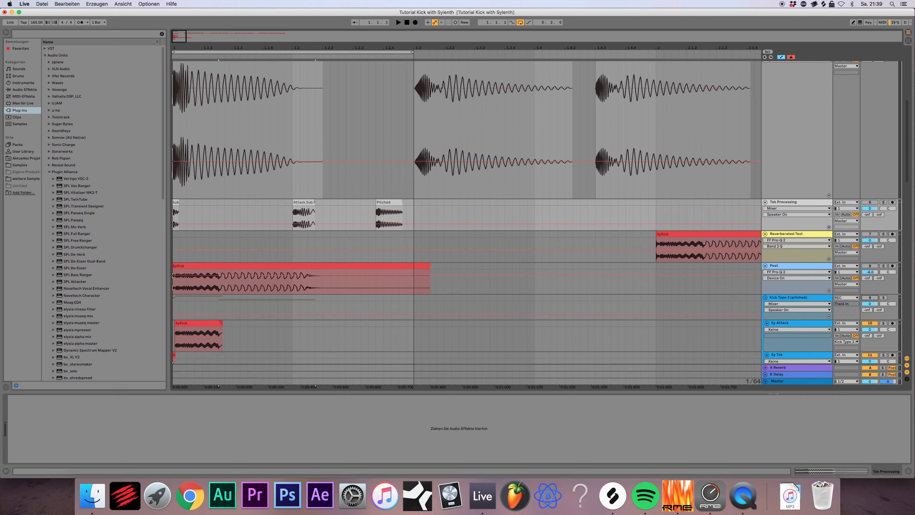
# Step: Solo the Reverberated Test track, set the loop from bar 2 to bar 4 and play it
pyautogui.moveTo(187, 40); pyautogui.dragTo(186, 40)
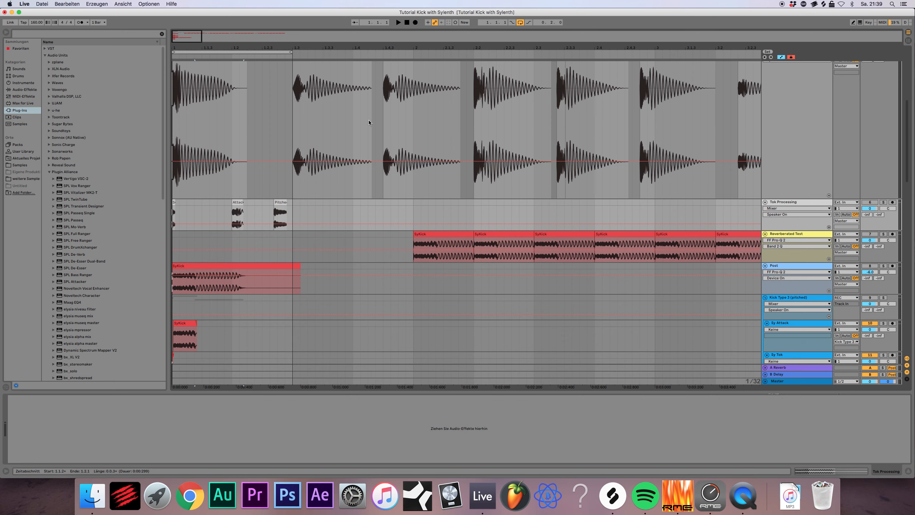
pyautogui.click(803, 235)
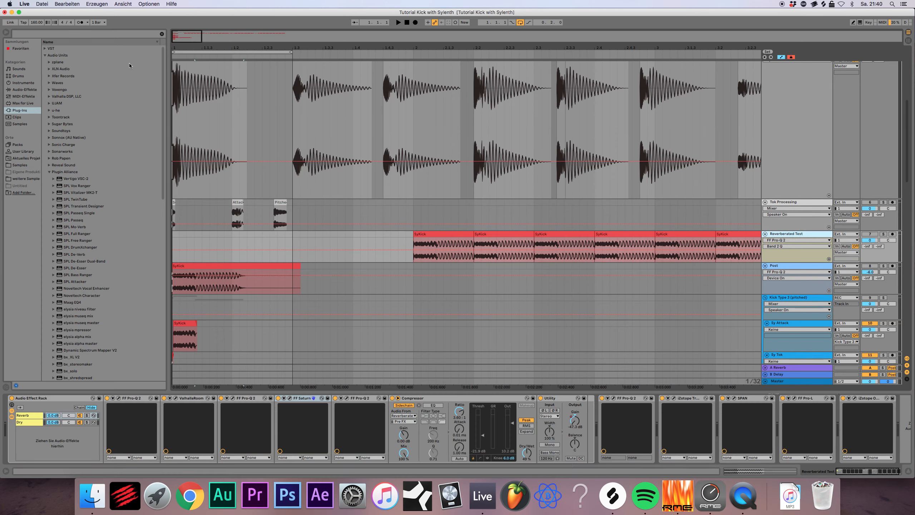
pyautogui.click(883, 234)
pyautogui.moveTo(246, 48); pyautogui.dragTo(247, 24)
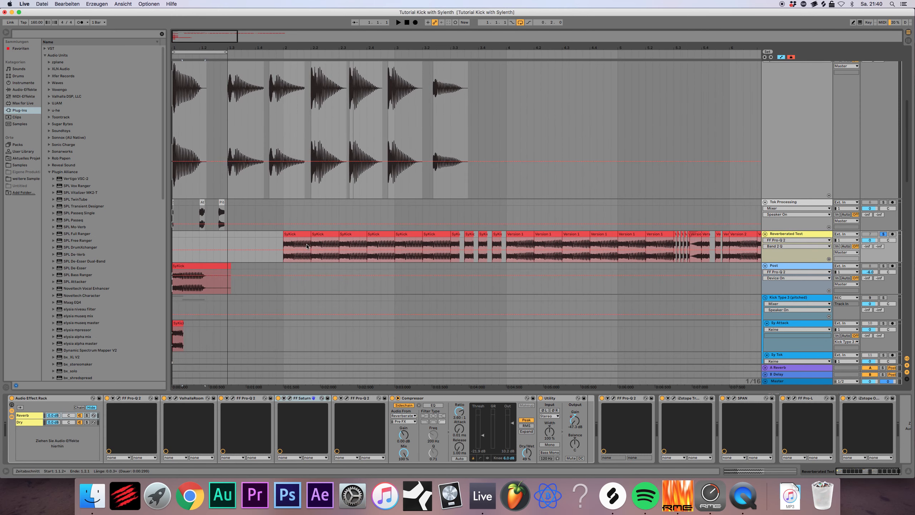
pyautogui.moveTo(204, 53); pyautogui.dragTo(506, 87)
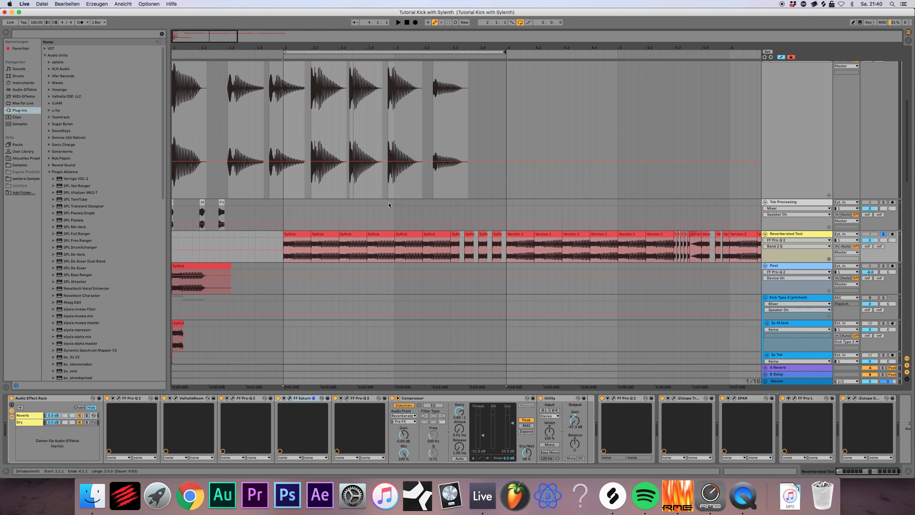
pyautogui.press('space')
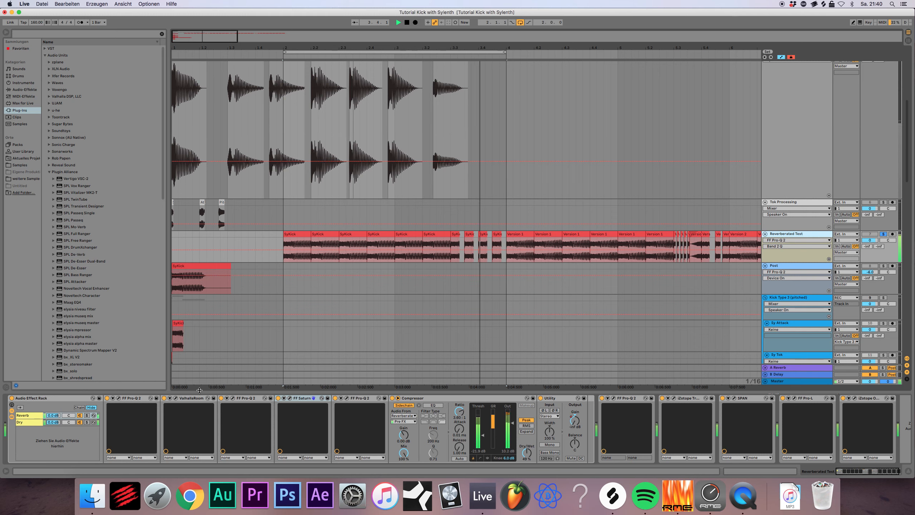
pyautogui.press('space')
# Step: Solo the Reverb chain in the Reverberated Test track's Audio Effect Rack and play it
pyautogui.click(29, 416)
pyautogui.click(87, 415)
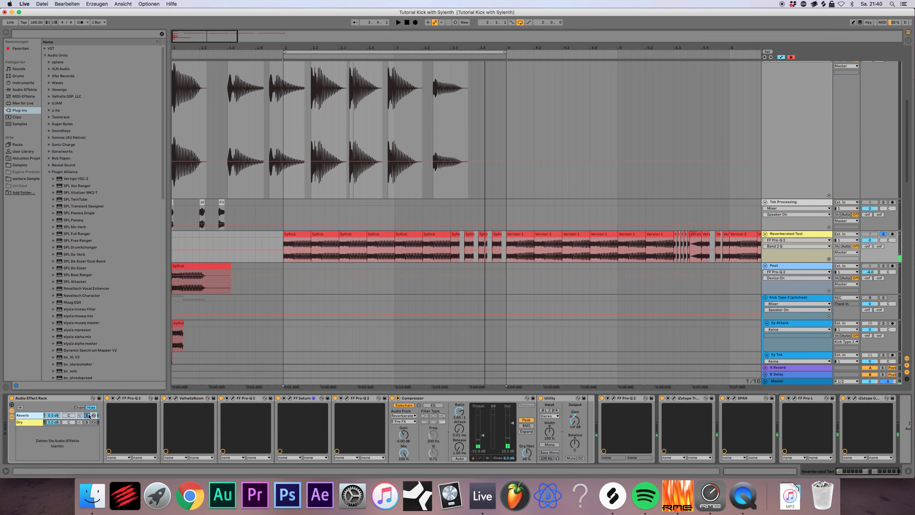
pyautogui.press('space')
# Step: Open the first FF Pro-Q 2 in the Reverb chain and examine its low shelf curve
pyautogui.click(121, 398)
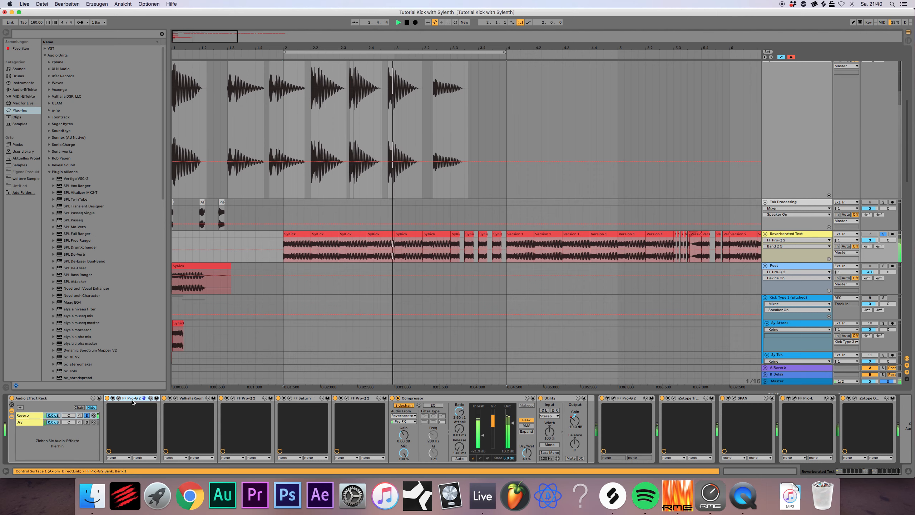
pyautogui.click(119, 398)
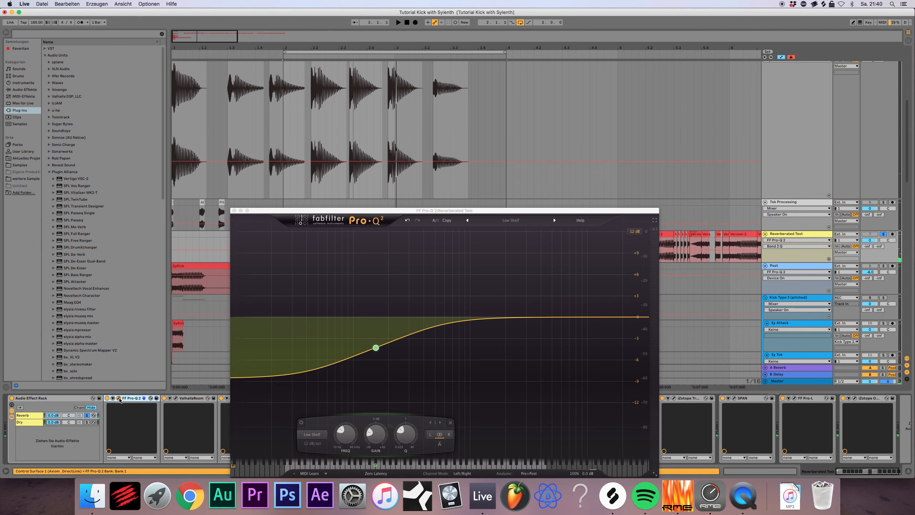
pyautogui.click(27, 416)
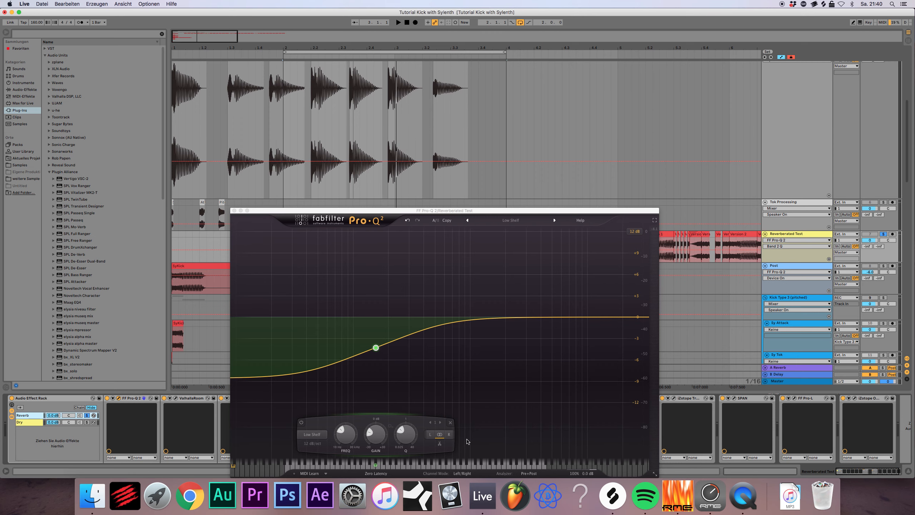
pyautogui.moveTo(437, 216); pyautogui.dragTo(582, 104)
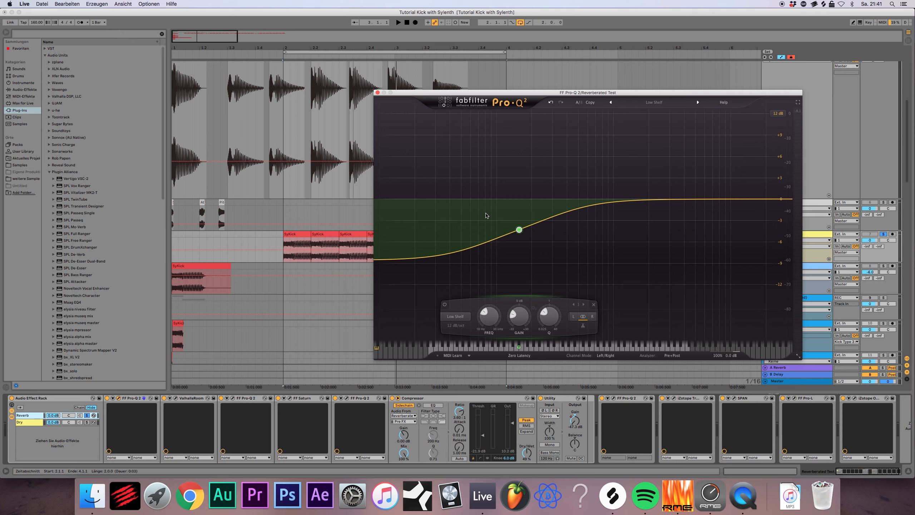
pyautogui.moveTo(507, 226)
# Step: Examine the low cut curve of the FF Pro-Q 2 after ValhallaRoom and close both EQ windows
pyautogui.click(232, 398)
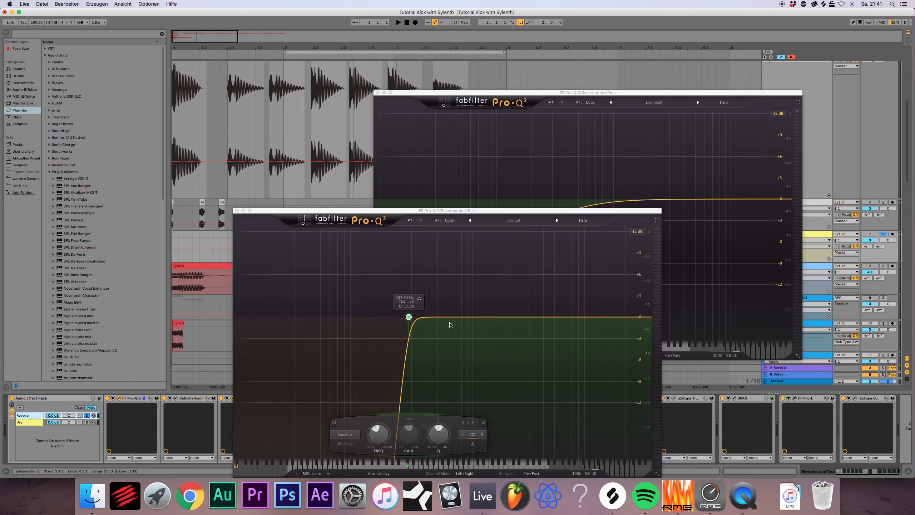
pyautogui.moveTo(503, 210); pyautogui.dragTo(500, 278)
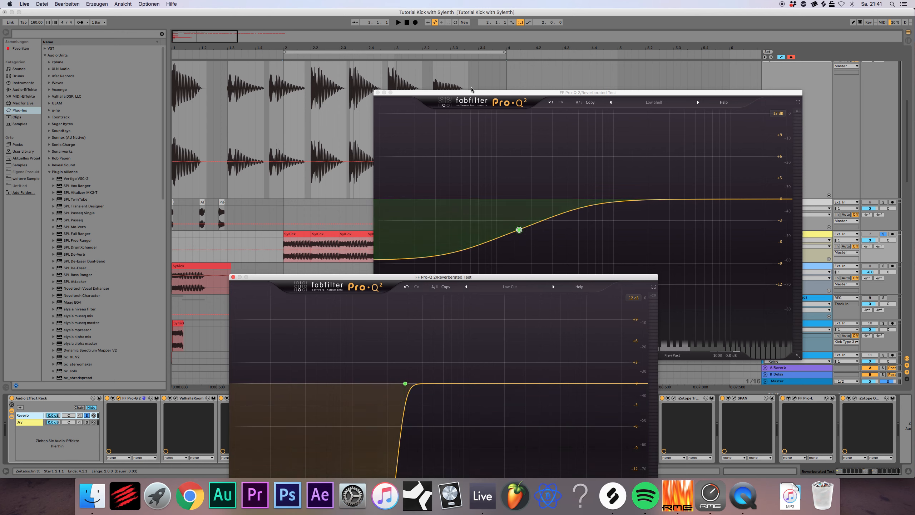
pyautogui.click(377, 92)
pyautogui.moveTo(346, 277); pyautogui.dragTo(380, 259)
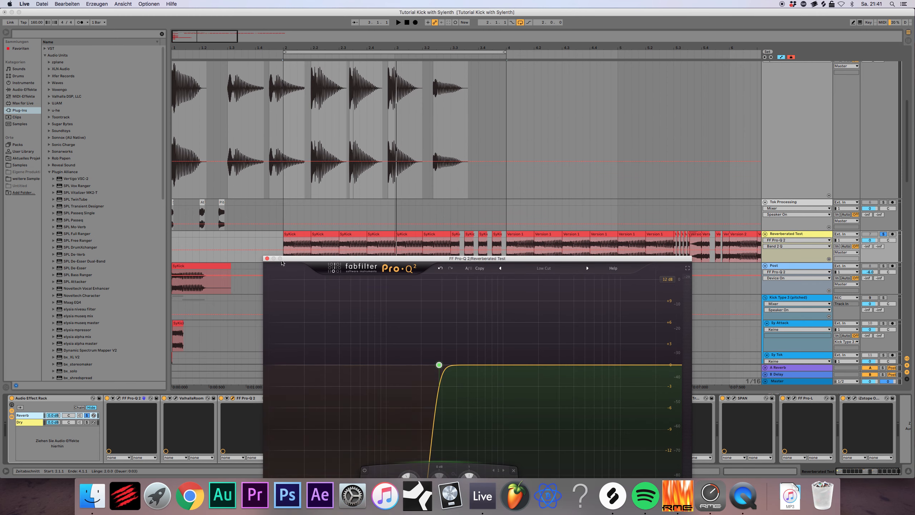
pyautogui.click(268, 258)
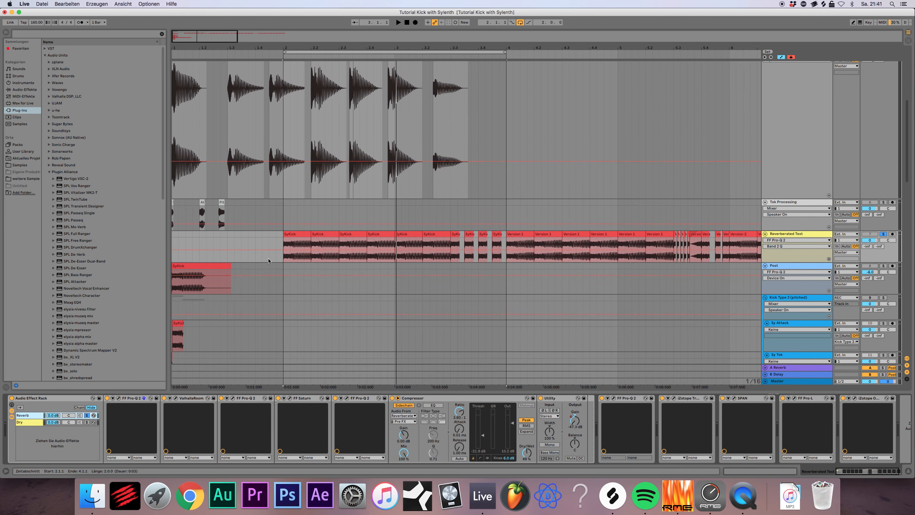
# Step: Open ValhallaRoom in the Reverb chain and examine its late reverb settings
pyautogui.click(241, 398)
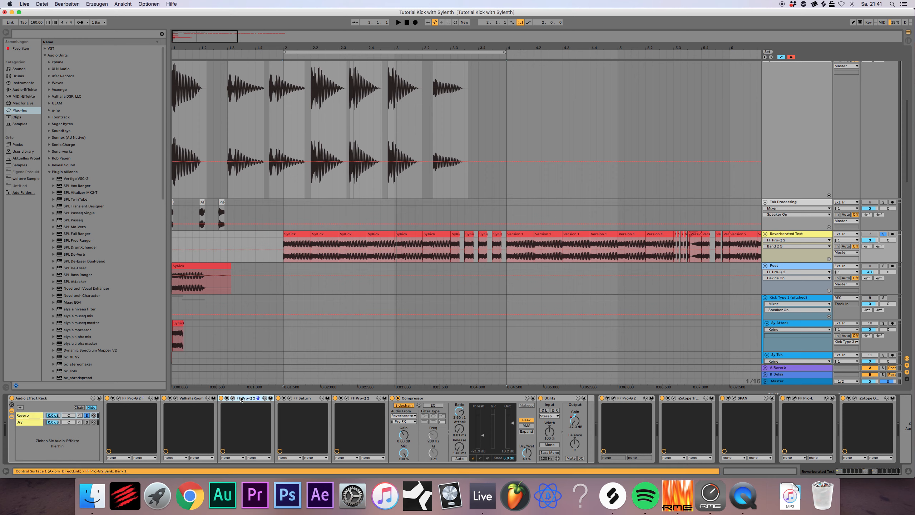
pyautogui.click(187, 398)
pyautogui.click(176, 397)
pyautogui.moveTo(360, 218); pyautogui.dragTo(417, 193)
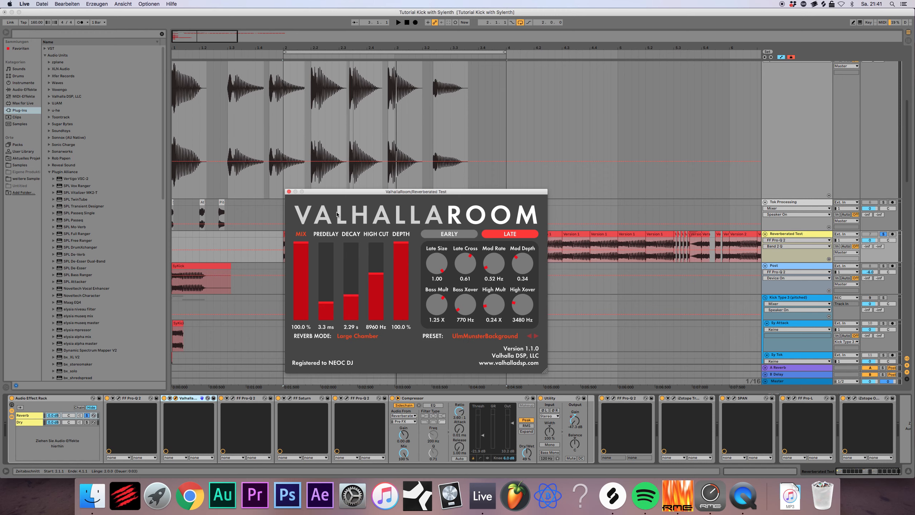
# Step: Open FF Saturn, look through its BRTLZR SPEC presets without loading another one, and close the plug-in window
pyautogui.click(290, 399)
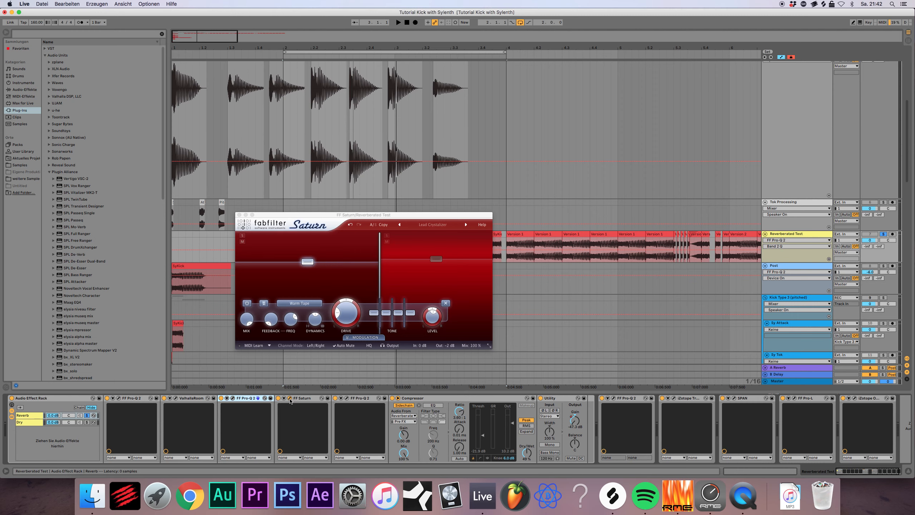
pyautogui.moveTo(409, 215); pyautogui.dragTo(429, 212)
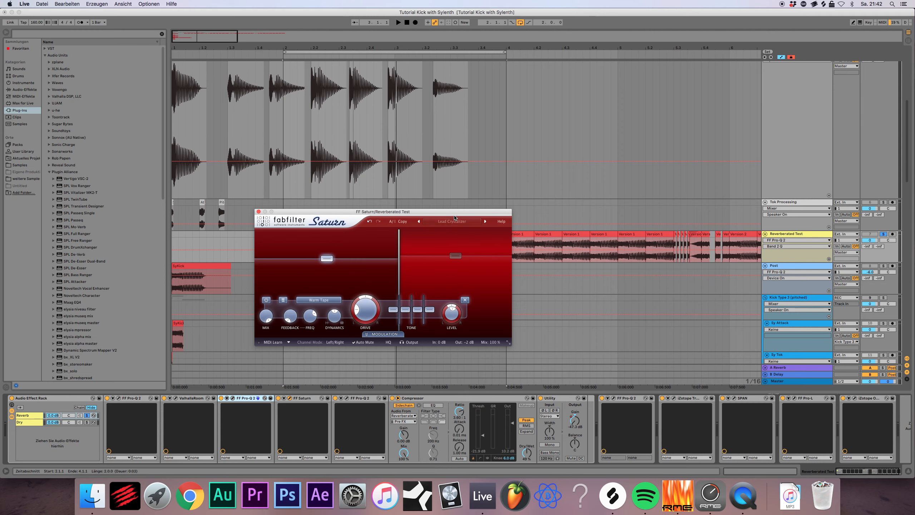
pyautogui.click(453, 221)
pyautogui.moveTo(465, 244)
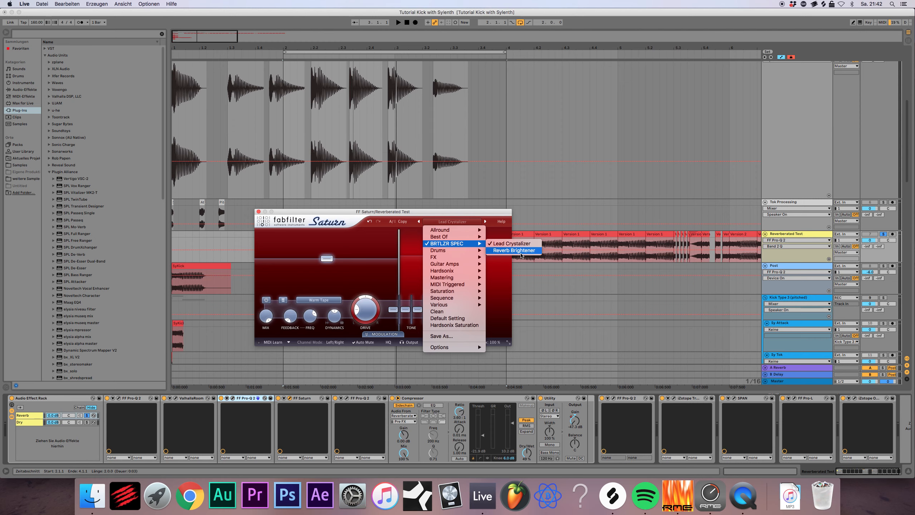
pyautogui.click(419, 213)
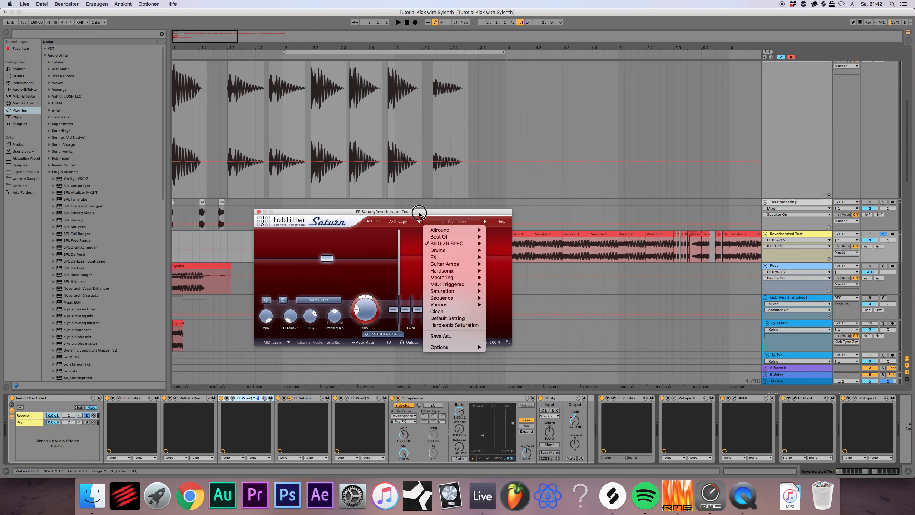
pyautogui.click(259, 211)
# Step: Bypass FF Saturn, the FF Pro-Q 2 after it, the Compressor and Utility in the Reverb chain, and play
pyautogui.click(311, 399)
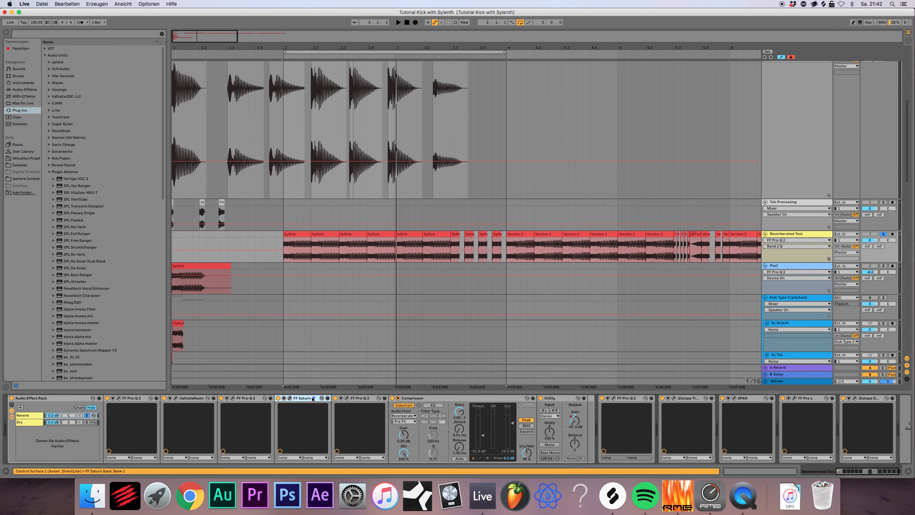
pyautogui.click(278, 398)
pyautogui.click(336, 397)
pyautogui.click(393, 398)
pyautogui.click(393, 398)
pyautogui.click(540, 399)
pyautogui.press('space')
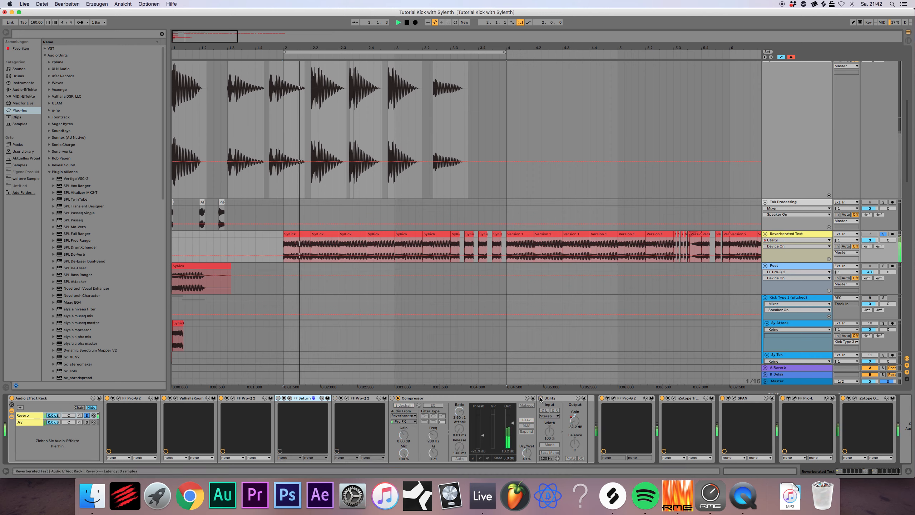
# Step: Re-enable FF Saturn and the FF Pro-Q 2 after it, viewing the EQ's low cut and bell curve, and play the chain
pyautogui.click(279, 398)
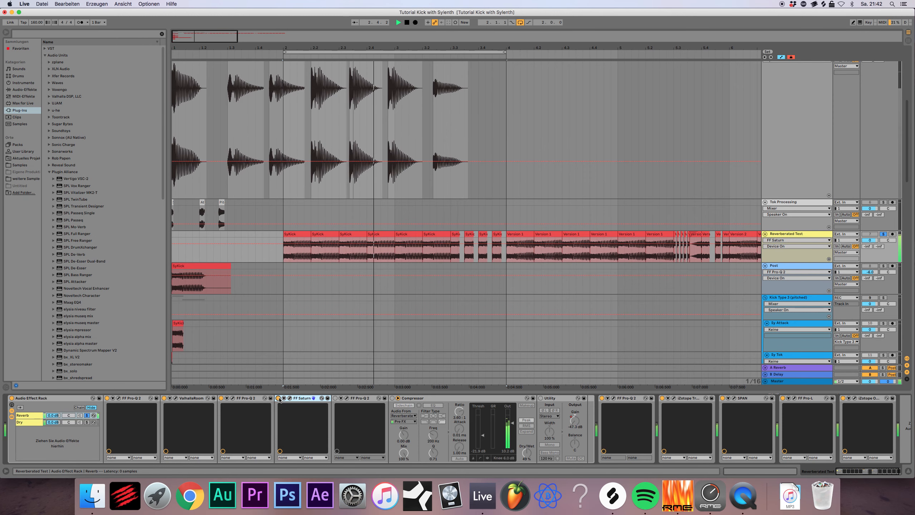
pyautogui.click(348, 400)
pyautogui.click(348, 399)
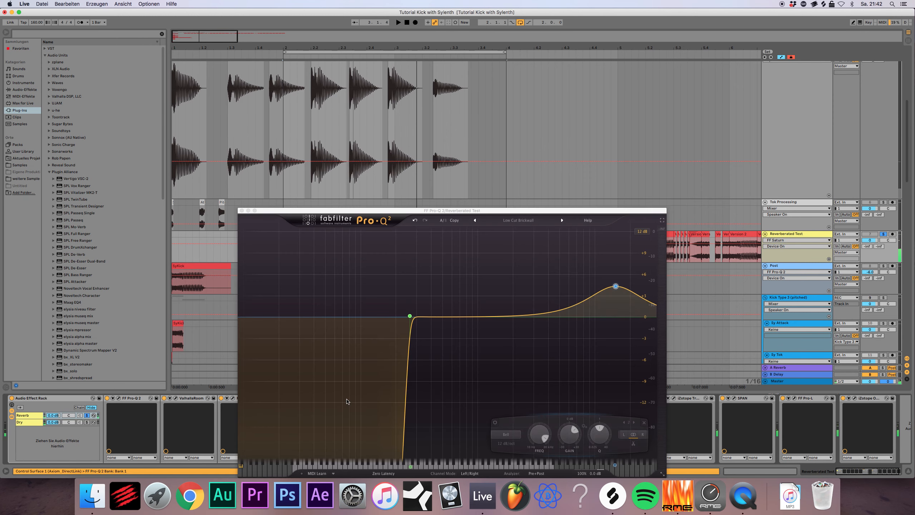
pyautogui.click(241, 211)
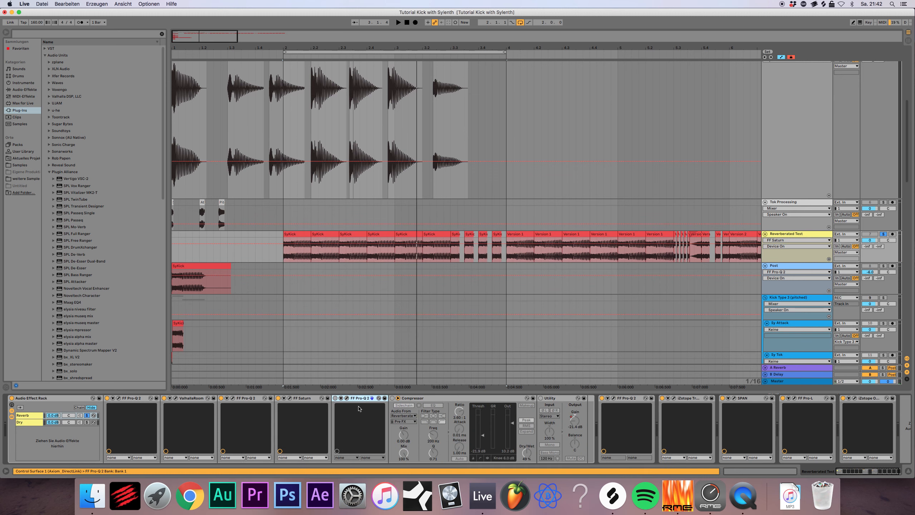
pyautogui.press('space')
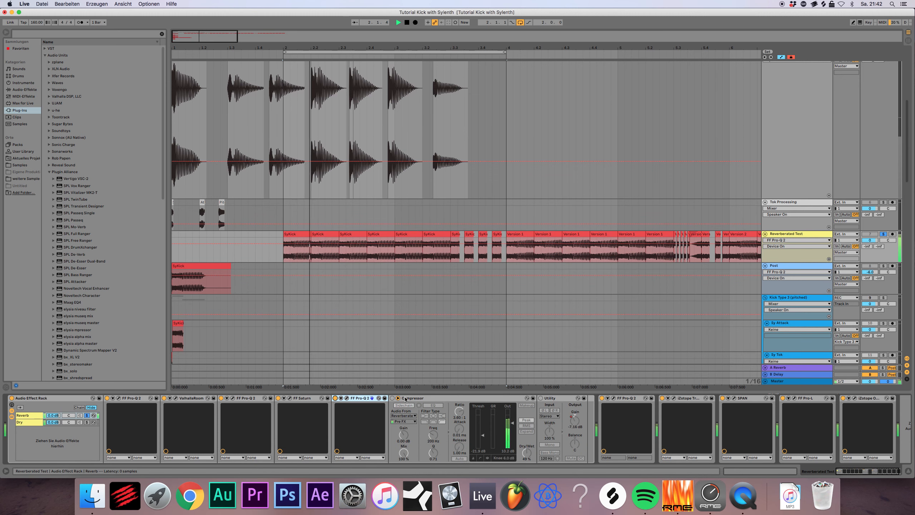
# Step: Re-enable the Compressor in the Reverb chain, play it and raise its Dry/Wet to the maximum
pyautogui.click(406, 400)
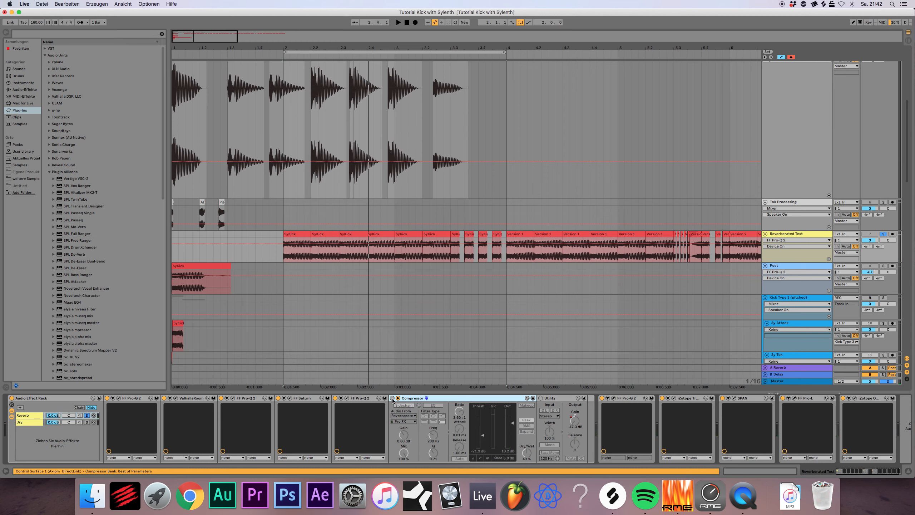
pyautogui.click(393, 399)
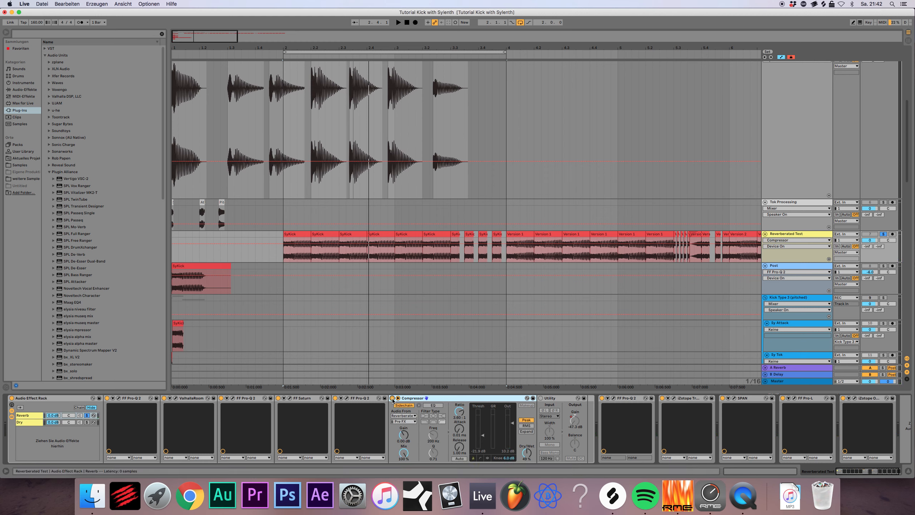
pyautogui.press('space')
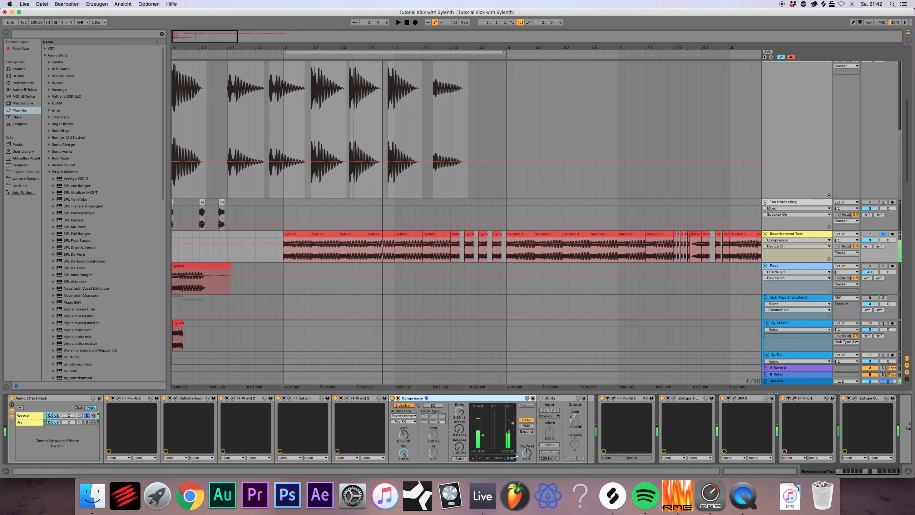
pyautogui.moveTo(527, 454); pyautogui.dragTo(533, 448)
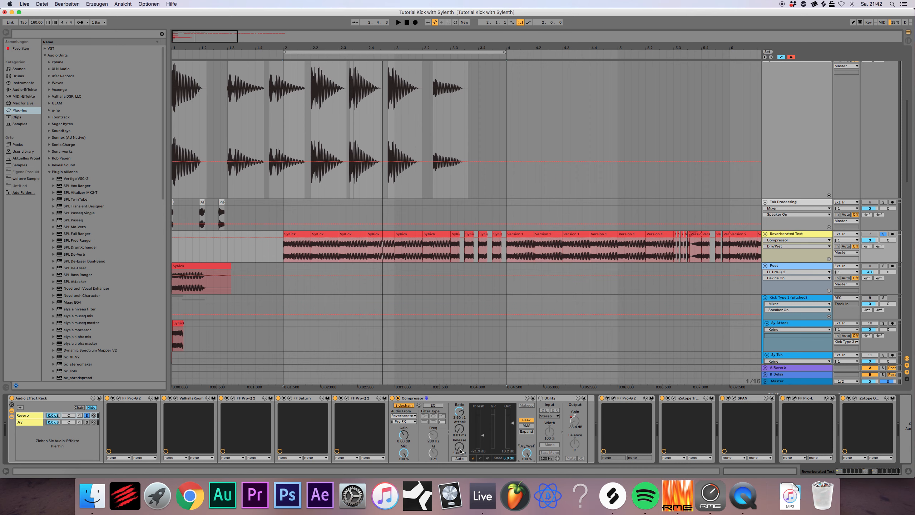
# Step: Play the Reverb chain with the fully wet Compressor and bypass the Compressor during playback to compare
pyautogui.press('space')
pyautogui.press('space')
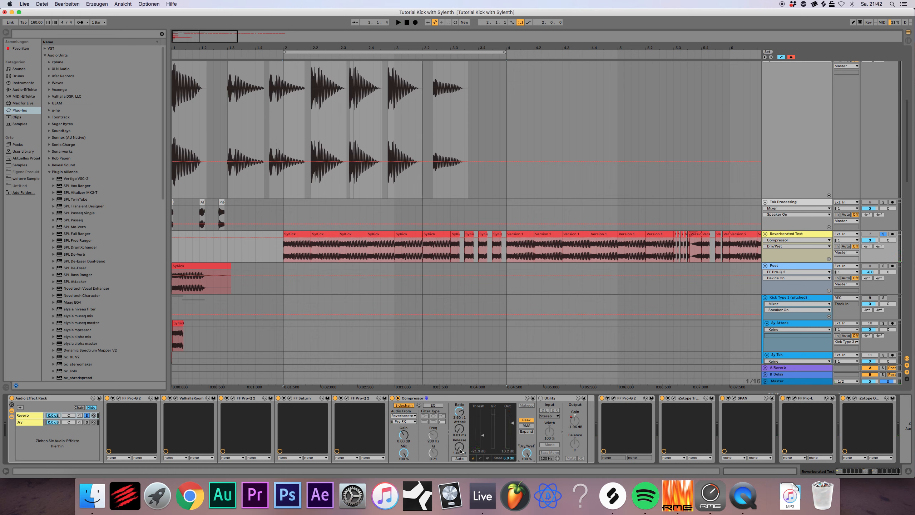
pyautogui.press('space')
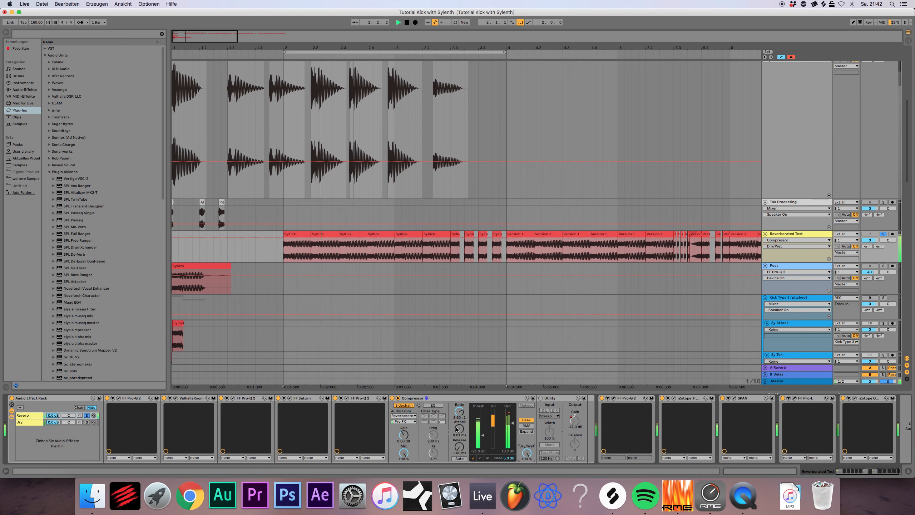
pyautogui.click(392, 398)
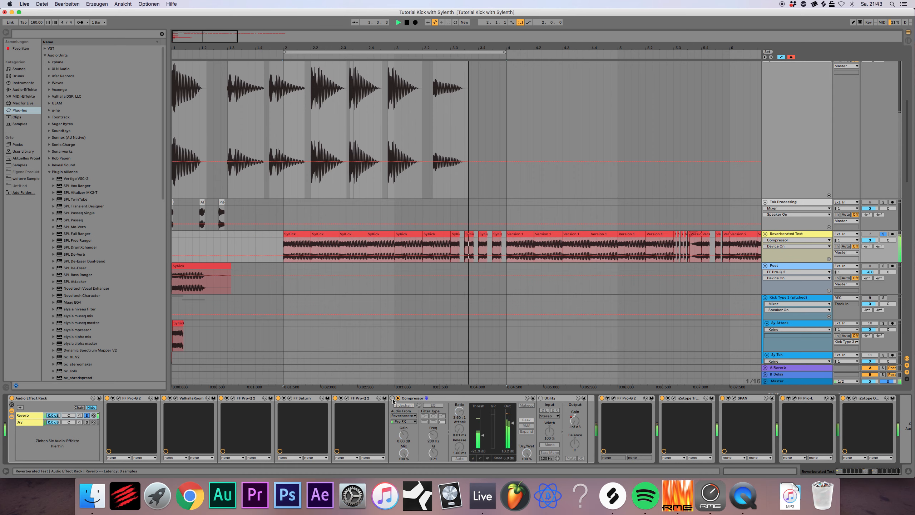
# Step: Re-enable the Compressor in the Reverb chain and enlarge the Reverberated Test track to examine its SyKick waveforms up close
pyautogui.click(393, 398)
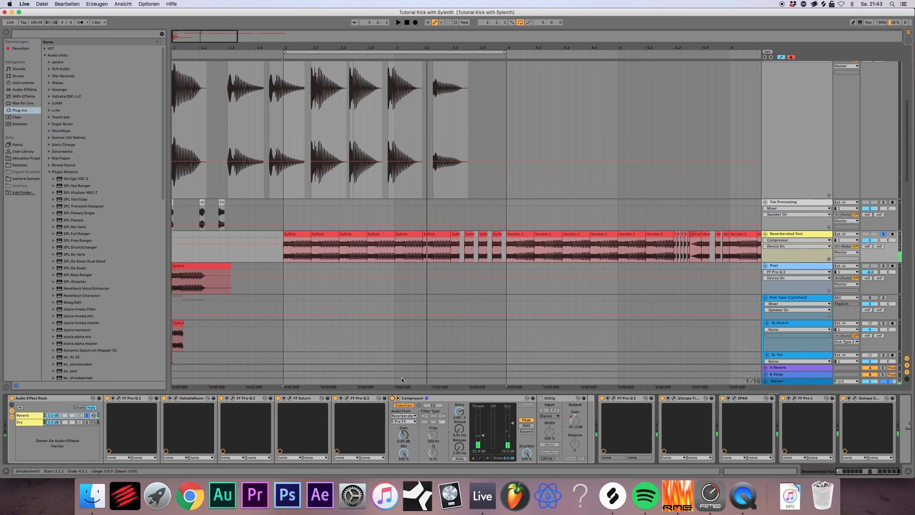
pyautogui.moveTo(187, 34); pyautogui.dragTo(213, 70)
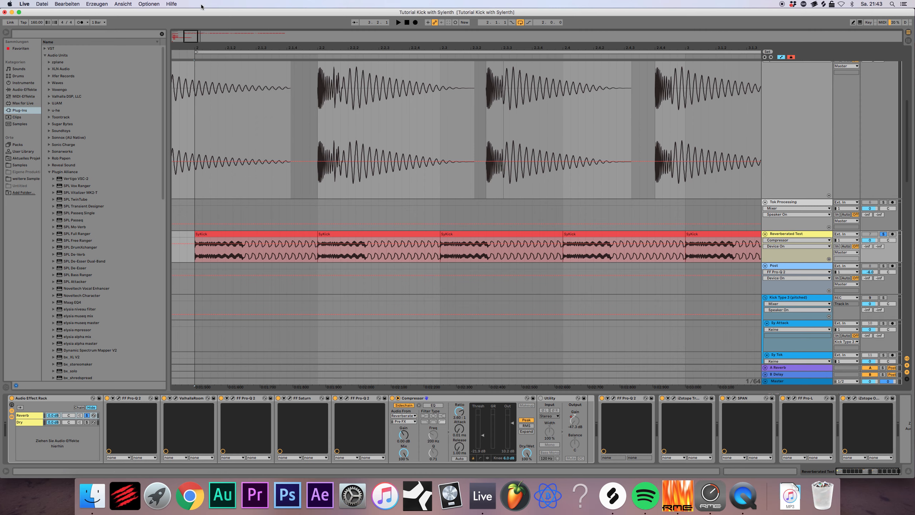
pyautogui.moveTo(505, 48); pyautogui.dragTo(505, 100)
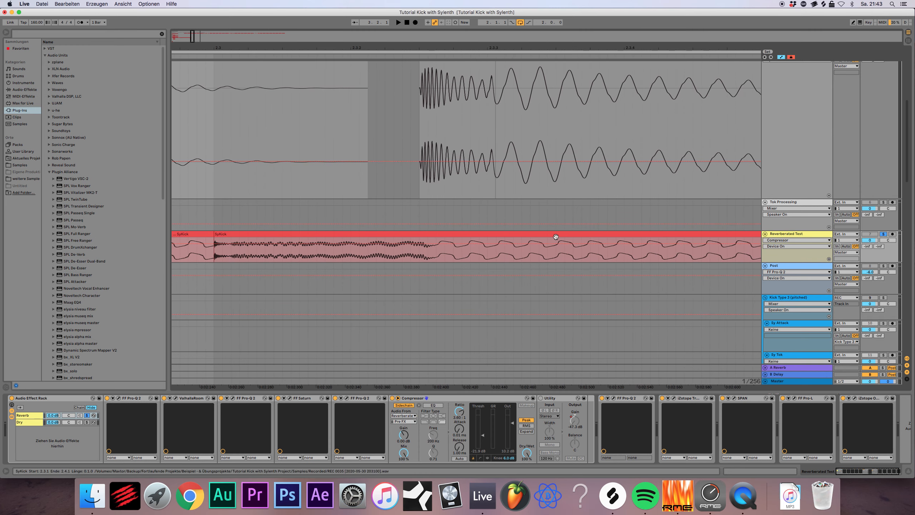
pyautogui.moveTo(790, 262); pyautogui.dragTo(804, 348)
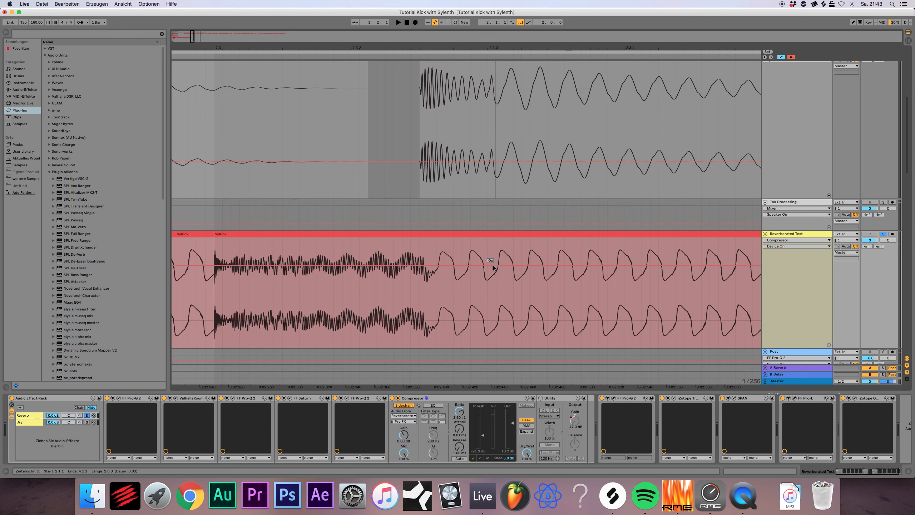
pyautogui.moveTo(193, 37); pyautogui.dragTo(190, 37)
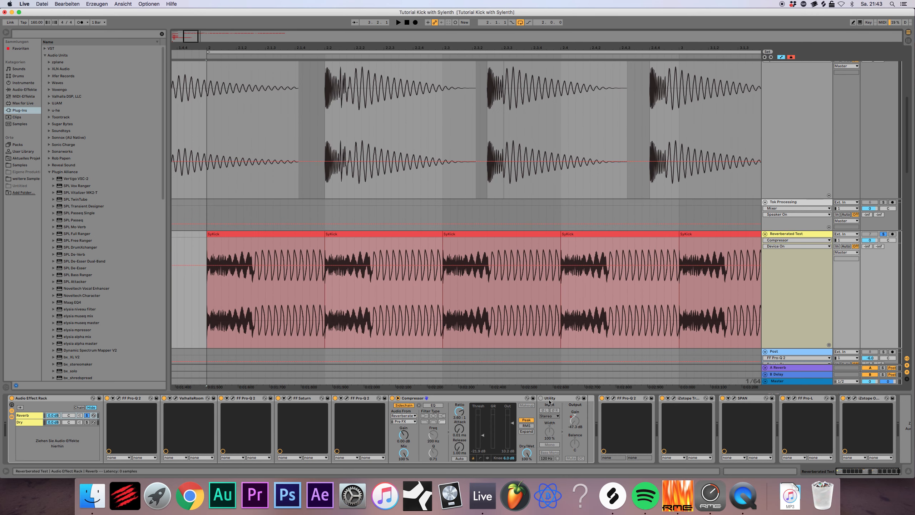
# Step: Lower the Compressor's Dry/Wet in the Reverb chain to roughly half and play the Reverberated Test track
pyautogui.moveTo(527, 453)
pyautogui.mouseDown()
pyautogui.moveTo(526, 469)
pyautogui.moveTo(527, 454)
pyautogui.mouseUp()
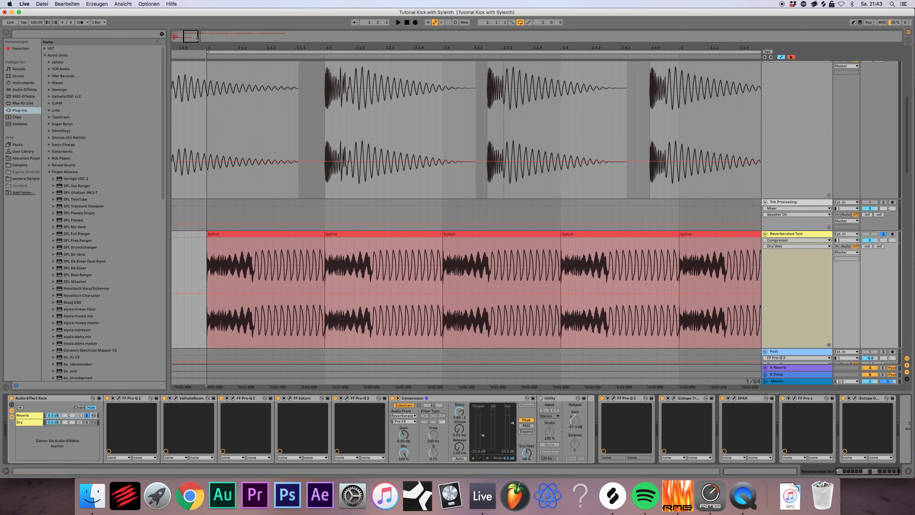
pyautogui.moveTo(196, 37); pyautogui.dragTo(195, 20)
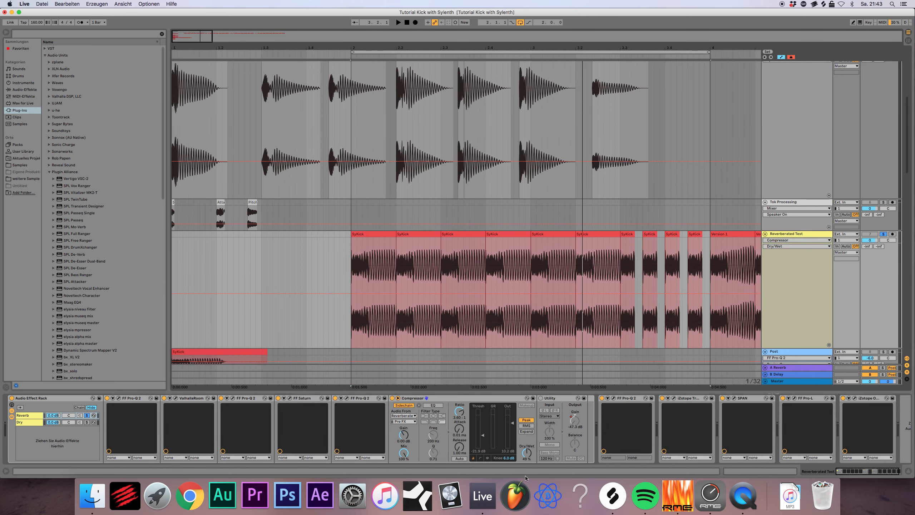
pyautogui.press('space')
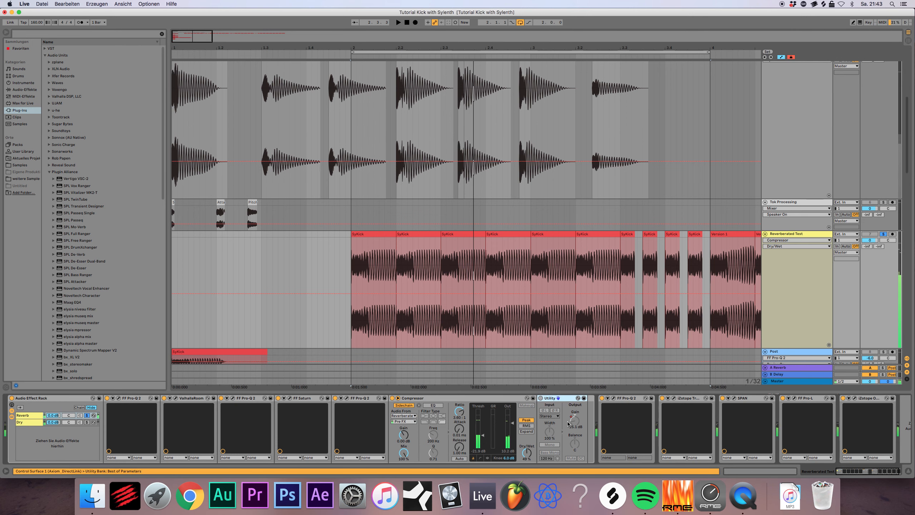
# Step: Re-enable Utility in the Reverb chain, show its Gain automation on the Reverberated Test track and play the loop
pyautogui.click(541, 398)
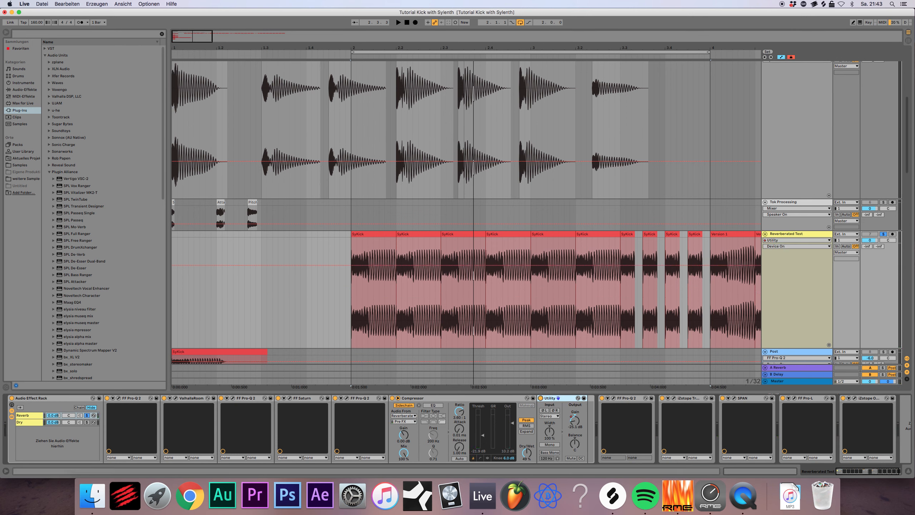
pyautogui.click(575, 421)
pyautogui.press('space')
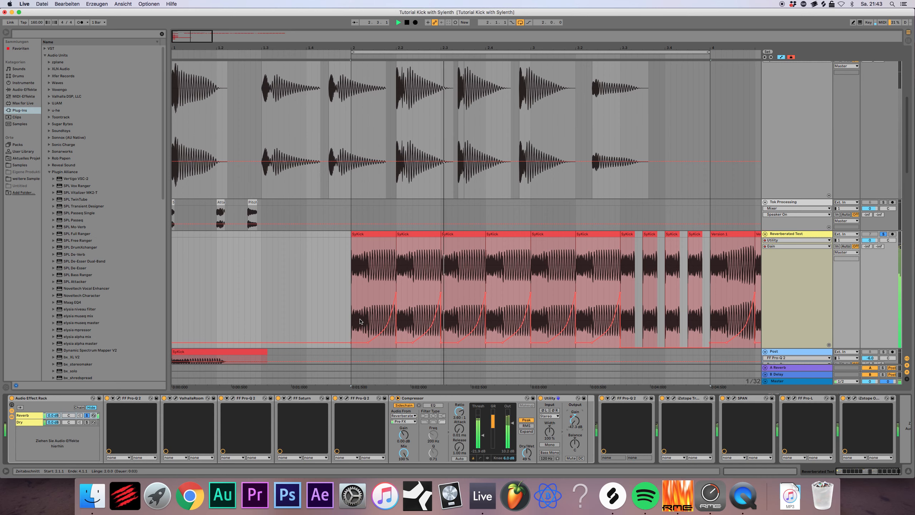
pyautogui.press('-')
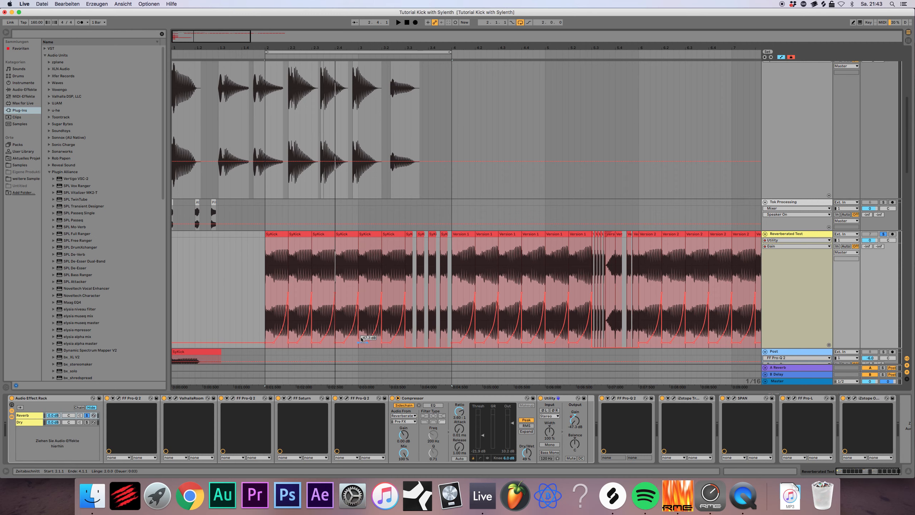
pyautogui.click(557, 399)
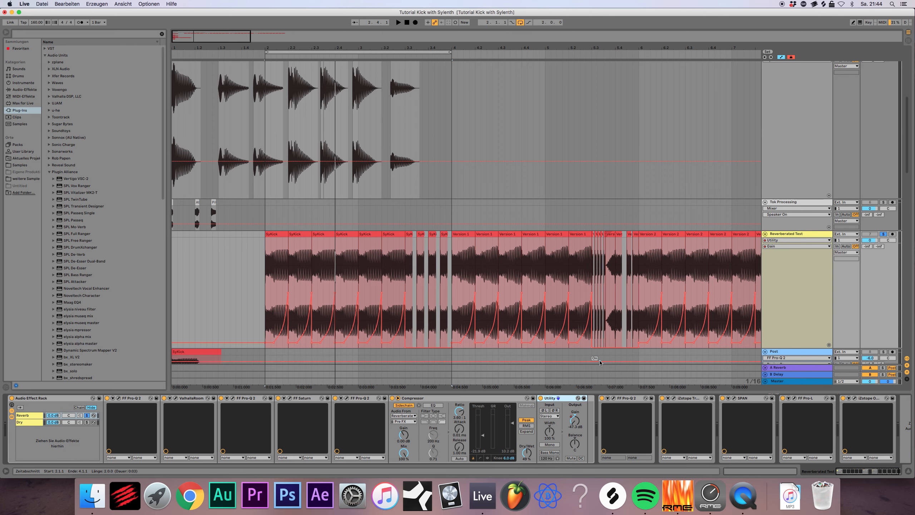
# Step: Unsolo the Reverb chain, view the Dry and Reverb chains' devices, and play both chains together
pyautogui.click(87, 415)
pyautogui.click(27, 415)
pyautogui.click(29, 423)
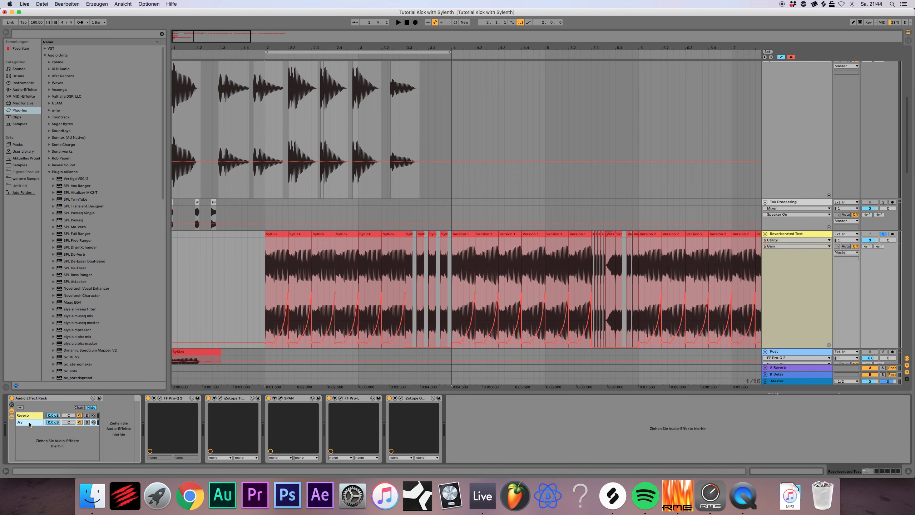
pyautogui.click(27, 417)
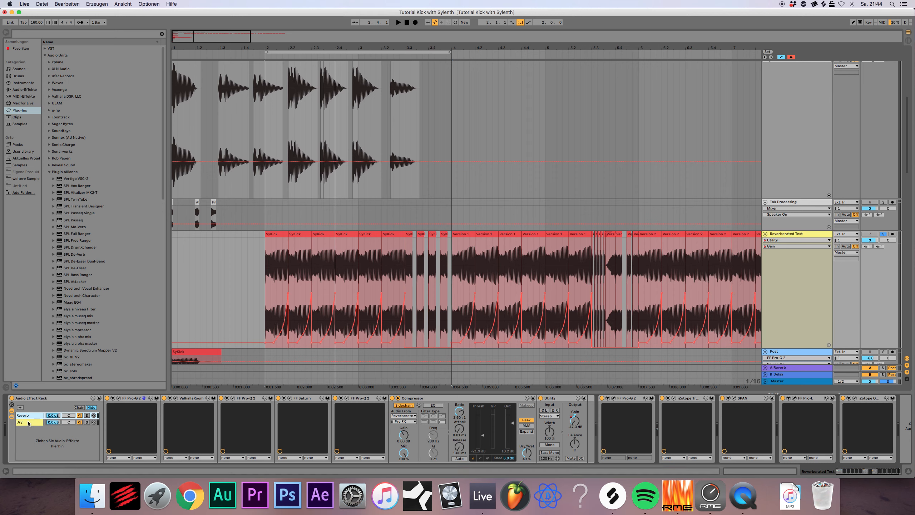
pyautogui.press('space')
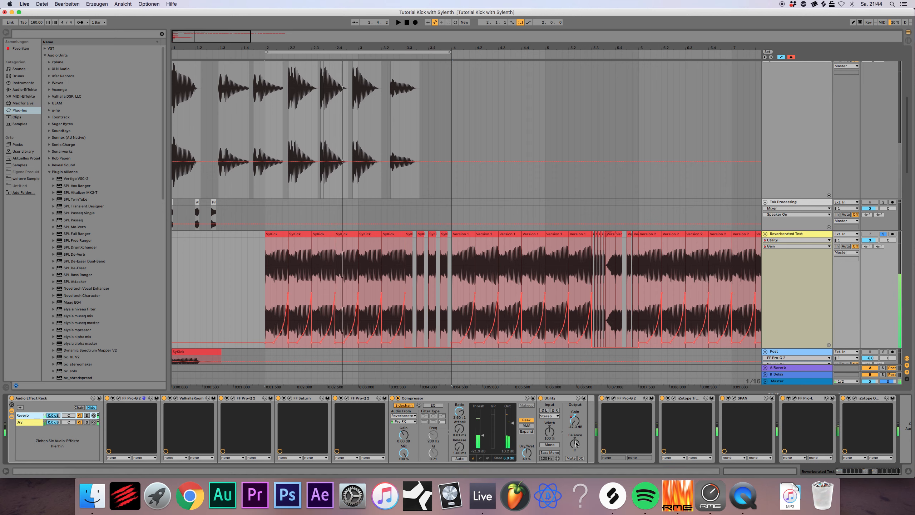
# Step: Open the FF Pro-Q 2 that follows the Audio Effect Rack to view its curve, and close it
pyautogui.click(621, 401)
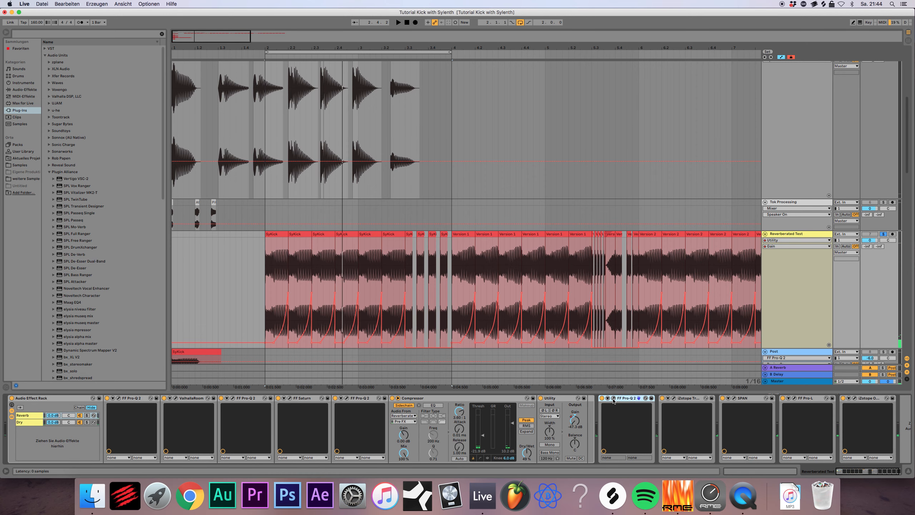
pyautogui.click(613, 398)
pyautogui.click(227, 213)
# Step: Open iZotope Trash 2 to view its shaping curve, and compare it bypassed and enabled during playback before closing it
pyautogui.click(674, 398)
pyautogui.click(674, 398)
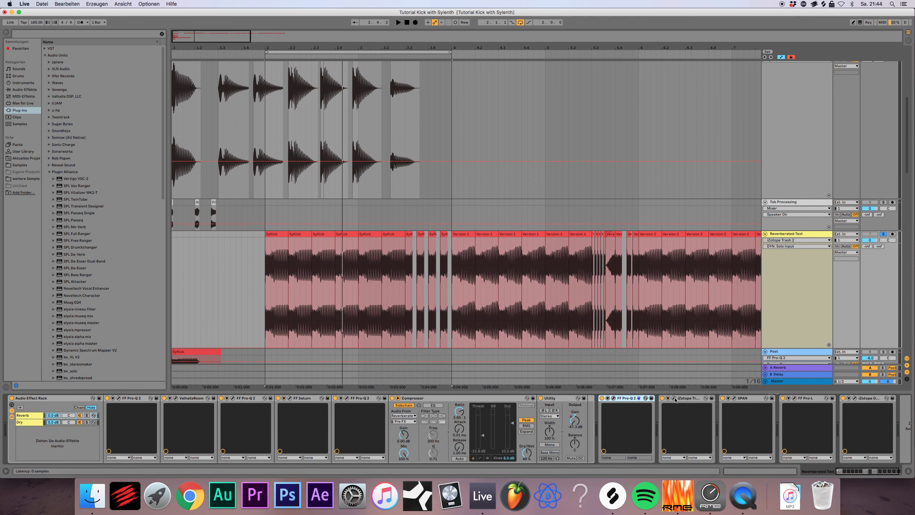
pyautogui.click(674, 398)
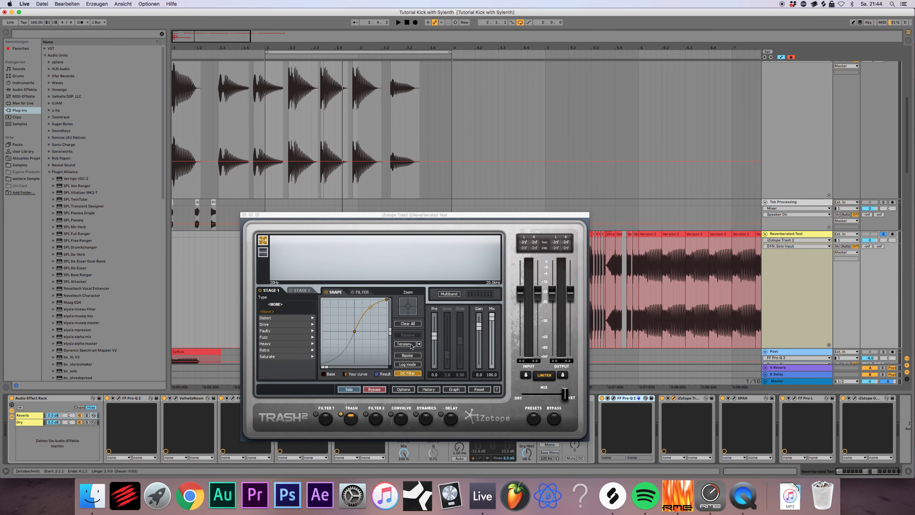
pyautogui.press('space')
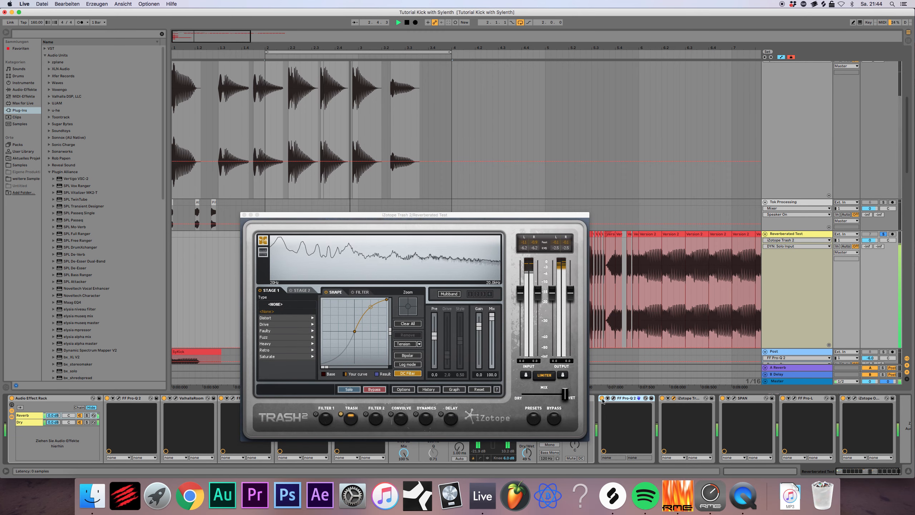
pyautogui.click(662, 398)
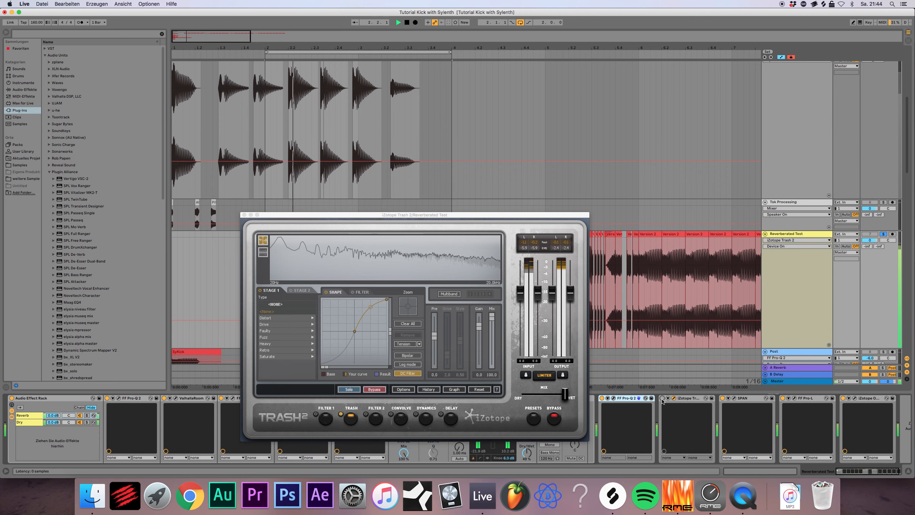
pyautogui.click(662, 398)
pyautogui.press('space')
pyautogui.click(244, 215)
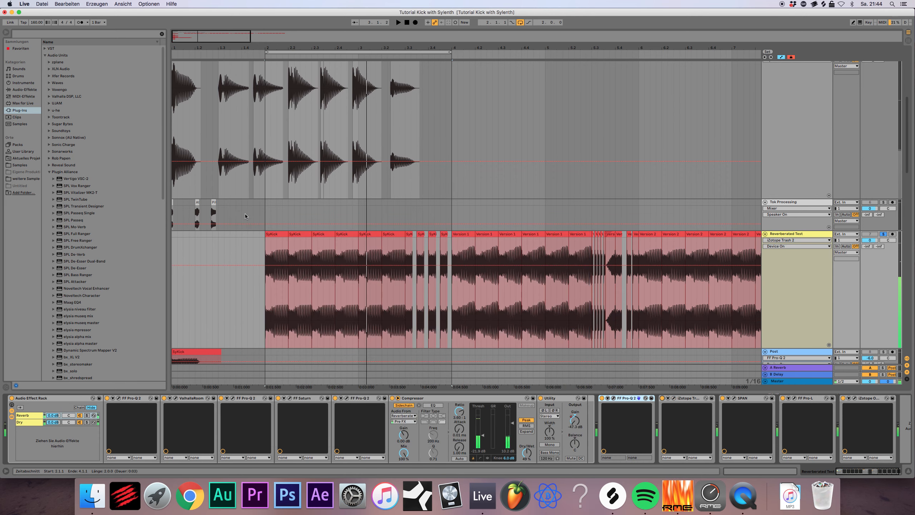
# Step: Open the FF Pro-L limiter on the Reverberated Test track to view its gain setting, and close it
pyautogui.click(803, 399)
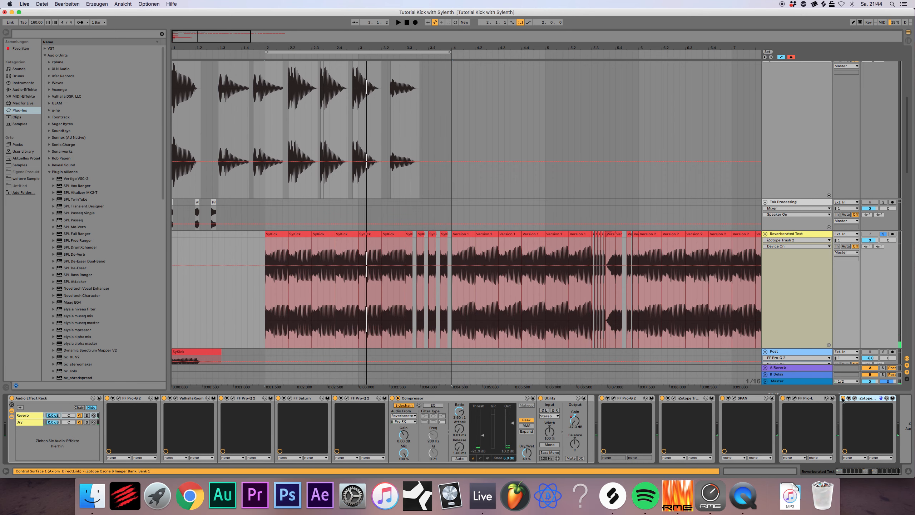
pyautogui.click(794, 398)
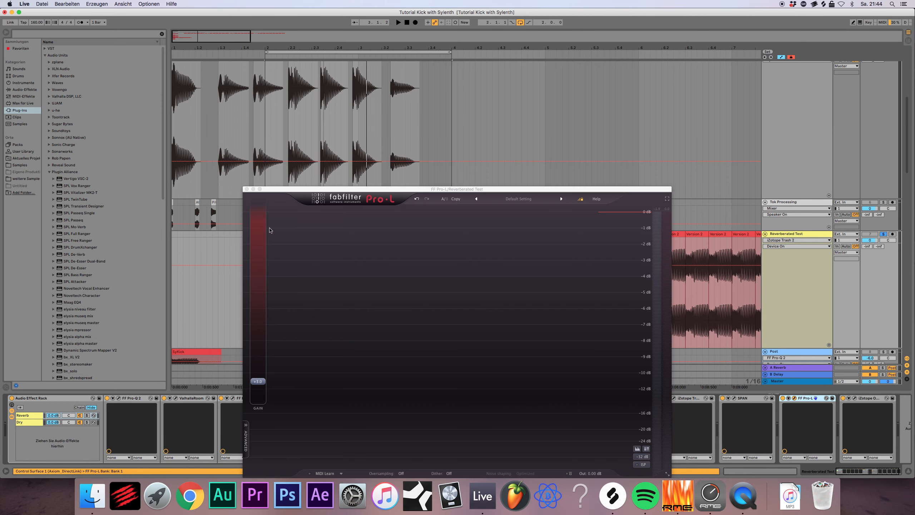
pyautogui.click(247, 189)
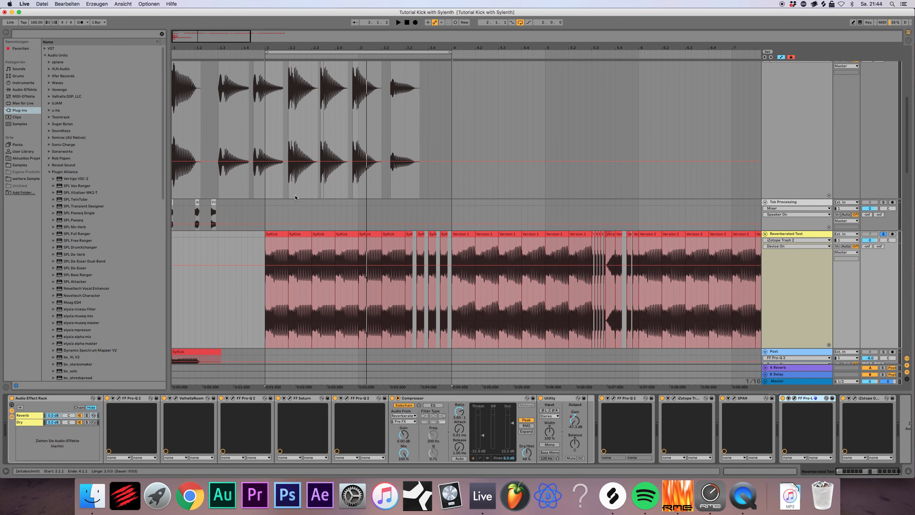
# Step: Extend the loop to bar 10 so it covers all Reverberated Test clips, and play the whole section
pyautogui.scroll(-5, 346, 304)
pyautogui.scroll(-5, 595, 295)
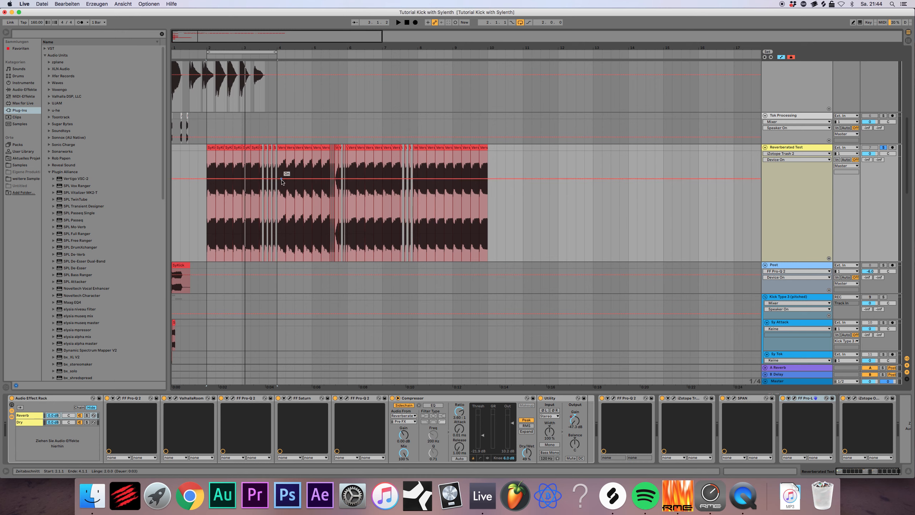
pyautogui.moveTo(275, 52); pyautogui.dragTo(491, 54)
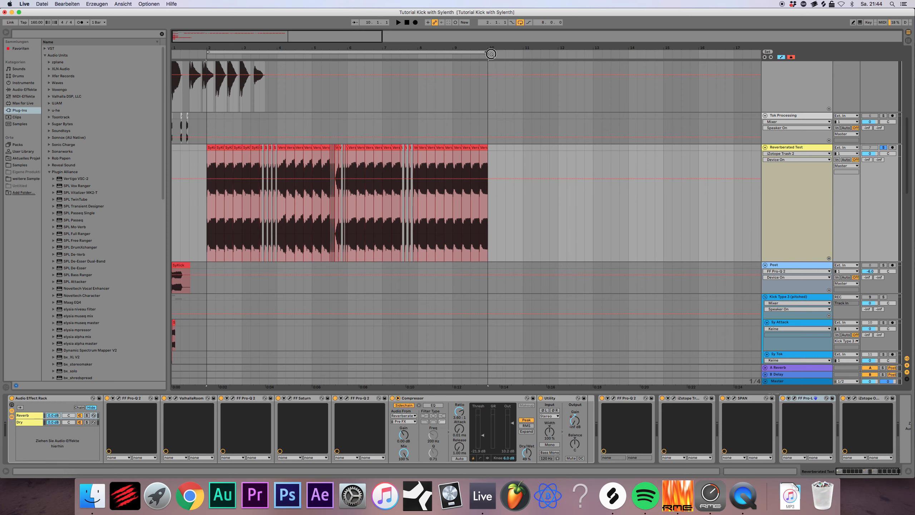
pyautogui.press('space')
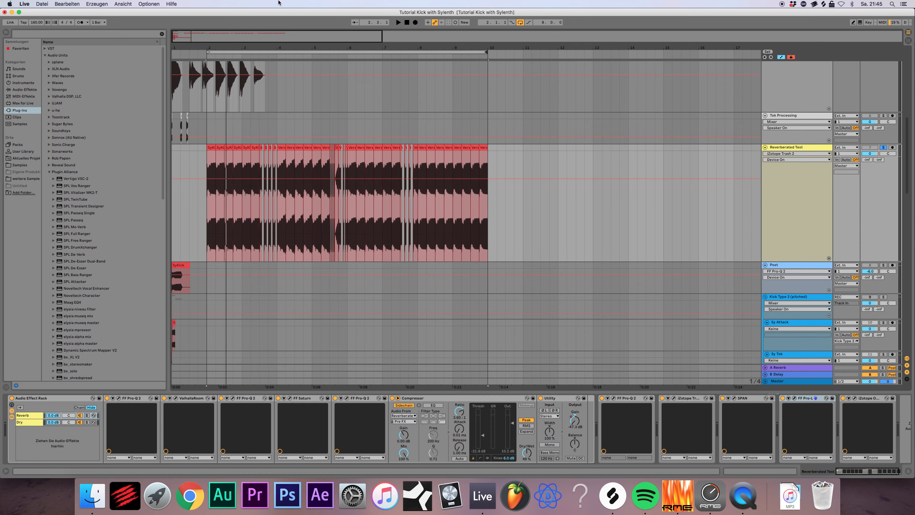
# Step: Select the Reverberated Test track and turn off its solo
pyautogui.moveTo(264, 42); pyautogui.dragTo(251, 69)
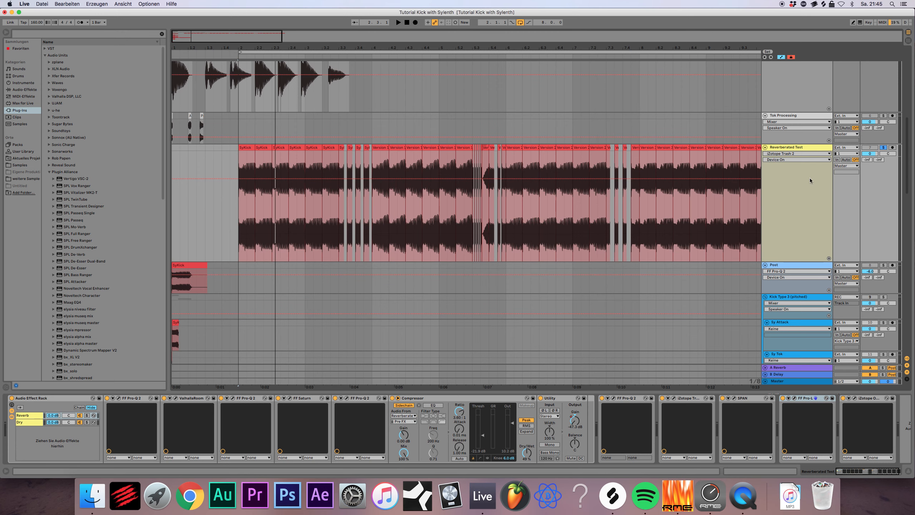
pyautogui.click(805, 147)
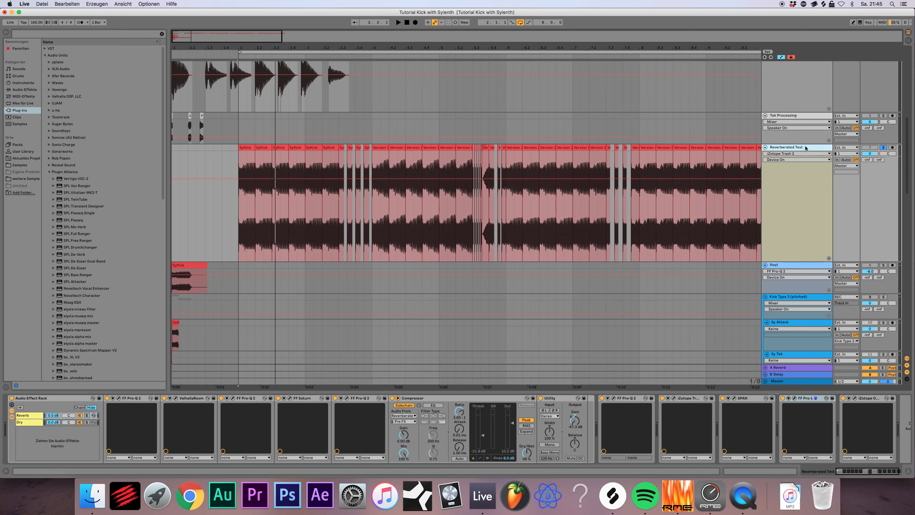
pyautogui.click(883, 148)
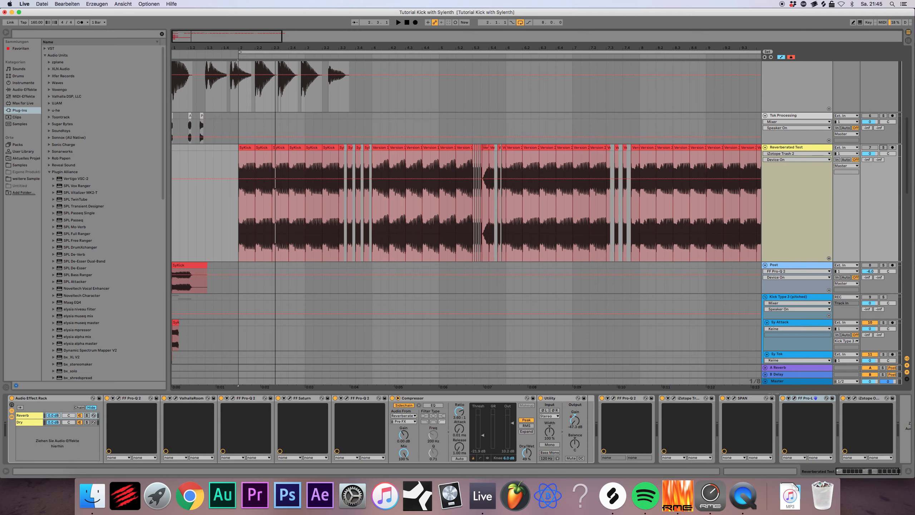
# Step: Select the Post track and its FF Pro-Q 2, and solo the track for listening to its SyKick clip
pyautogui.moveTo(178, 36); pyautogui.dragTo(178, 91)
pyautogui.moveTo(275, 47); pyautogui.dragTo(299, 51)
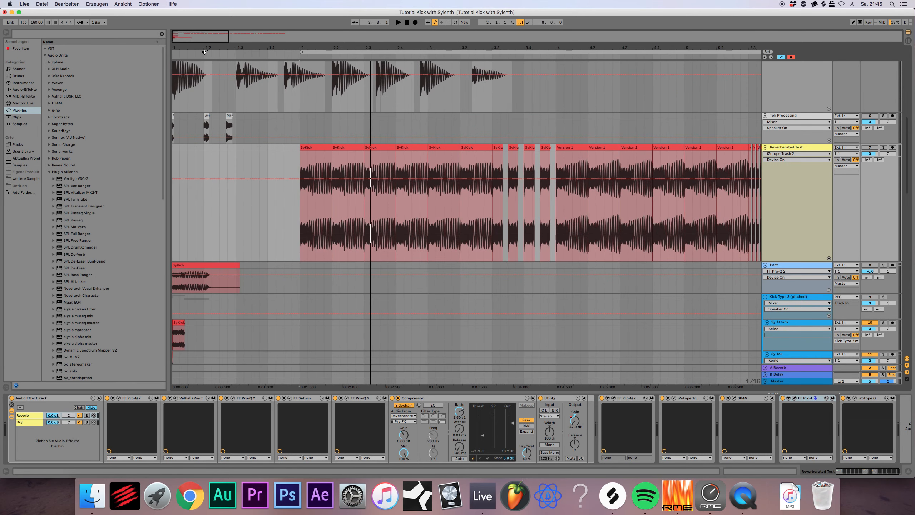
pyautogui.click(783, 266)
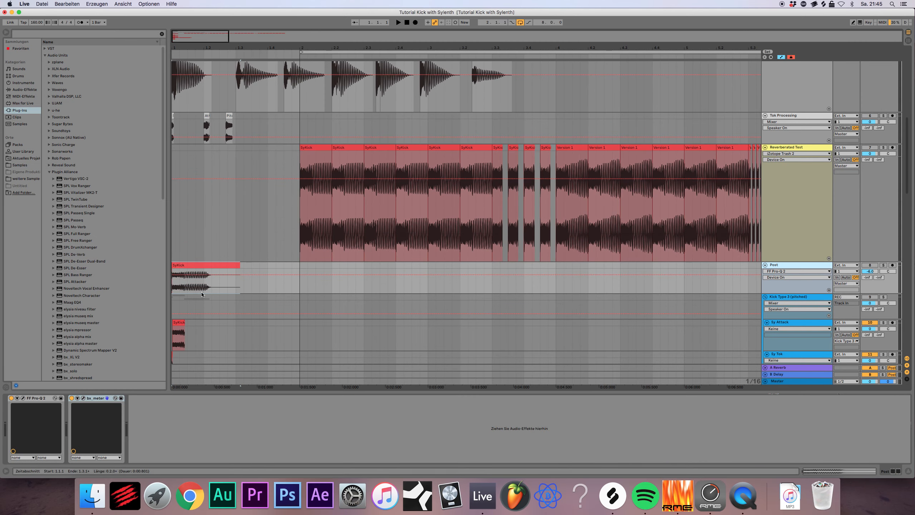
pyautogui.click(36, 398)
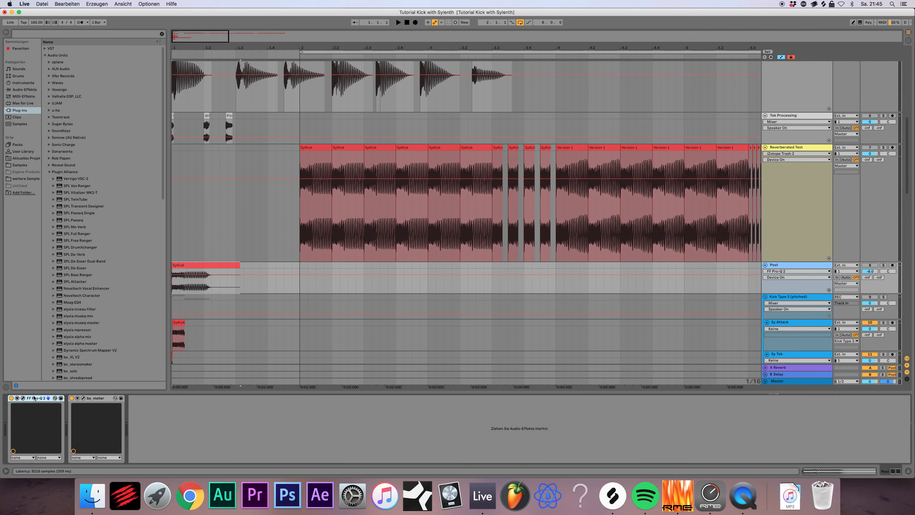
pyautogui.click(884, 266)
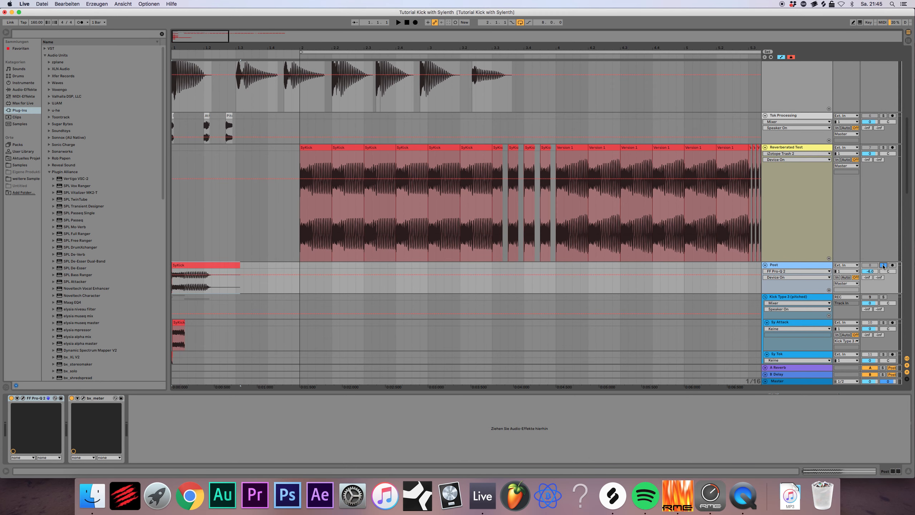
pyautogui.click(227, 282)
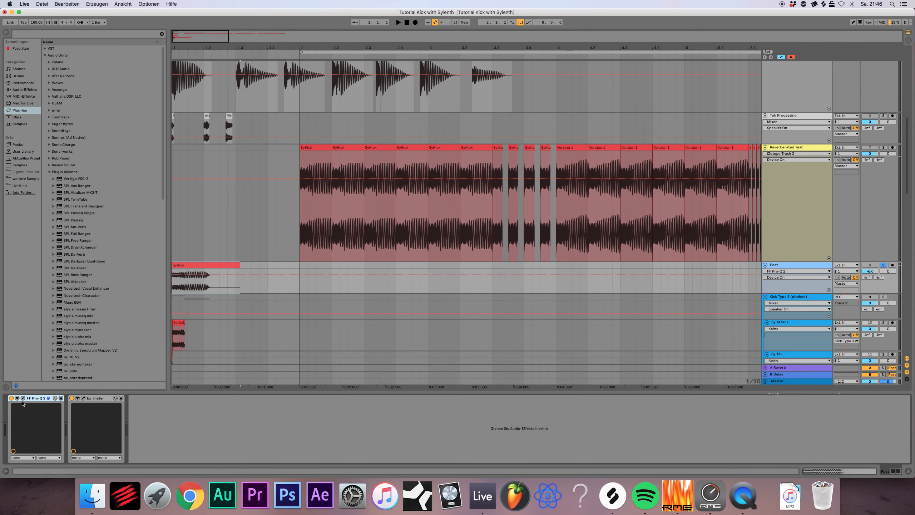
# Step: Open the Post track's FF Pro-Q 2, view its processing resolution choices, play the SyKick clip through it, and close it
pyautogui.click(22, 398)
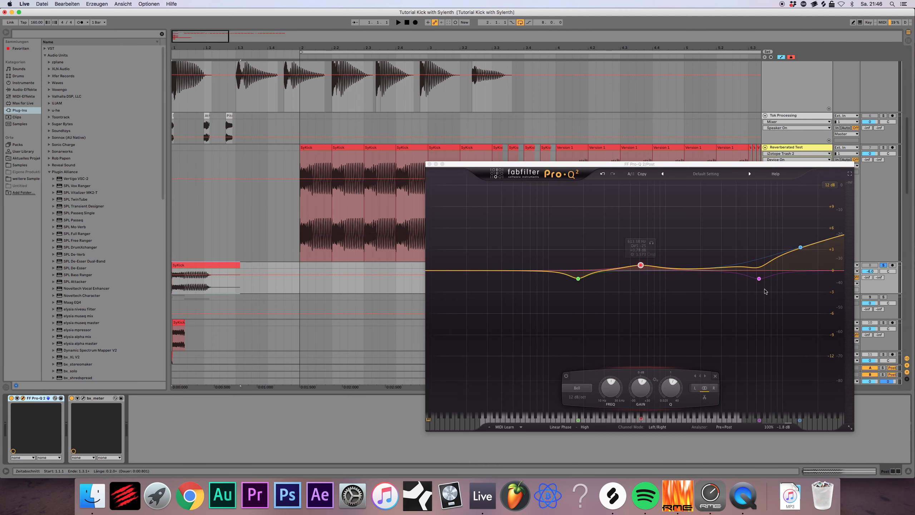
pyautogui.press('space')
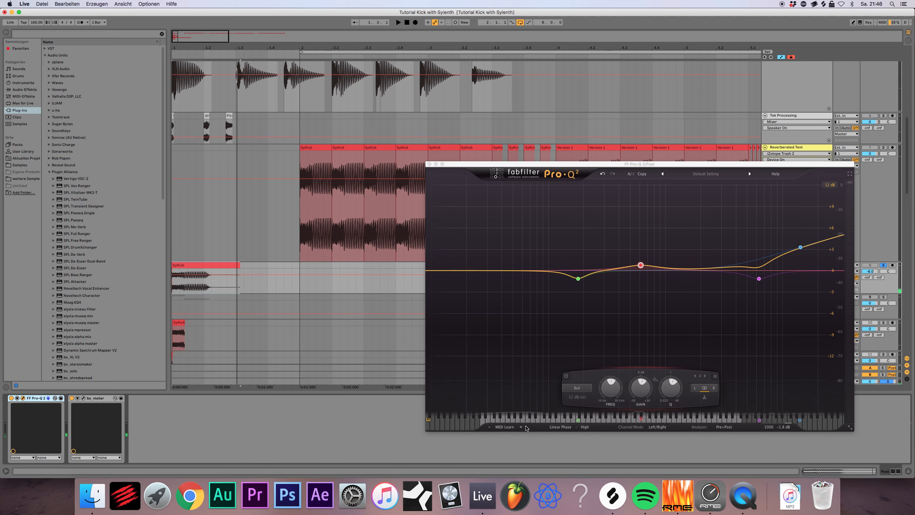
pyautogui.click(585, 426)
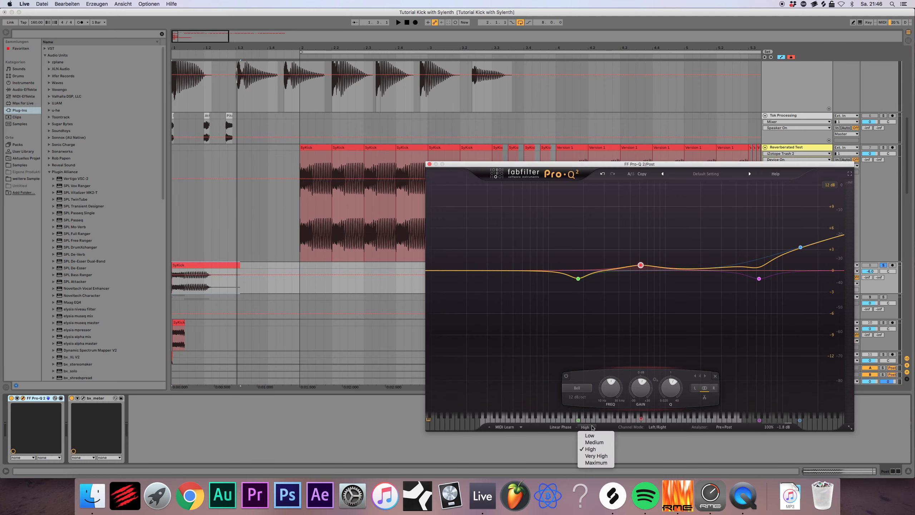
pyautogui.click(548, 448)
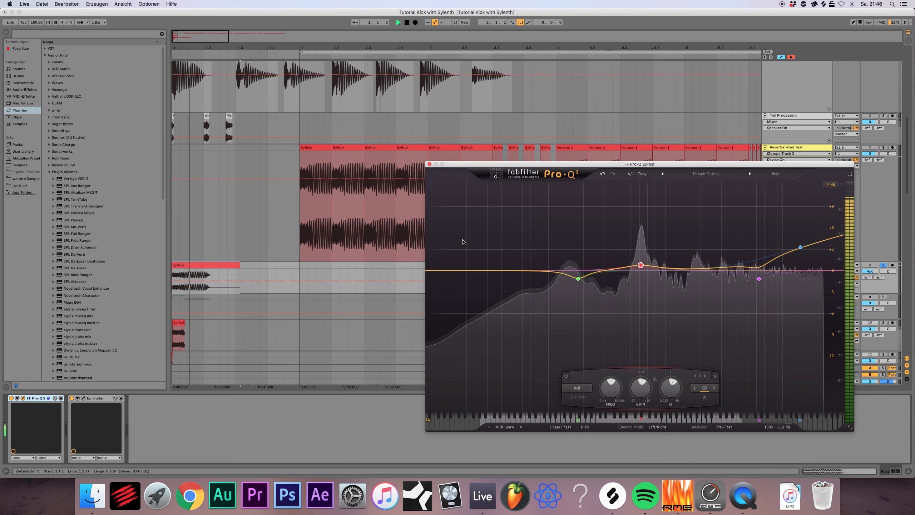
pyautogui.press('space')
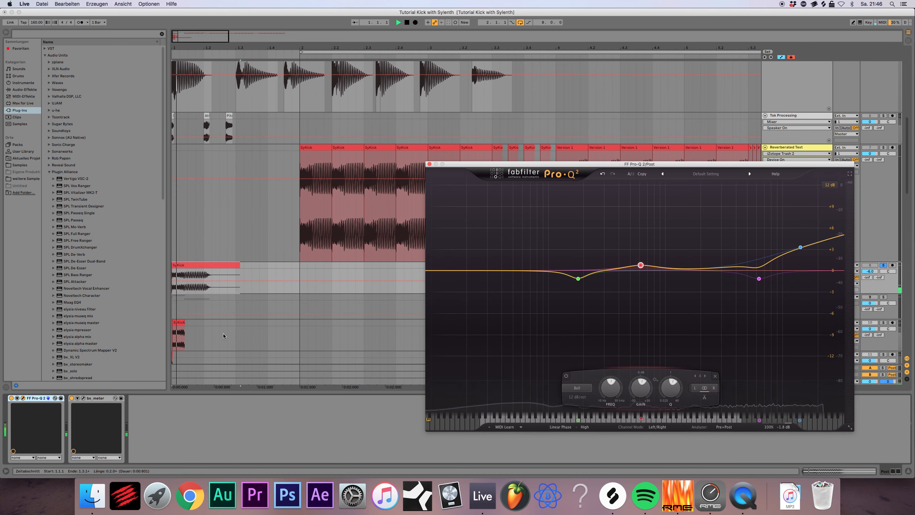
pyautogui.press('space')
pyautogui.click(429, 164)
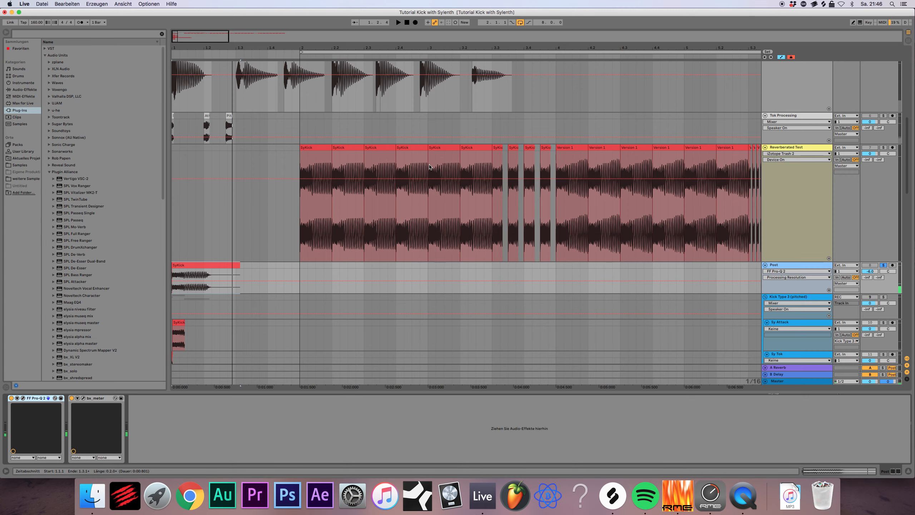
# Step: Check the Post track's volume while playing its clip, and open FF Pro-Q 2 to view its output gain
pyautogui.click(869, 271)
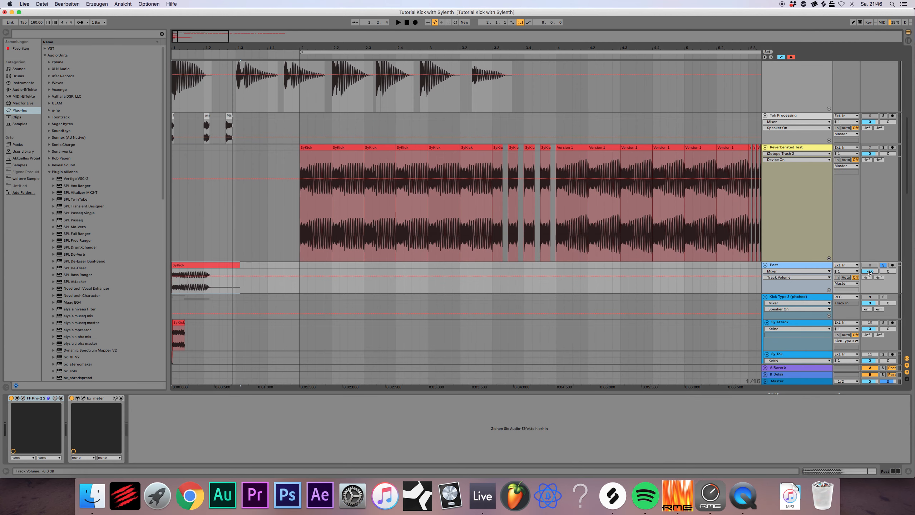
pyautogui.press('space')
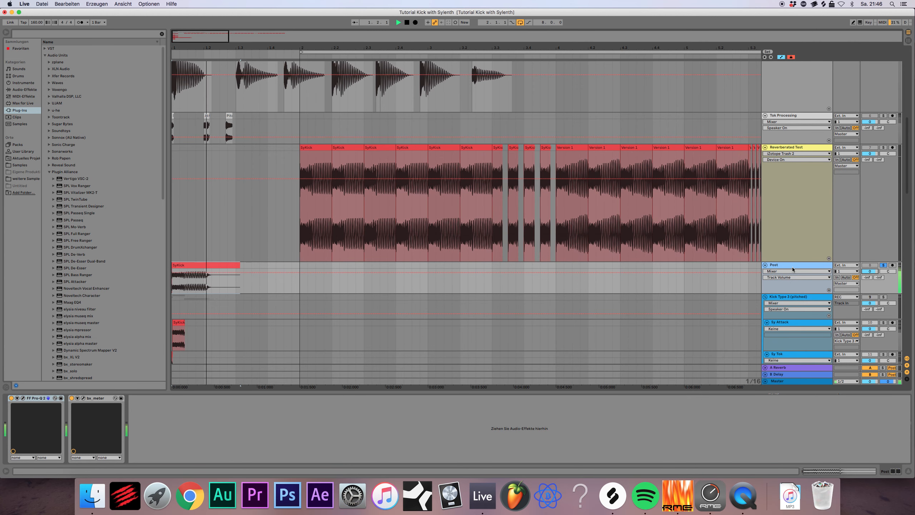
pyautogui.click(24, 398)
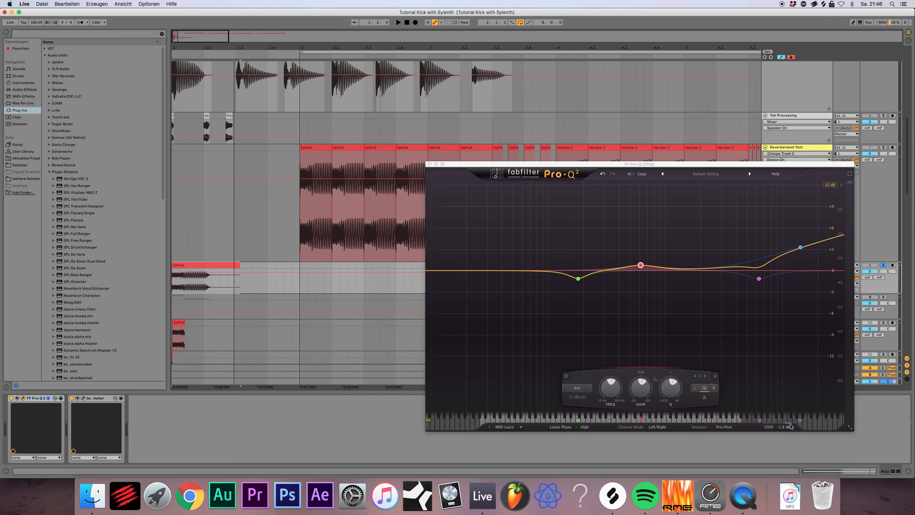
pyautogui.moveTo(779, 437)
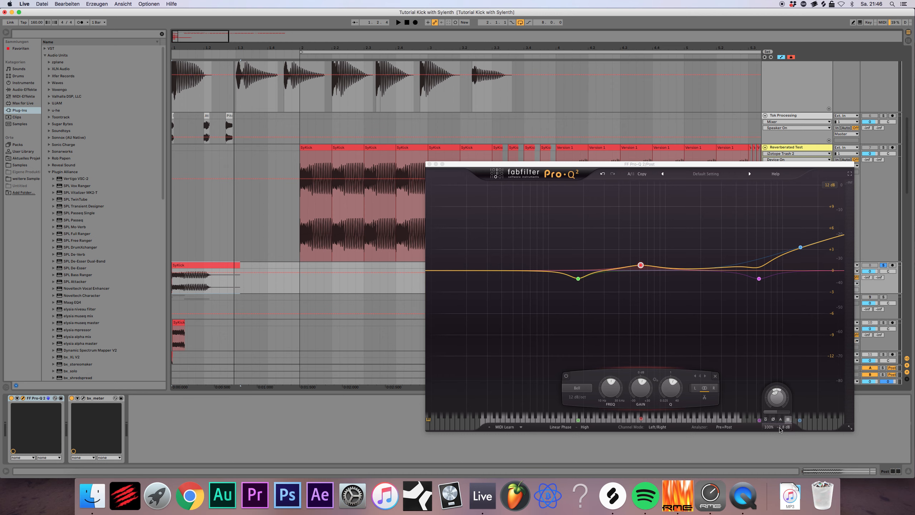
# Step: Open bx_meter on the Post track, close FF Pro-Q 2, and move the meter clear of the Post clip
pyautogui.click(84, 398)
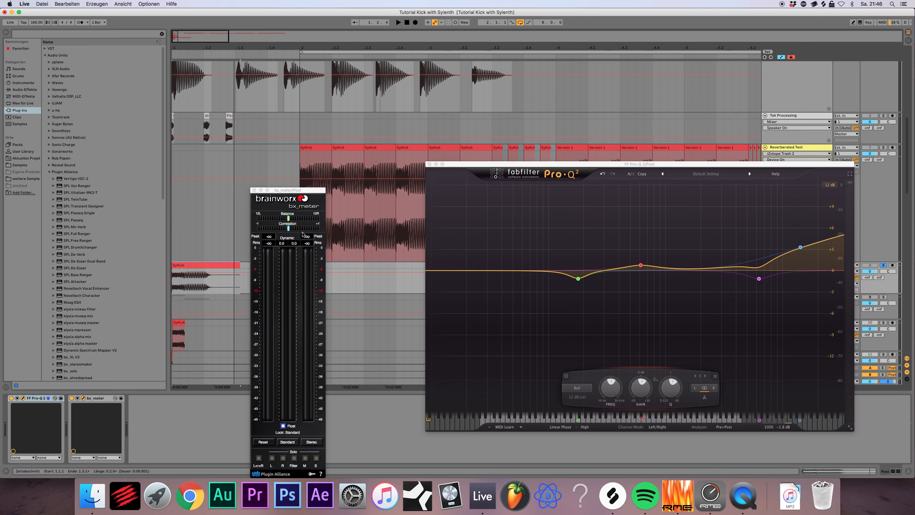
pyautogui.moveTo(426, 166); pyautogui.dragTo(377, 154)
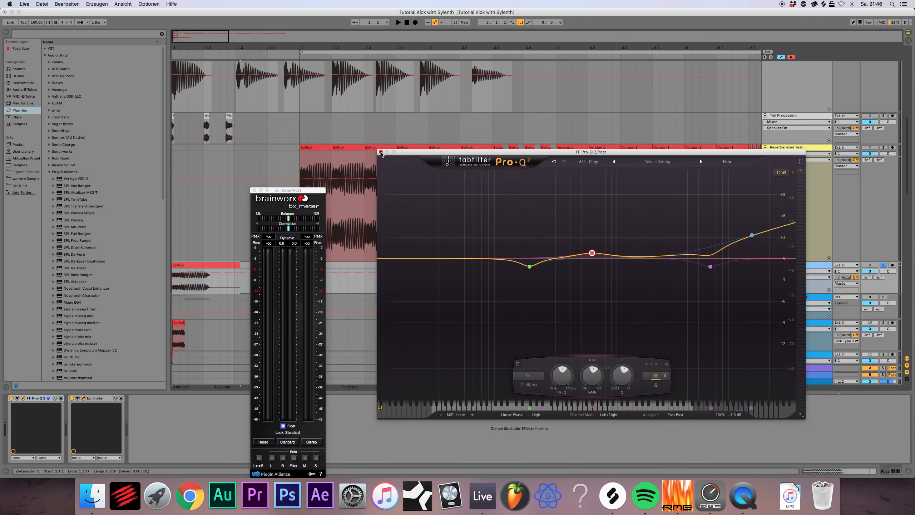
pyautogui.click(381, 152)
pyautogui.moveTo(302, 190); pyautogui.dragTo(486, 186)
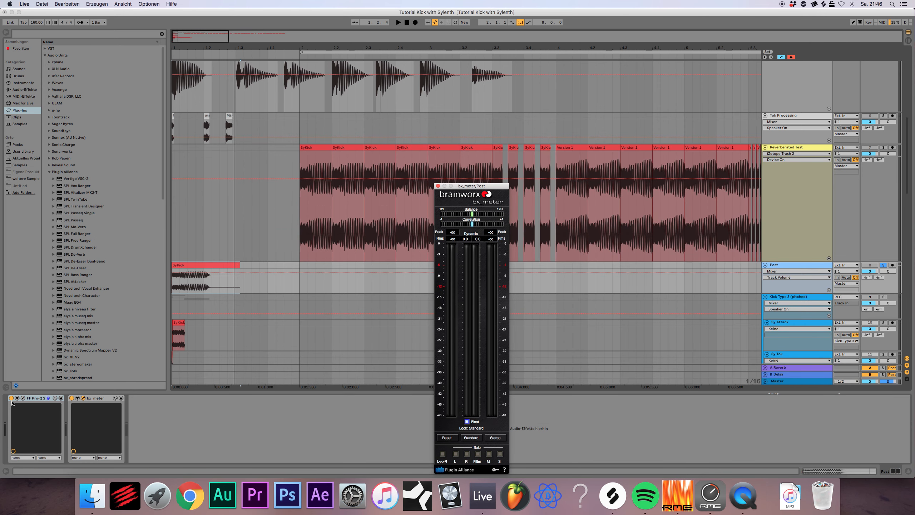
# Step: Hide the automation lanes, loop the Post track's SyKick clip from 1.1.1 to 1.2.1, and play it
pyautogui.press('space')
pyautogui.moveTo(204, 286); pyautogui.dragTo(135, 284)
pyautogui.press('a')
pyautogui.press('super+l')
pyautogui.press('space')
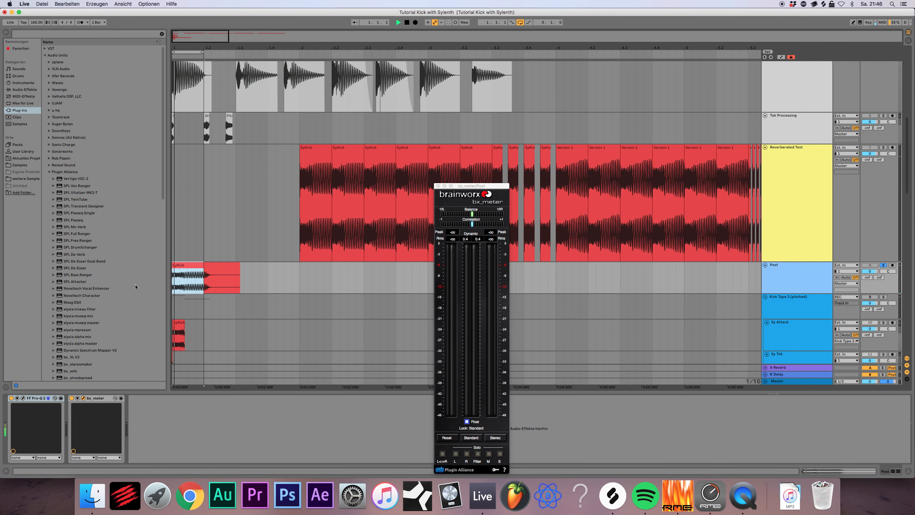
# Step: Bypass FF Pro-Q 2 on the Post track to compare the levels in bx_meter, stop playback, and re-enable the equalizer
pyautogui.click(11, 398)
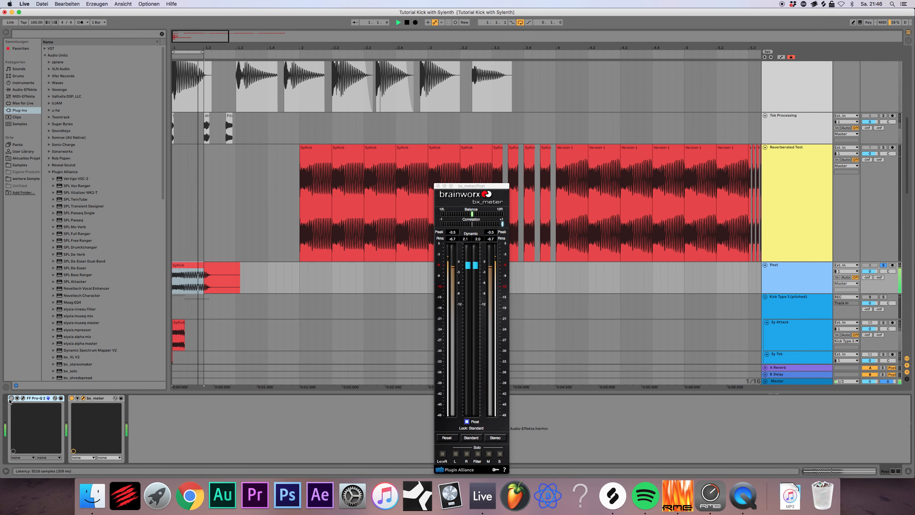
pyautogui.press('space')
pyautogui.click(11, 397)
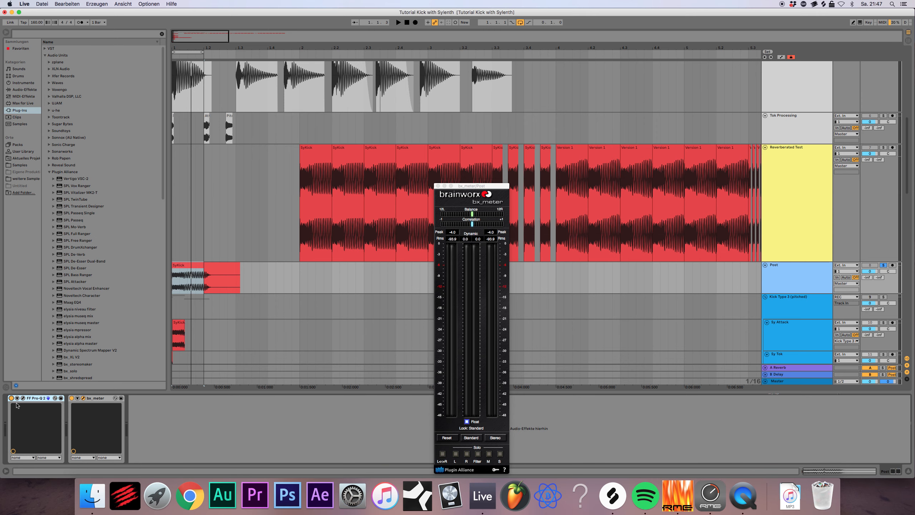
# Step: Reopen the Post track's FF Pro-Q 2 to examine its high-frequency boost and the rest of its curve, and close it
pyautogui.click(23, 398)
pyautogui.moveTo(750, 249); pyautogui.dragTo(752, 236)
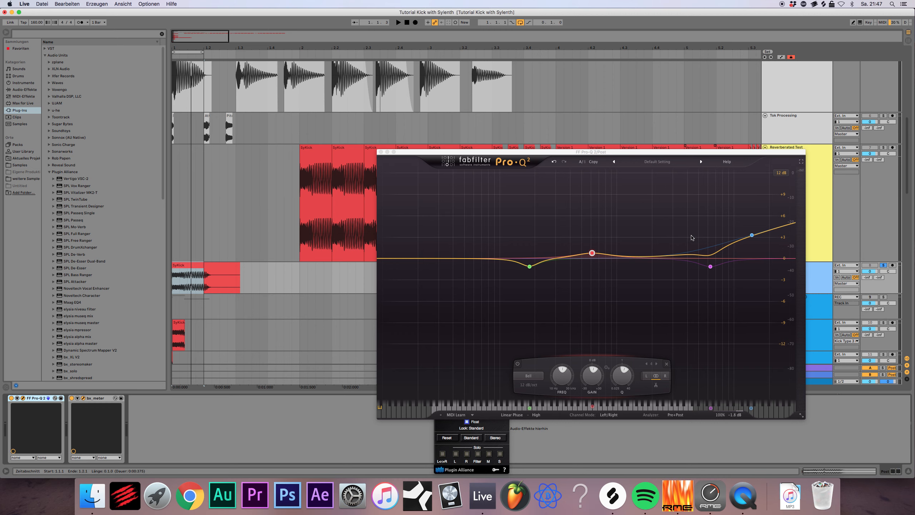
pyautogui.click(381, 152)
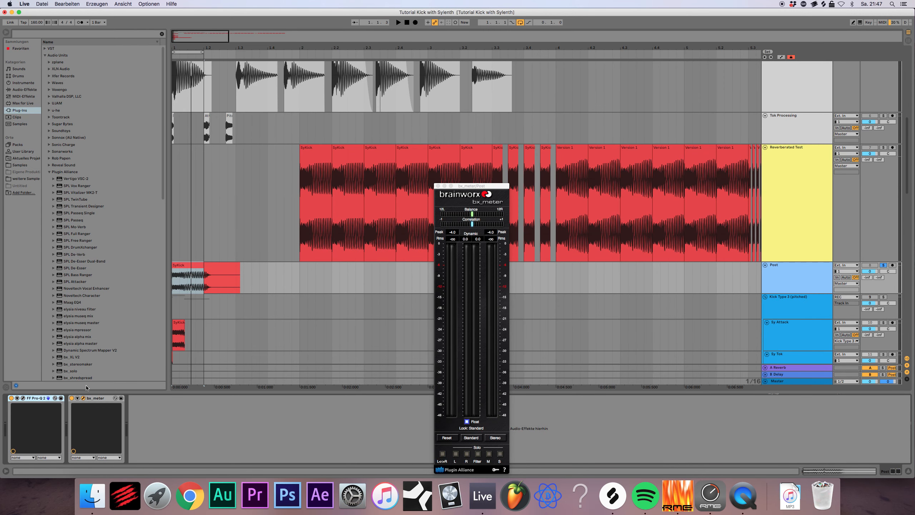
pyautogui.click(24, 398)
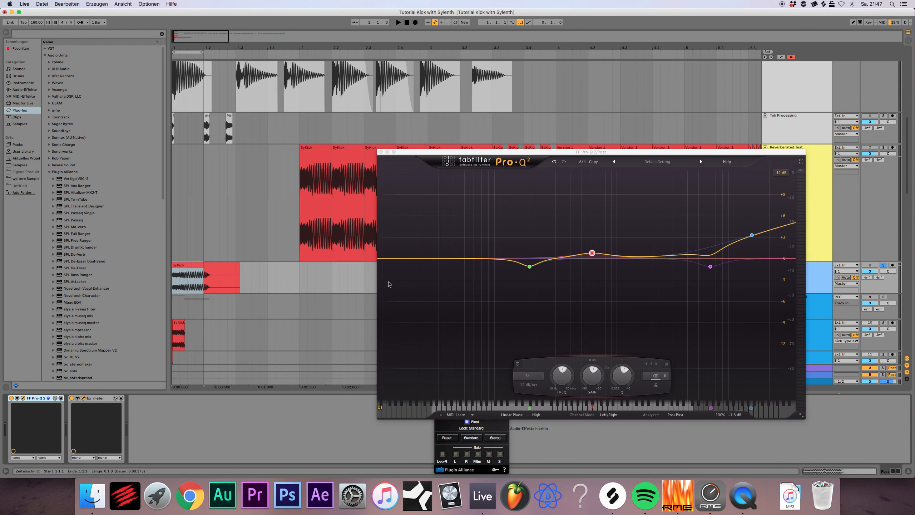
pyautogui.click(381, 152)
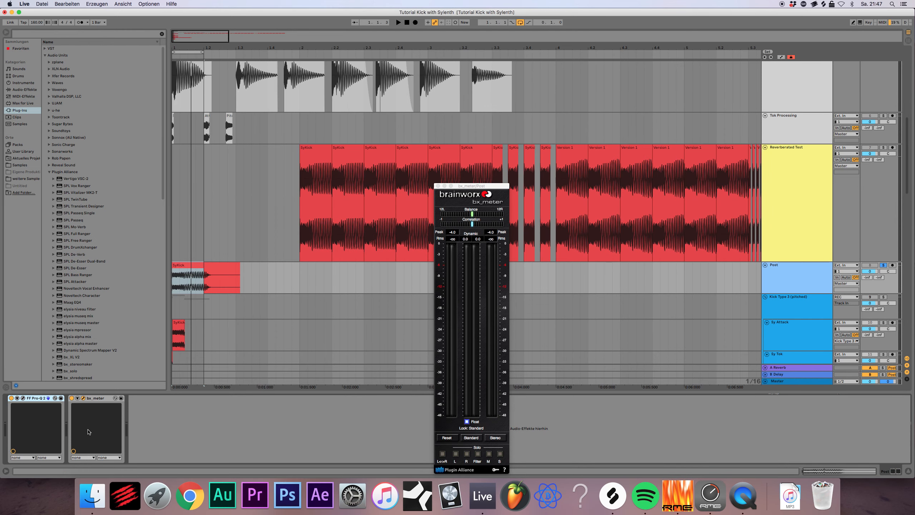
pyautogui.click(24, 398)
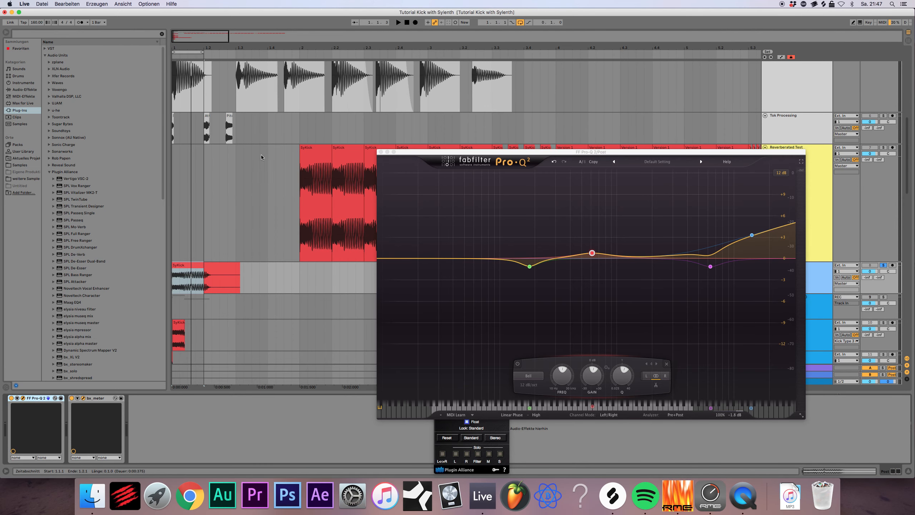
pyautogui.click(381, 152)
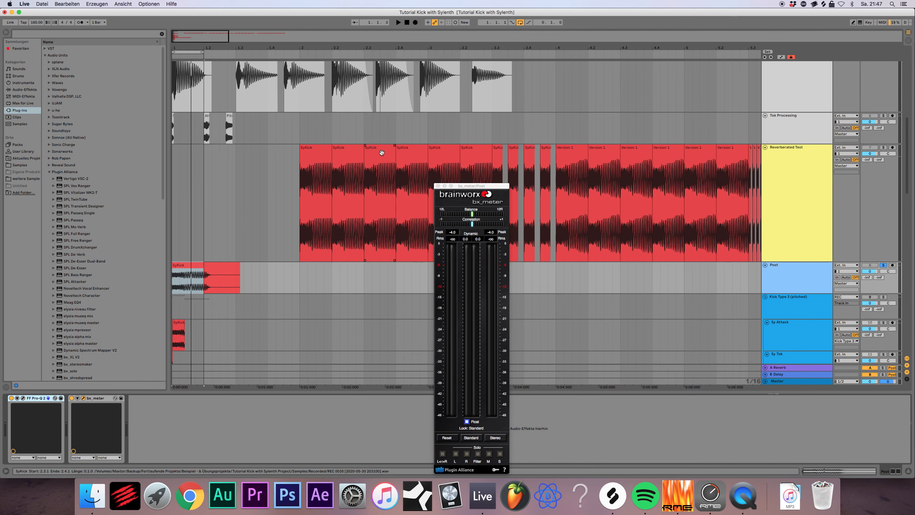
# Step: Play the looped kick while watching the bx_meter levels, move the meter aside, and close it
pyautogui.press('space')
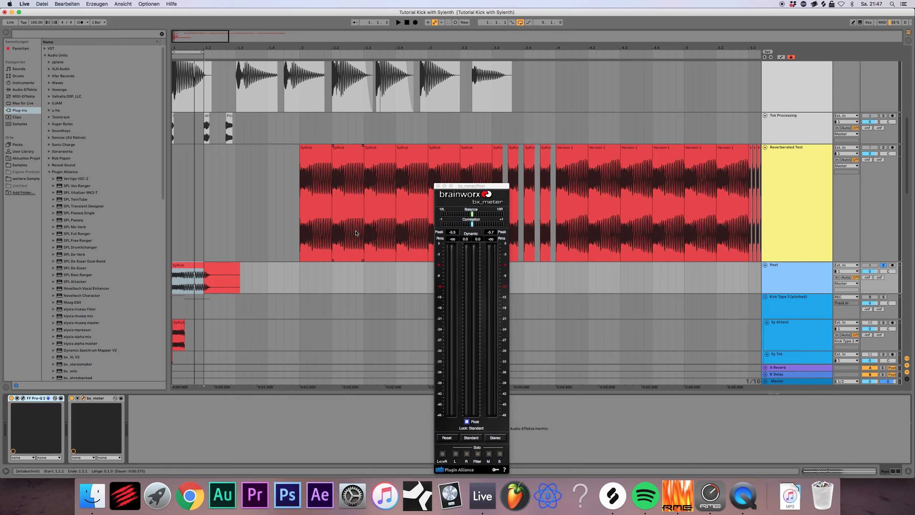
pyautogui.click(545, 202)
pyautogui.moveTo(444, 186); pyautogui.dragTo(515, 168)
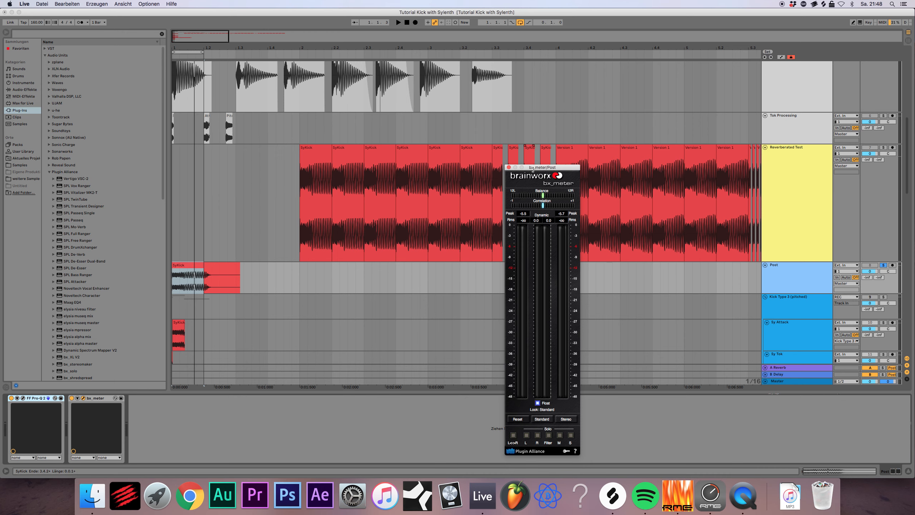
pyautogui.moveTo(534, 170); pyautogui.dragTo(554, 132)
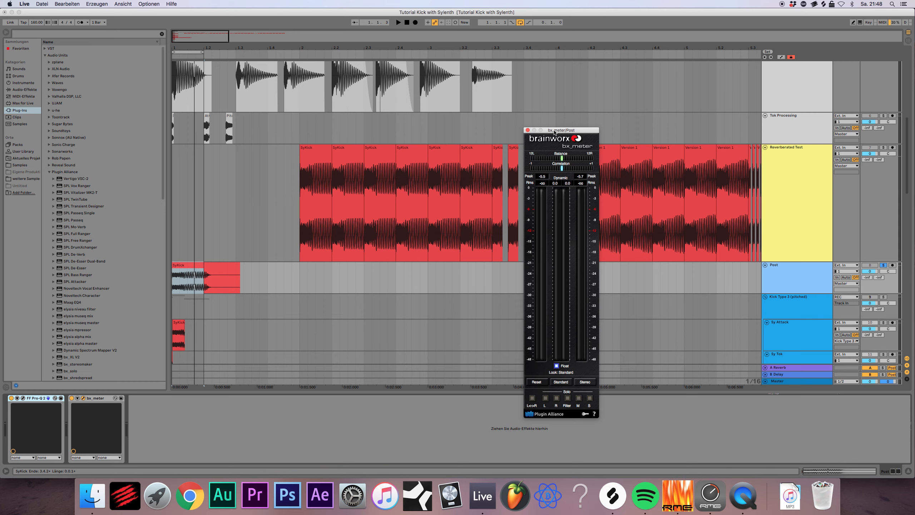
pyautogui.click(528, 130)
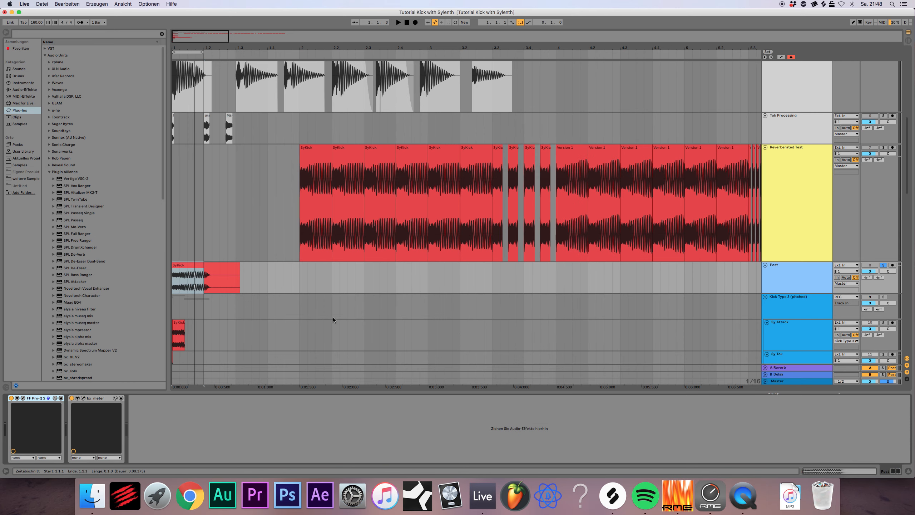
# Step: Look through the project's track list and select the FX Kick (Punch Processing) track to view its device chain
pyautogui.scroll(-5, 358, 280)
pyautogui.scroll(-8, 311, 281)
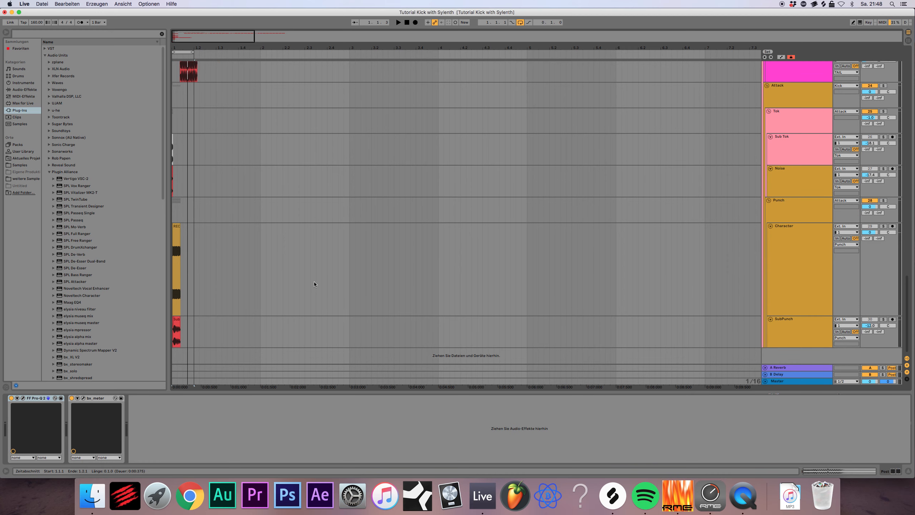
pyautogui.scroll(5, 279, 191)
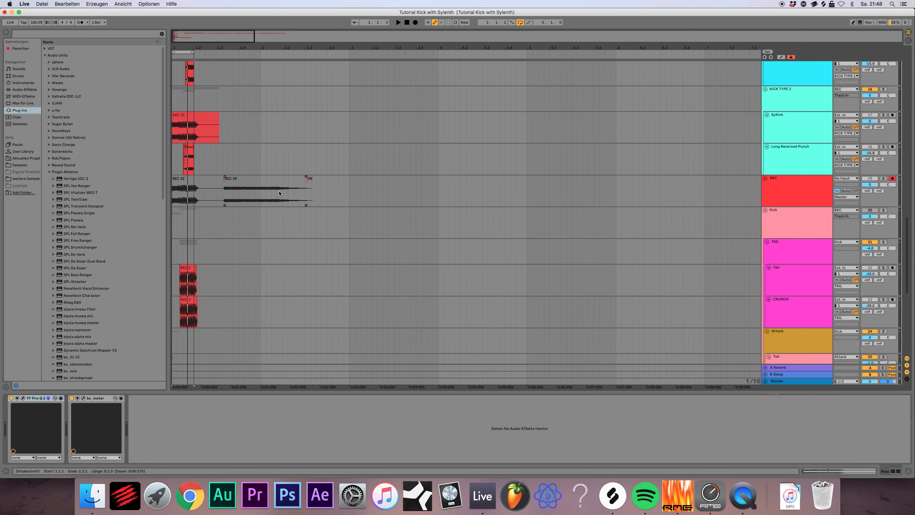
pyautogui.scroll(5, 288, 195)
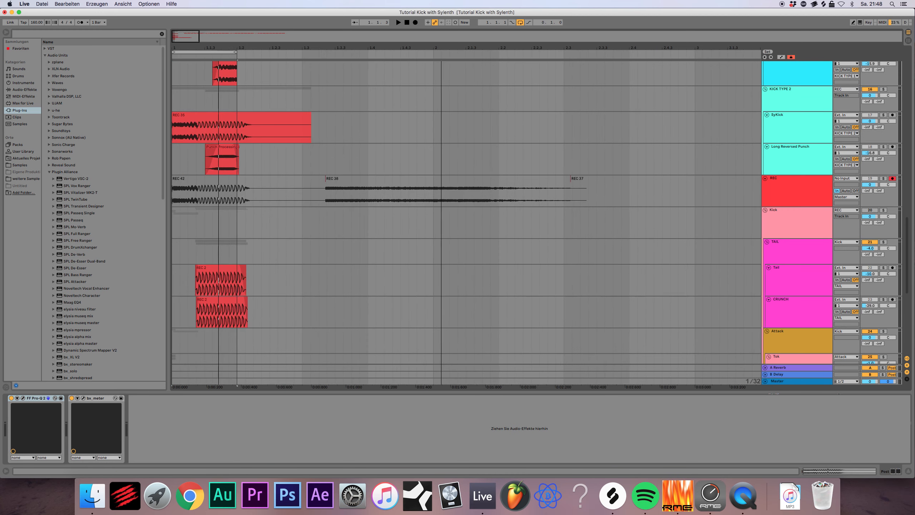
pyautogui.scroll(10, 315, 198)
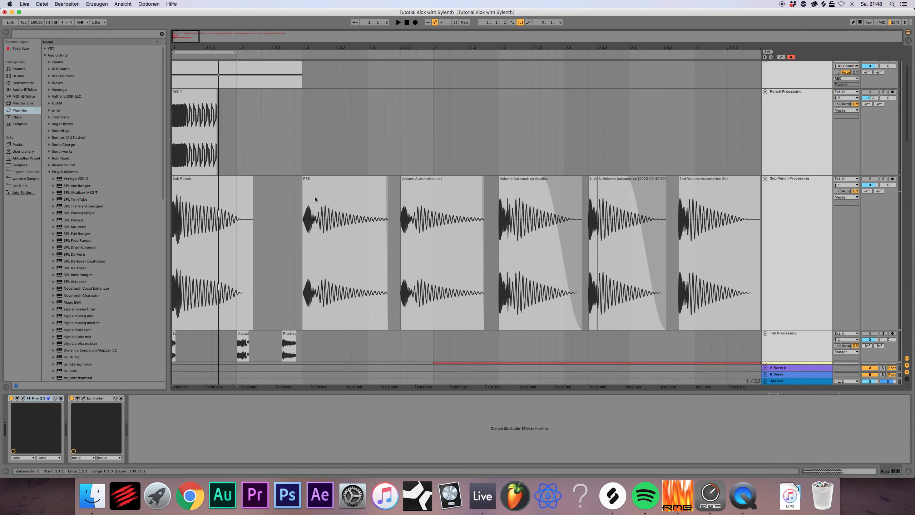
pyautogui.scroll(3, 288, 184)
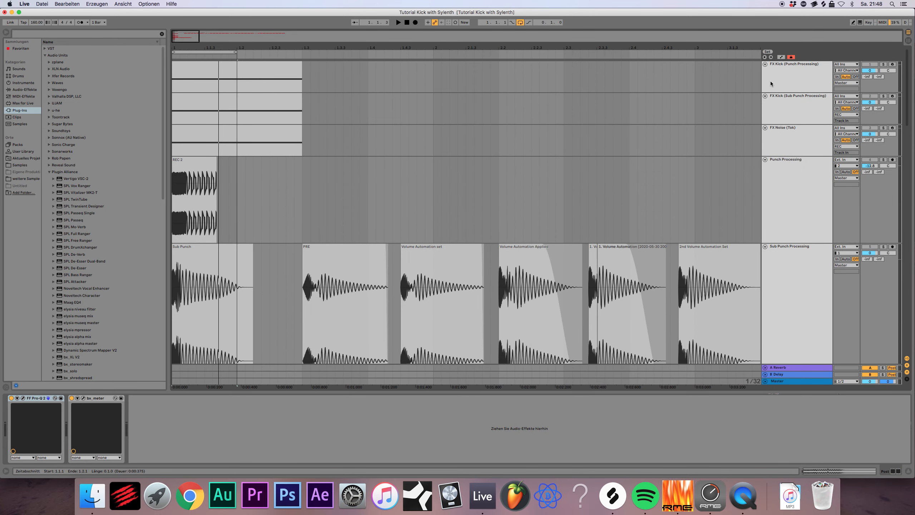
pyautogui.click(771, 83)
# Step: Look over the kick groups down to the SubPunch track, and select the SyKick clip on the Post track
pyautogui.scroll(-15, 483, 216)
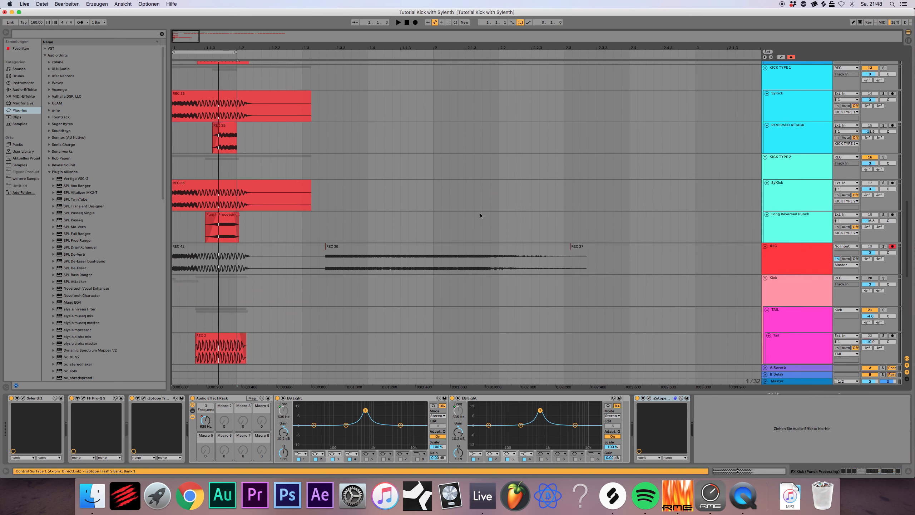
pyautogui.scroll(-12, 480, 213)
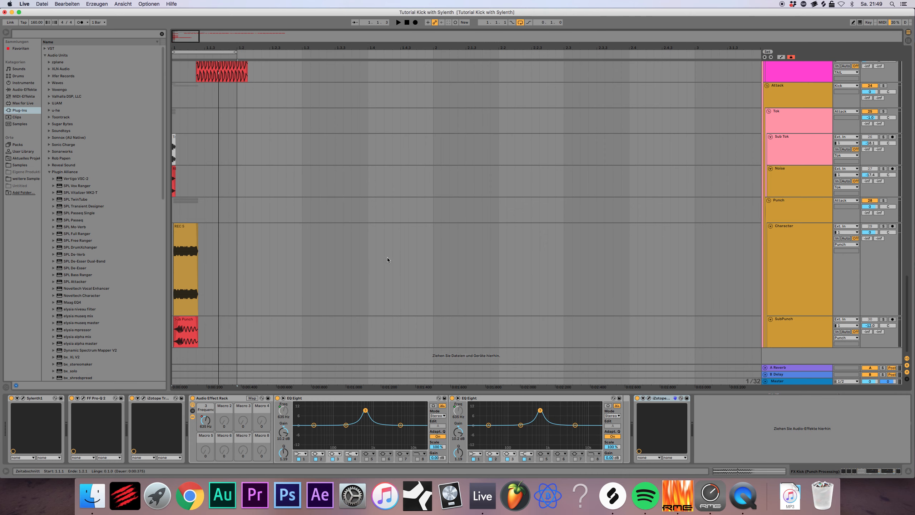
pyautogui.scroll(15, 233, 300)
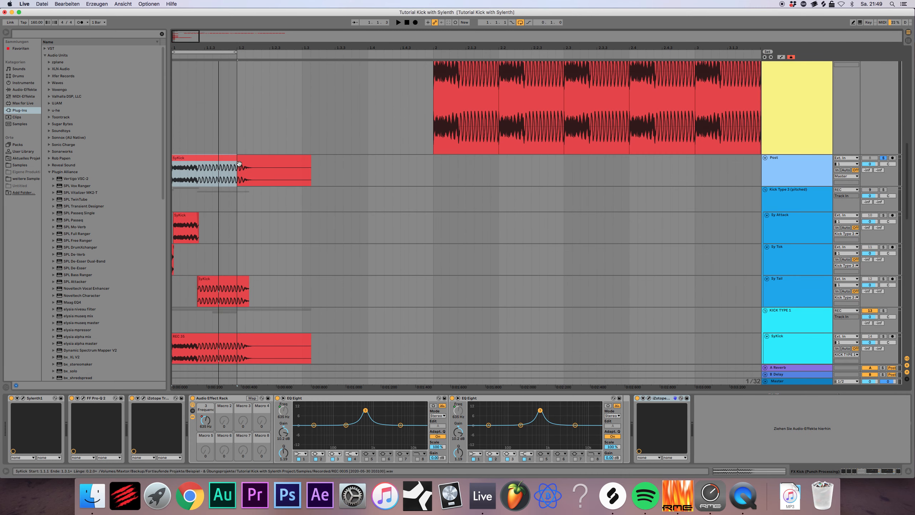
pyautogui.click(217, 157)
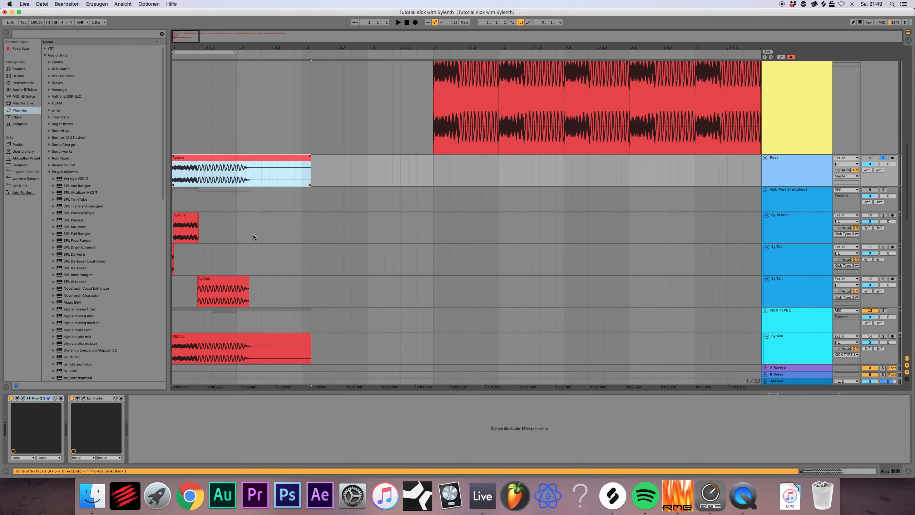
# Step: Look over the kick versions on the Reverberated Test track, selecting its first SyKick clip and a Version 3 (Pitched) clip
pyautogui.scroll(5, 254, 237)
pyautogui.click(448, 246)
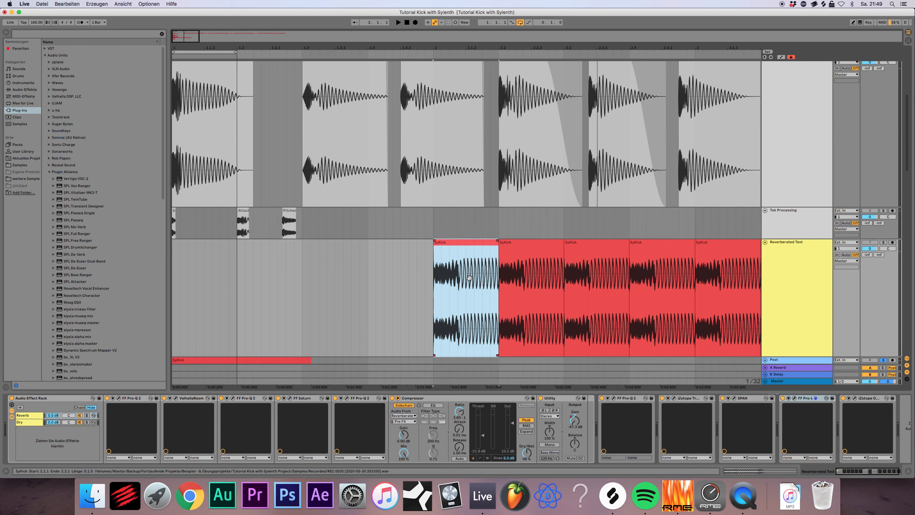
pyautogui.moveTo(180, 48); pyautogui.dragTo(58, 48)
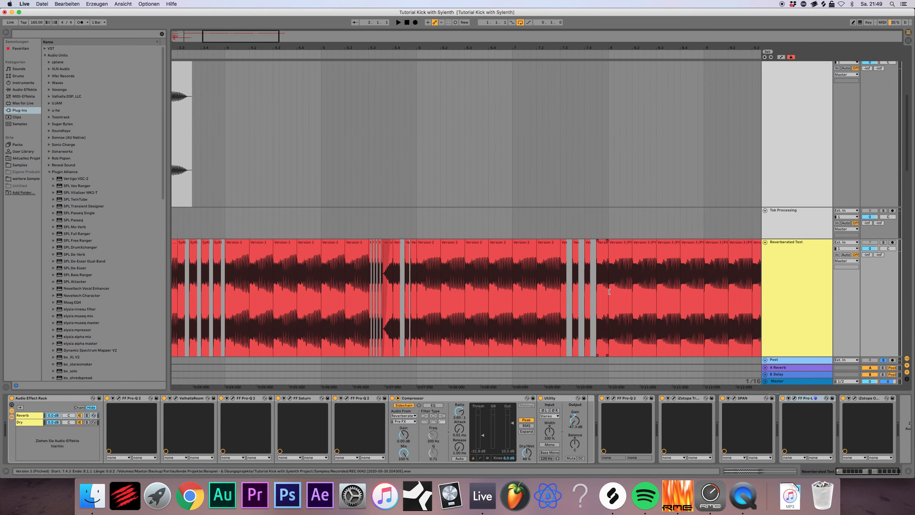
pyautogui.click(613, 270)
pyautogui.moveTo(304, 48); pyautogui.dragTo(237, 35)
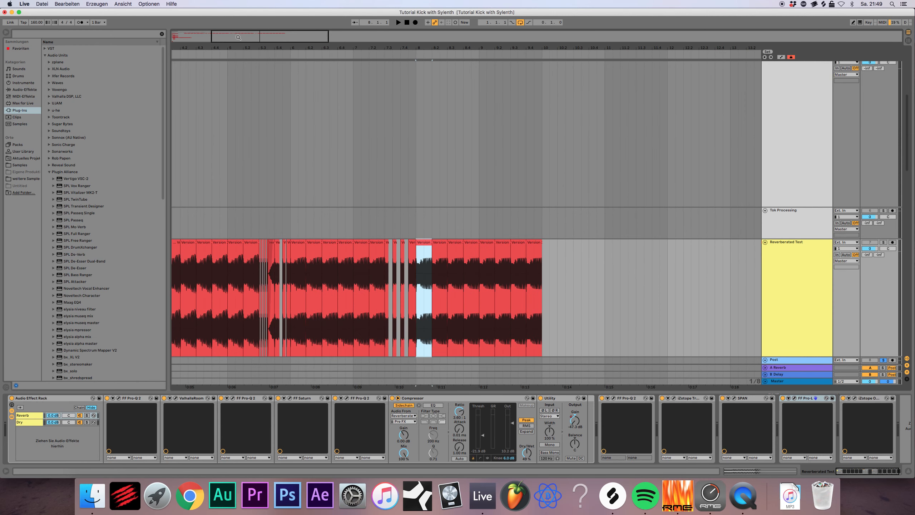
pyautogui.moveTo(238, 37); pyautogui.dragTo(208, 37)
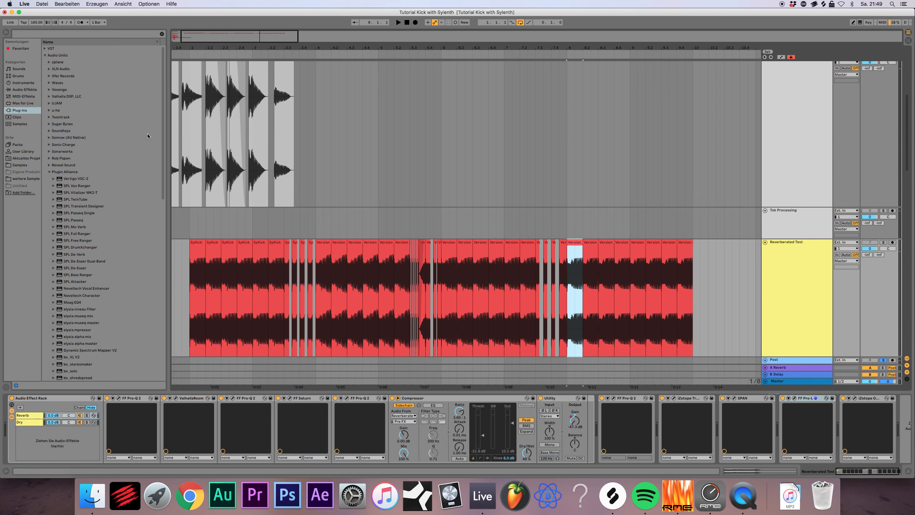
# Step: Browse the Samples place to BRUTALIZER's Kicks folder, preview the A sample in Norypta 1.1, and collapse that subfolder
pyautogui.click(21, 164)
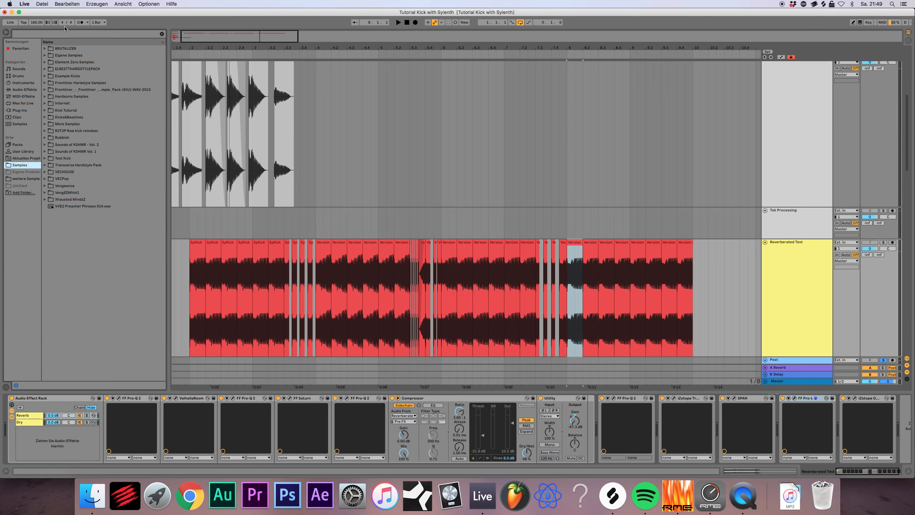
pyautogui.click(44, 49)
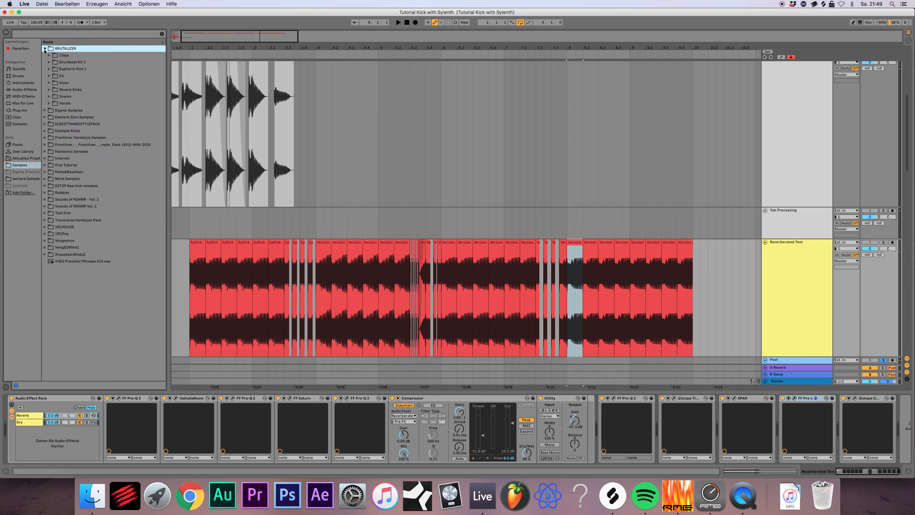
pyautogui.click(49, 83)
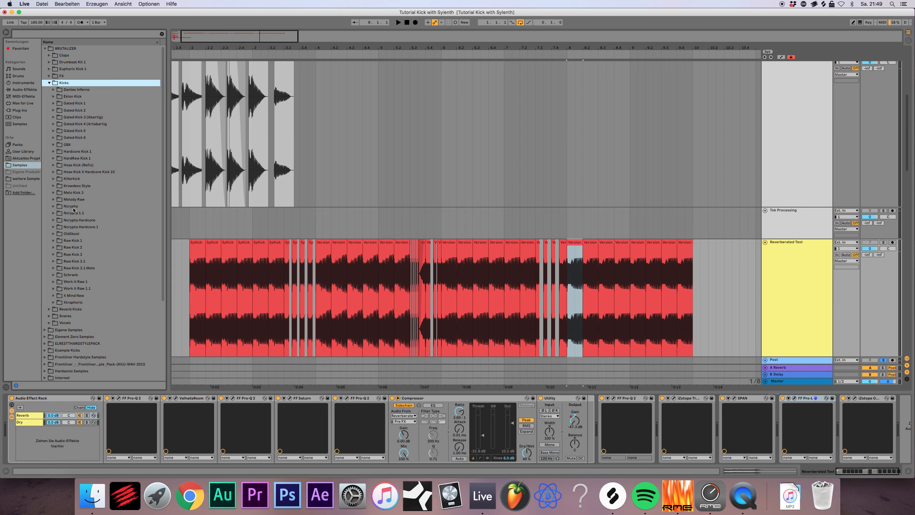
pyautogui.click(53, 214)
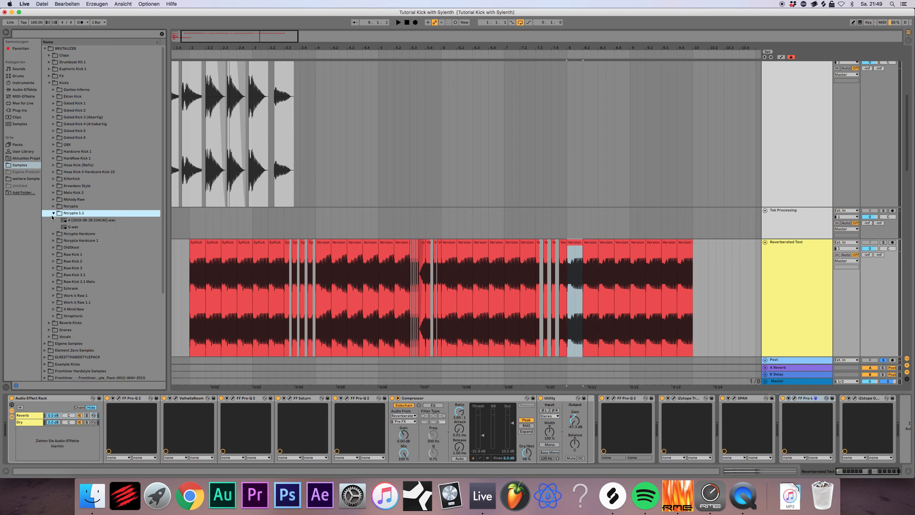
pyautogui.click(73, 221)
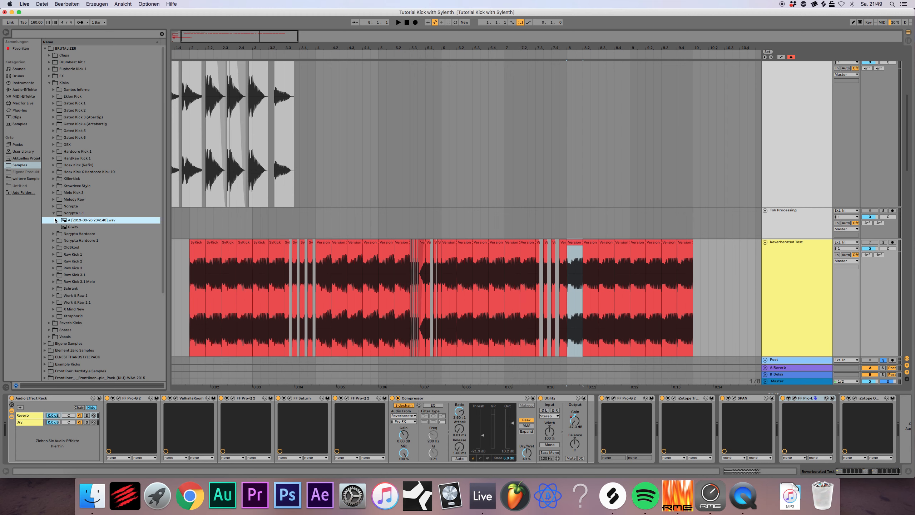
pyautogui.click(54, 213)
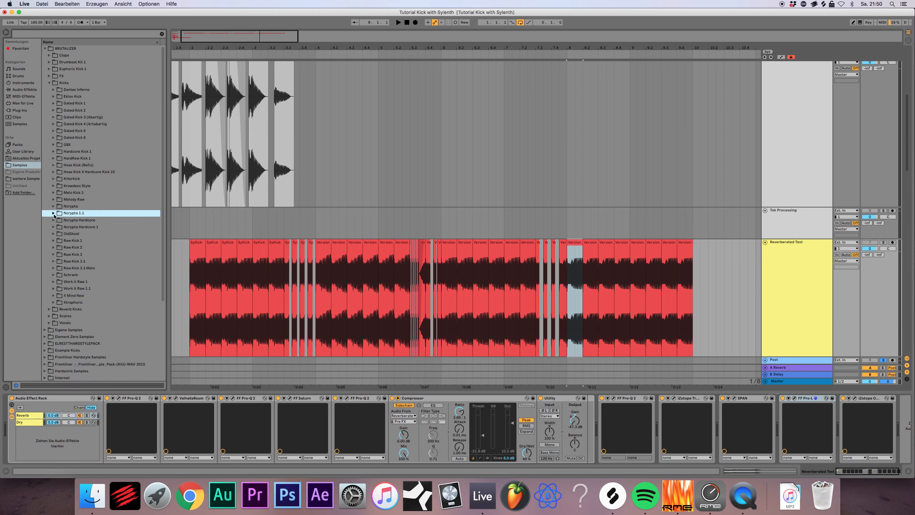
# Step: Preview a sample from the Eklon Kick folder, close it, and preview Unresolved .wav in the Dantes Inferno Kicks folder
pyautogui.click(53, 96)
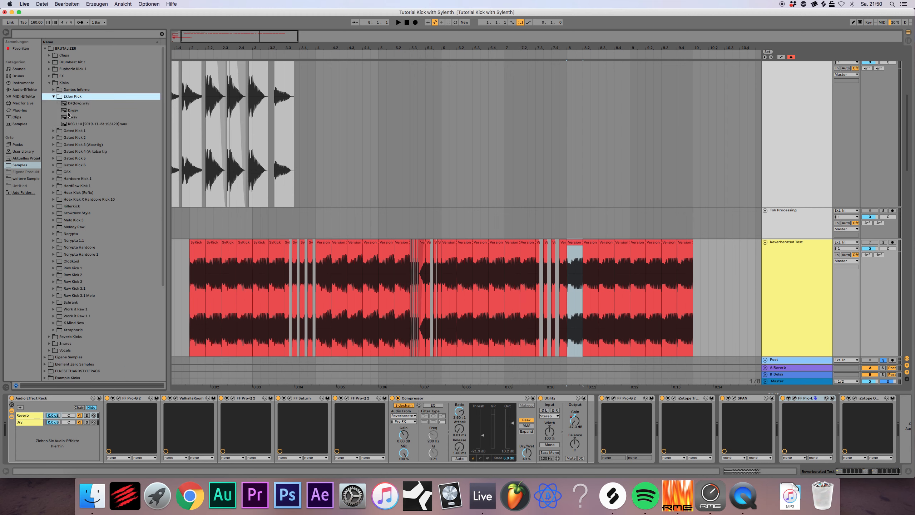
pyautogui.click(69, 118)
pyautogui.click(54, 97)
pyautogui.click(54, 90)
pyautogui.click(58, 97)
pyautogui.click(68, 104)
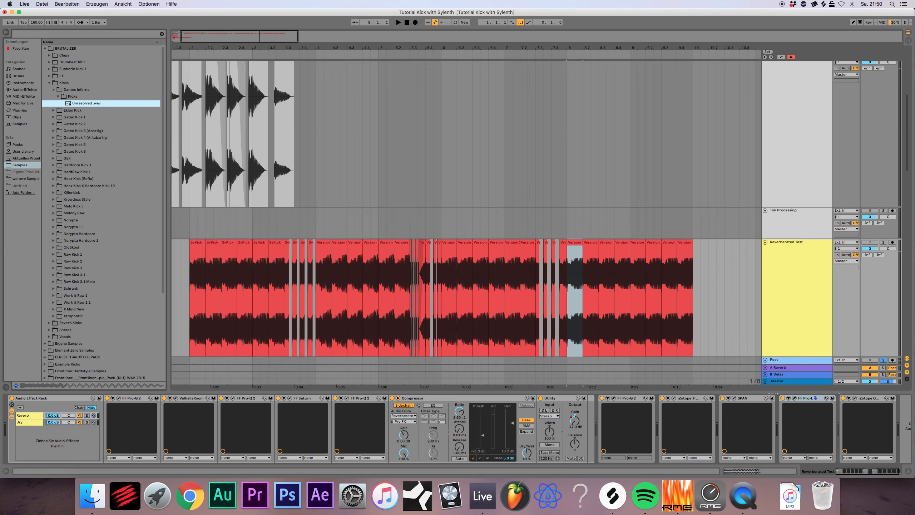
# Step: Examine the last Version 3 (Pitched) clip on Reverberated Test, highlighting its attack and its tail separately, and clear the selection
pyautogui.moveTo(599, 48); pyautogui.dragTo(761, 122)
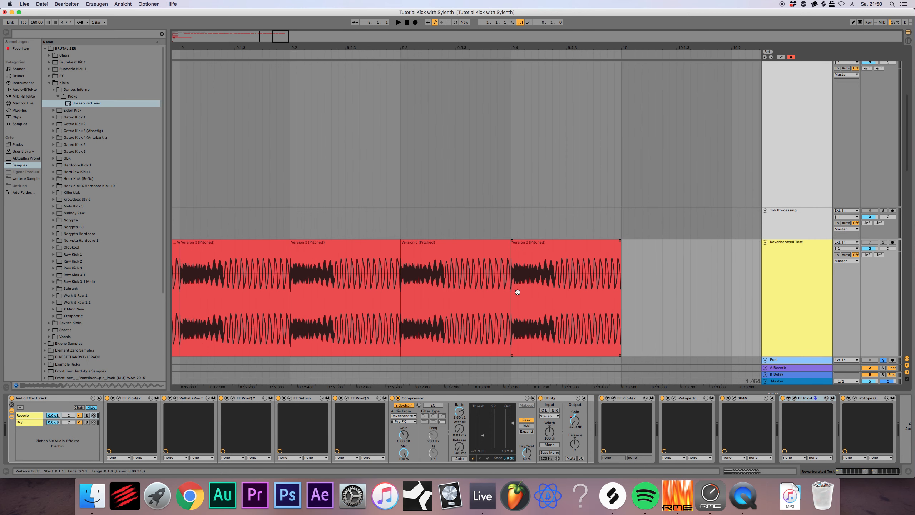
pyautogui.moveTo(512, 309); pyautogui.dragTo(557, 304)
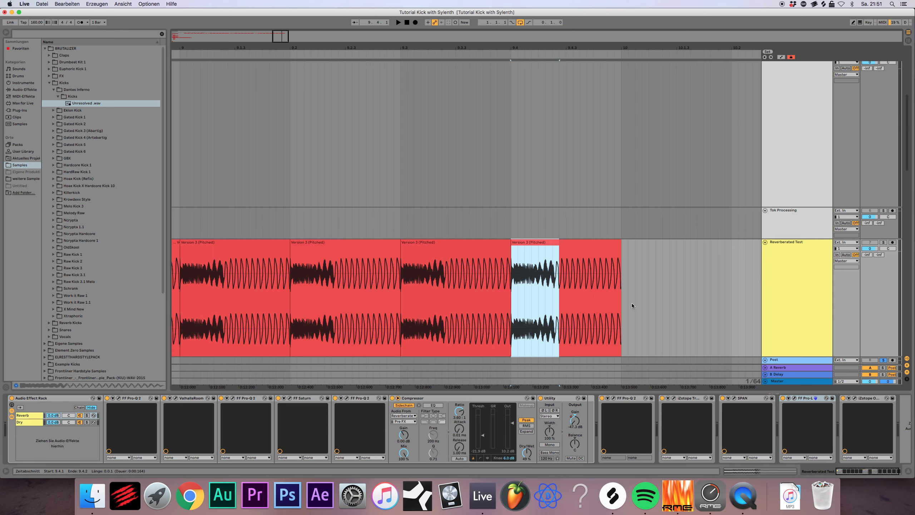
pyautogui.click(588, 243)
pyautogui.moveTo(552, 315); pyautogui.dragTo(649, 316)
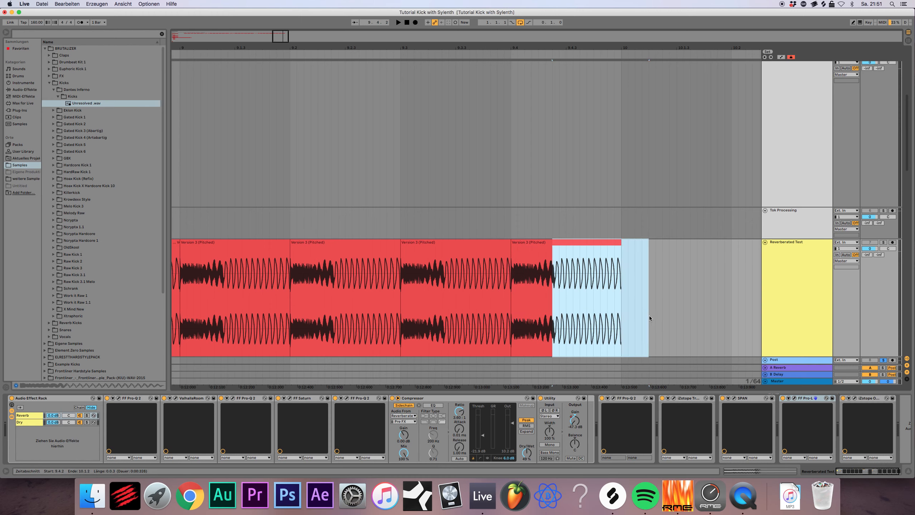
pyautogui.click(649, 317)
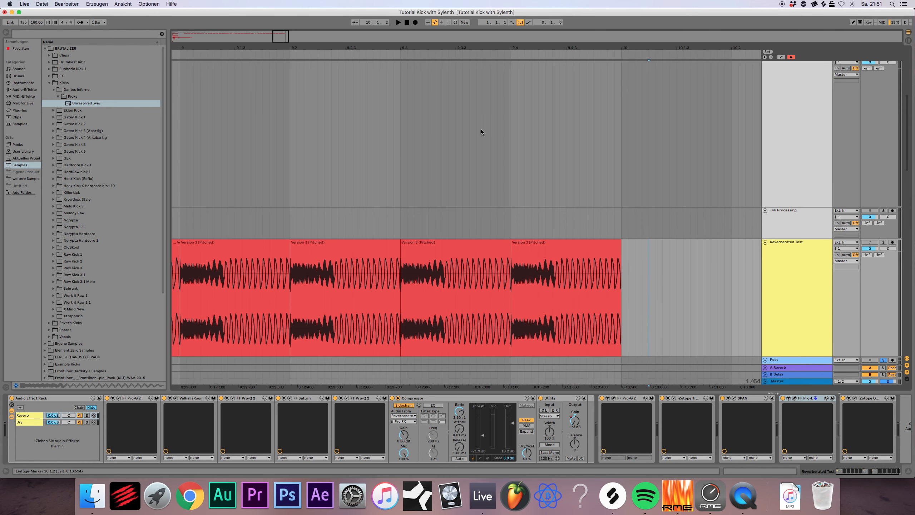
# Step: Reduce the Reverberated Test track's height to match the Post track, and look over the tracks down to REC
pyautogui.moveTo(277, 37); pyautogui.dragTo(175, 10)
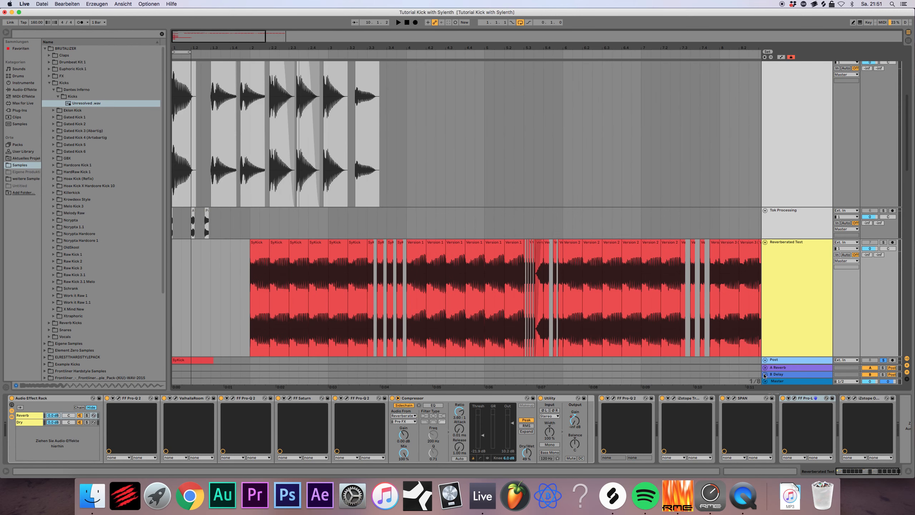
pyautogui.moveTo(778, 356); pyautogui.dragTo(772, 268)
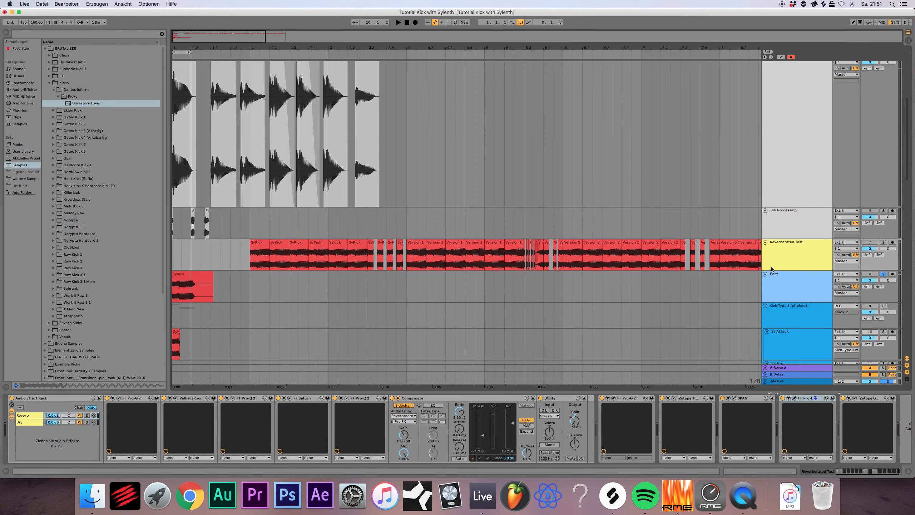
pyautogui.scroll(-10, 717, 345)
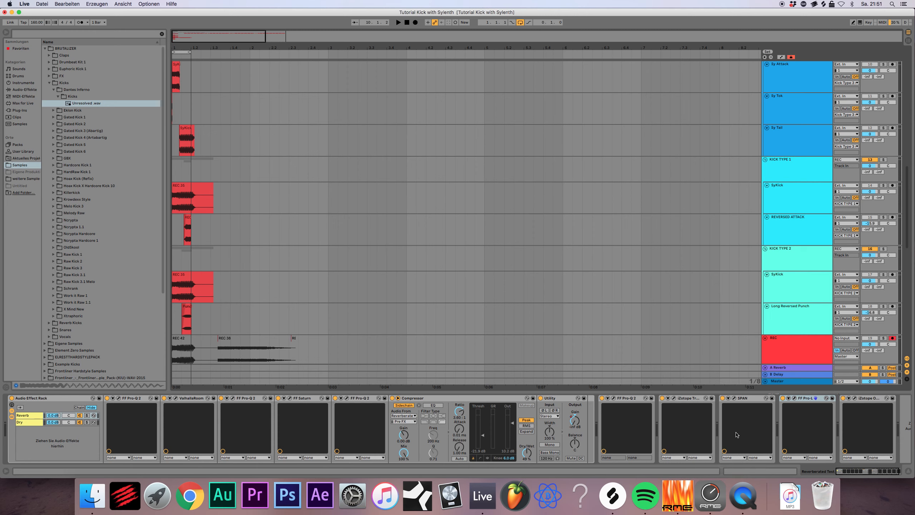
pyautogui.rightClick(744, 500)
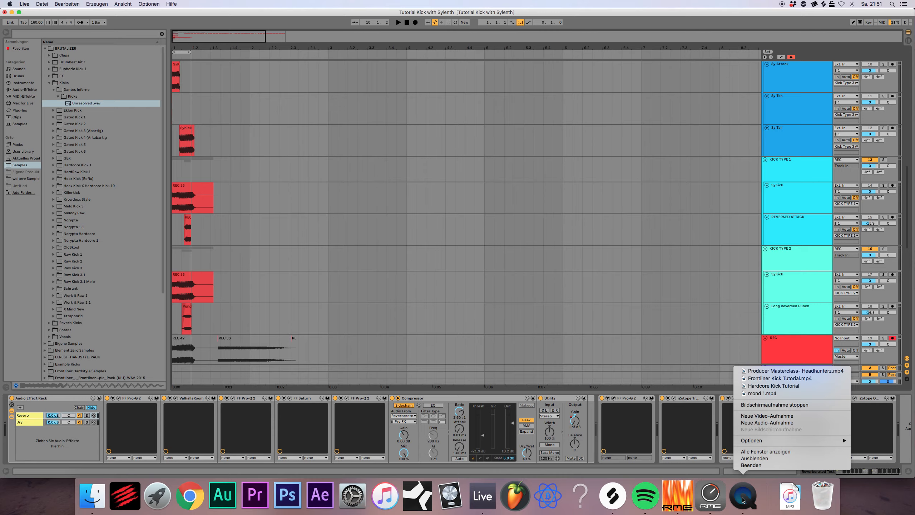